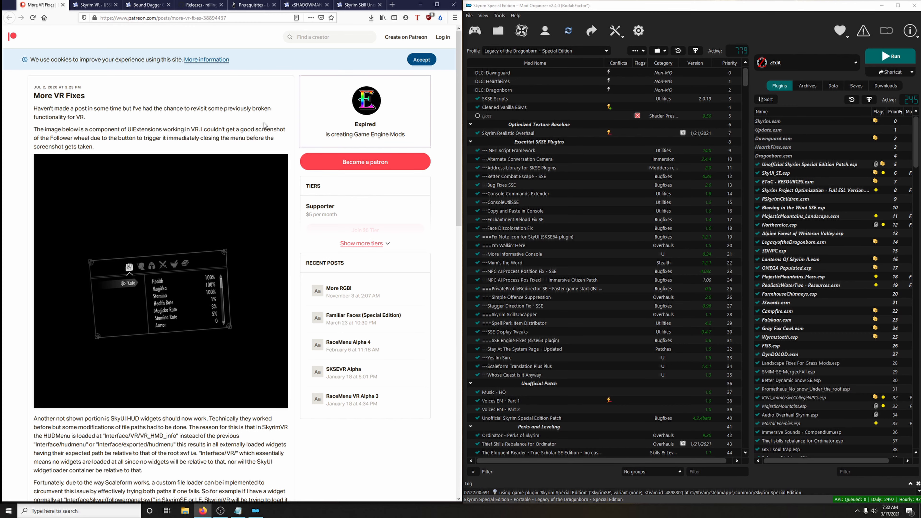
- Look over the More VR Fixes post and start installing sksevr_2_00_12.7z from the Downloads folder as a mod
{"action": "scroll", "coordinate": [263, 124], "scroll_direction": "down", "scroll_amount": 8}
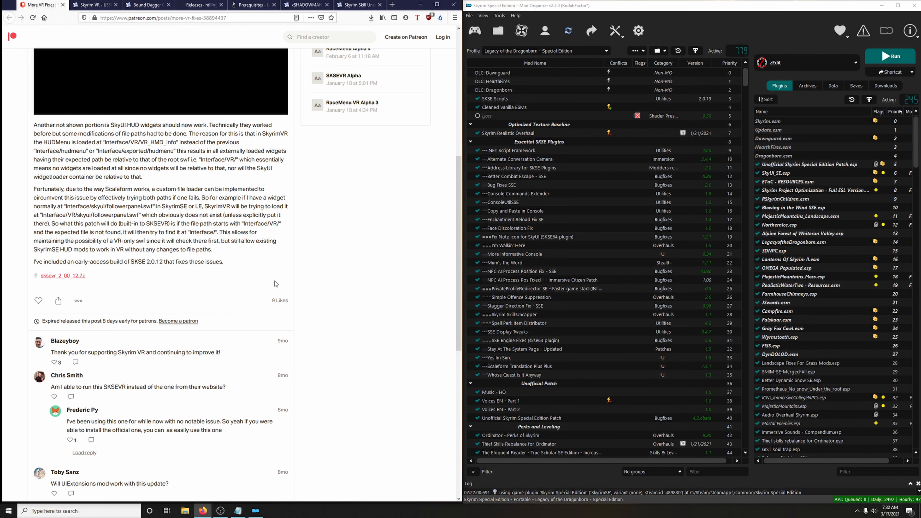
{"action": "scroll", "coordinate": [289, 278], "scroll_direction": "up", "scroll_amount": 8}
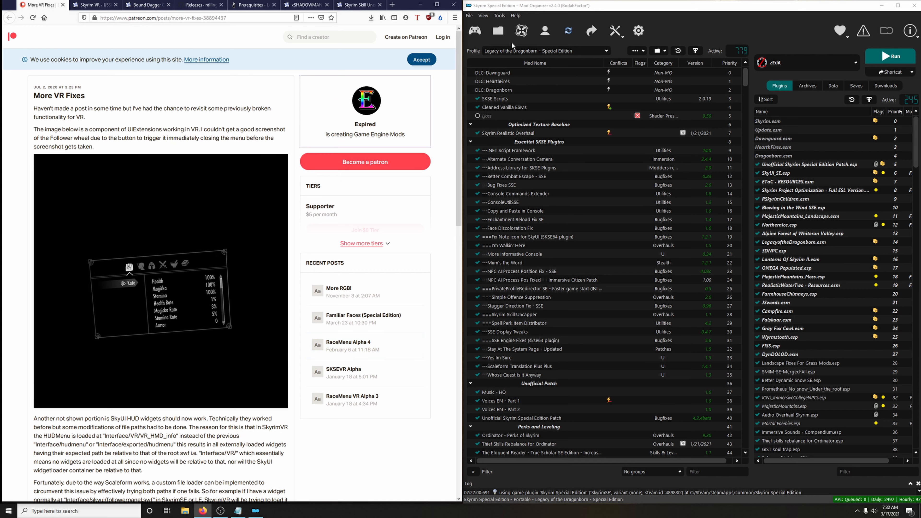
{"action": "left_click", "coordinate": [501, 34]}
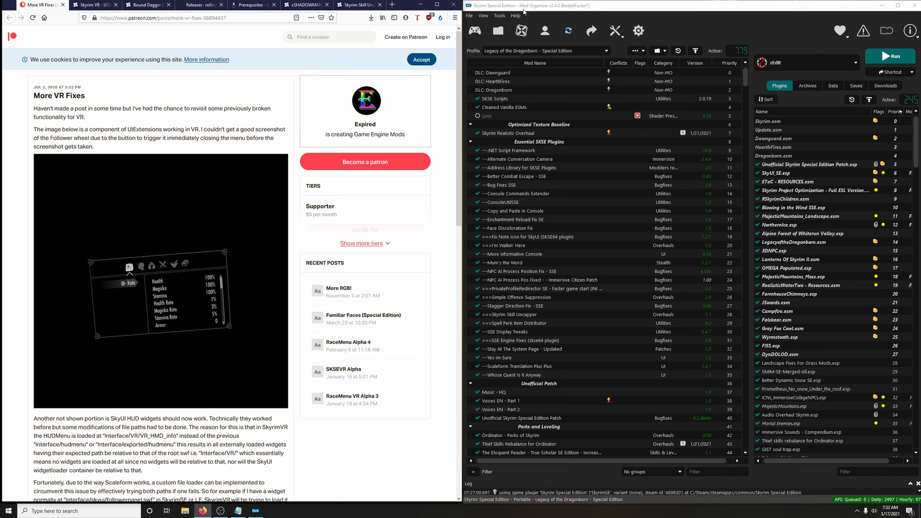
{"action": "left_click", "coordinate": [502, 33]}
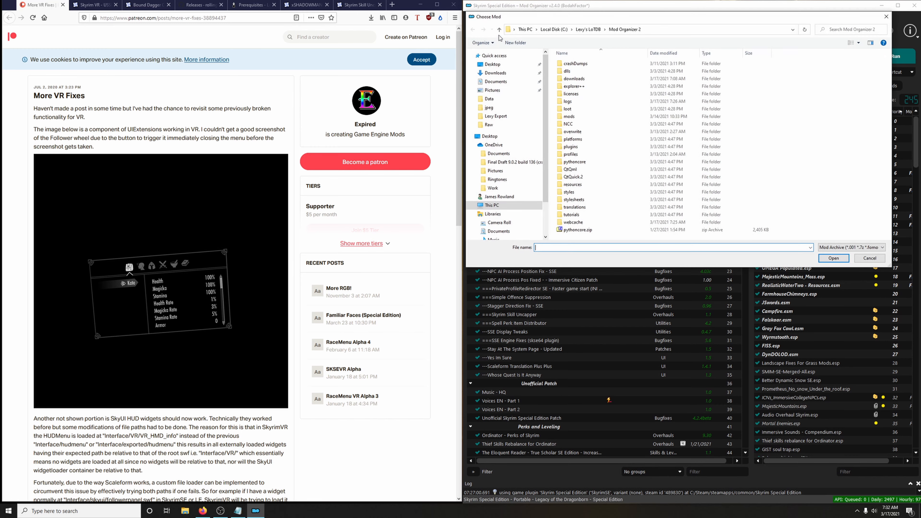
{"action": "left_click", "coordinate": [496, 73]}
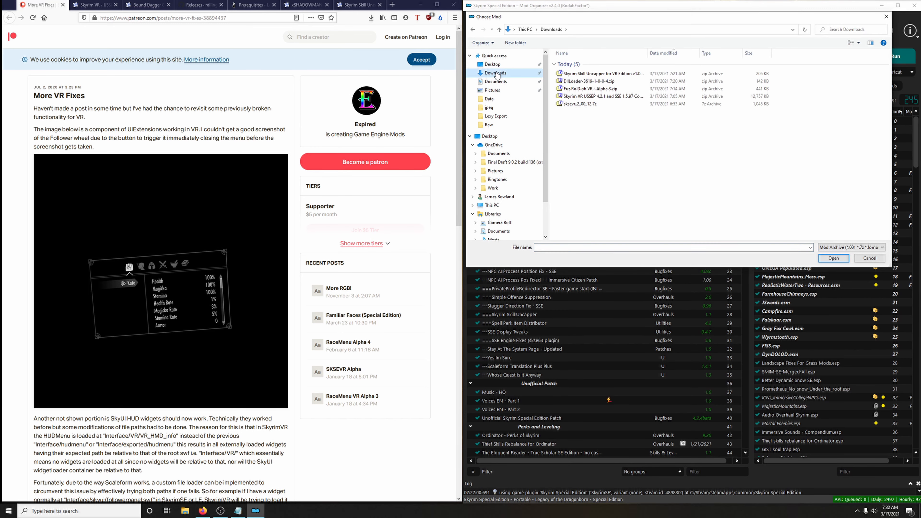
{"action": "left_click", "coordinate": [574, 105]}
{"action": "left_click", "coordinate": [830, 261]}
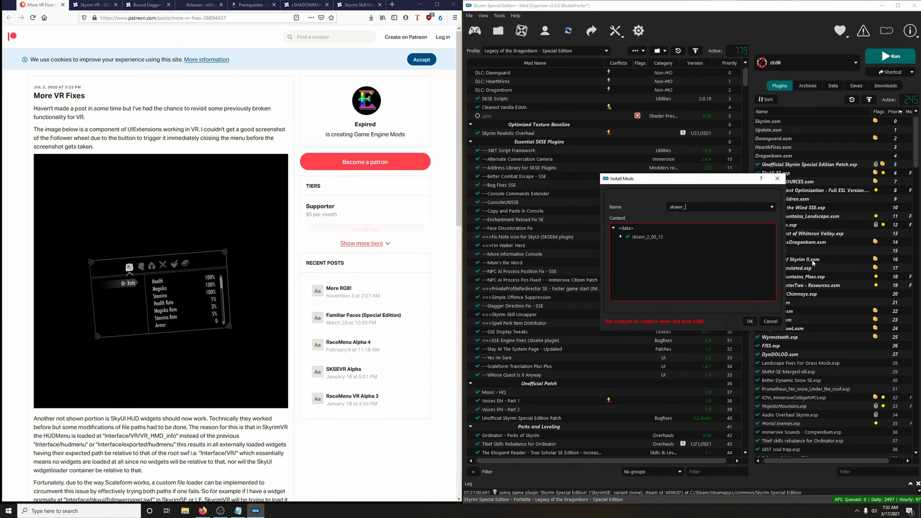
- Set the Data folder inside sksevr_2_00_12 as the data directory and install the mod under the name sksevr_
{"action": "right_click", "coordinate": [646, 239]}
{"action": "left_click", "coordinate": [653, 245]}
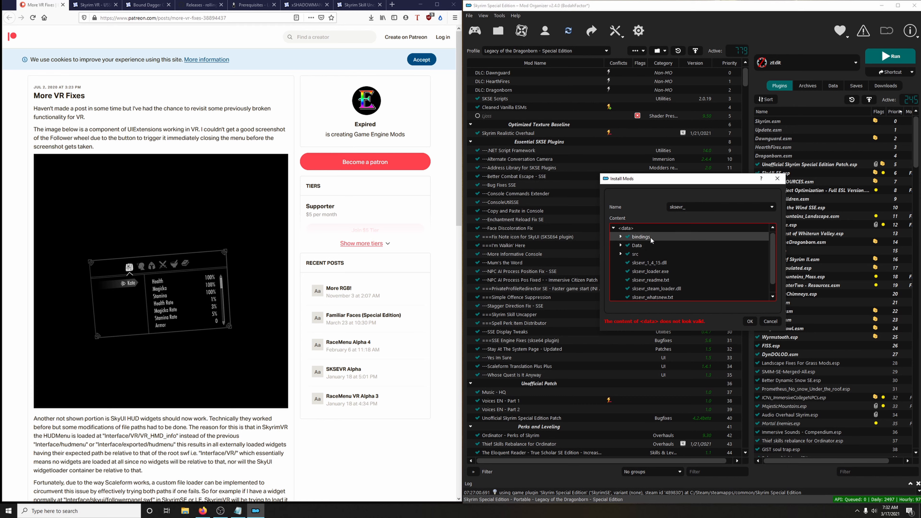
{"action": "left_click", "coordinate": [638, 247]}
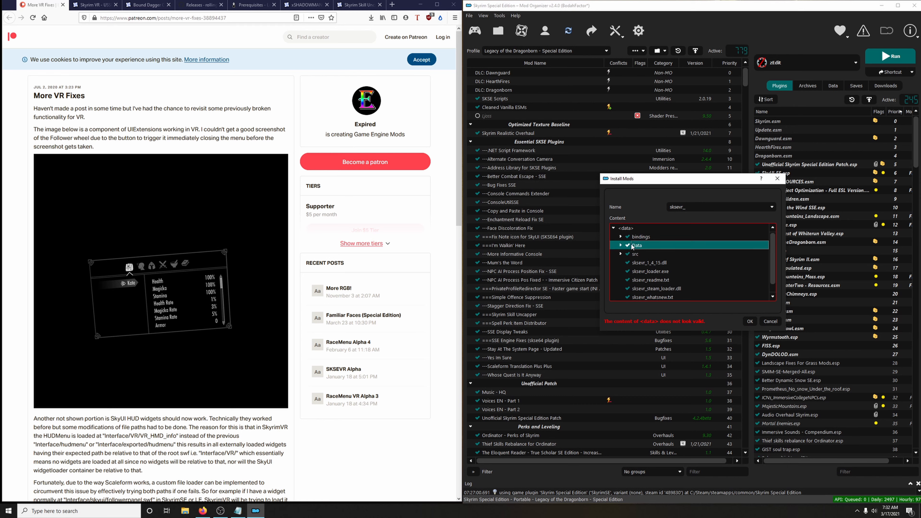
{"action": "right_click", "coordinate": [637, 245]}
{"action": "left_click", "coordinate": [650, 249]}
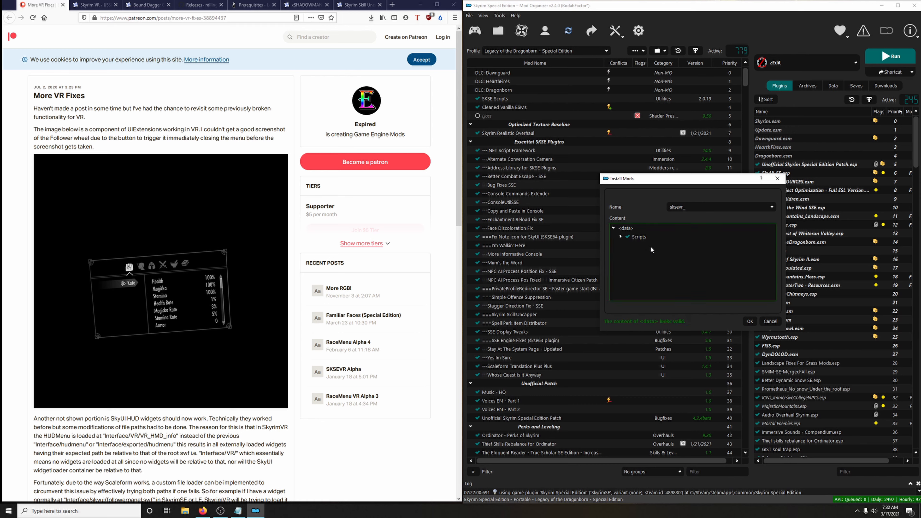
{"action": "double_click", "coordinate": [736, 207]}
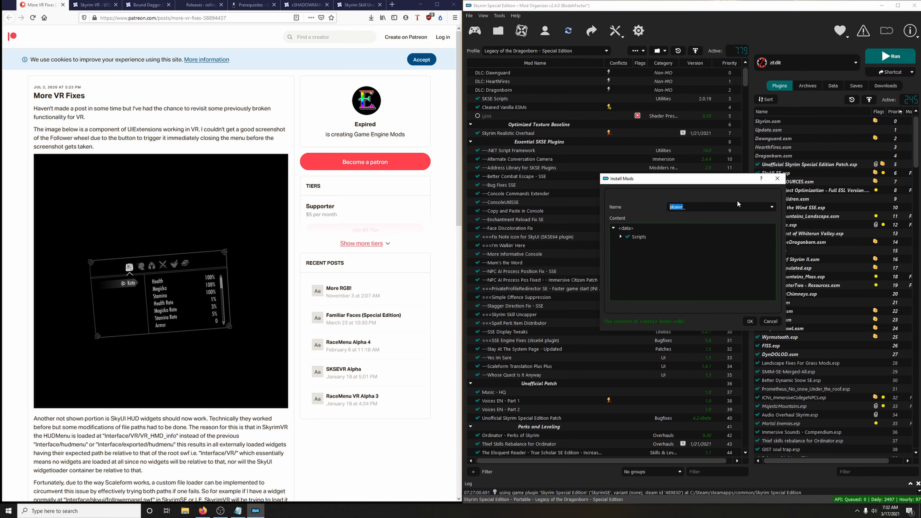
{"action": "left_click", "coordinate": [719, 206]}
{"action": "left_click", "coordinate": [750, 322]}
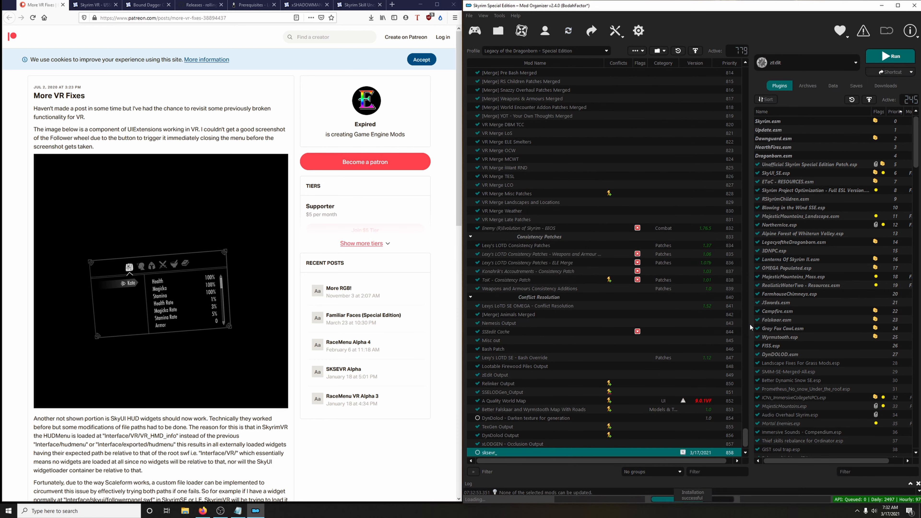
- Place the sksevr_ mod directly below SKSE Scripts and enable it in place of SKSE Scripts
{"action": "left_click_drag", "start_coordinate": [718, 316], "coordinate": [505, 100]}
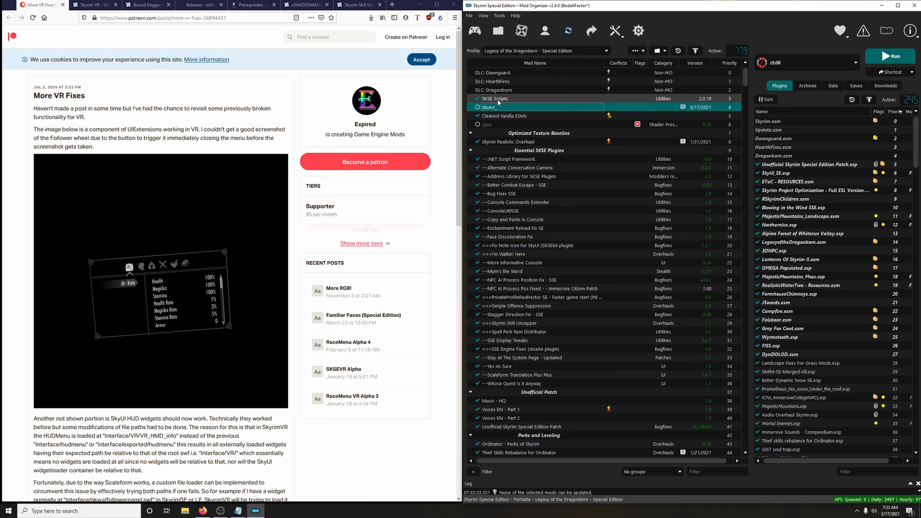
{"action": "left_click", "coordinate": [477, 107]}
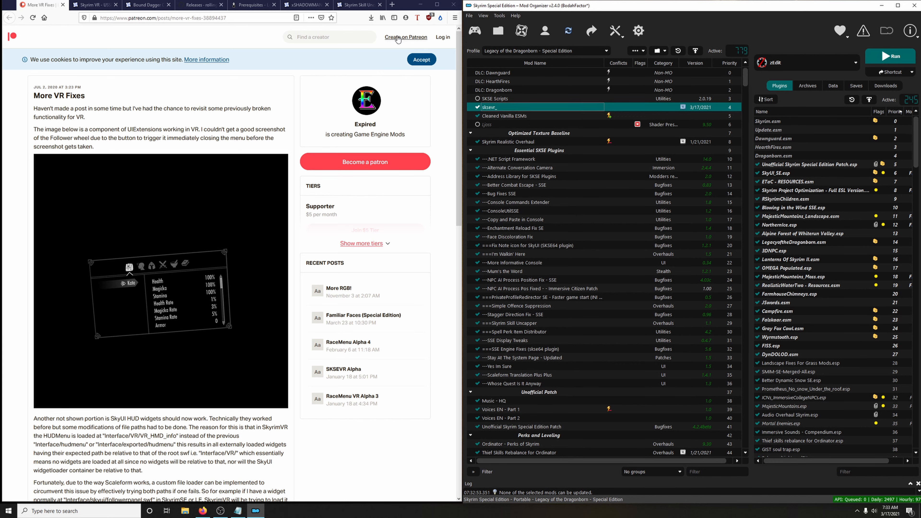
- Open the downloaded sksevr_2_00_12.7z archive from the Downloads folder and go into its sksevr_2_00_12 folder
{"action": "left_click", "coordinate": [371, 18]}
{"action": "left_click", "coordinate": [373, 39]}
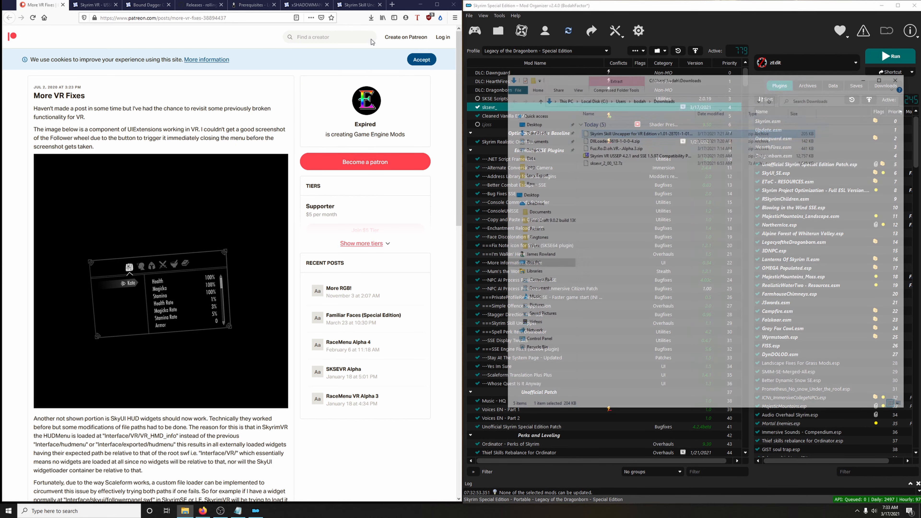
{"action": "double_click", "coordinate": [602, 164]}
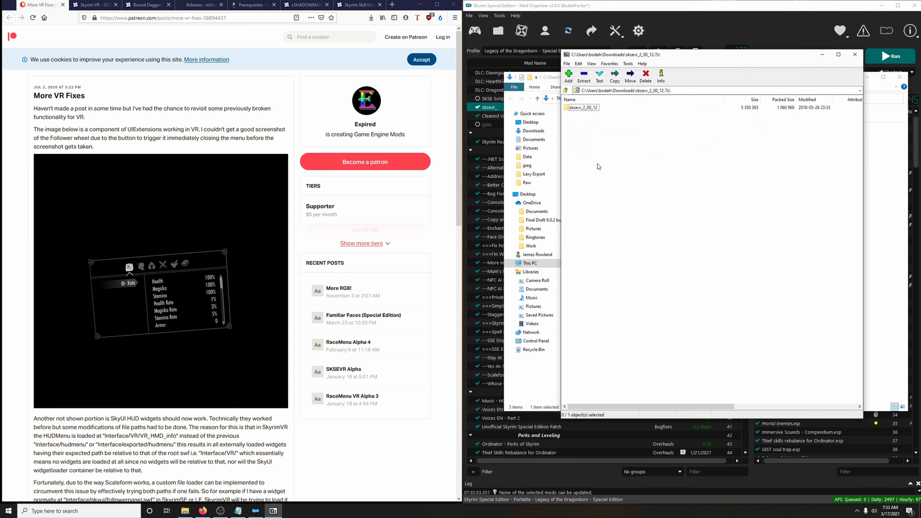
{"action": "double_click", "coordinate": [581, 109]}
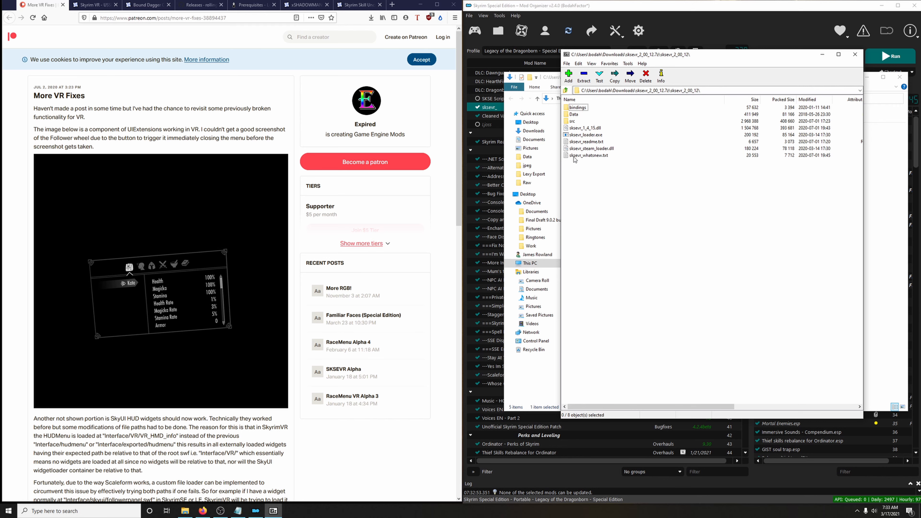
- Minimize the browser, then open the STEAM desktop folder beside the archive window and select its SkyrimVR folder
{"action": "left_click", "coordinate": [421, 4]}
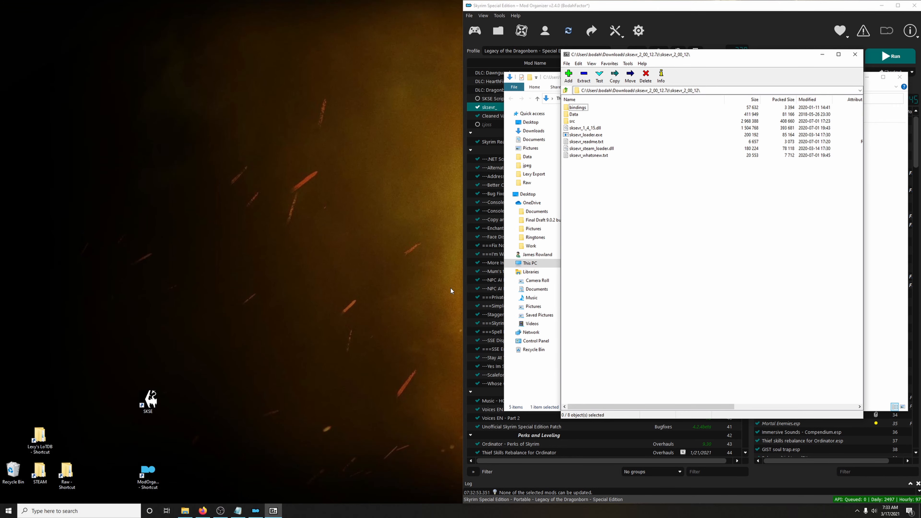
{"action": "double_click", "coordinate": [40, 471]}
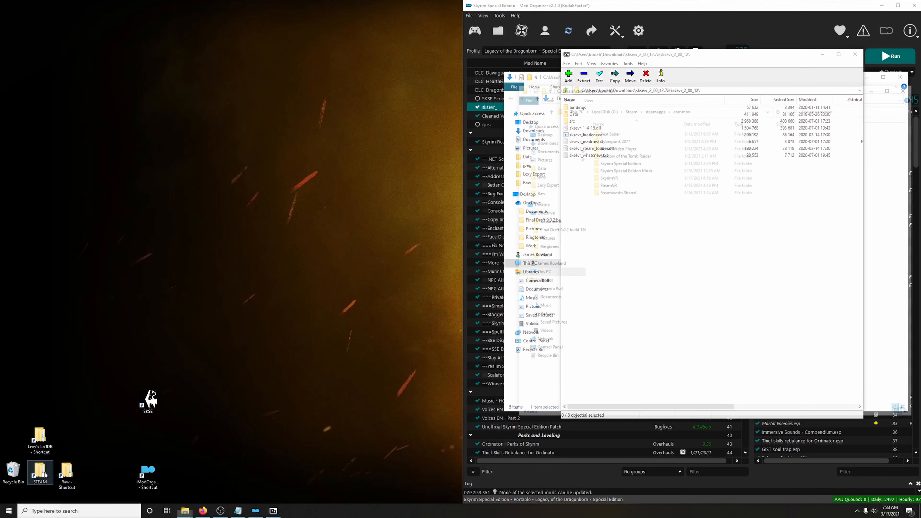
{"action": "left_click_drag", "start_coordinate": [703, 92], "coordinate": [257, 83]}
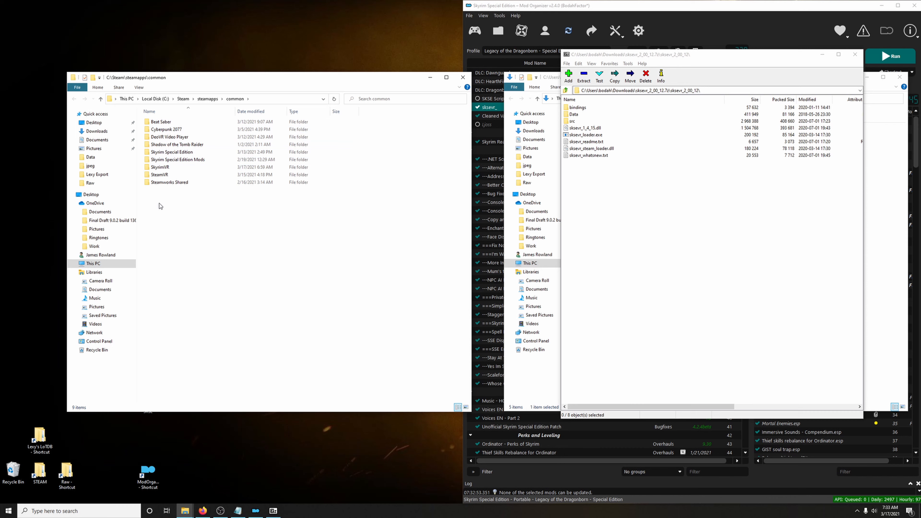
{"action": "left_click", "coordinate": [160, 168]}
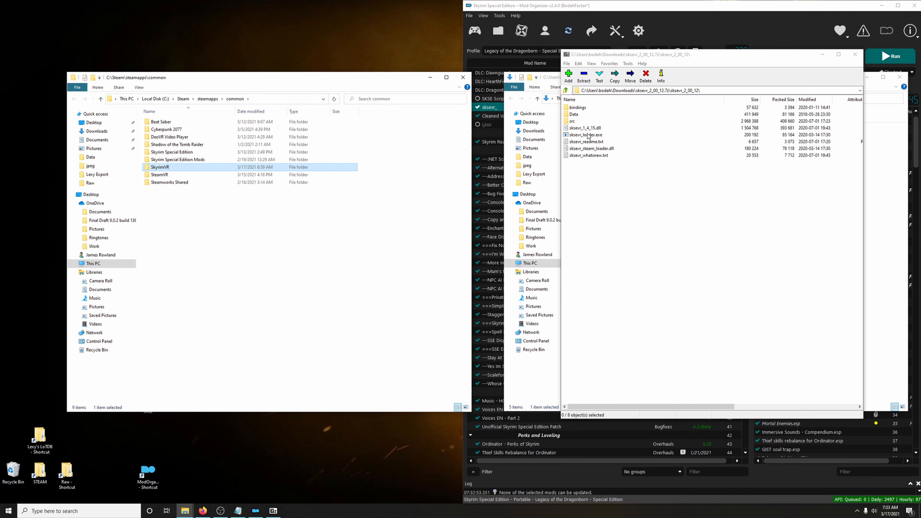
- Copy sksevr_loader.exe, sksevr_steam_loader.dll and sksevr_1_4_15.dll from the archive into the SkyrimVR folder and close the archive and folder windows
{"action": "left_click", "coordinate": [591, 136]}
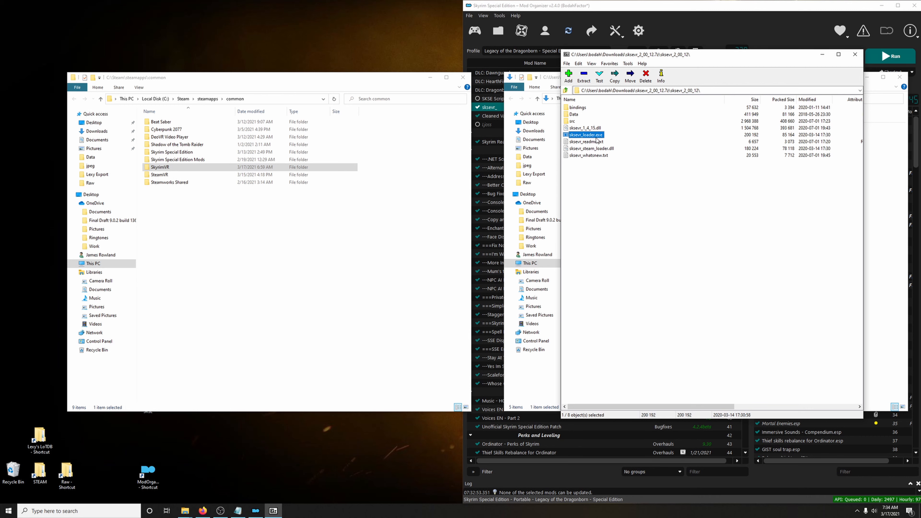
{"action": "left_click", "coordinate": [594, 150], "text": "ctrl"}
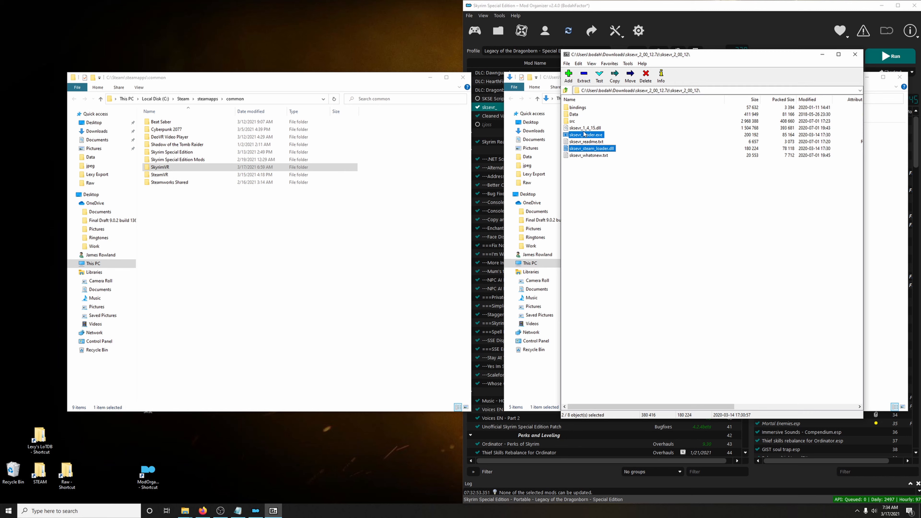
{"action": "left_click", "coordinate": [591, 128], "text": "ctrl"}
{"action": "left_click_drag", "start_coordinate": [598, 133], "coordinate": [162, 170]}
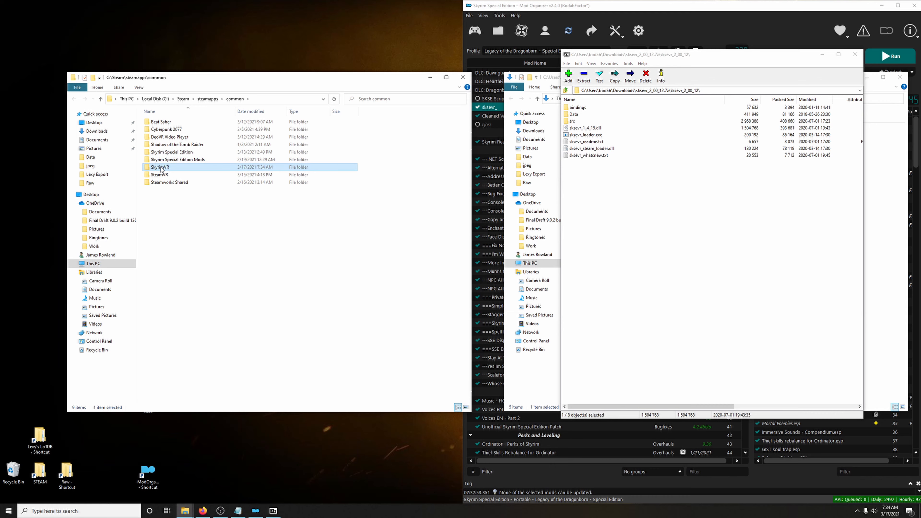
{"action": "left_click", "coordinate": [855, 54]}
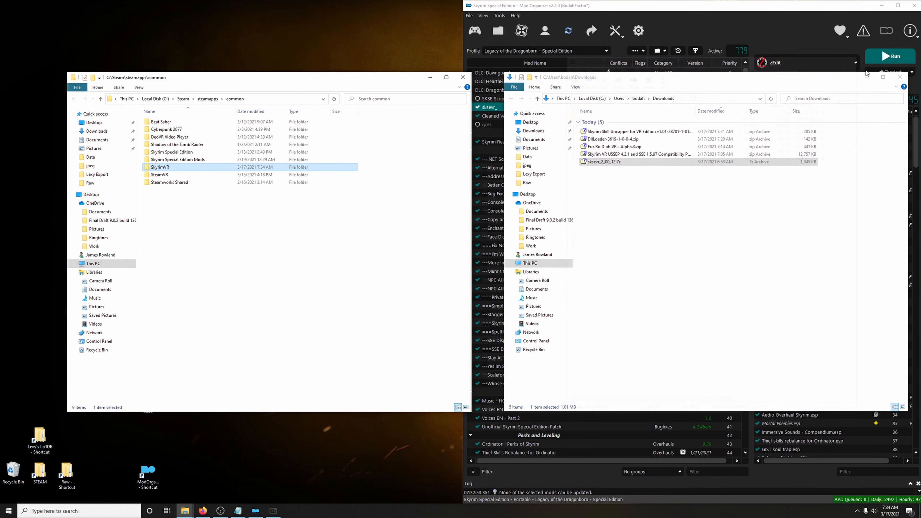
{"action": "left_click", "coordinate": [463, 78]}
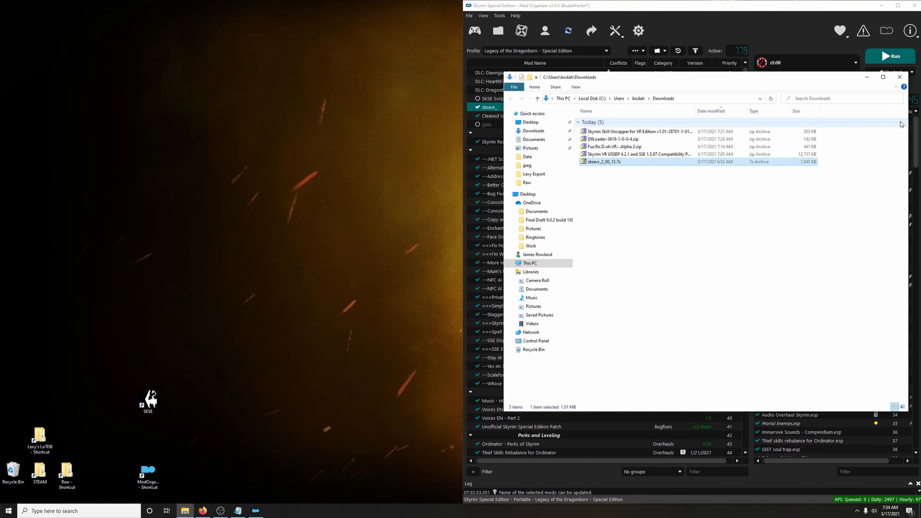
{"action": "left_click", "coordinate": [900, 77]}
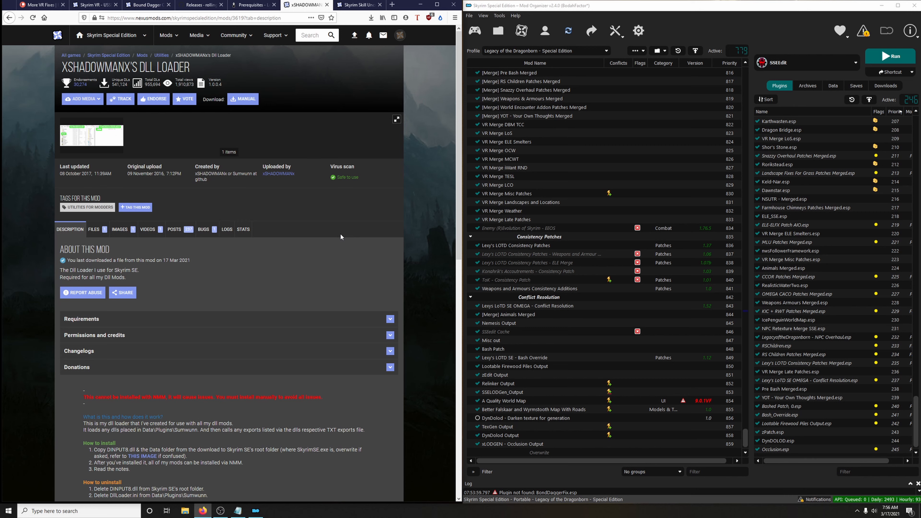
- Show the files of the xSHADOWMANx's Dll Loader mod and open the downloaded DllLoader-3619-1-0-0-4.zip archive
{"action": "left_click", "coordinate": [95, 232]}
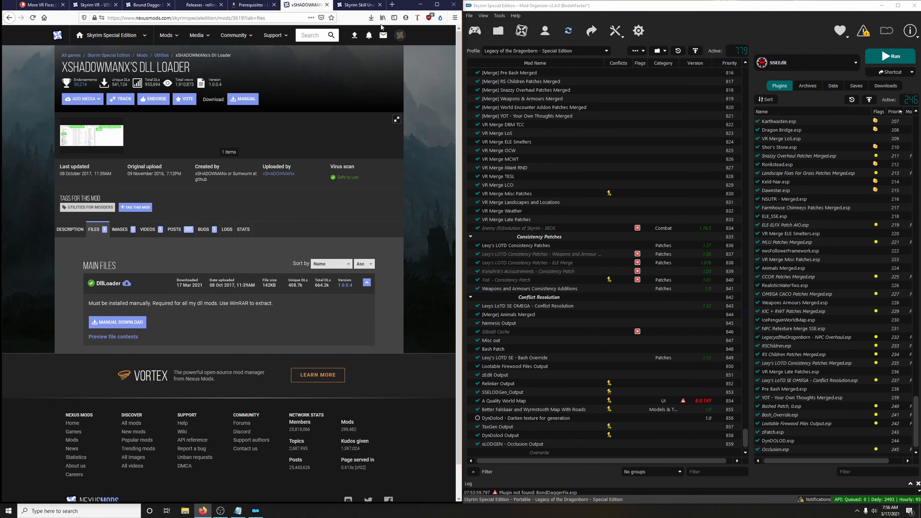
{"action": "left_click", "coordinate": [371, 18]}
{"action": "left_click", "coordinate": [366, 35]}
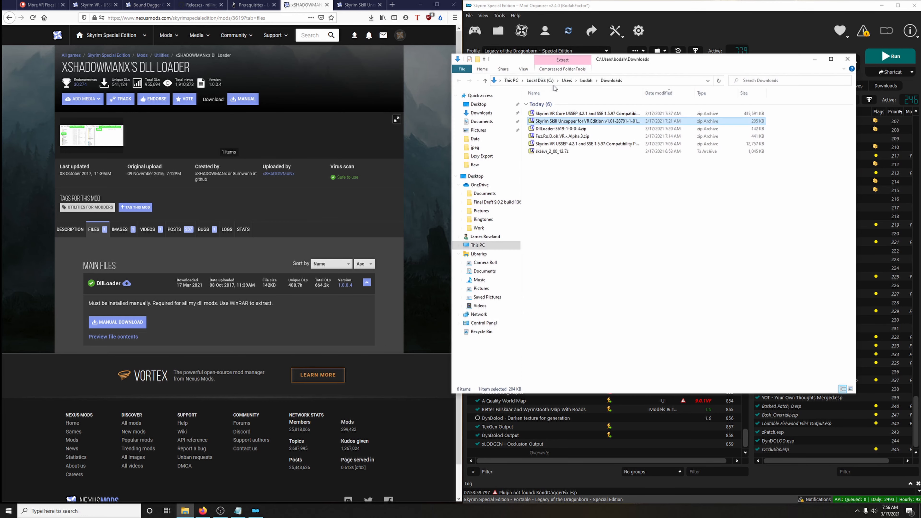
{"action": "double_click", "coordinate": [551, 129]}
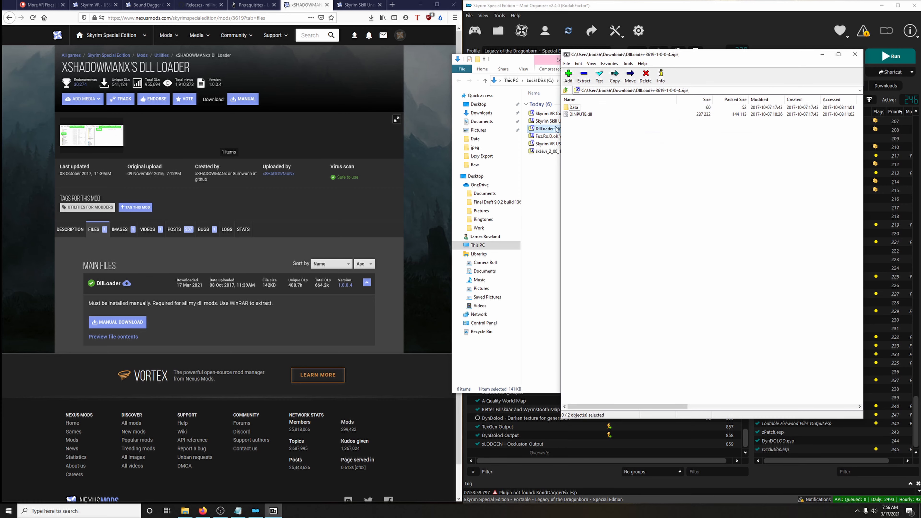
- Minimize the browser and open the STEAM desktop folder, placing its window beside the DllLoader archive
{"action": "left_click", "coordinate": [421, 5]}
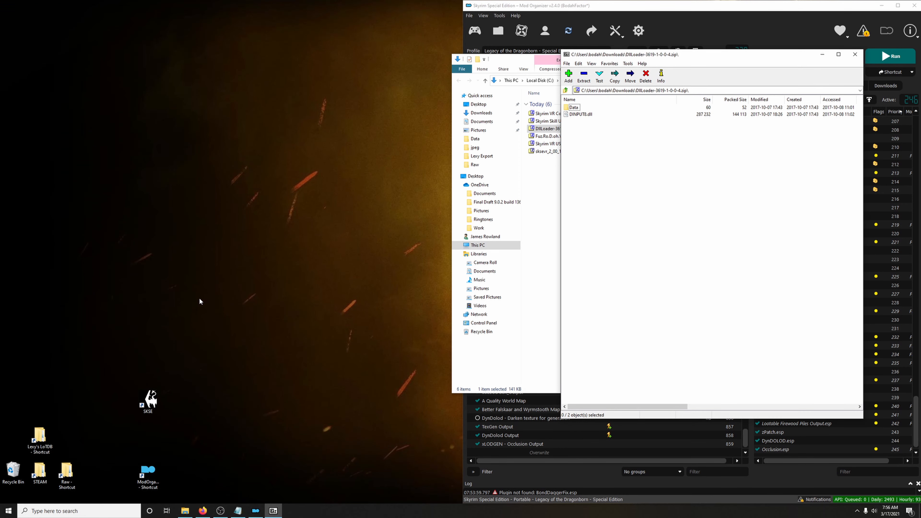
{"action": "double_click", "coordinate": [40, 471]}
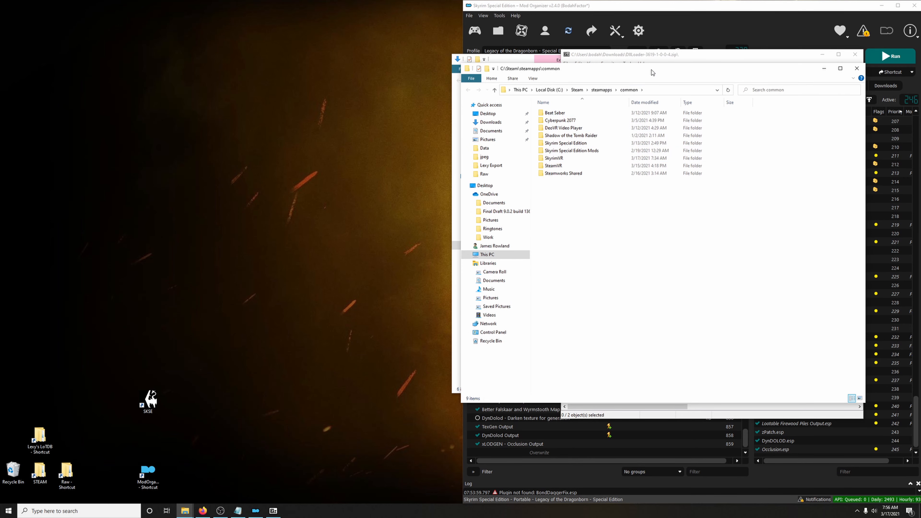
{"action": "left_click_drag", "start_coordinate": [653, 72], "coordinate": [247, 57]}
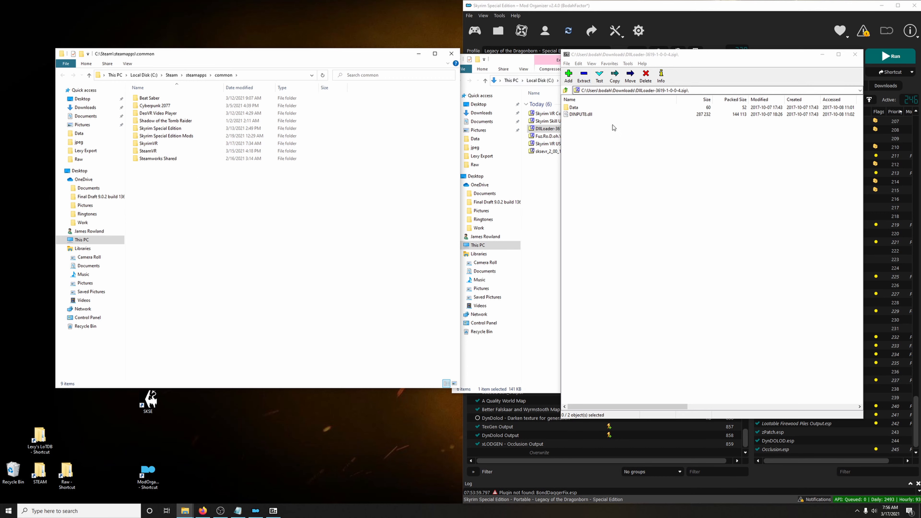
- Copy the Data folder and DINPUT8.dll from the DllLoader archive into the SkyrimVR folder, and close the archive and Steam folder windows
{"action": "left_click_drag", "start_coordinate": [594, 128], "coordinate": [566, 105]}
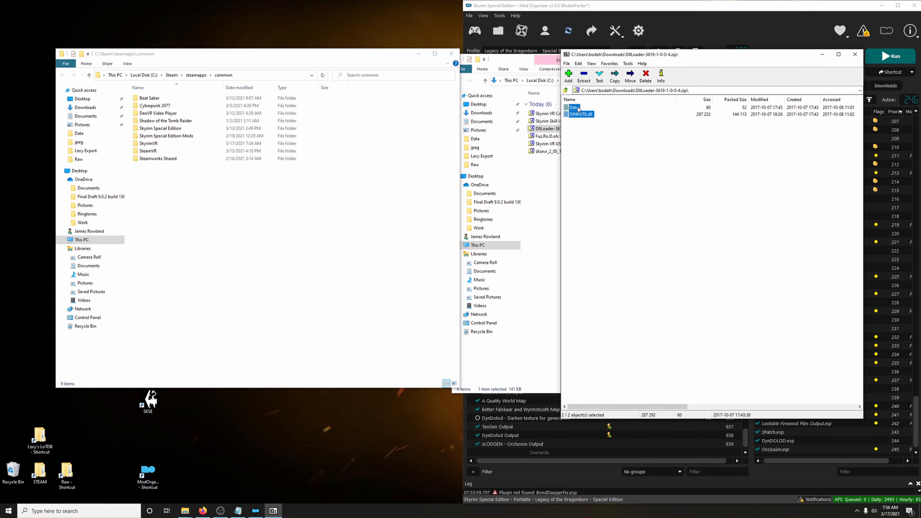
{"action": "left_click_drag", "start_coordinate": [578, 109], "coordinate": [149, 145]}
{"action": "left_click", "coordinate": [803, 123]}
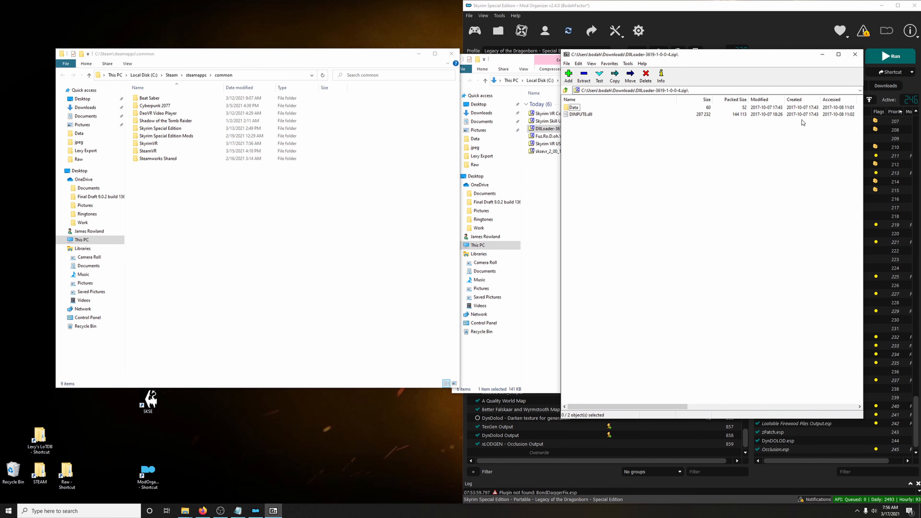
{"action": "left_click", "coordinate": [855, 54]}
{"action": "left_click", "coordinate": [451, 53]}
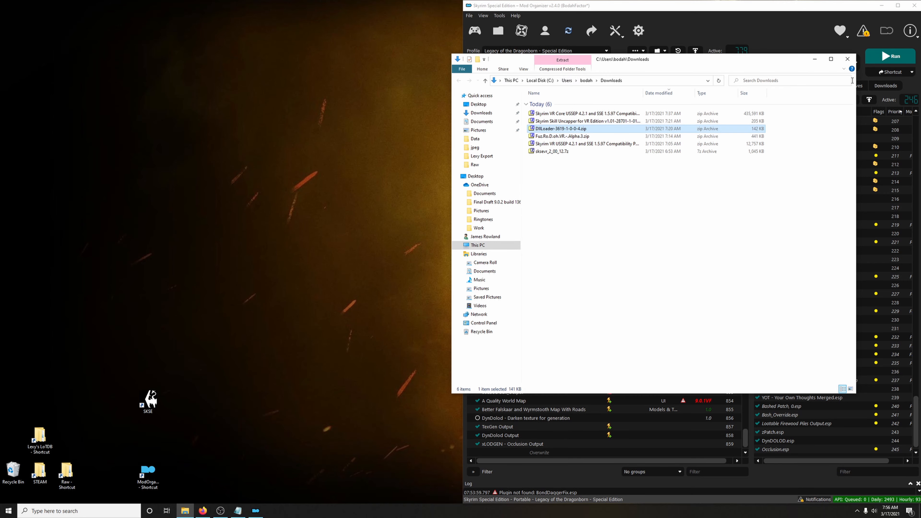
- Close the Downloads folder and show the files of the Skyrim VR - USSEP 4.2.2 and SSE 1.5.97 Compatibility Patch mod
{"action": "left_click", "coordinate": [850, 60]}
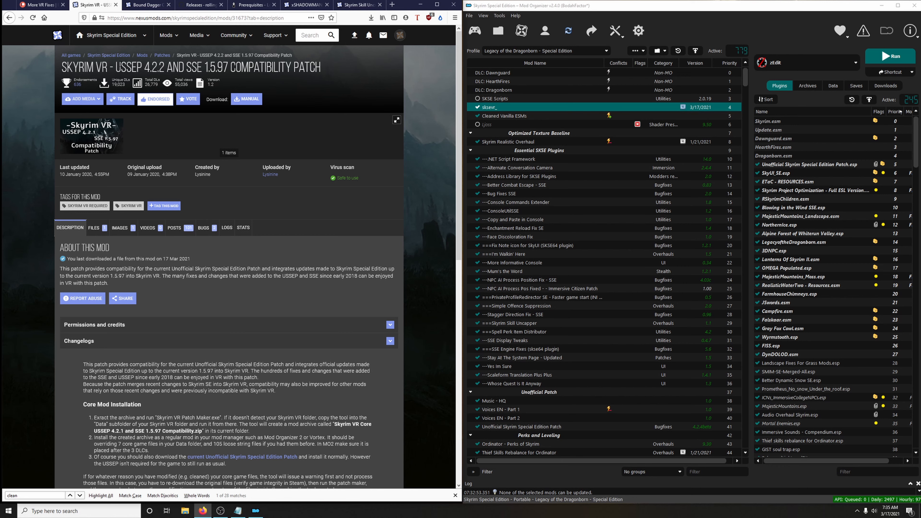
{"action": "left_click_drag", "start_coordinate": [115, 67], "coordinate": [321, 68]}
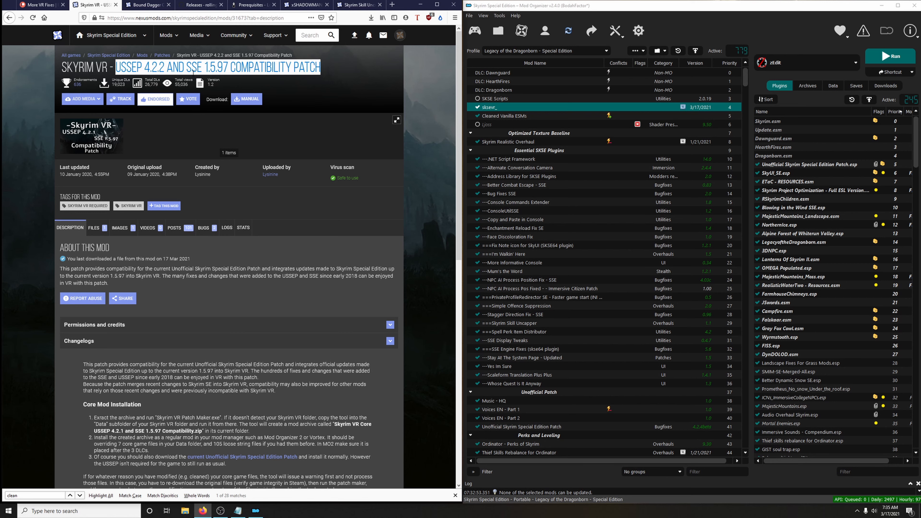
{"action": "left_click", "coordinate": [147, 69]}
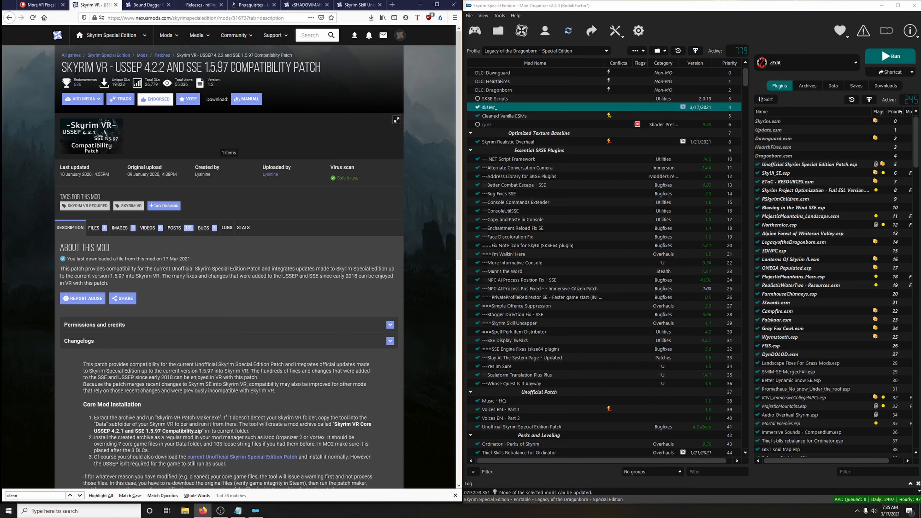
{"action": "left_click", "coordinate": [97, 235]}
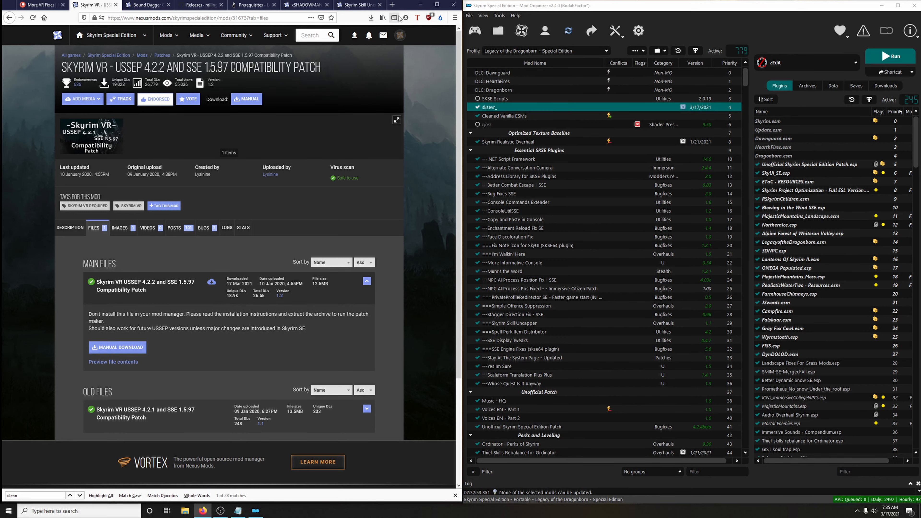
- Minimize the browser and open the downloaded Skyrim VR USSEP 4.2.1 and SSE 1.5.97 Compatibility Patch archive, moving the Downloads folder window aside
{"action": "left_click", "coordinate": [372, 18]}
{"action": "left_click", "coordinate": [366, 34]}
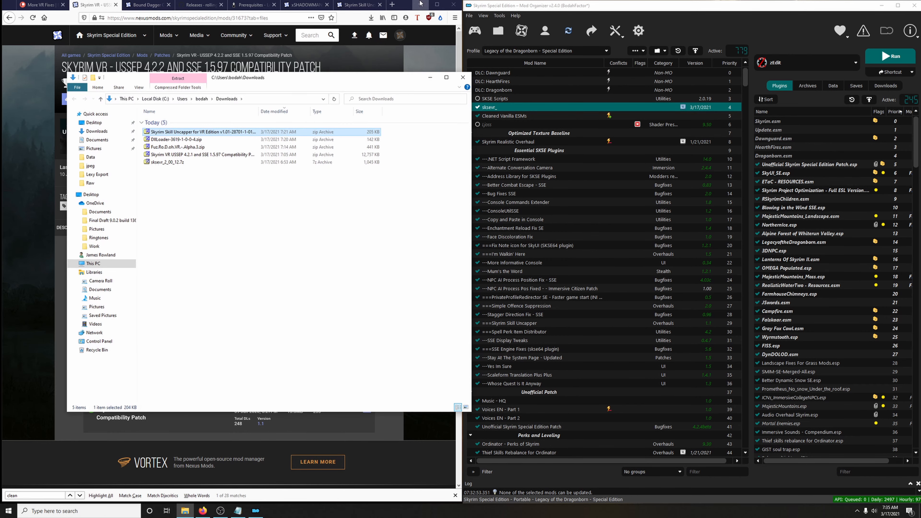
{"action": "left_click", "coordinate": [420, 4]}
{"action": "left_click_drag", "start_coordinate": [345, 81], "coordinate": [451, 63]}
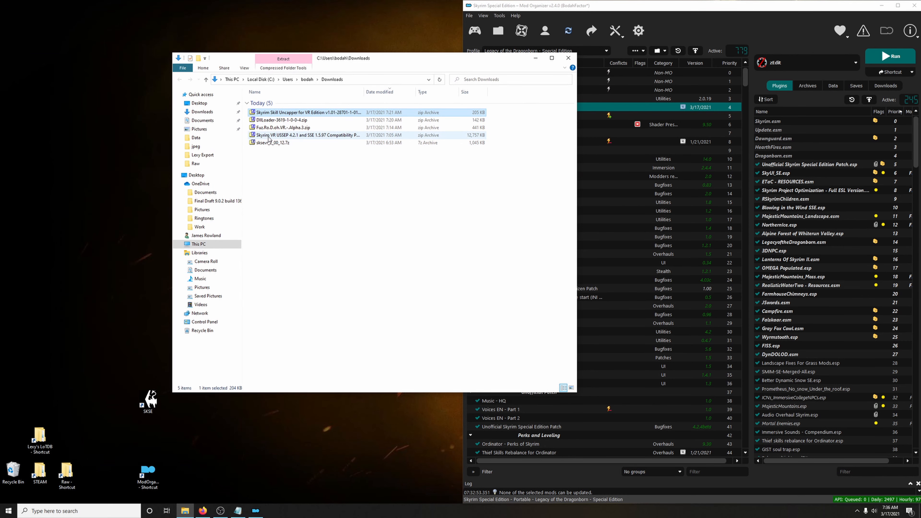
{"action": "double_click", "coordinate": [281, 135]}
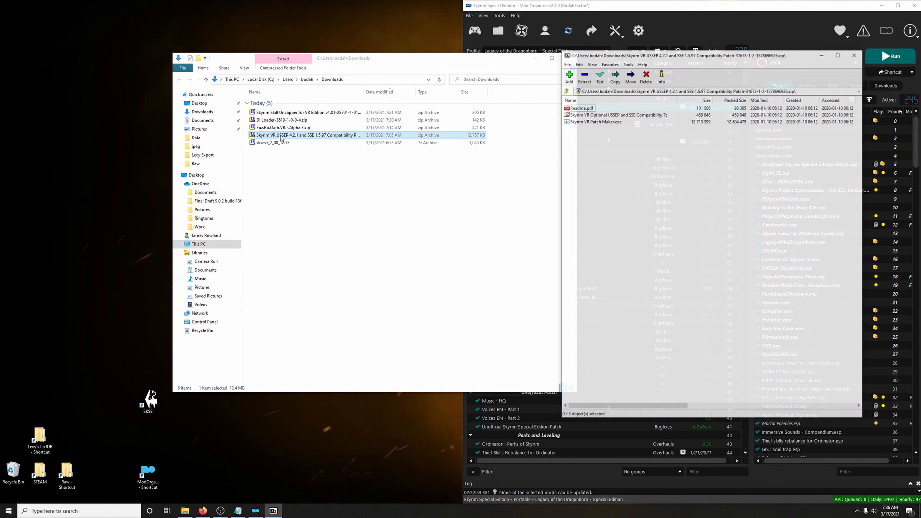
{"action": "left_click_drag", "start_coordinate": [363, 58], "coordinate": [683, 32]}
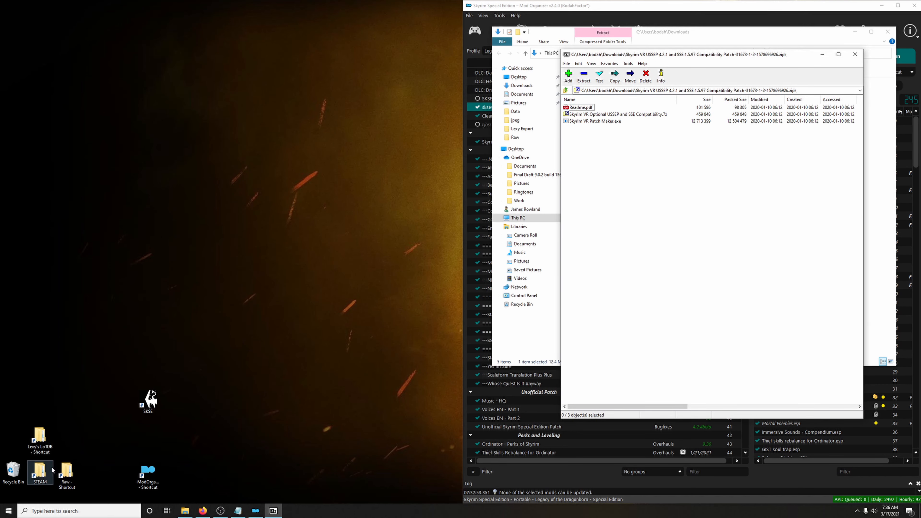
- Open the SkyrimVR folder through the STEAM desktop folder, with its window placed beside the patch archive
{"action": "double_click", "coordinate": [36, 477]}
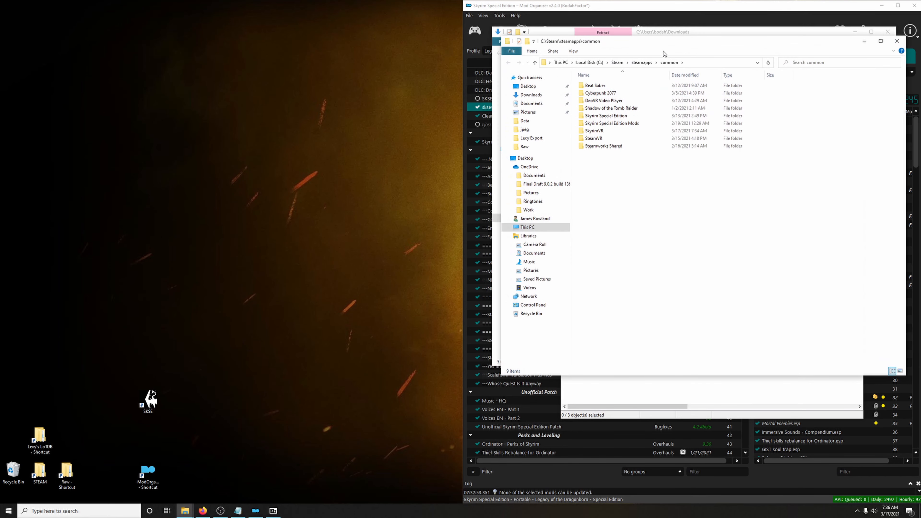
{"action": "left_click_drag", "start_coordinate": [670, 44], "coordinate": [207, 45]}
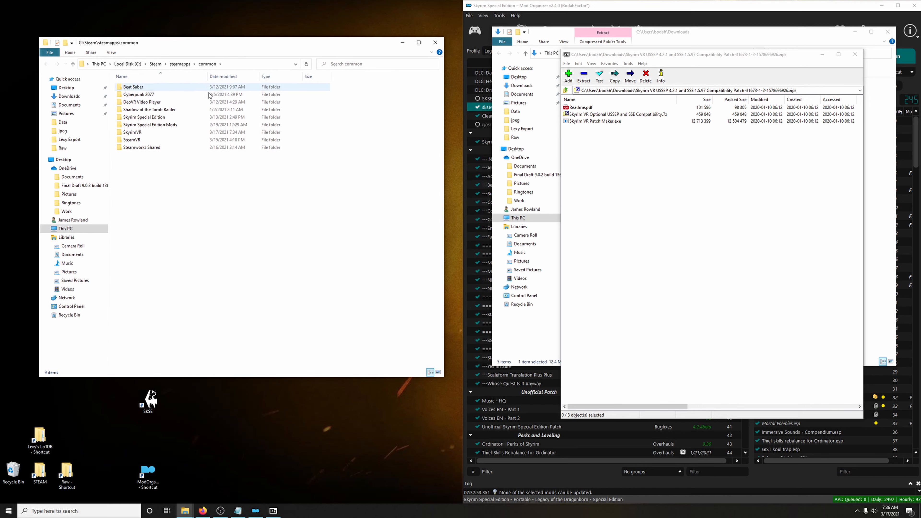
{"action": "left_click", "coordinate": [141, 136]}
{"action": "double_click", "coordinate": [140, 135]}
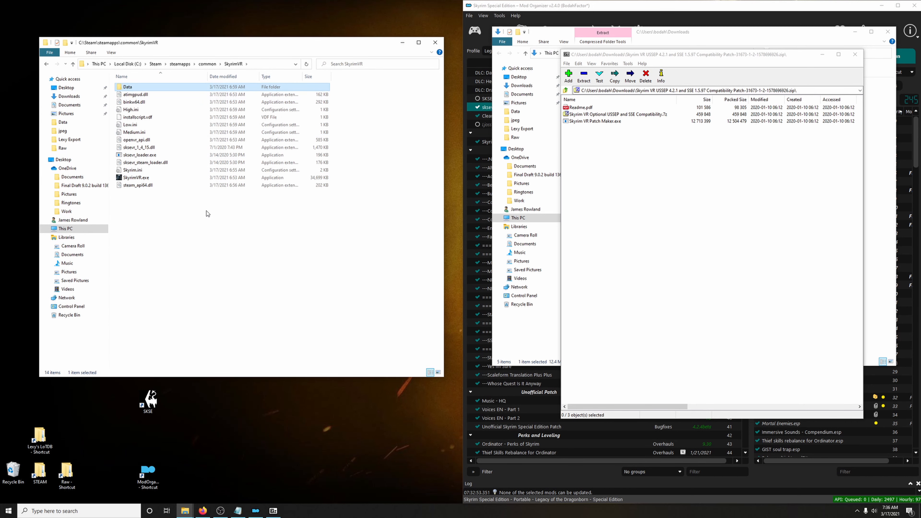
- Copy Skyrim VR Patch Maker.exe from the archive into SkyrimVR's Data folder, and close the archive and Downloads windows
{"action": "left_click", "coordinate": [664, 206]}
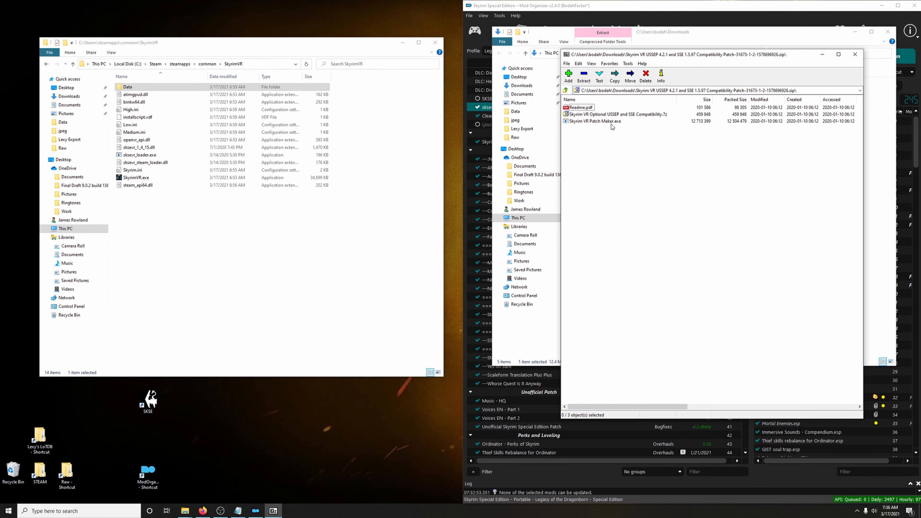
{"action": "left_click_drag", "start_coordinate": [606, 122], "coordinate": [127, 88]}
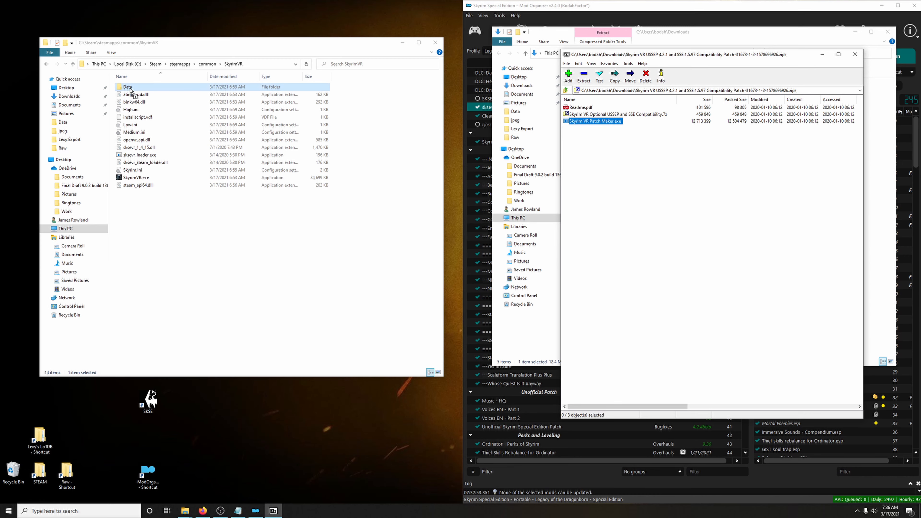
{"action": "left_click", "coordinate": [855, 54]}
{"action": "left_click", "coordinate": [888, 32]}
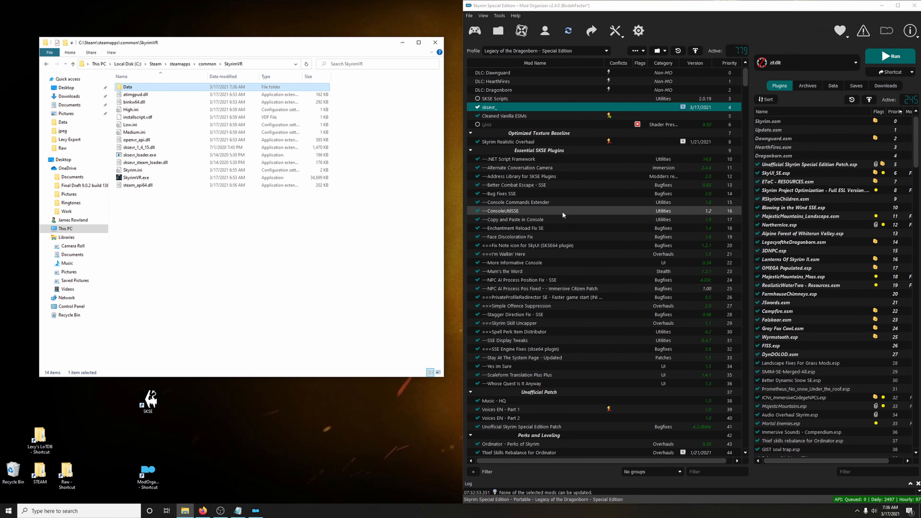
- Run Skyrim VR Patch Maker.exe from SkyrimVR's Data folder and close its console once the patch archive is built
{"action": "double_click", "coordinate": [129, 88]}
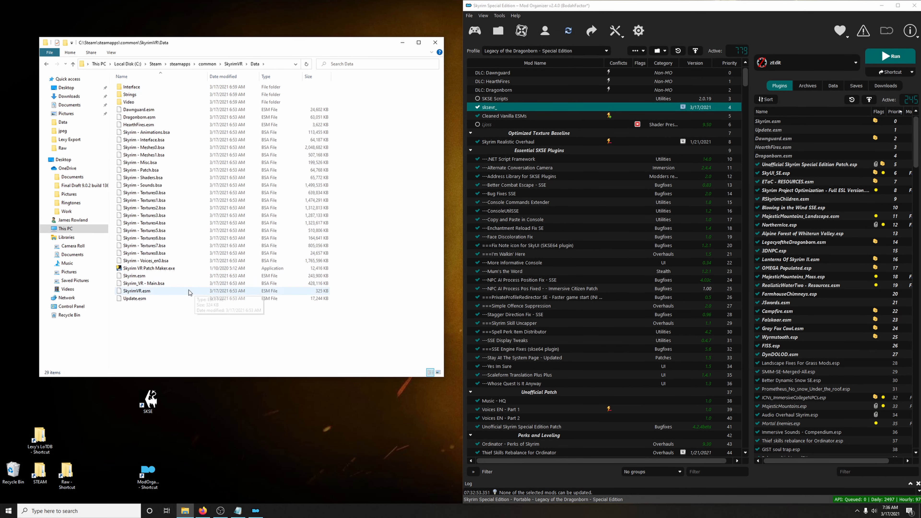
{"action": "double_click", "coordinate": [145, 271]}
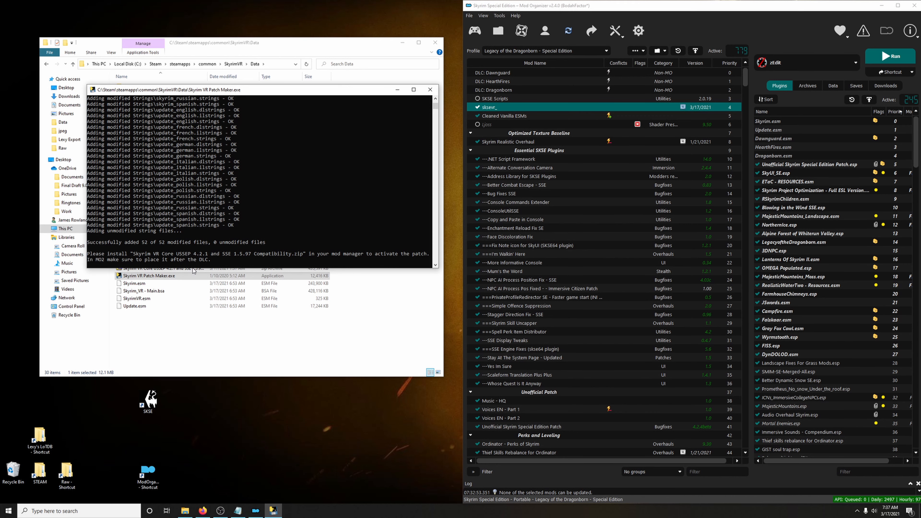
{"action": "left_click", "coordinate": [431, 91]}
- Move Skyrim VR Core USSEP 4.2.1 and SSE 1.5.97 Compatibility.zip from the Data folder to Downloads and close the folder window
{"action": "left_click", "coordinate": [162, 268]}
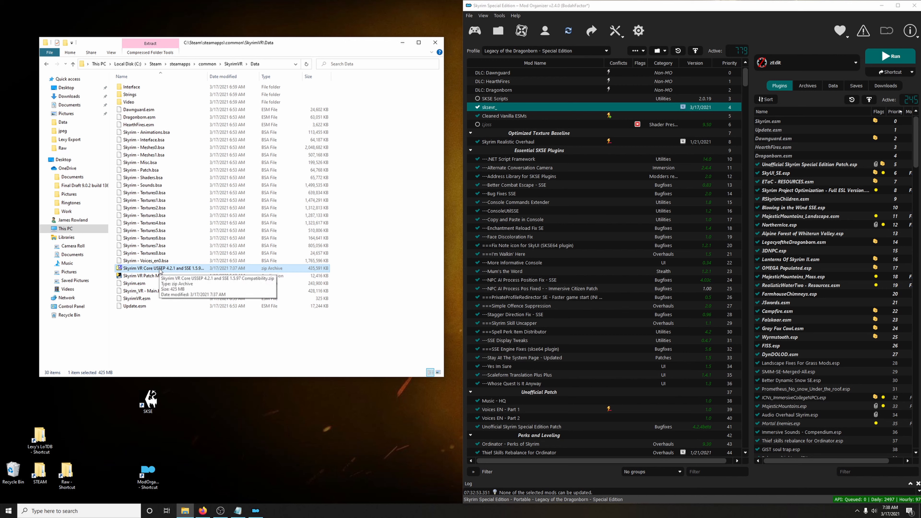
{"action": "right_click", "coordinate": [160, 271]}
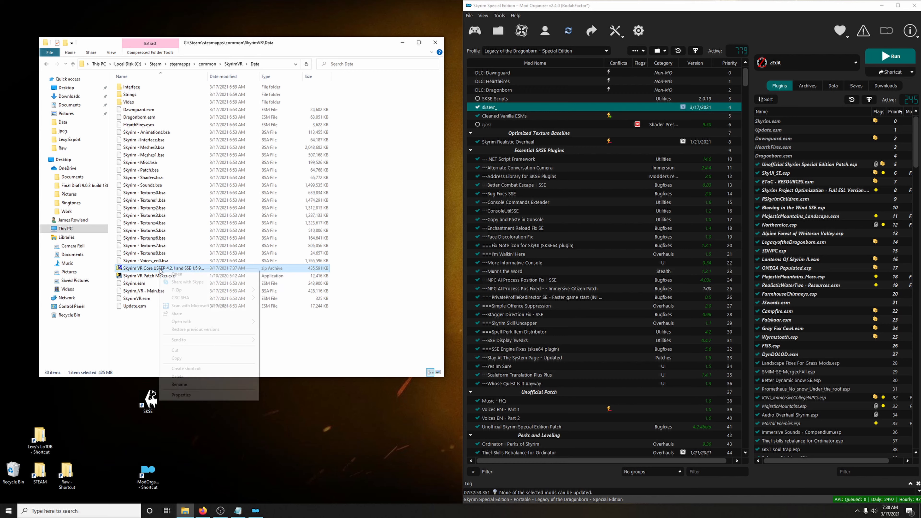
{"action": "left_click", "coordinate": [199, 350]}
{"action": "left_click", "coordinate": [69, 96]}
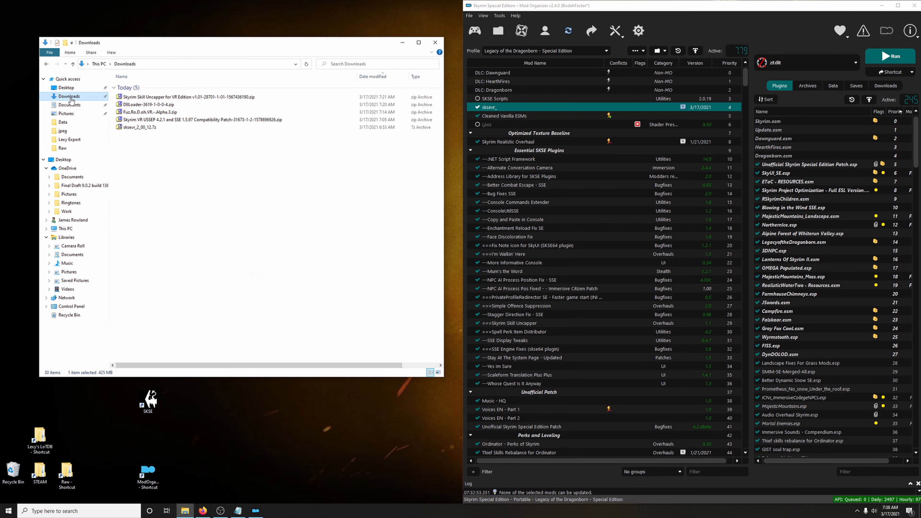
{"action": "right_click", "coordinate": [68, 96]}
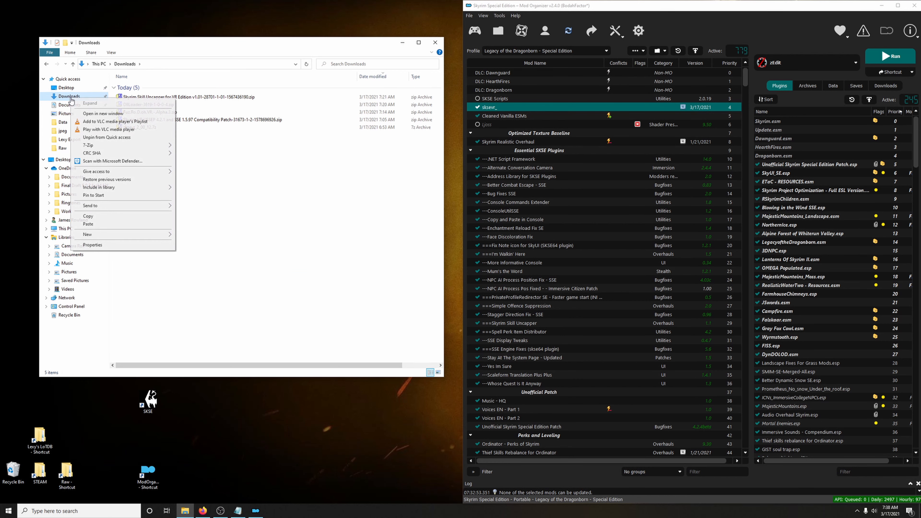
{"action": "left_click", "coordinate": [98, 224]}
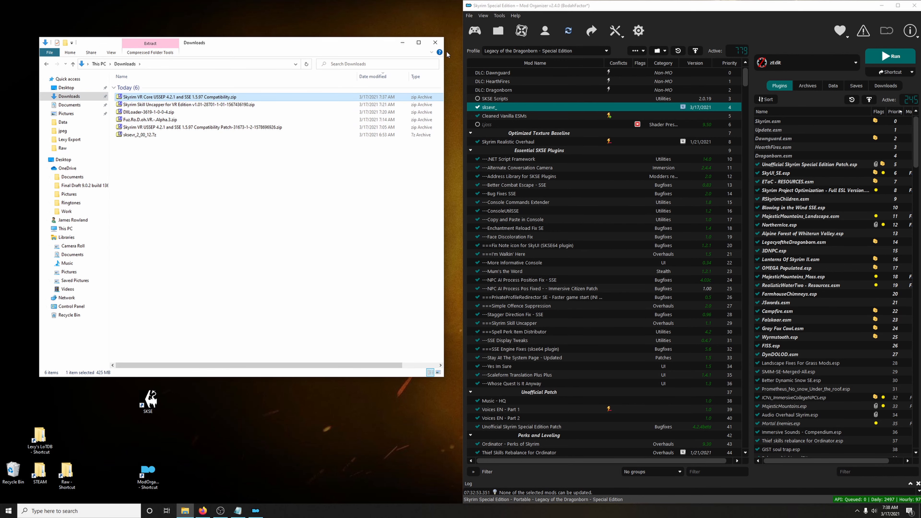
{"action": "left_click", "coordinate": [437, 44]}
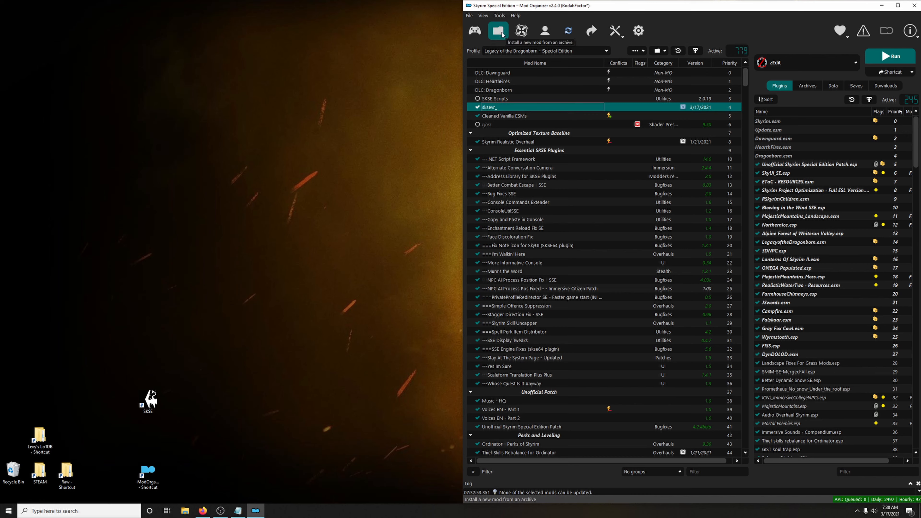
- Install Skyrim VR Core USSEP 4.2.1 and SSE 1.5.97 Compatibility.zip in Mod Organizer as Skyrim VR Core USSEP, without unpacking its BSA
{"action": "left_click", "coordinate": [502, 34]}
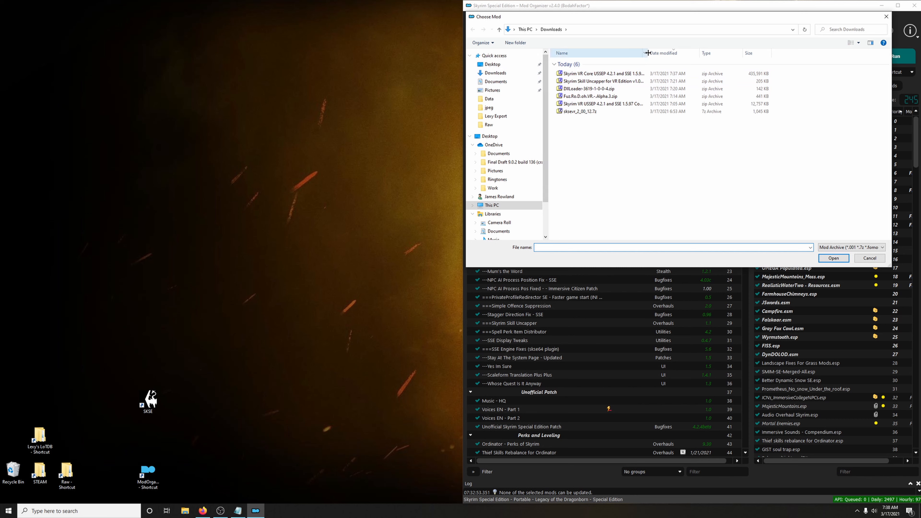
{"action": "left_click_drag", "start_coordinate": [648, 53], "coordinate": [733, 54]}
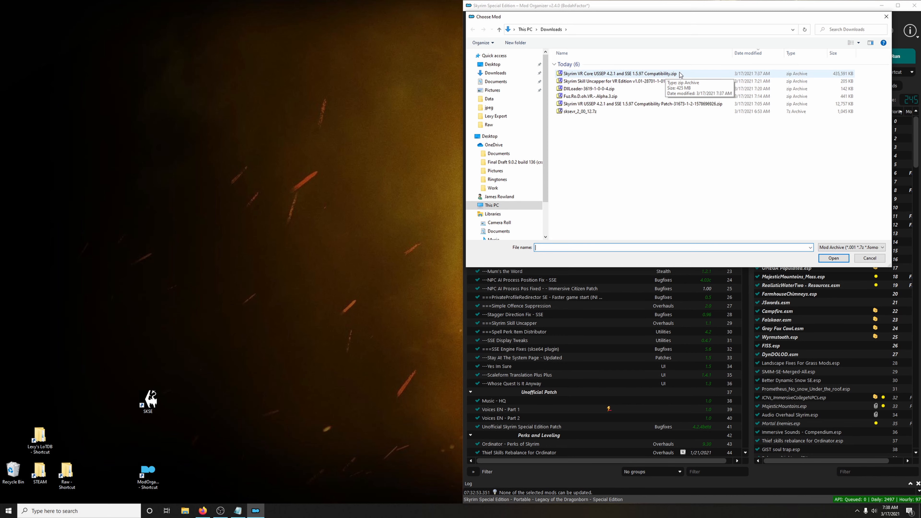
{"action": "left_click", "coordinate": [657, 74]}
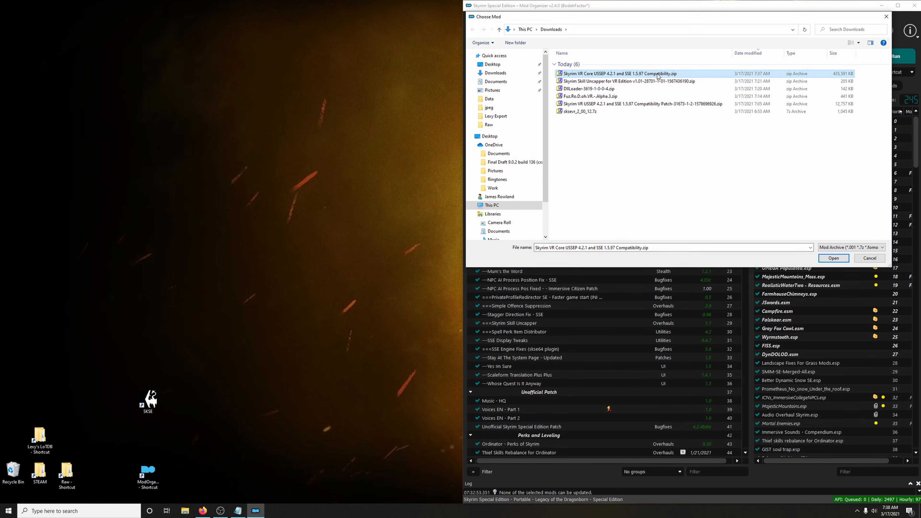
{"action": "left_click", "coordinate": [833, 258]}
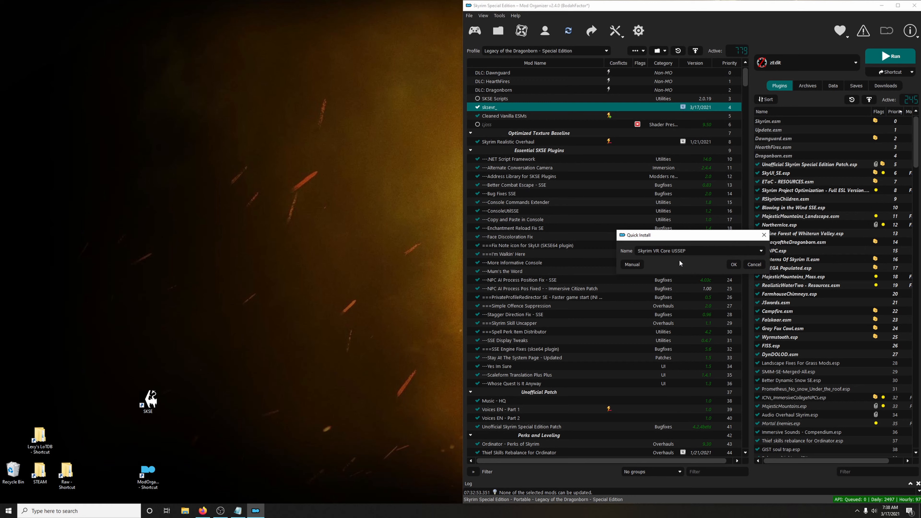
{"action": "left_click", "coordinate": [733, 264]}
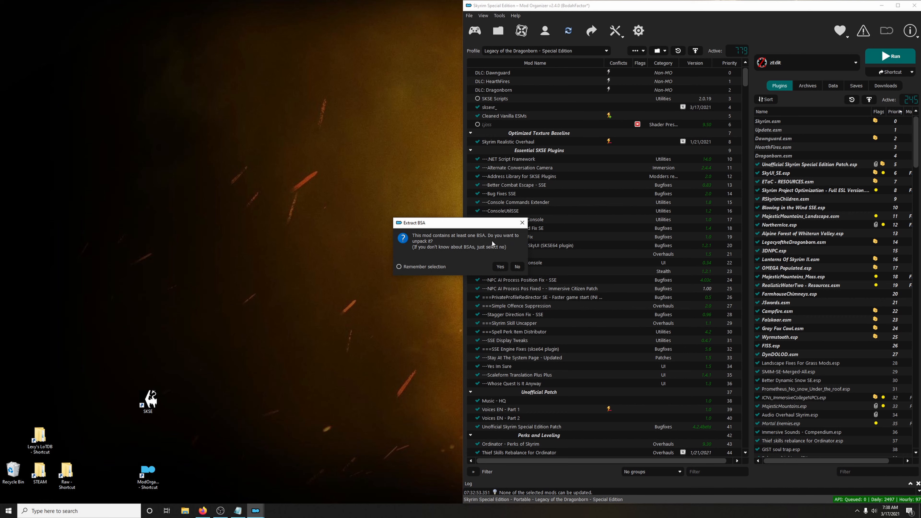
{"action": "left_click", "coordinate": [518, 268]}
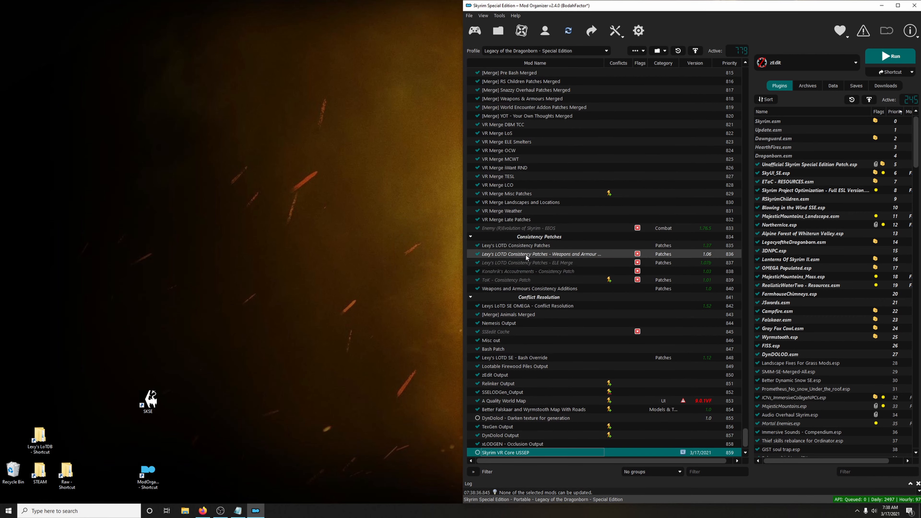
- Move Skyrim VR Core USSEP directly below Cleaned Vanilla ESMs in the mod list, enable it and disable Cleaned Vanilla ESMs
{"action": "scroll", "coordinate": [535, 250], "scroll_direction": "down", "scroll_amount": 1}
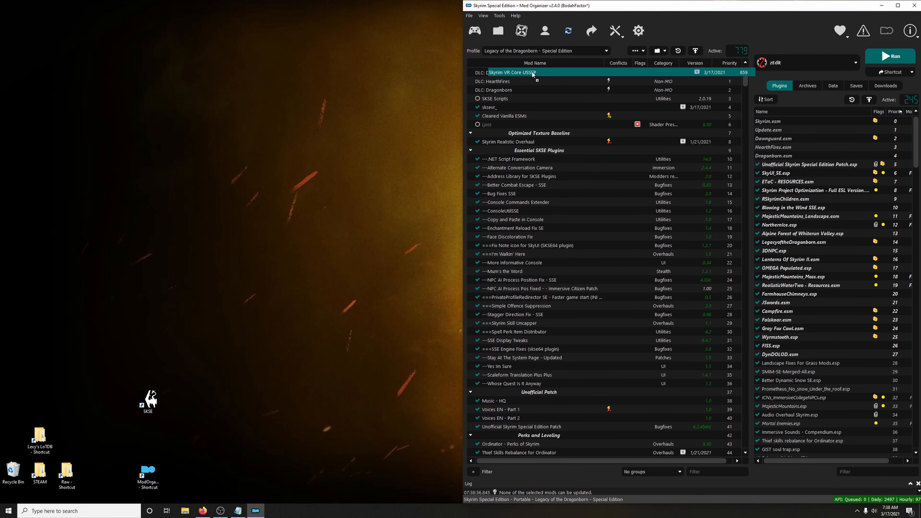
{"action": "left_click_drag", "start_coordinate": [533, 74], "coordinate": [517, 117]}
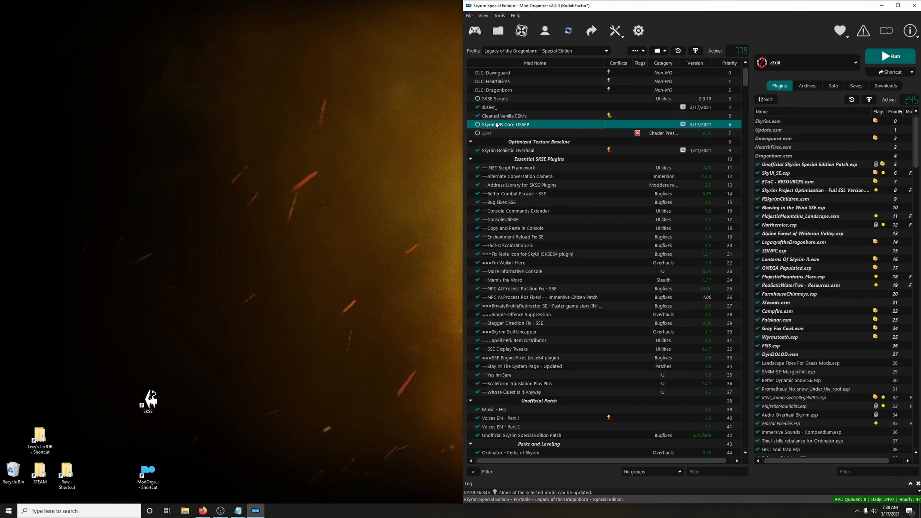
{"action": "left_click", "coordinate": [477, 125]}
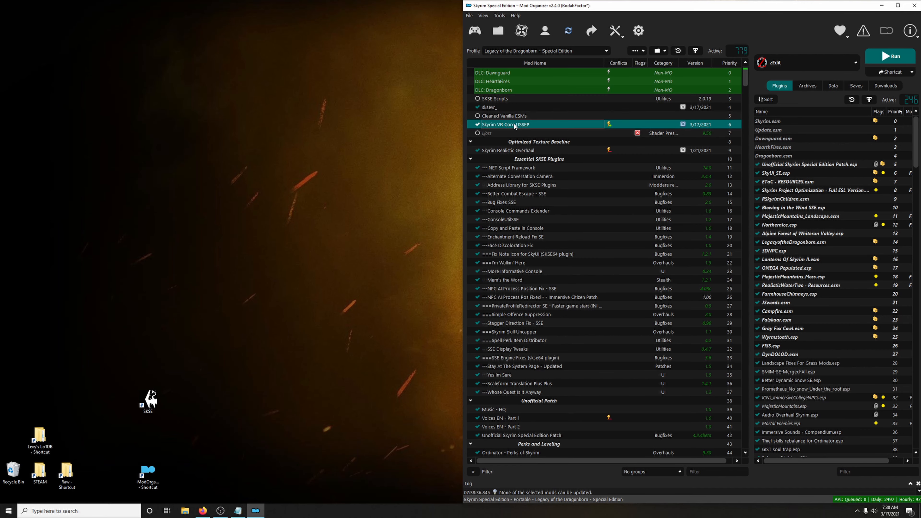
- Move SkyrimVR.esm from the end of the plugin load order to directly after Dragonborn.esm
{"action": "left_click_drag", "start_coordinate": [918, 149], "coordinate": [919, 441]}
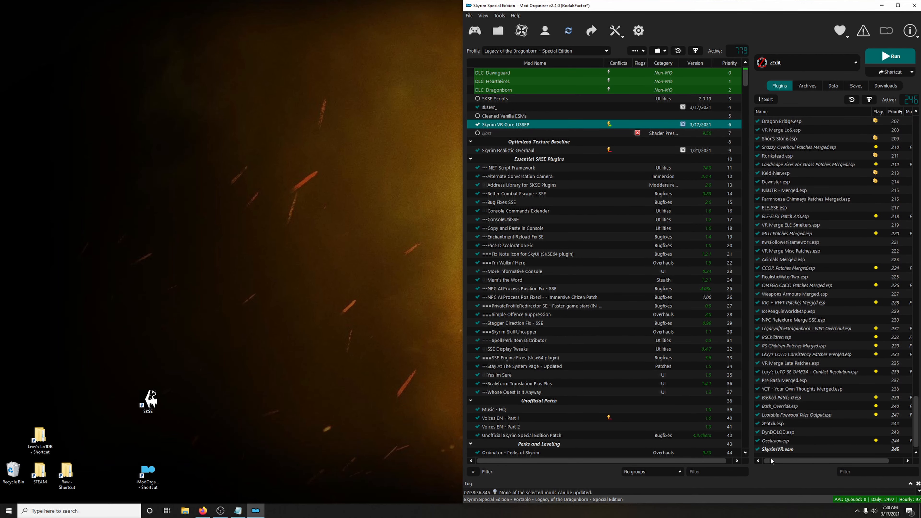
{"action": "left_click_drag", "start_coordinate": [794, 450], "coordinate": [780, 414]}
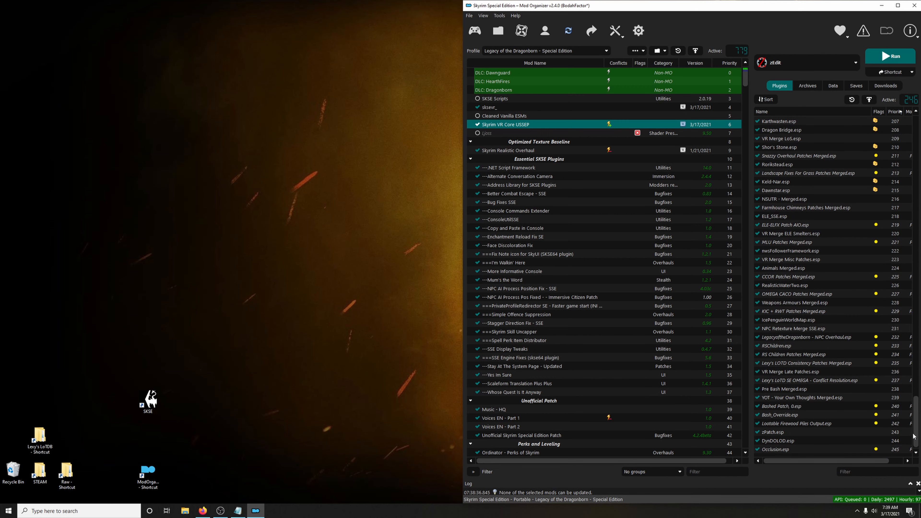
{"action": "left_click_drag", "start_coordinate": [914, 432], "coordinate": [916, 151]}
{"action": "left_click_drag", "start_coordinate": [784, 354], "coordinate": [776, 167]}
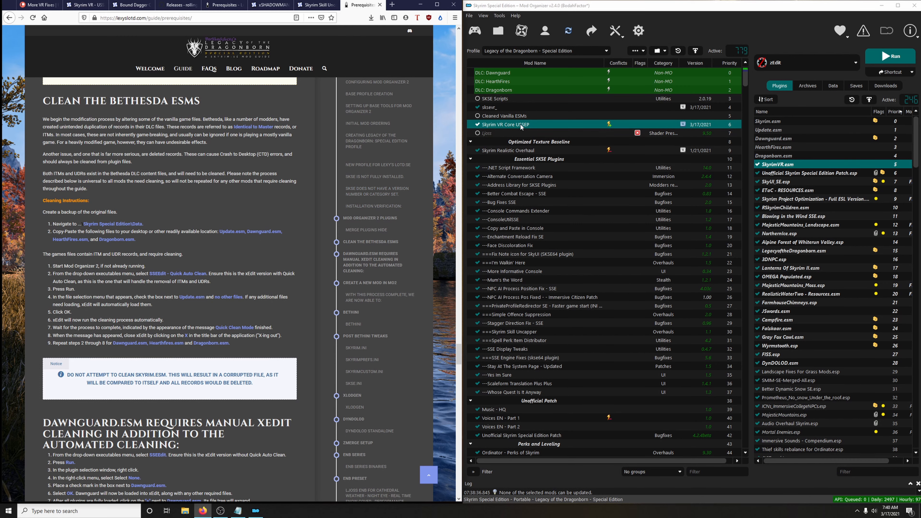
- Check the contents of the Skyrim VR Core USSEP mod folder in File Explorer and close the window
{"action": "right_click", "coordinate": [513, 126]}
{"action": "left_click", "coordinate": [524, 230]}
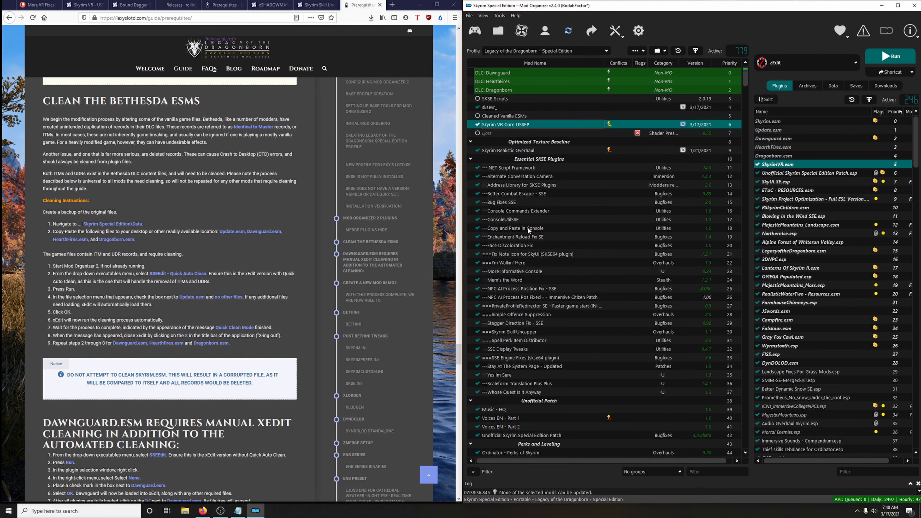
{"action": "left_click_drag", "start_coordinate": [253, 41], "coordinate": [667, 57]}
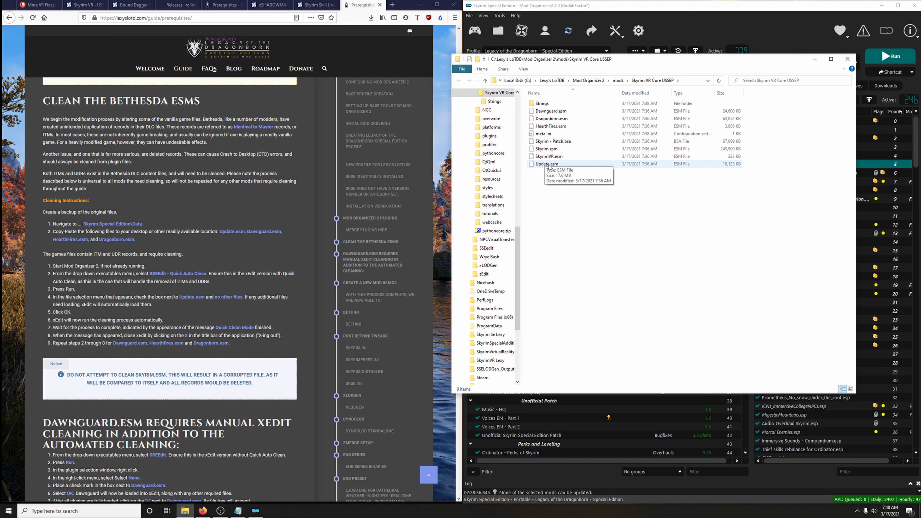
{"action": "left_click", "coordinate": [848, 59]}
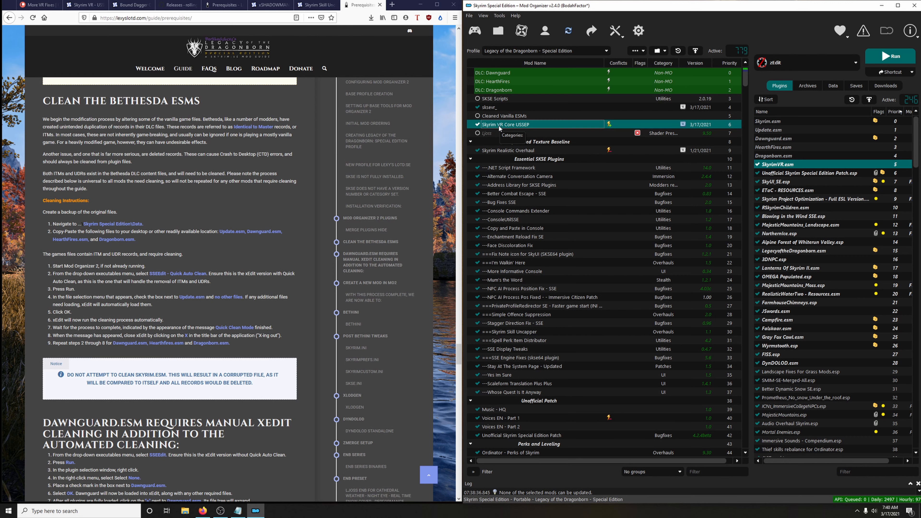
- Run SSEEditQuickAutoClean from Mod Organizer on Update.esm only and close it after the cleaning finishes
{"action": "left_click", "coordinate": [782, 64]}
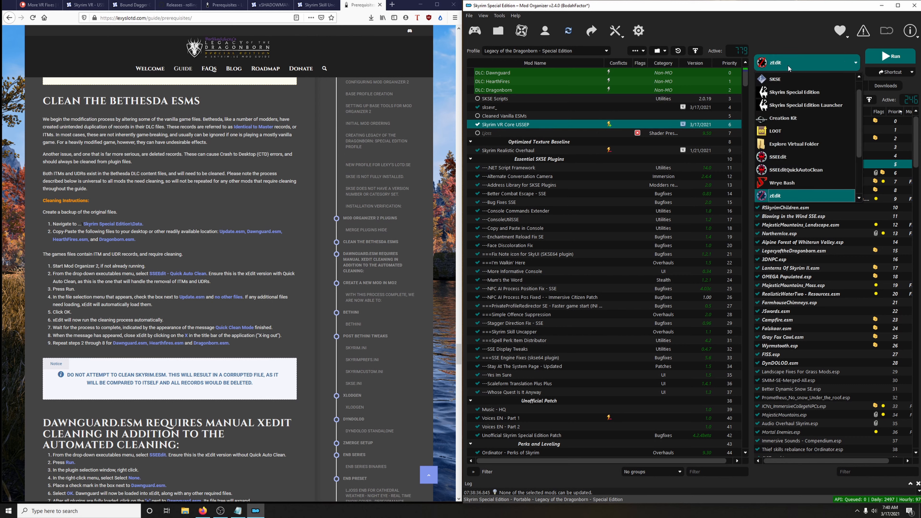
{"action": "left_click", "coordinate": [815, 170]}
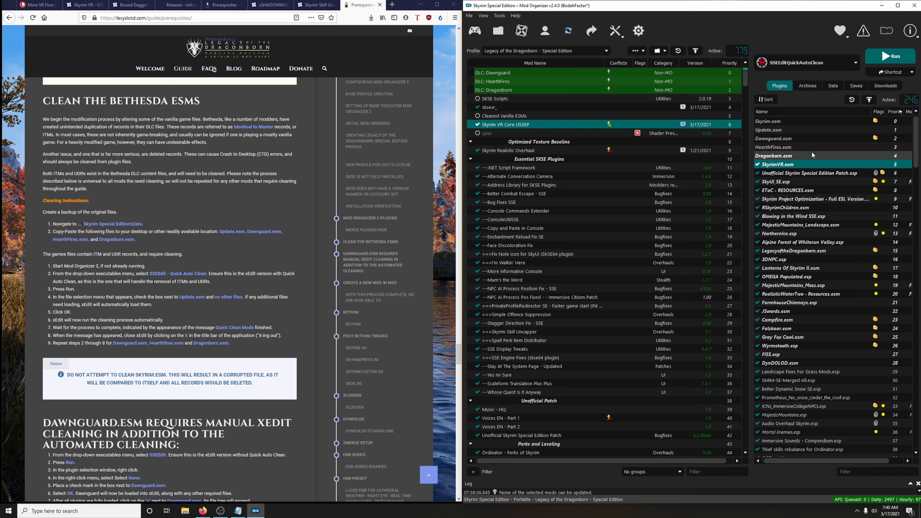
{"action": "left_click", "coordinate": [889, 57]}
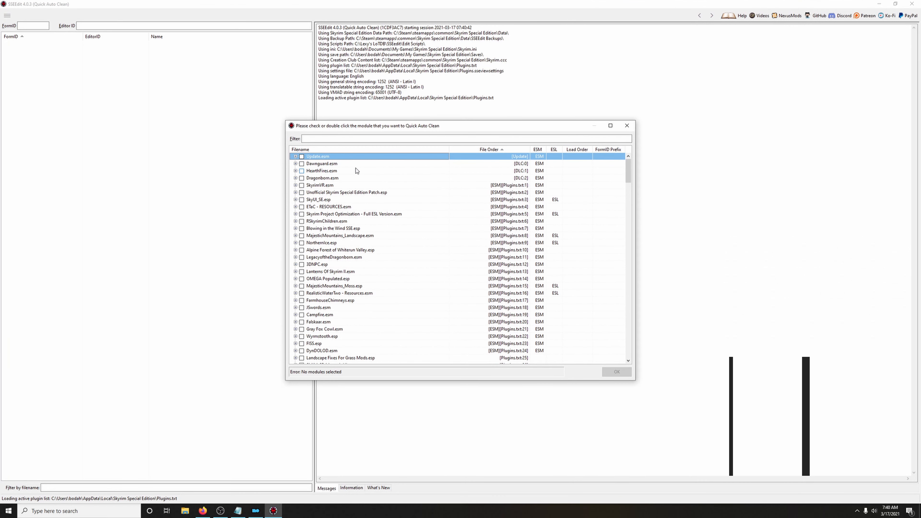
{"action": "left_click", "coordinate": [302, 159]}
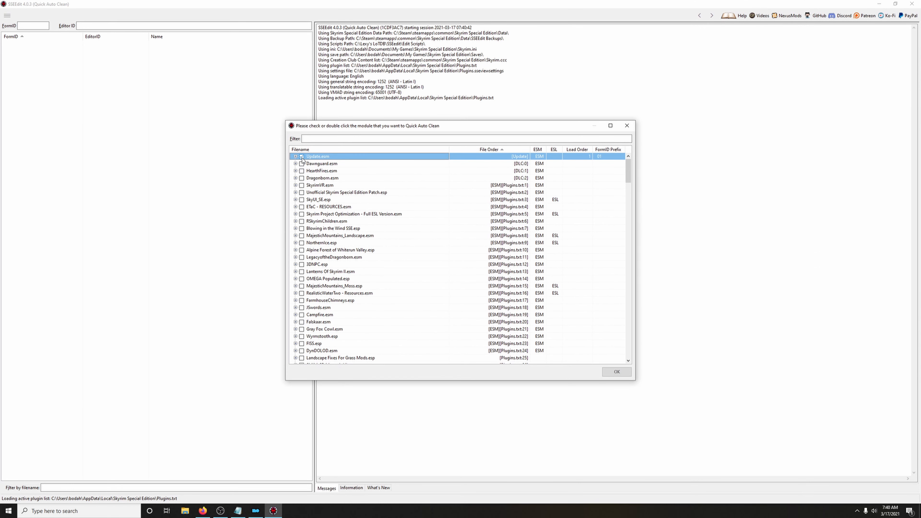
{"action": "left_click", "coordinate": [609, 372]}
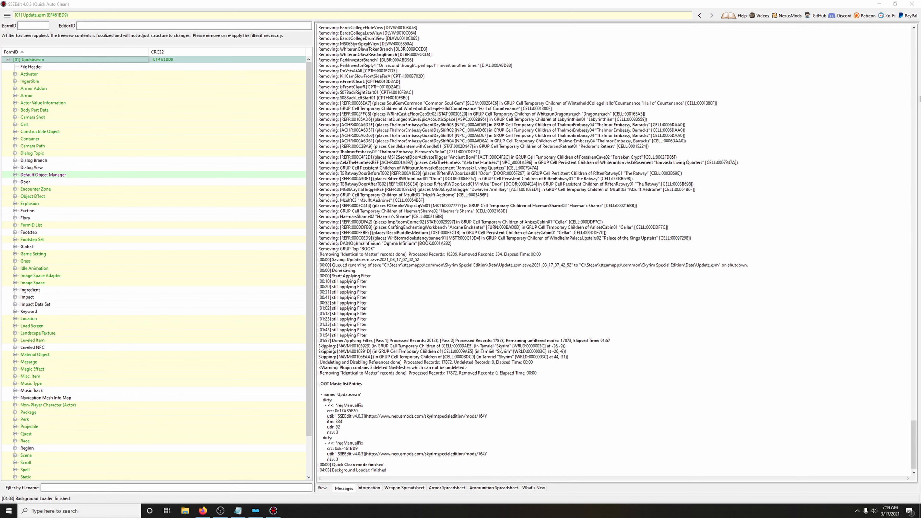
{"action": "left_click", "coordinate": [912, 4]}
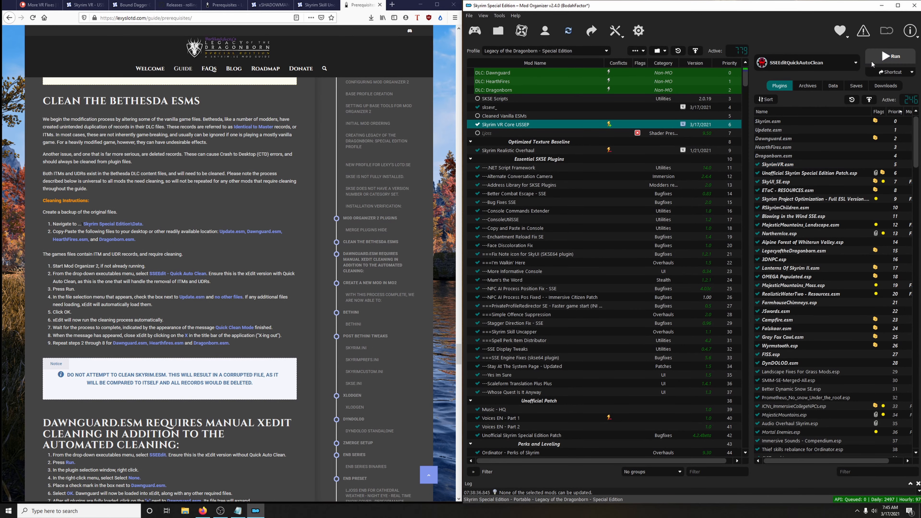
- Run SSEEditQuickAutoClean again to clean Dawnguard.esm and close it when the cleaning is done
{"action": "left_click", "coordinate": [888, 55]}
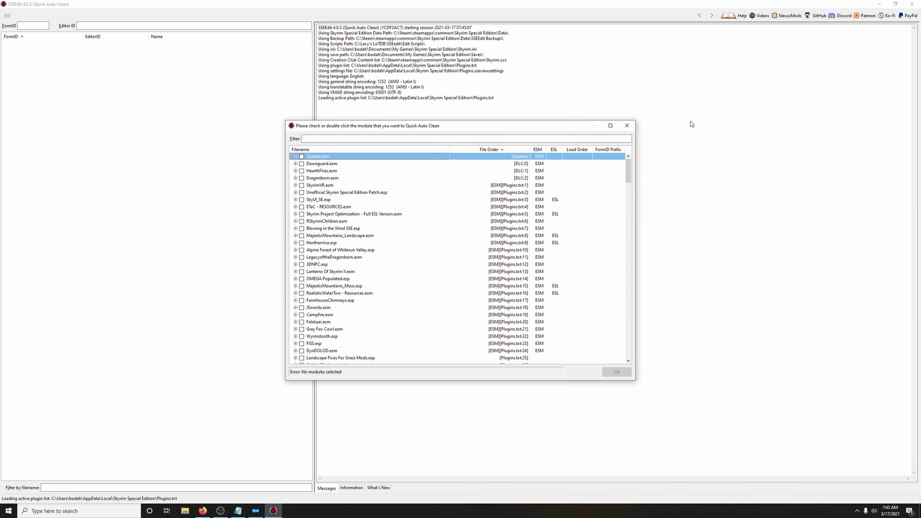
{"action": "left_click", "coordinate": [301, 164]}
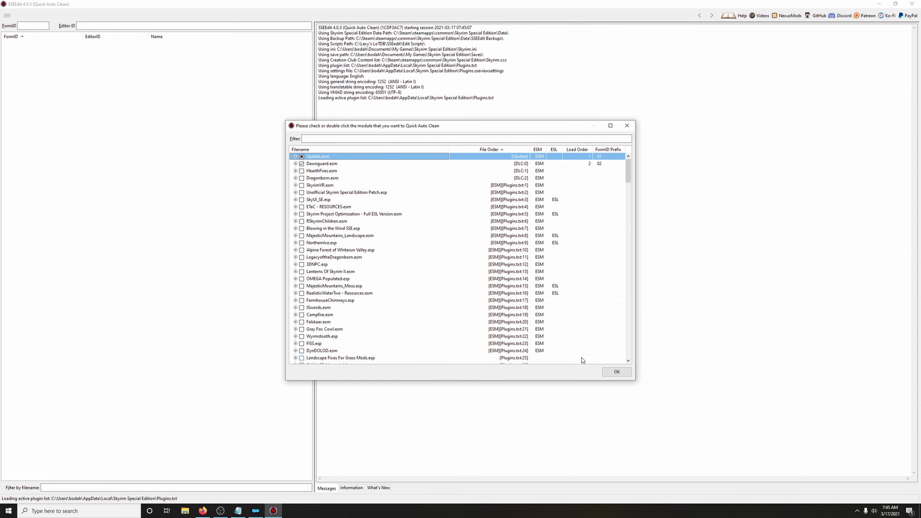
{"action": "left_click", "coordinate": [617, 371]}
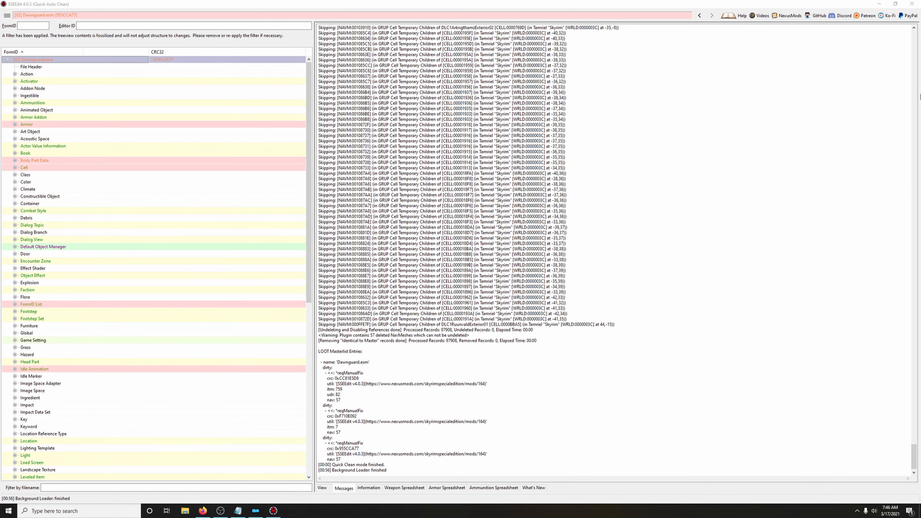
{"action": "left_click", "coordinate": [916, 4]}
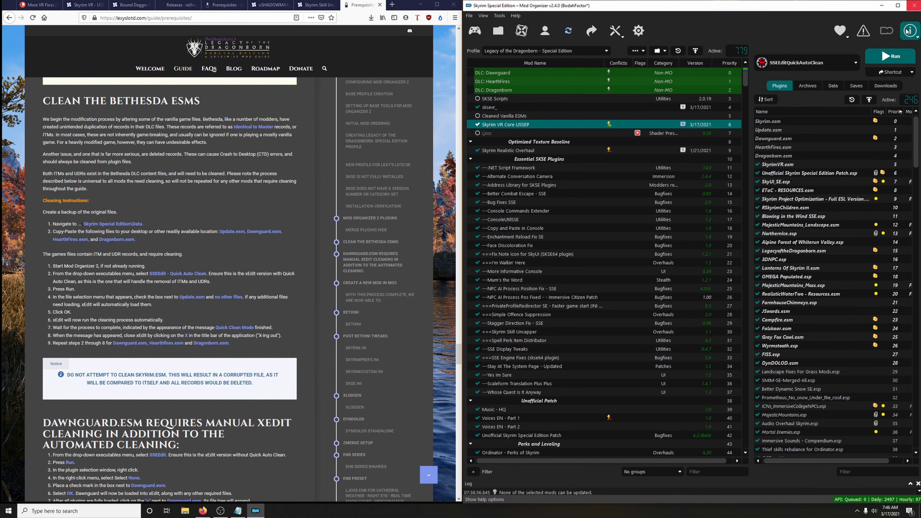
- Clean HearthFires.esm with another SSEEditQuickAutoClean run and close the tool once it finishes
{"action": "left_click", "coordinate": [878, 59]}
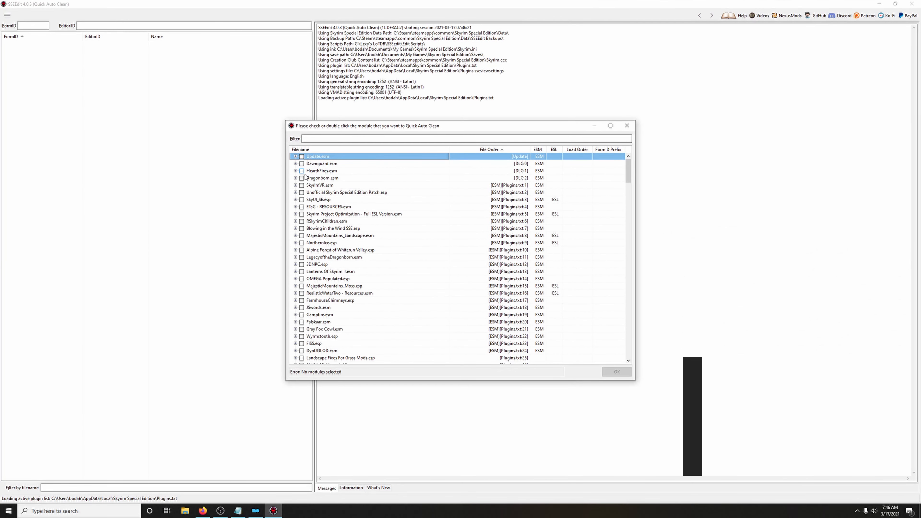
{"action": "left_click", "coordinate": [302, 171]}
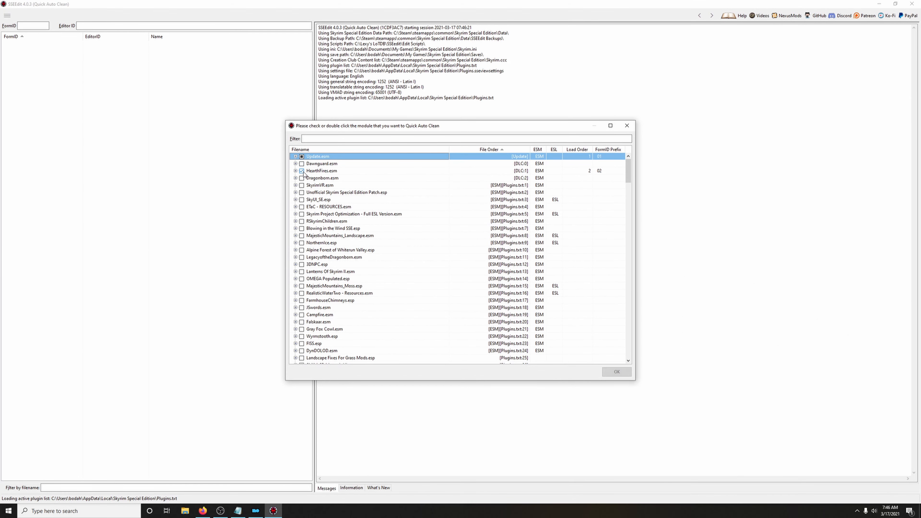
{"action": "left_click", "coordinate": [616, 373]}
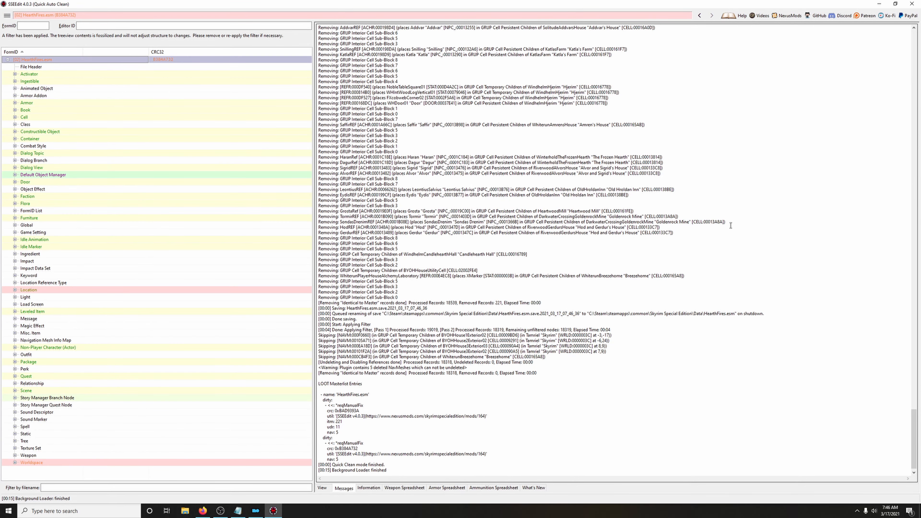
{"action": "left_click", "coordinate": [912, 3]}
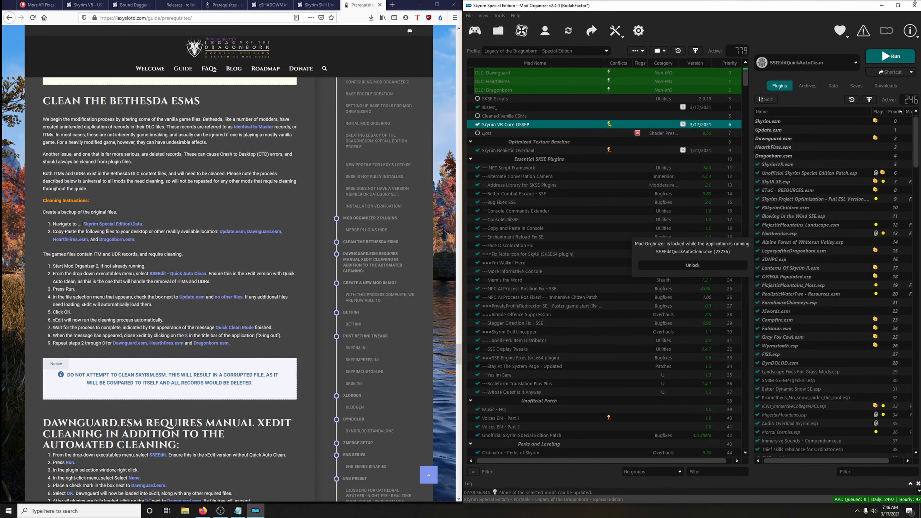
- Clean Dragonborn.esm with a further SSEEditQuickAutoClean run
{"action": "left_click", "coordinate": [891, 56]}
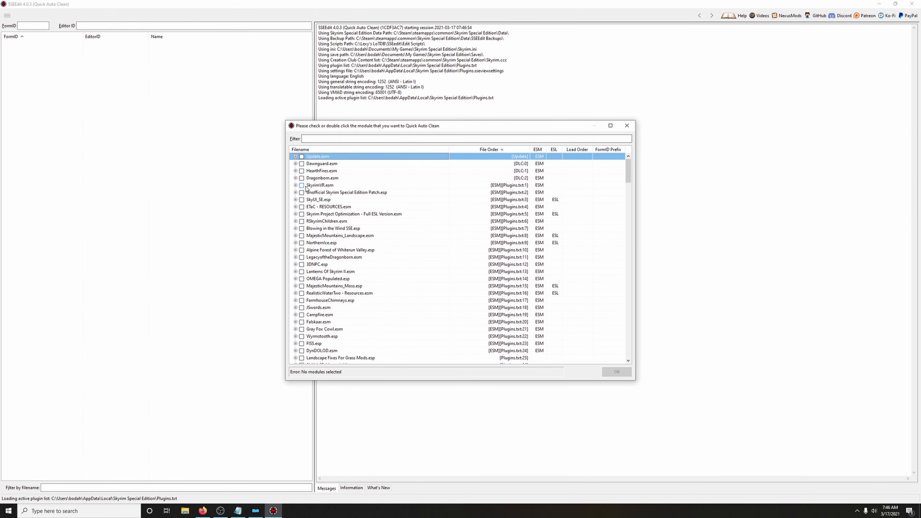
{"action": "left_click", "coordinate": [302, 178]}
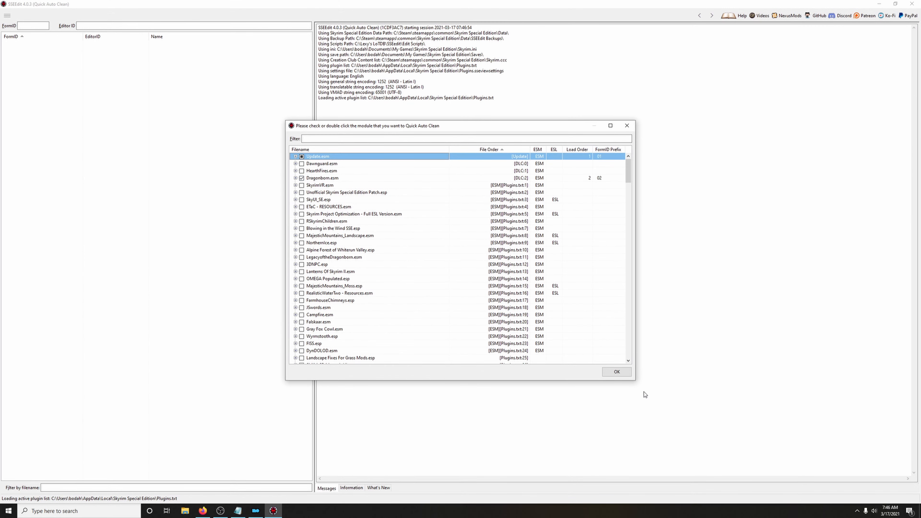
{"action": "left_click", "coordinate": [620, 373]}
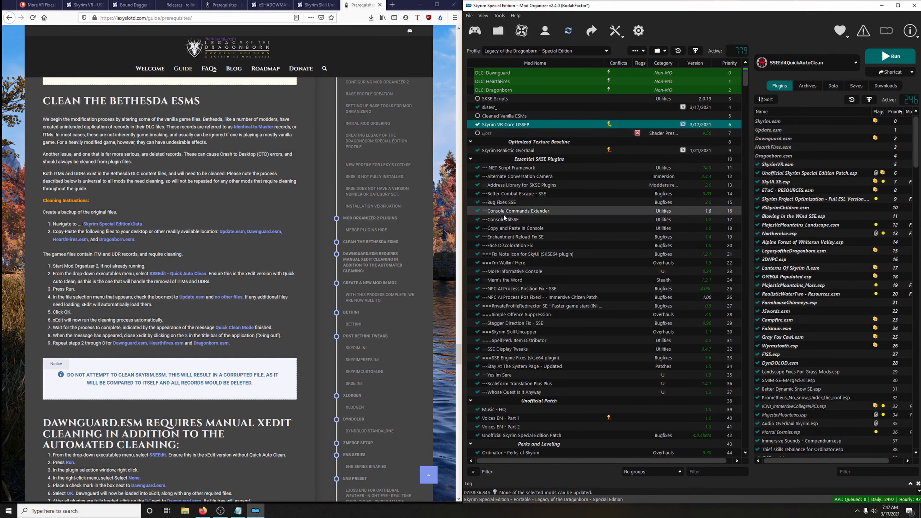
- Launch the regular SSEEdit from Mod Organizer, deselect all modules and load only Dawnguard.esm for the guide's manual cleaning
{"action": "scroll", "coordinate": [231, 229], "scroll_direction": "down", "scroll_amount": 8}
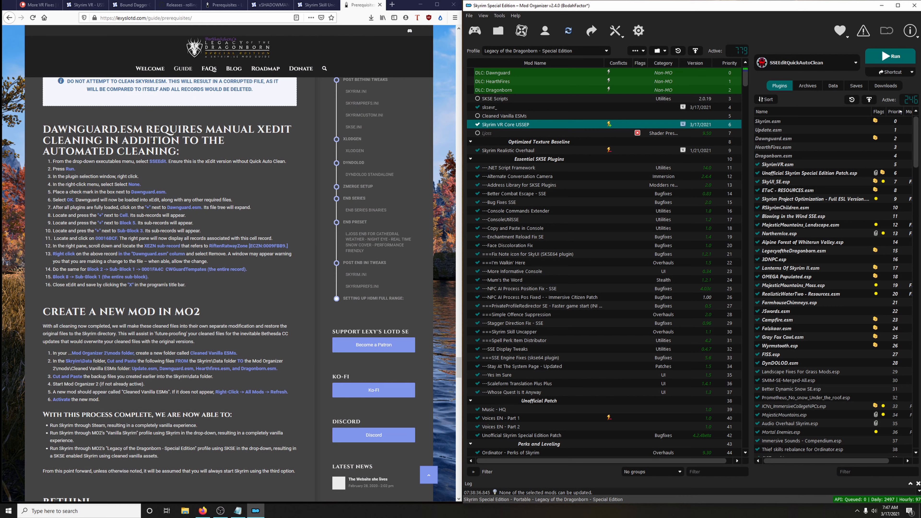
{"action": "left_click", "coordinate": [788, 66]}
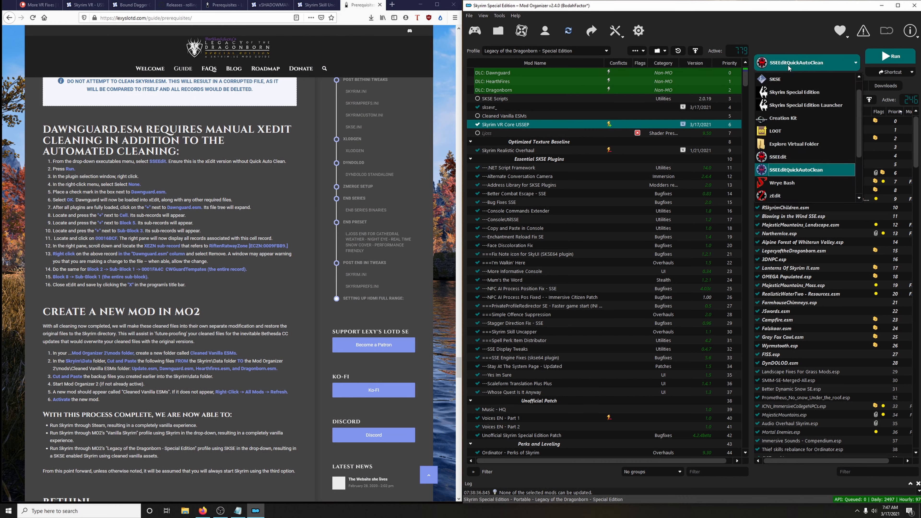
{"action": "left_click", "coordinate": [778, 157]}
{"action": "left_click", "coordinate": [891, 57]}
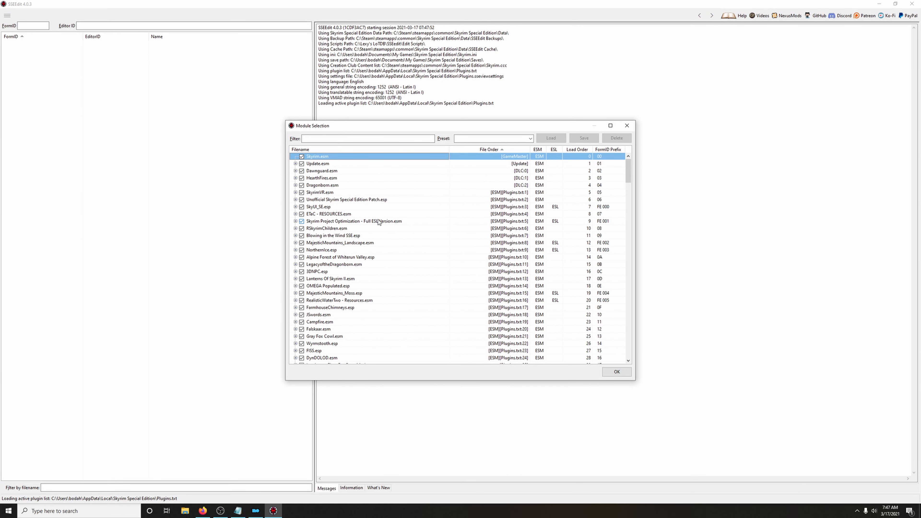
{"action": "right_click", "coordinate": [374, 237]}
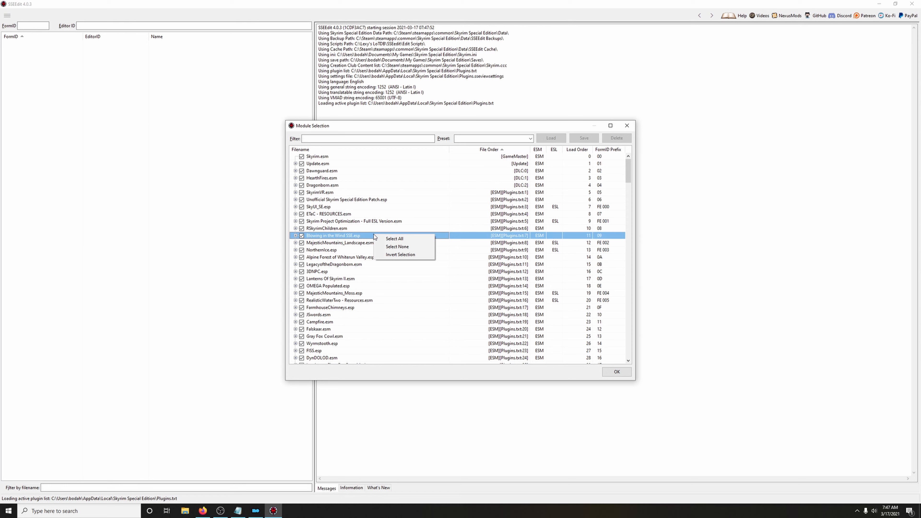
{"action": "left_click", "coordinate": [389, 249]}
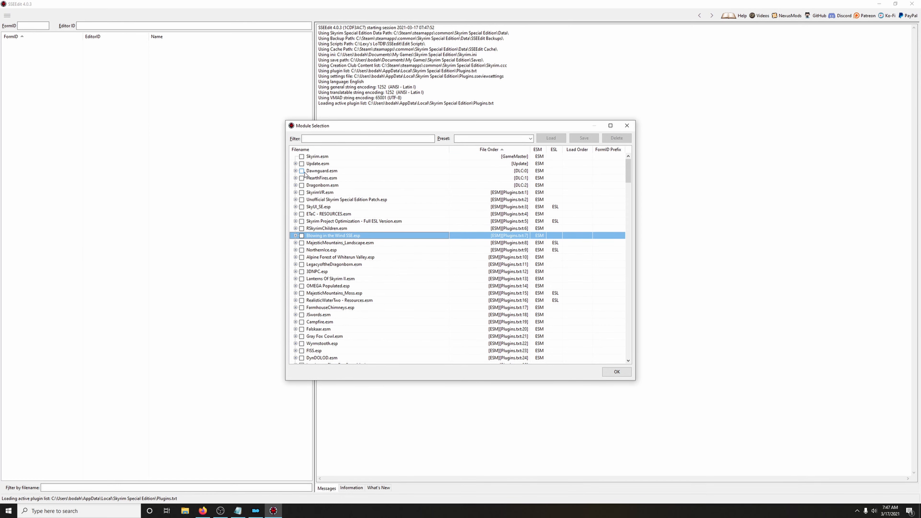
{"action": "left_click", "coordinate": [616, 373]}
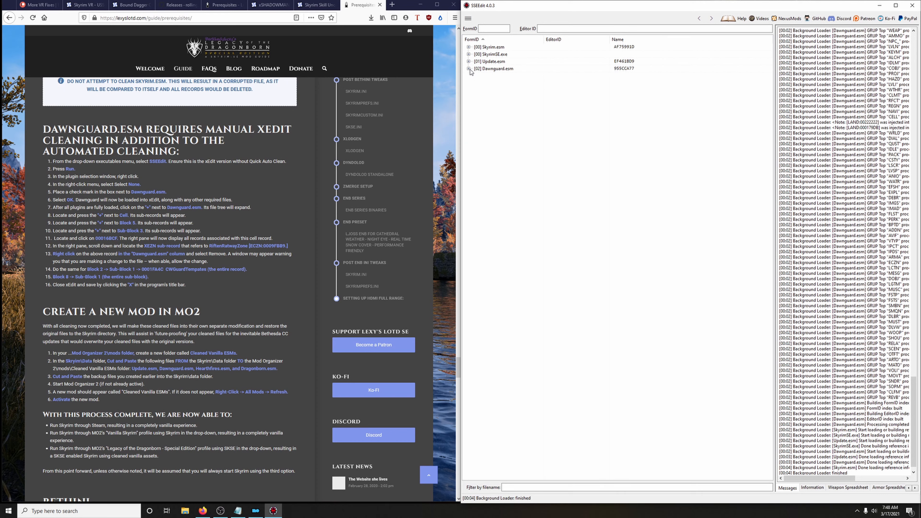
- Open the cell record 00016BCF (RiftenRaggedFlagon) in Dawnguard.esm under Cell, Block 5, Sub-Block 3
{"action": "left_click", "coordinate": [468, 68]}
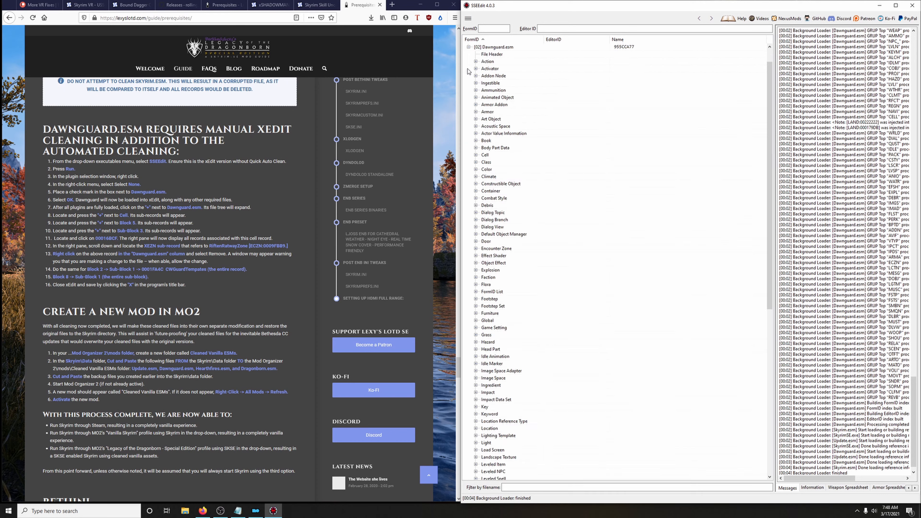
{"action": "scroll", "coordinate": [468, 71], "scroll_direction": "up", "scroll_amount": 1}
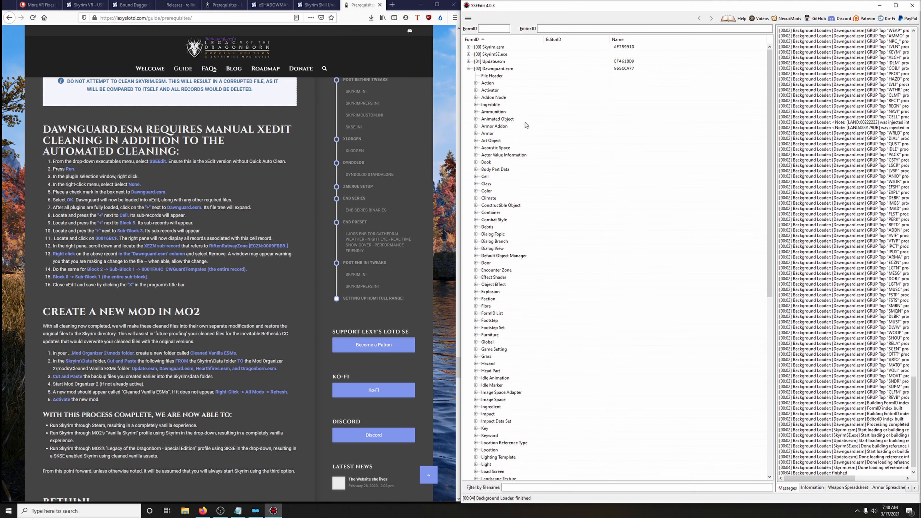
{"action": "left_click", "coordinate": [475, 177]}
{"action": "left_click", "coordinate": [483, 219]}
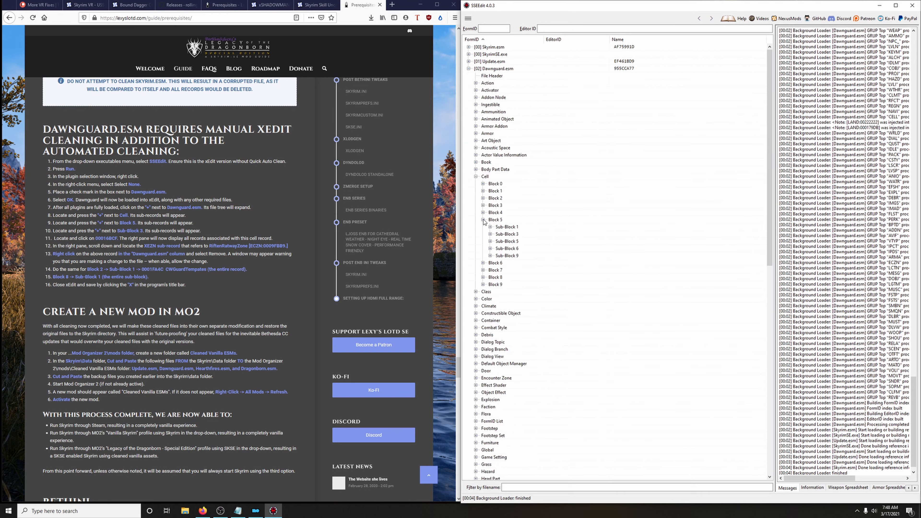
{"action": "left_click", "coordinate": [490, 234]}
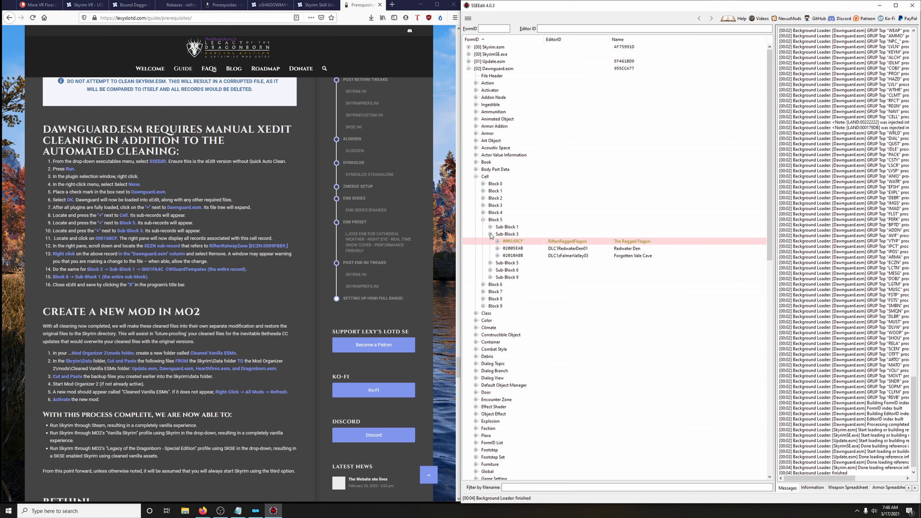
{"action": "left_click", "coordinate": [513, 243]}
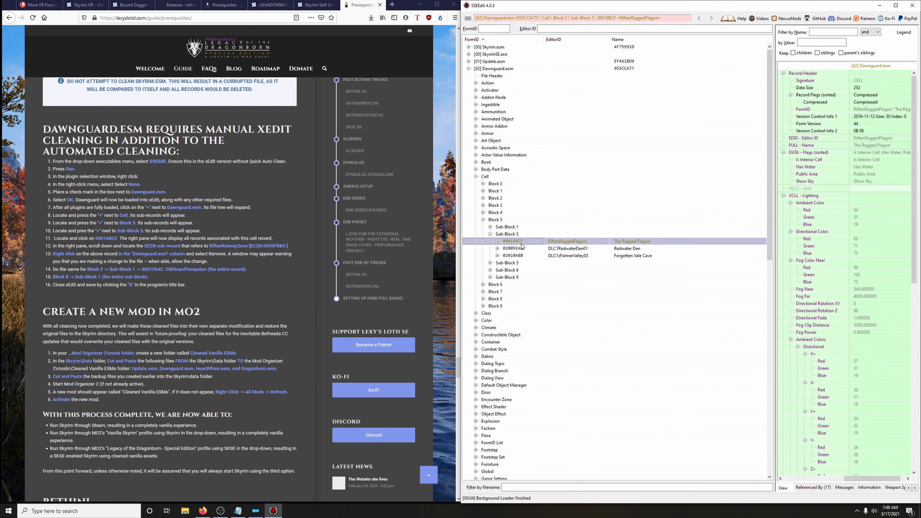
- Remove the RiftenRaggedFlagon cell record 00016BCF from the Dawnguard.esm column and confirm its permanent removal
{"action": "left_click_drag", "start_coordinate": [774, 221], "coordinate": [591, 222]}
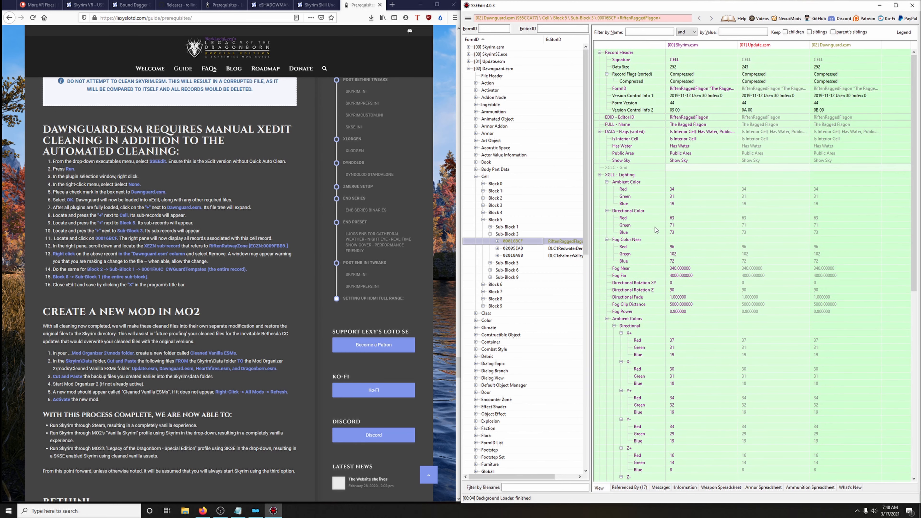
{"action": "scroll", "coordinate": [762, 253], "scroll_direction": "down", "scroll_amount": 16}
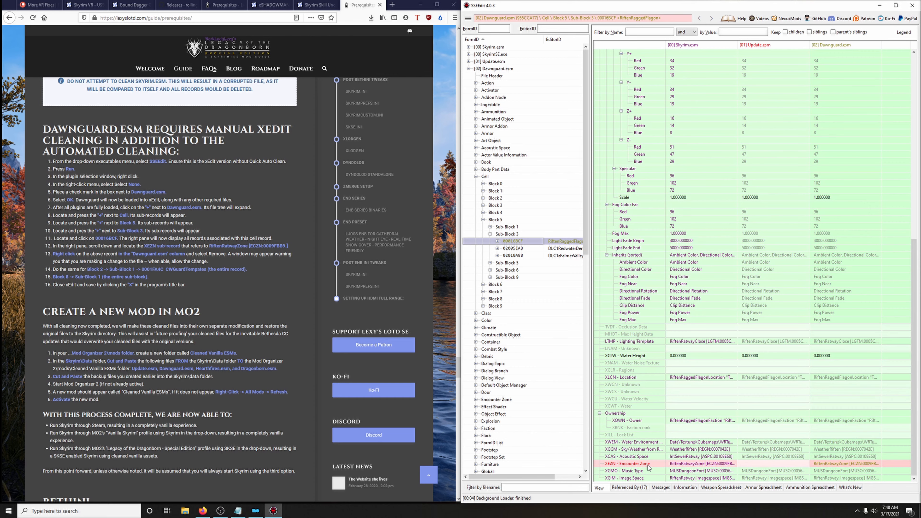
{"action": "right_click", "coordinate": [845, 48]}
{"action": "left_click", "coordinate": [819, 81]}
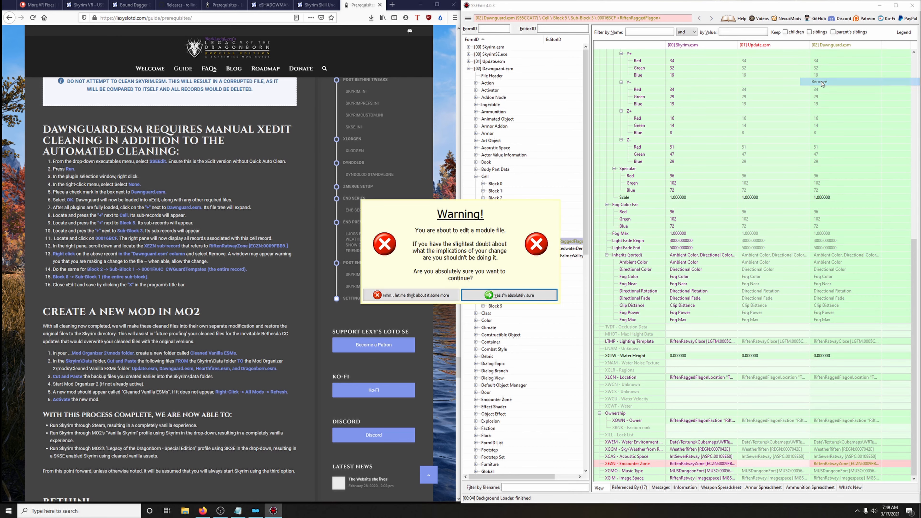
{"action": "left_click", "coordinate": [515, 295]}
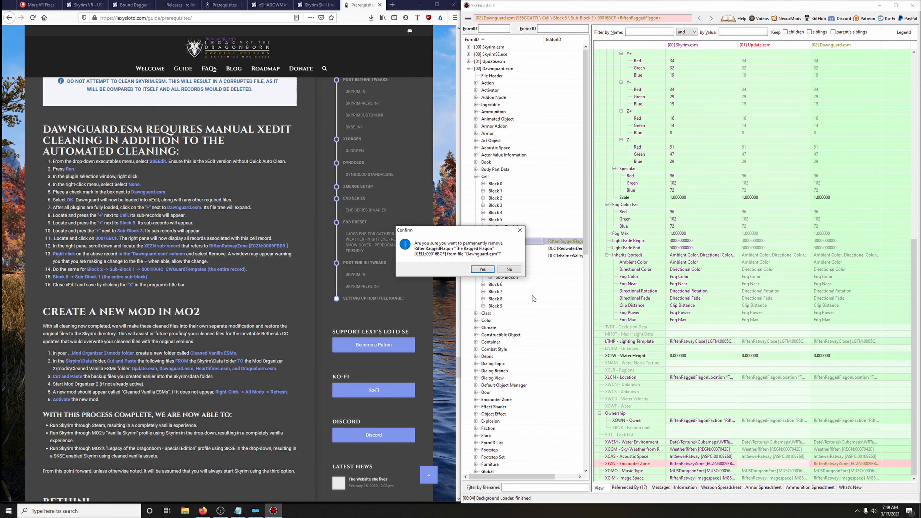
{"action": "left_click", "coordinate": [483, 269]}
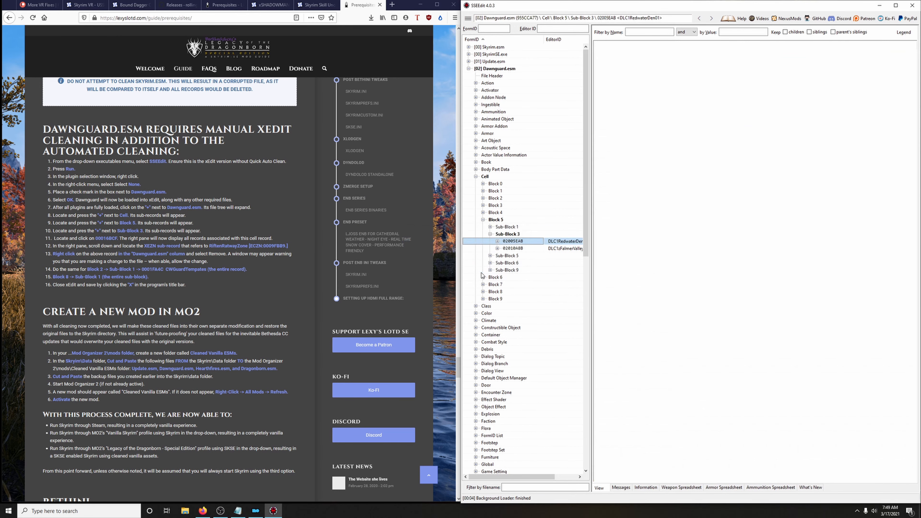
- Remove the entire CWGuardTemplates record 0001FA4C from Cell, Block 2, Sub-Block 1 of Dawnguard.esm
{"action": "left_click", "coordinate": [483, 220]}
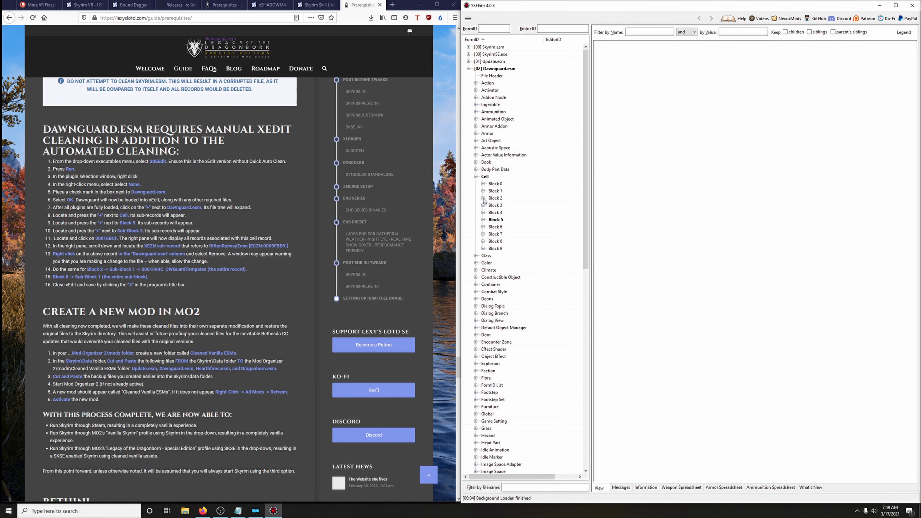
{"action": "left_click", "coordinate": [483, 198]}
{"action": "left_click", "coordinate": [490, 213]}
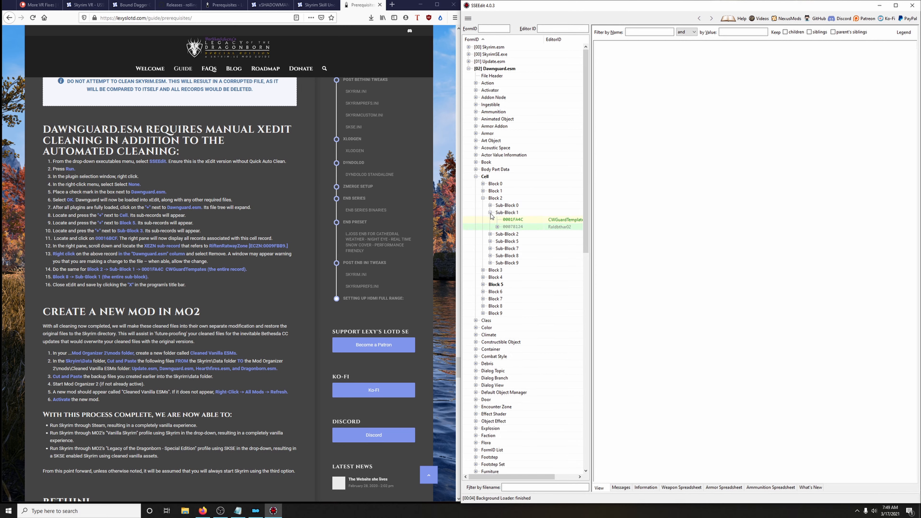
{"action": "left_click", "coordinate": [513, 220]}
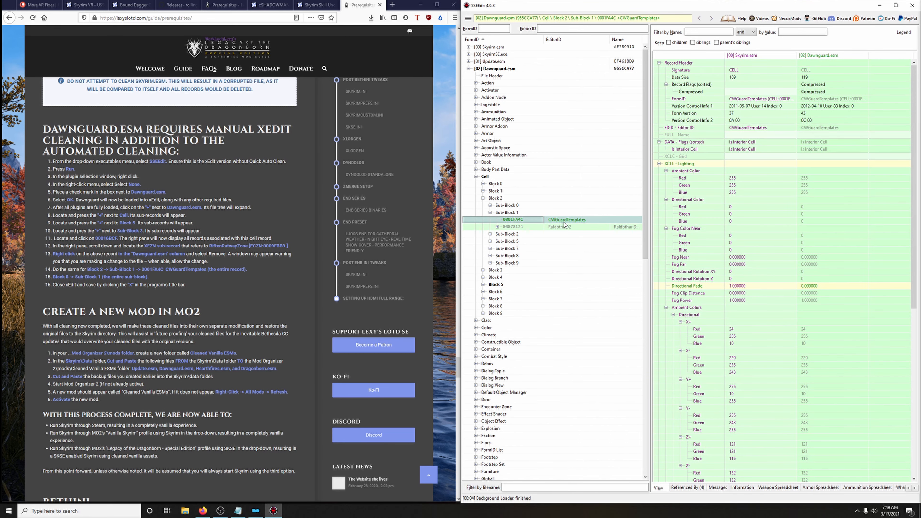
{"action": "right_click", "coordinate": [521, 220]}
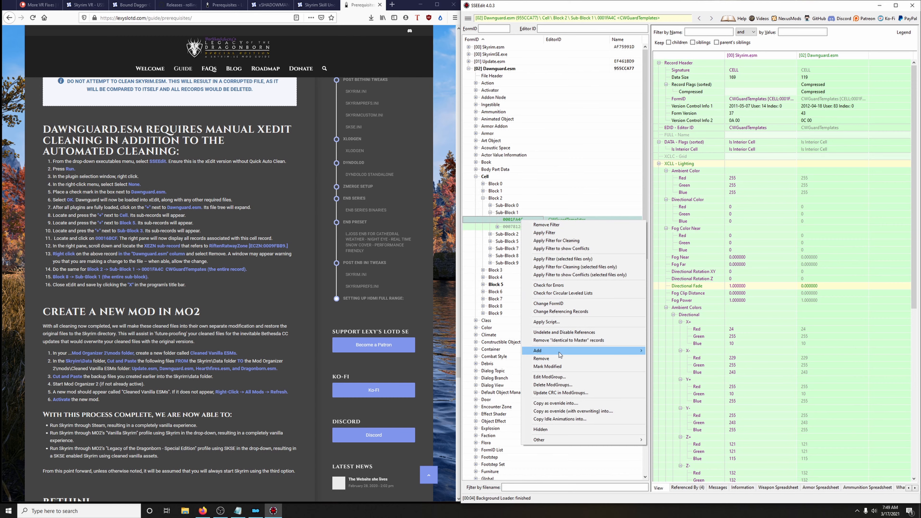
{"action": "left_click", "coordinate": [533, 356]}
{"action": "left_click", "coordinate": [483, 267]}
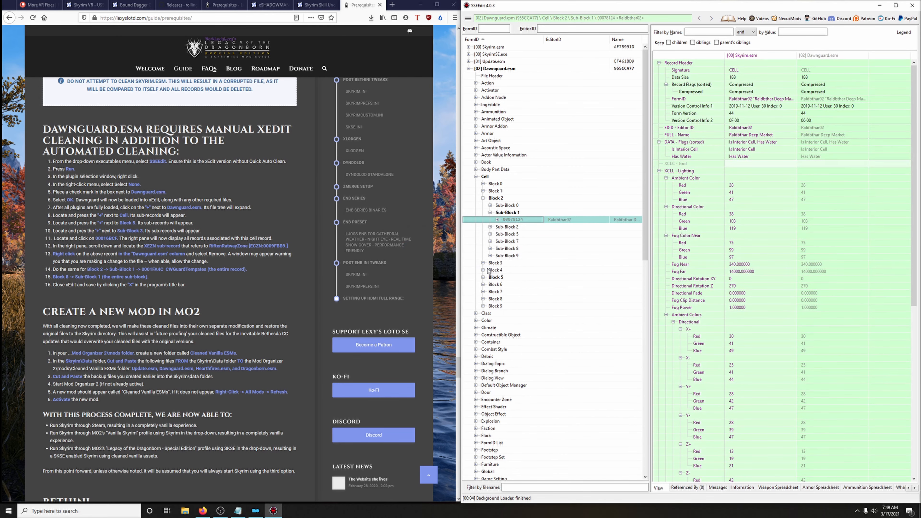
- Remove the whole Sub-Block 1 with all its records from Cell, Block 8 of Dawnguard.esm
{"action": "left_click", "coordinate": [483, 198]}
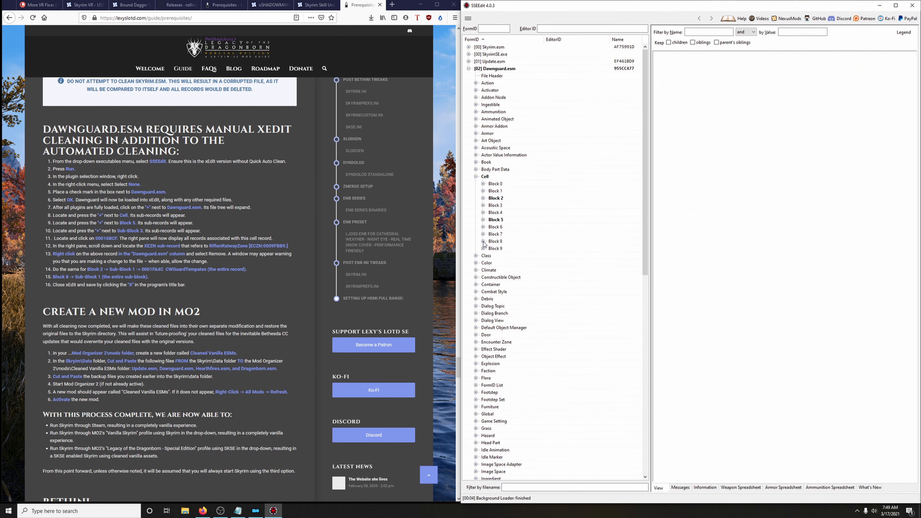
{"action": "left_click", "coordinate": [483, 241]}
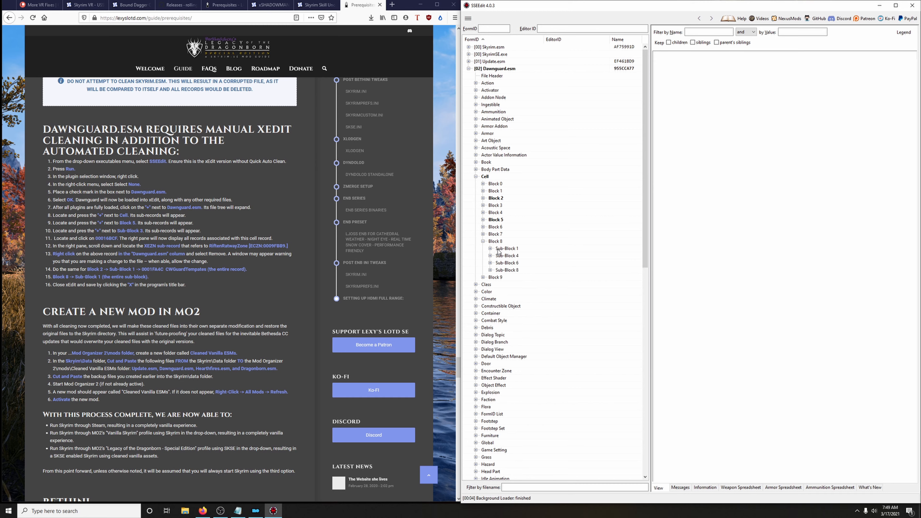
{"action": "left_click", "coordinate": [516, 250]}
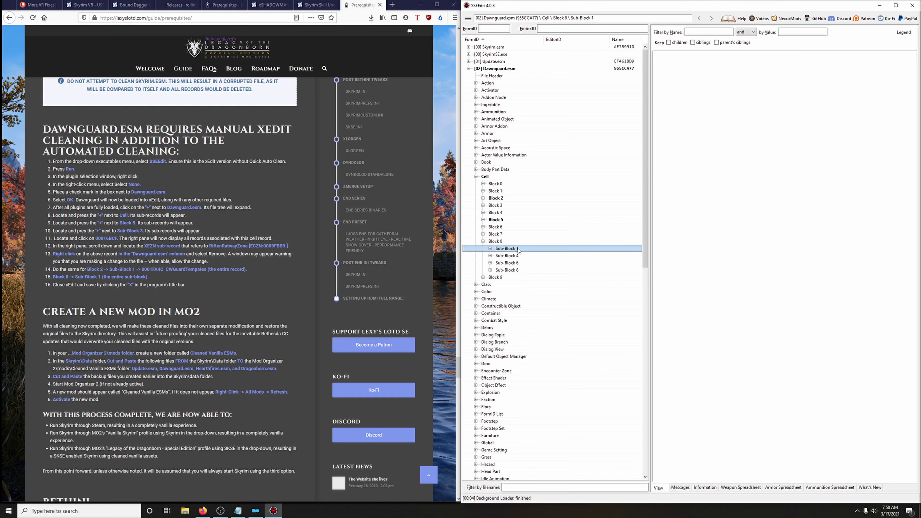
{"action": "right_click", "coordinate": [518, 249]}
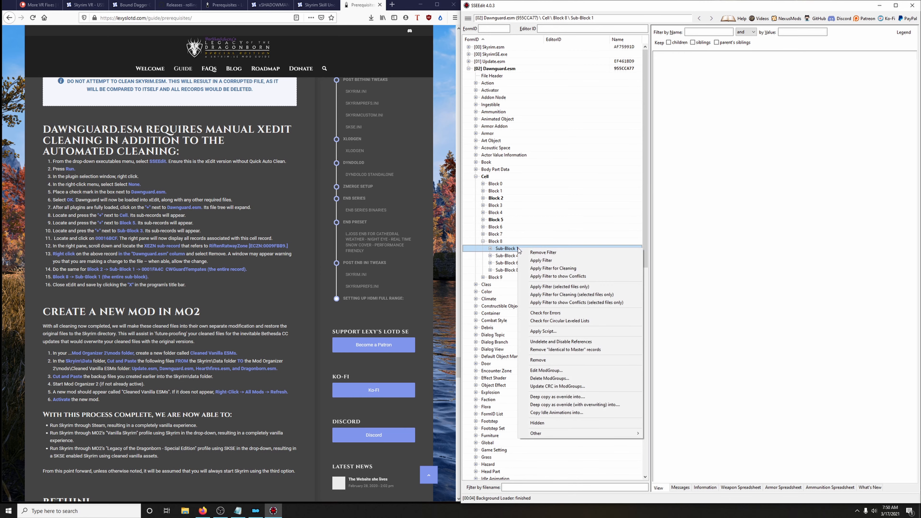
{"action": "left_click", "coordinate": [553, 365]}
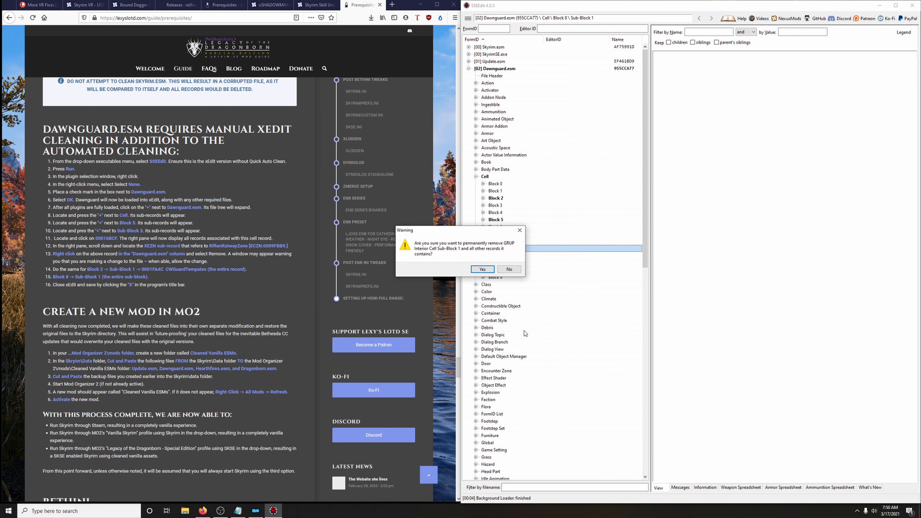
{"action": "left_click", "coordinate": [483, 270]}
- Close SSEEdit and save the changed Dawnguard.esm without backing up plugins
{"action": "left_click", "coordinate": [476, 177]}
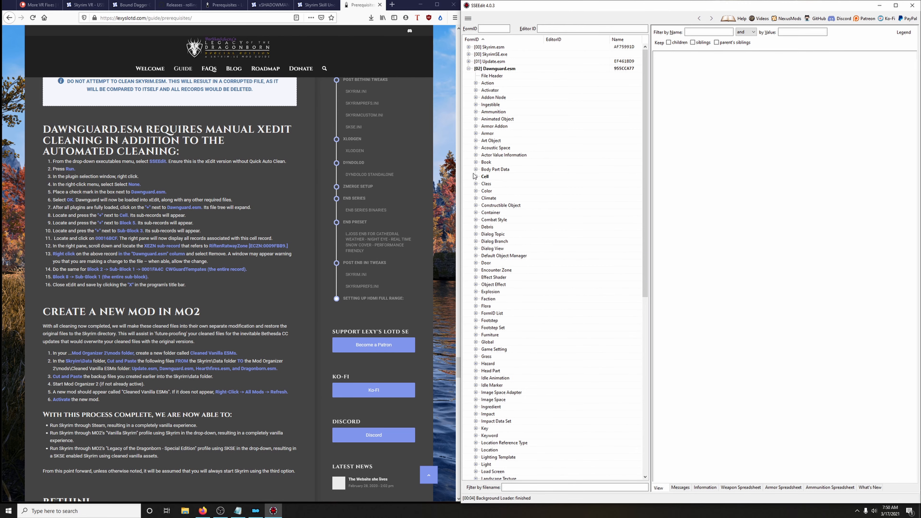
{"action": "left_click", "coordinate": [469, 68]}
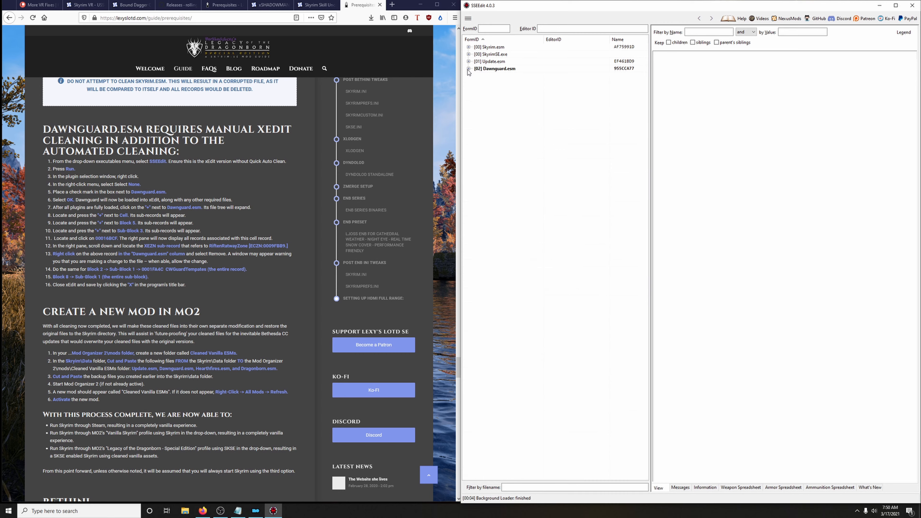
{"action": "left_click", "coordinate": [912, 5]}
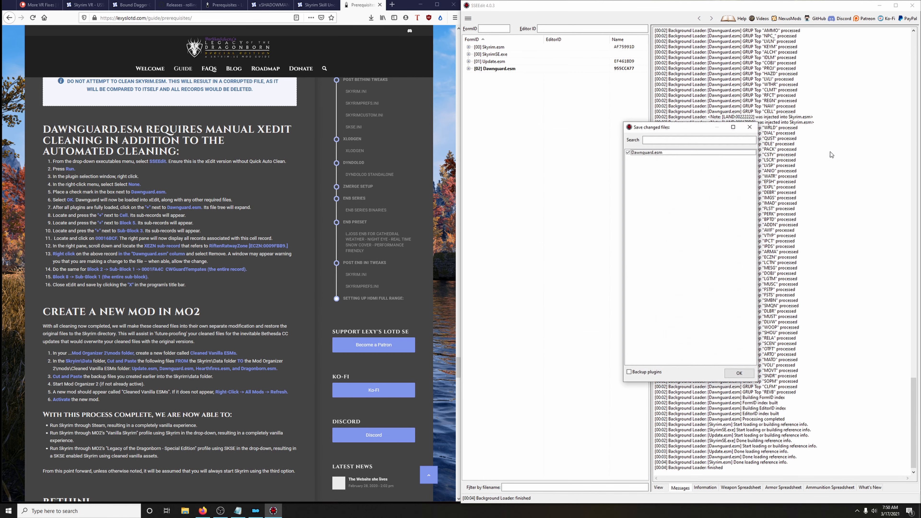
{"action": "left_click", "coordinate": [738, 373]}
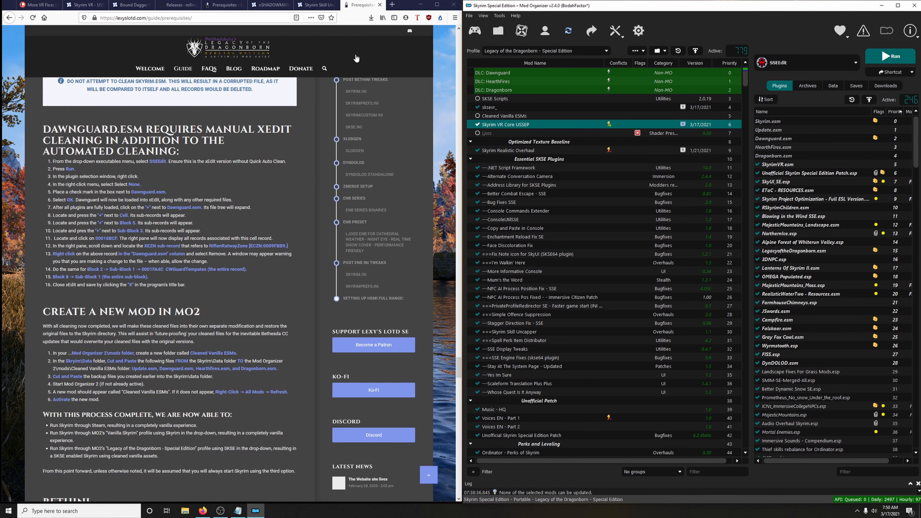
- Close the cleaning guide in the browser and download the Bound Dagger CDT Fix main file from Nexus Mods to the mod manager
{"action": "key", "text": "ctrl+w"}
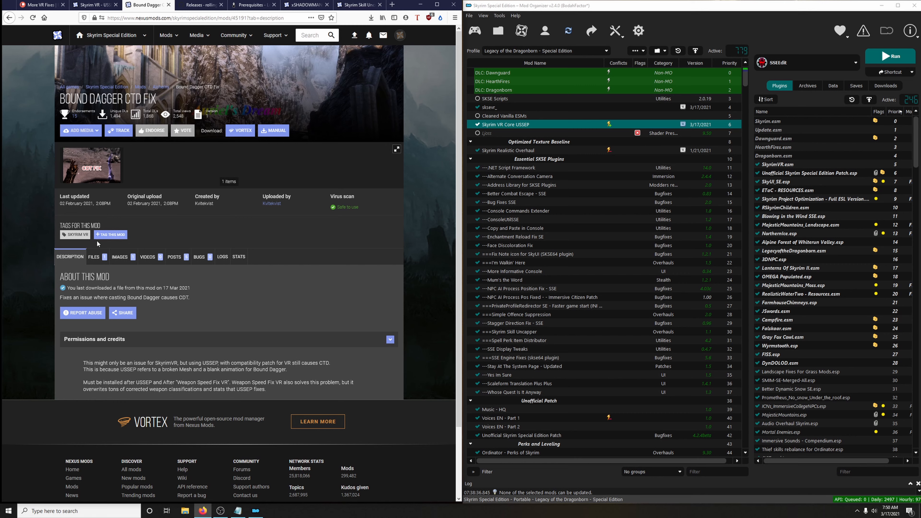
{"action": "left_click", "coordinate": [94, 257]}
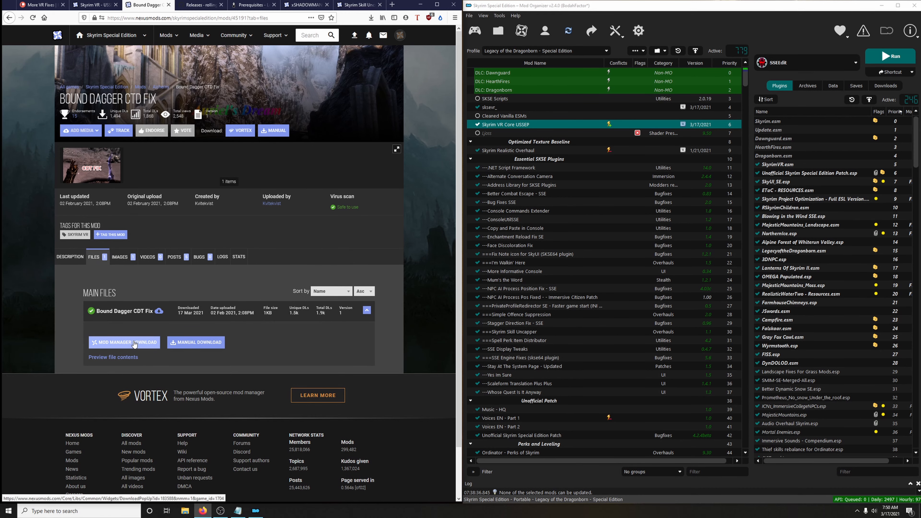
{"action": "left_click", "coordinate": [127, 349]}
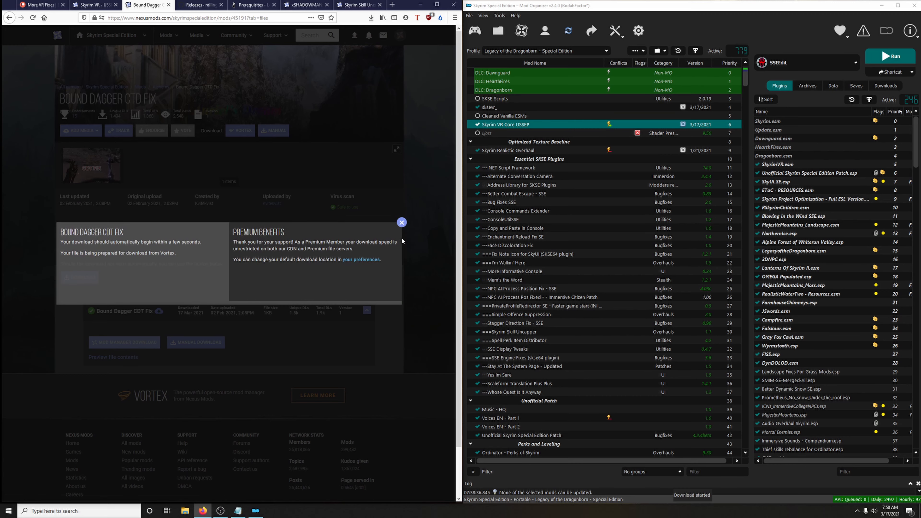
{"action": "left_click", "coordinate": [402, 222]}
- Install the downloaded archive in Mod Organizer under the name Bound Dagger CTD Fix and enable the mod
{"action": "left_click", "coordinate": [891, 86]}
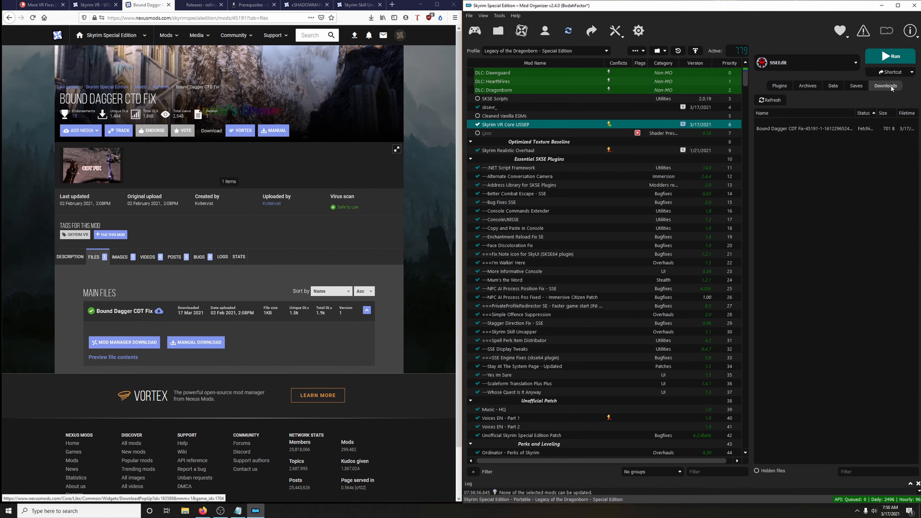
{"action": "double_click", "coordinate": [787, 128]}
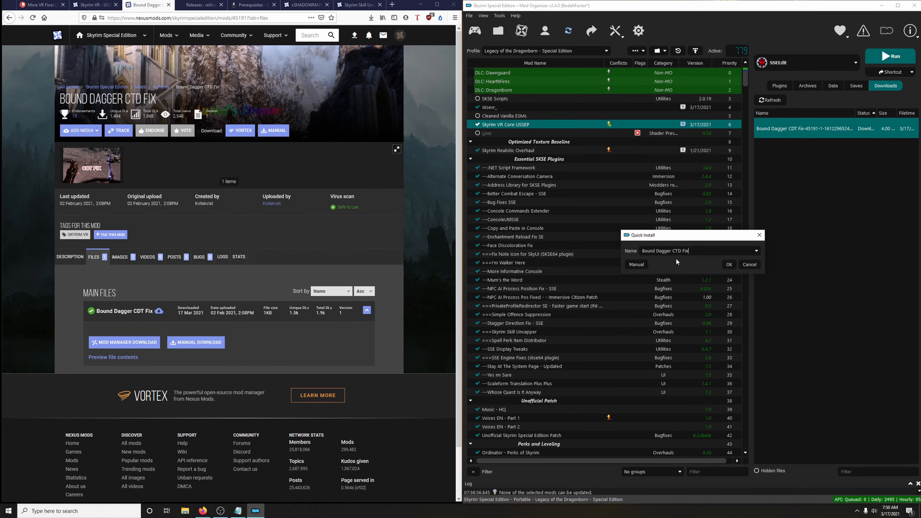
{"action": "left_click", "coordinate": [724, 266]}
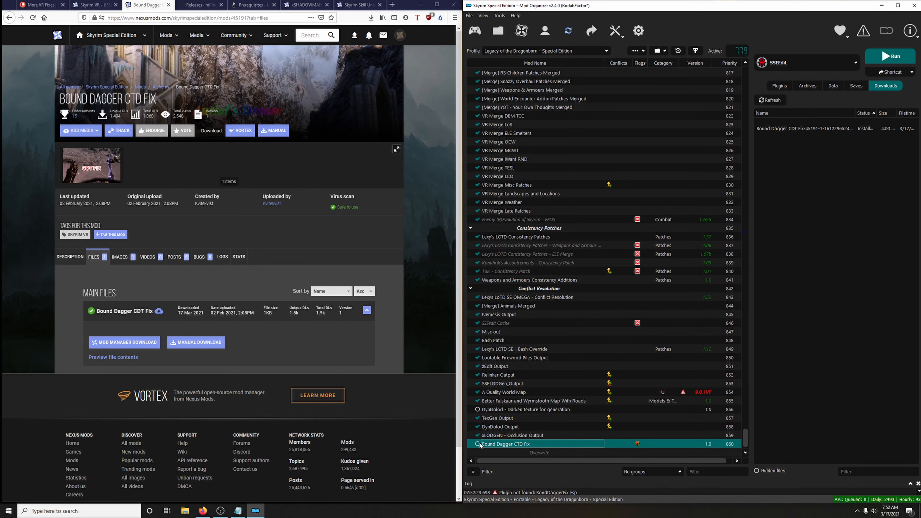
- Move BondDaggerFix.esp in the plugin load order to just above Lexy's LoTD SE OMEGA - Conflict Resolution.esp
{"action": "left_click", "coordinate": [780, 86]}
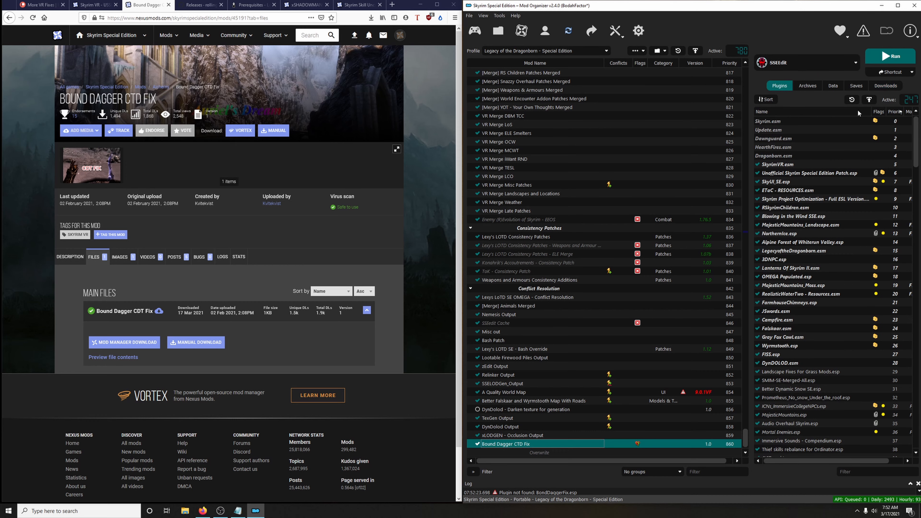
{"action": "left_click_drag", "start_coordinate": [917, 357], "coordinate": [919, 436]}
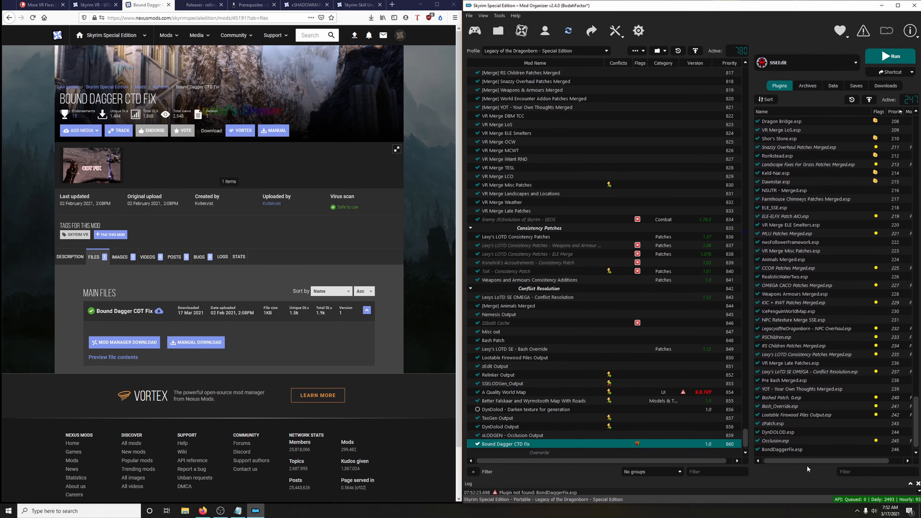
{"action": "left_click", "coordinate": [786, 450]}
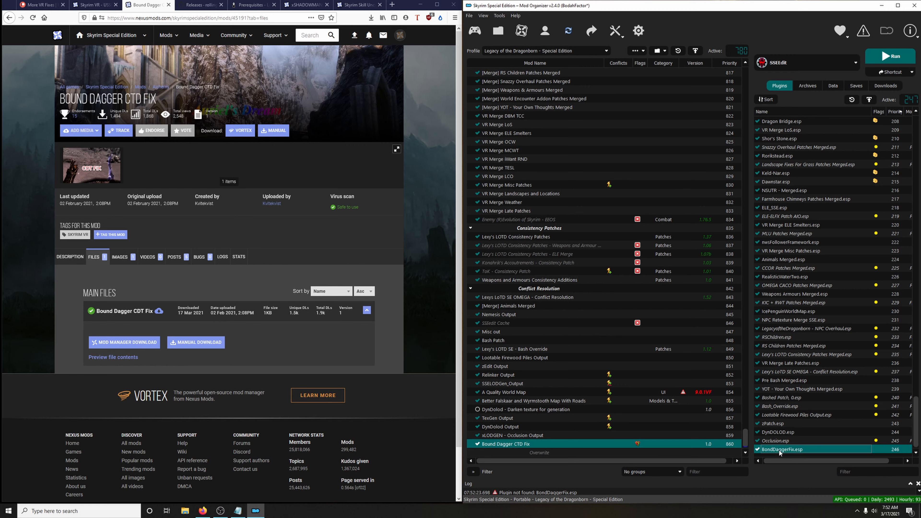
{"action": "left_click_drag", "start_coordinate": [779, 451], "coordinate": [788, 371]}
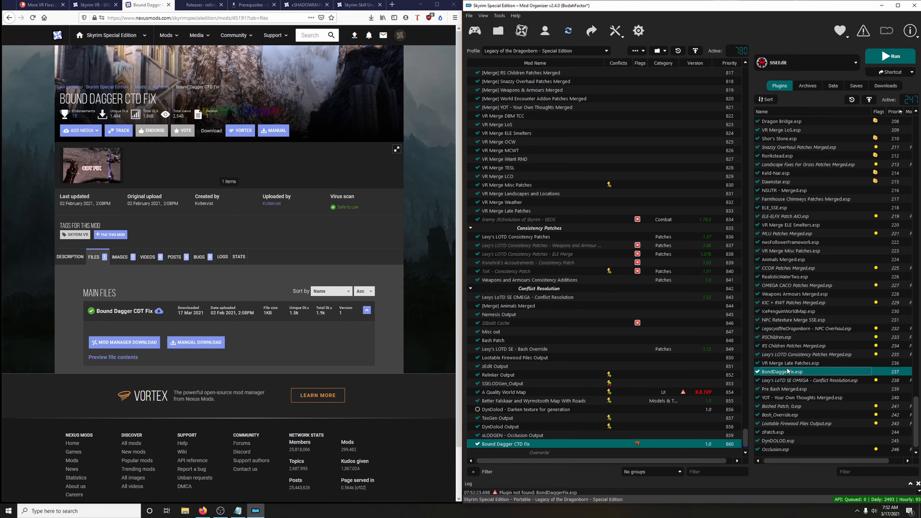
- Launch SSEEdit from Mod Organizer with all active plugins loaded and no ModGroups activated
{"action": "left_click", "coordinate": [890, 56]}
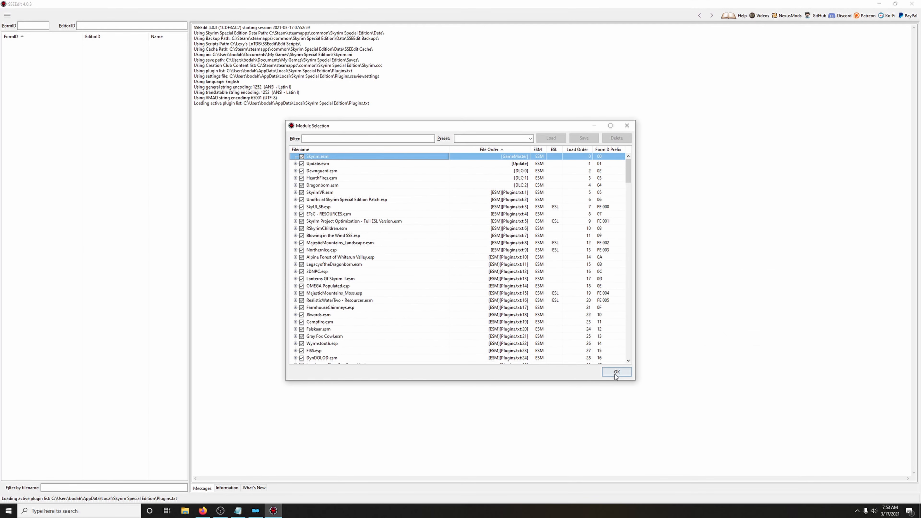
{"action": "left_click", "coordinate": [617, 372]}
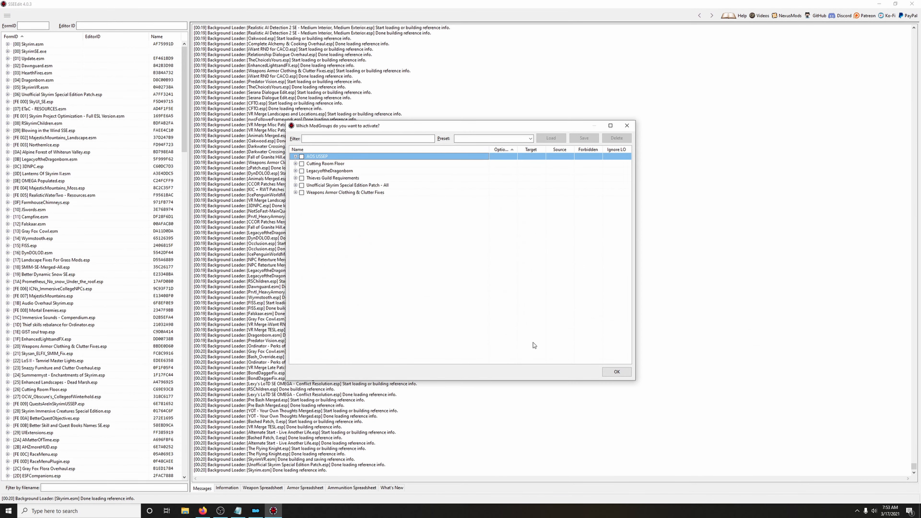
{"action": "left_click", "coordinate": [610, 374]}
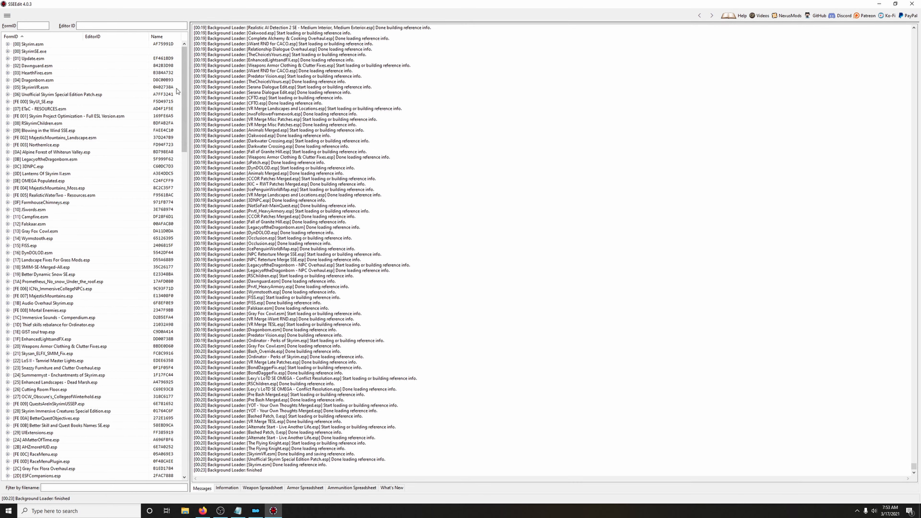
- Deep copy BondDaggerFix.esp's Weapon group as an override into Lexy's LoTD SE OMEGA - Conflict Resolution.esp and exit SSEEdit, saving that plugin without a backup
{"action": "left_click_drag", "start_coordinate": [182, 81], "coordinate": [183, 403]}
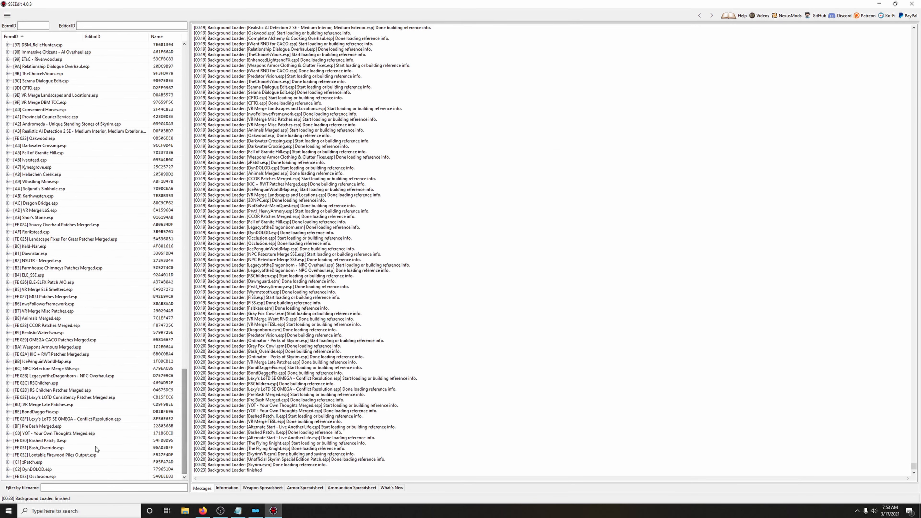
{"action": "left_click", "coordinate": [8, 412]}
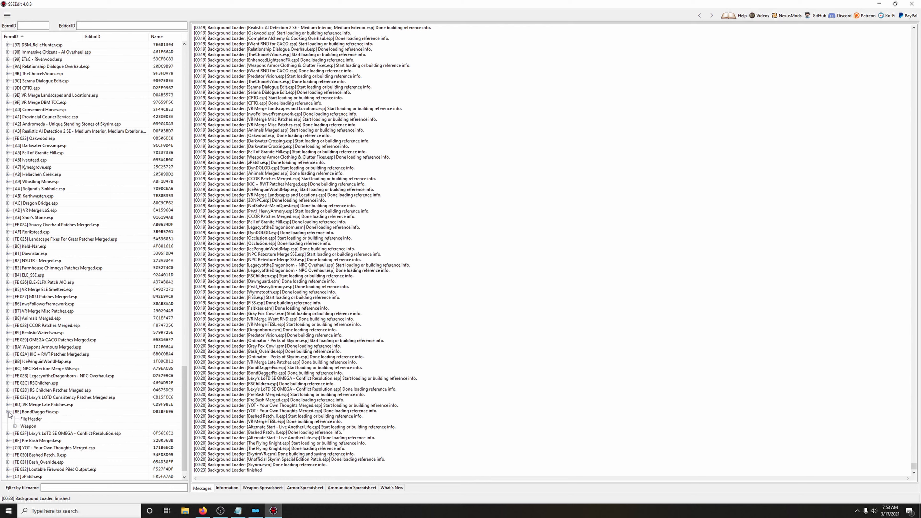
{"action": "left_click", "coordinate": [27, 426]}
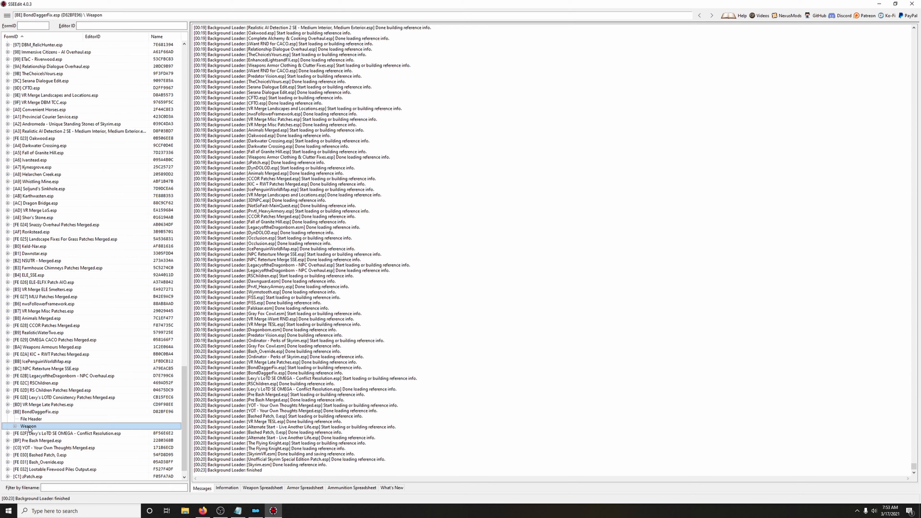
{"action": "right_click", "coordinate": [28, 428]}
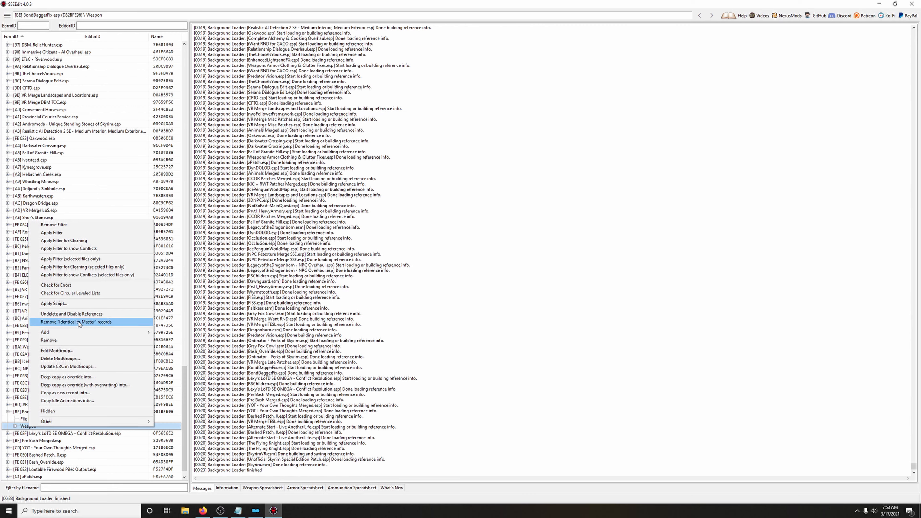
{"action": "left_click", "coordinate": [75, 377]}
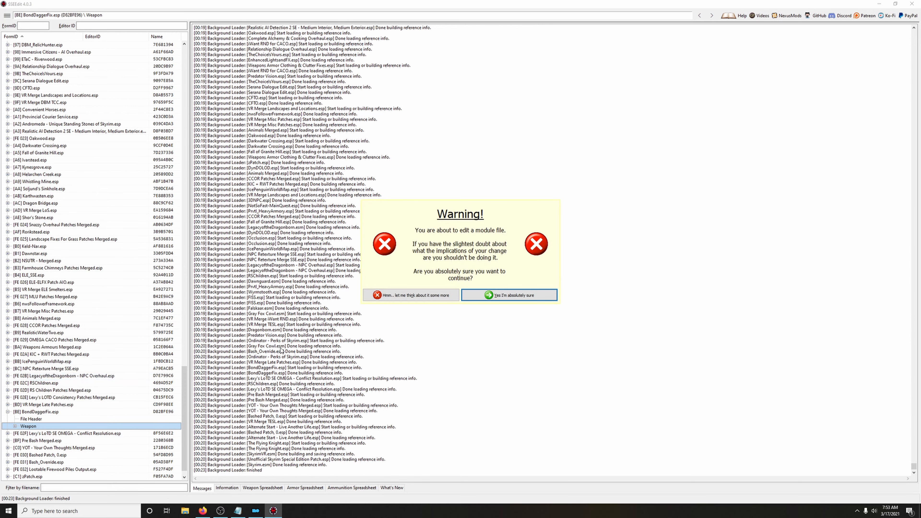
{"action": "left_click", "coordinate": [511, 296]}
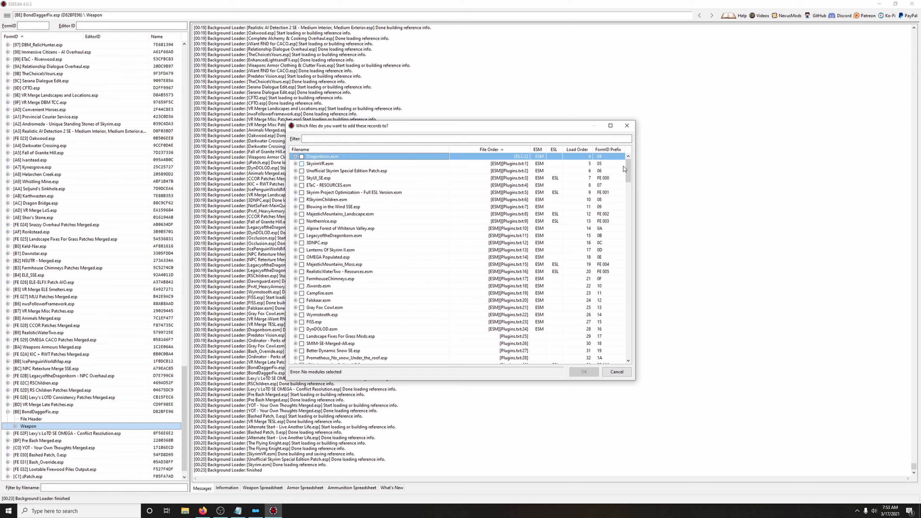
{"action": "left_click_drag", "start_coordinate": [628, 170], "coordinate": [647, 343]}
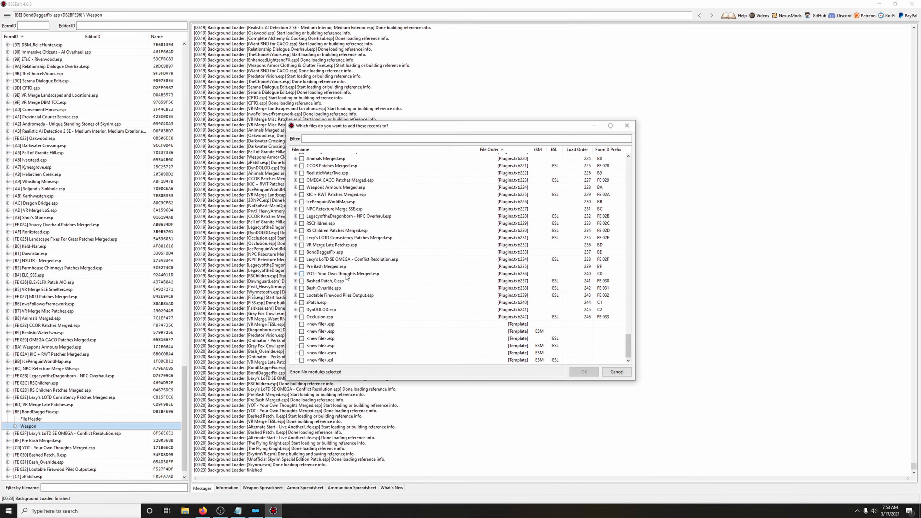
{"action": "left_click", "coordinate": [302, 260]}
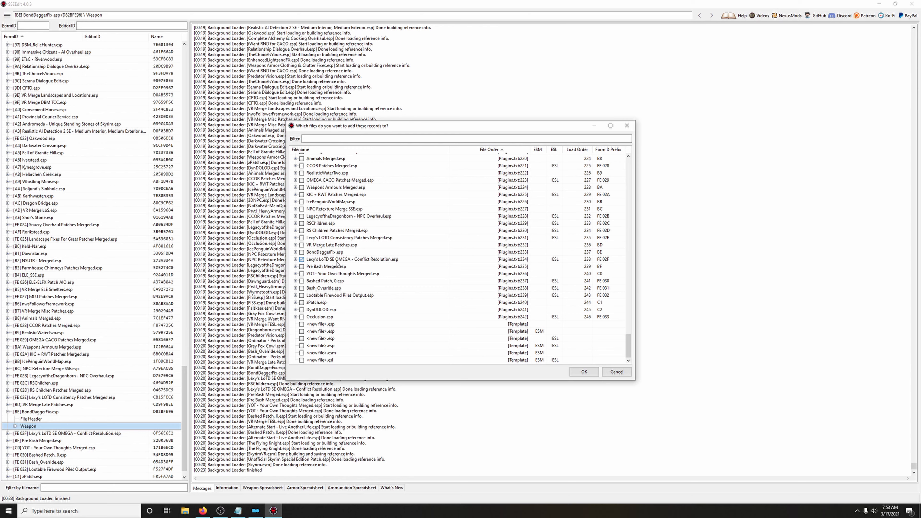
{"action": "left_click", "coordinate": [577, 372]}
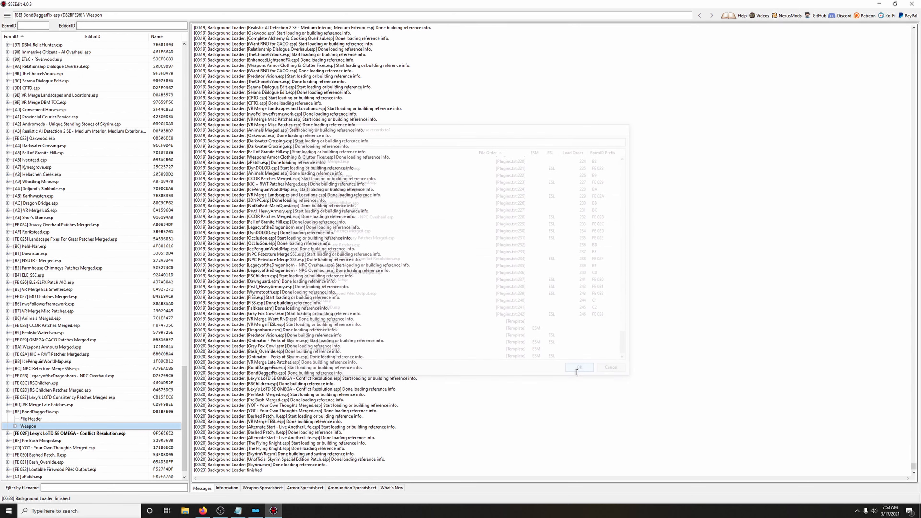
{"action": "left_click", "coordinate": [912, 4]}
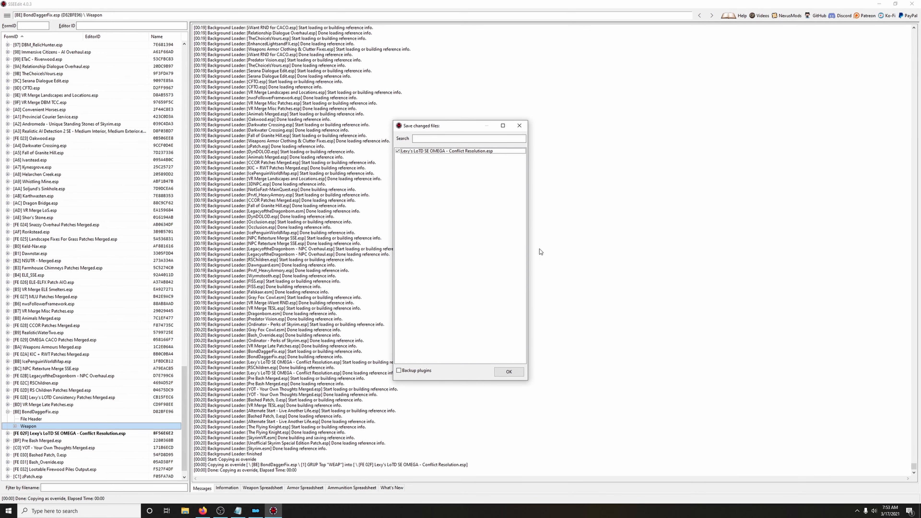
{"action": "left_click", "coordinate": [509, 372]}
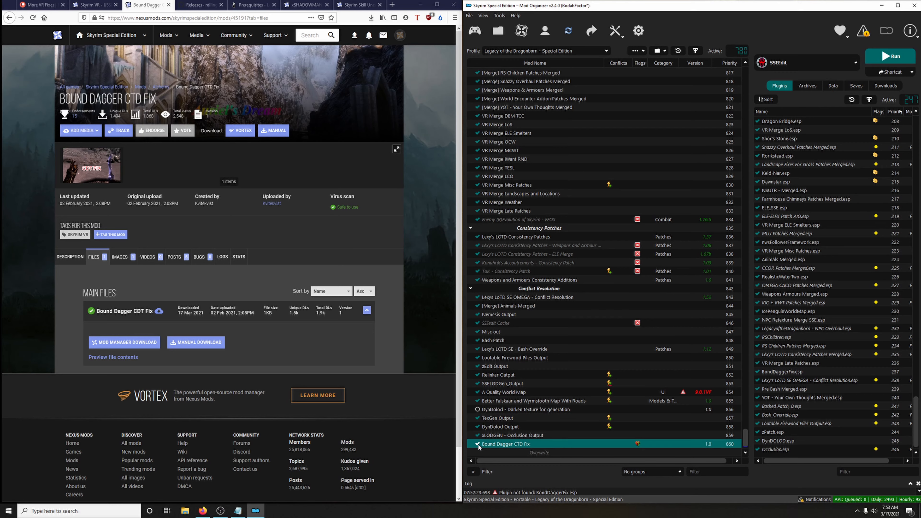
- Disable the Bound Dagger CTD Fix mod in Mod Organizer and remove it from the mod list
{"action": "left_click", "coordinate": [477, 444]}
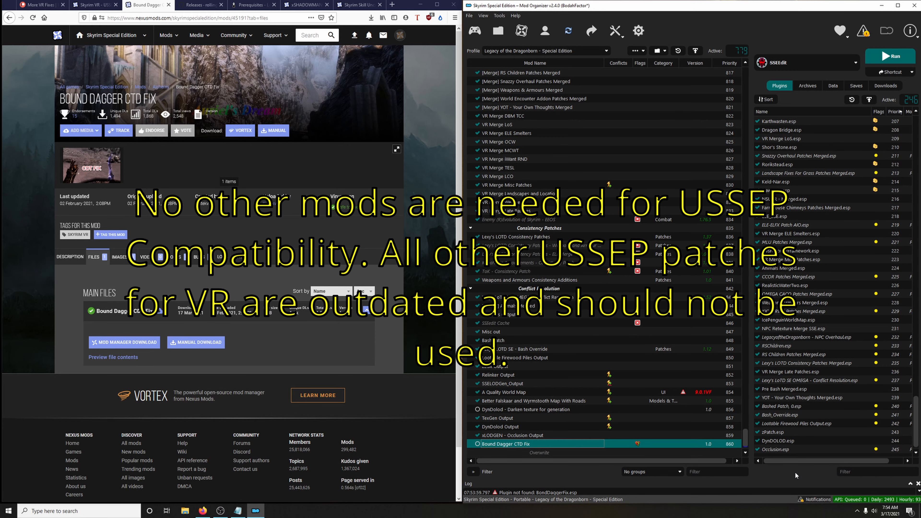
{"action": "right_click", "coordinate": [511, 445]}
{"action": "left_click", "coordinate": [533, 432]}
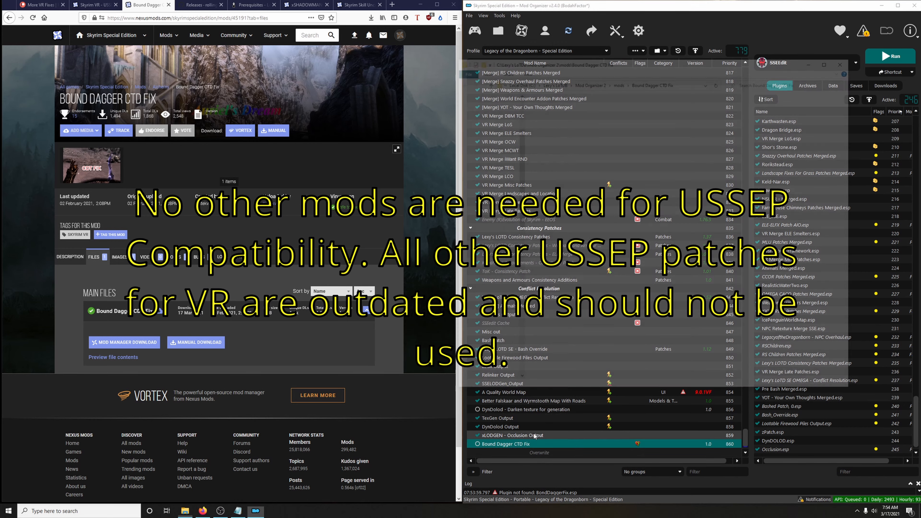
{"action": "left_click", "coordinate": [848, 59]}
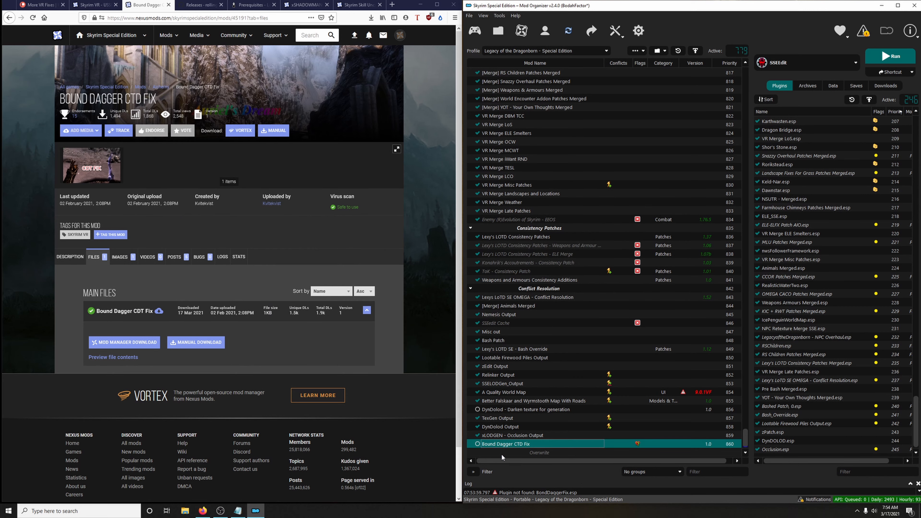
{"action": "right_click", "coordinate": [502, 447]}
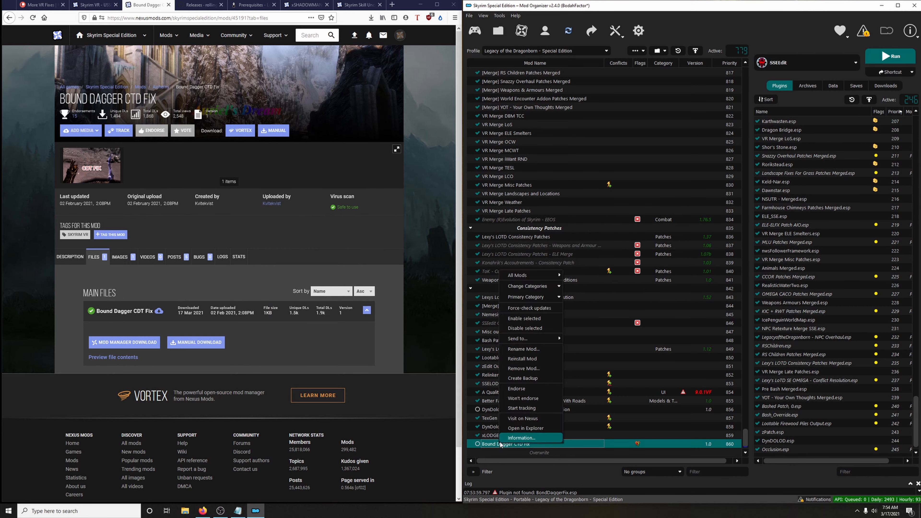
{"action": "left_click", "coordinate": [536, 369]}
{"action": "left_click", "coordinate": [526, 268]}
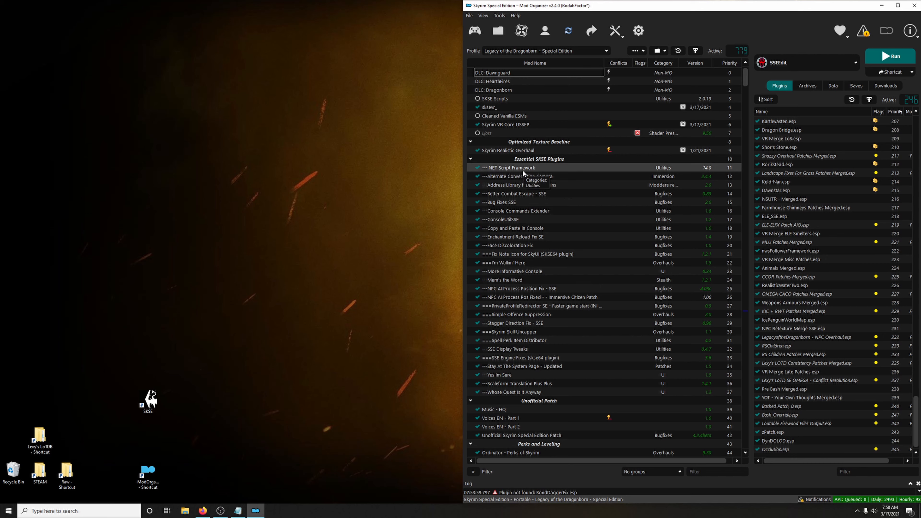
- Disable the mods .NET Script Framework, Alternate Conversation Camera, Address Library for SKSE Plugins, Better Combat Escape - SSE and Bug Fixes SSE
{"action": "left_click", "coordinate": [478, 168]}
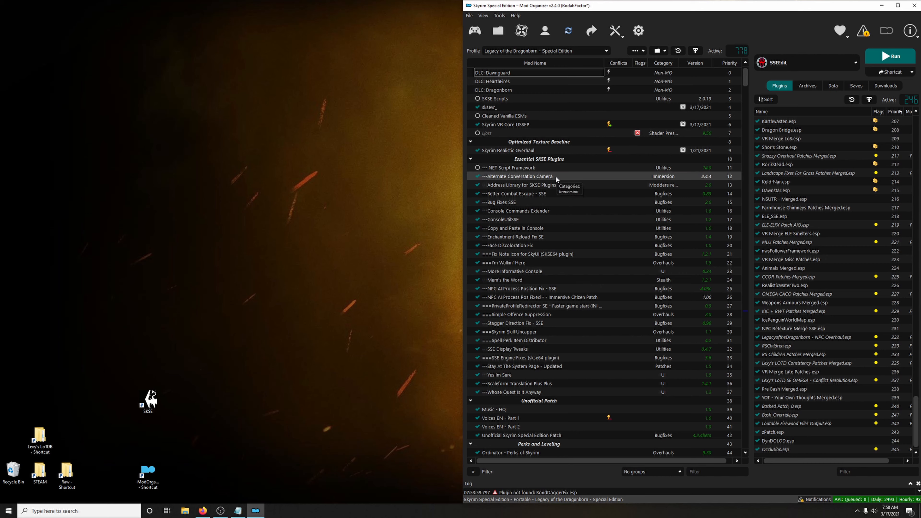
{"action": "left_click", "coordinate": [477, 177]}
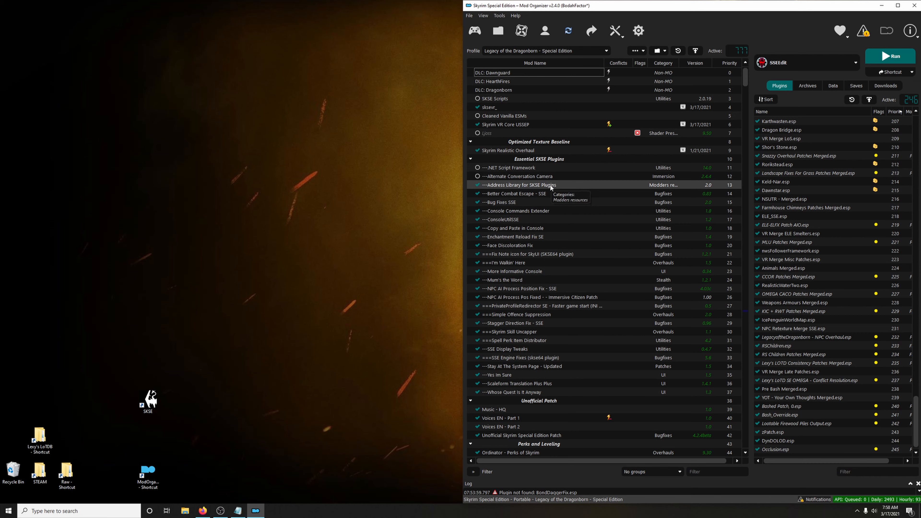
{"action": "left_click", "coordinate": [478, 186]}
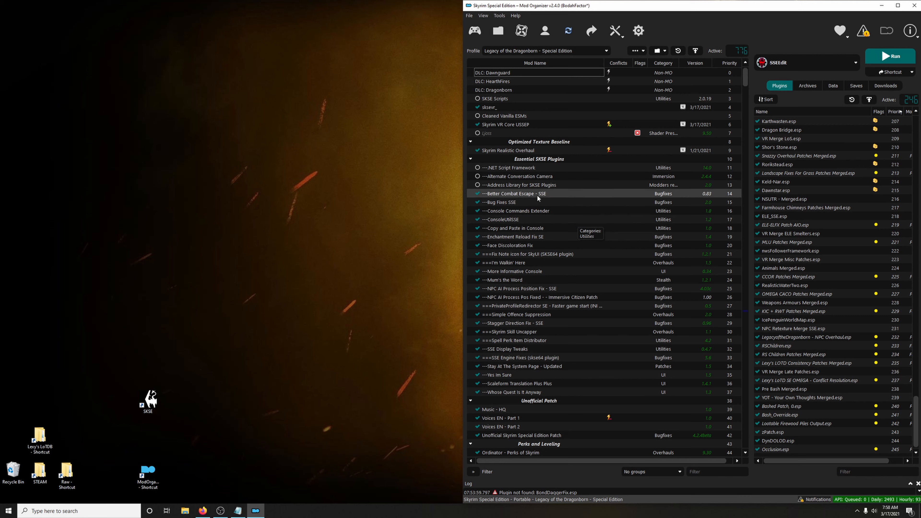
{"action": "left_click", "coordinate": [478, 194]}
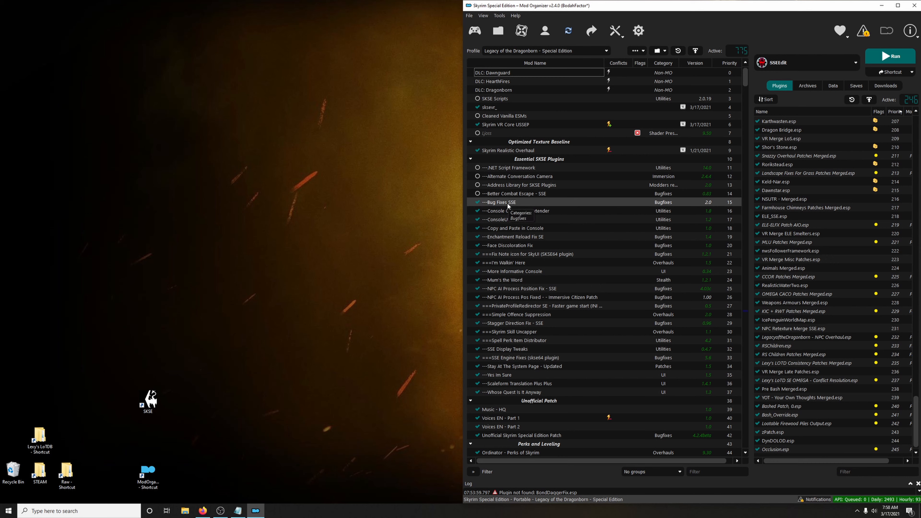
{"action": "left_click", "coordinate": [478, 203]}
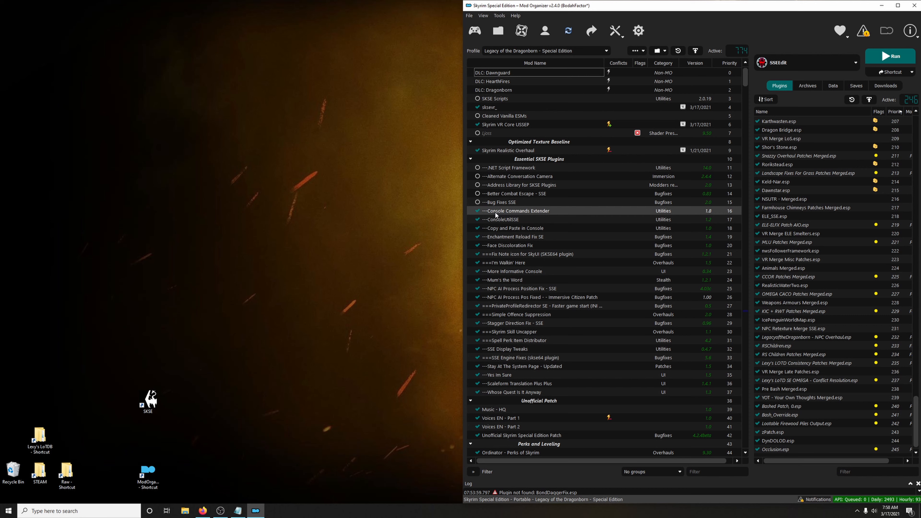
- Disable the mods Console Commands Extender, ConsoleUtilSSE, Copy and Paste in Console, Enchantment Reload Fix SE and Face Discoloration Fix
{"action": "left_click", "coordinate": [478, 212]}
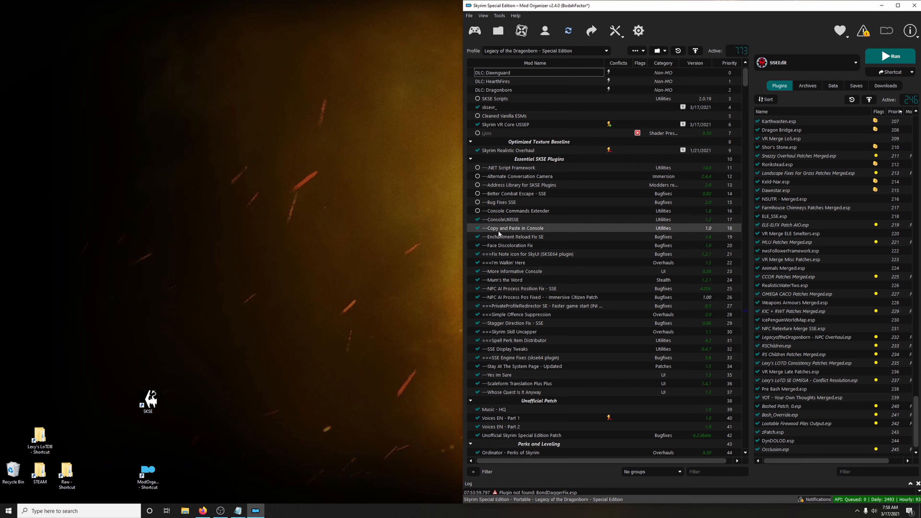
{"action": "left_click", "coordinate": [478, 219]}
{"action": "left_click", "coordinate": [477, 228]}
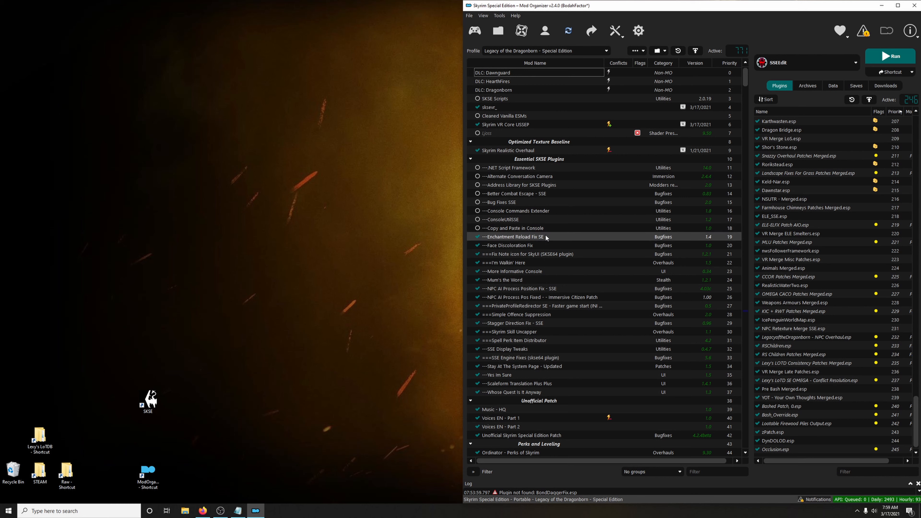
{"action": "left_click", "coordinate": [478, 237]}
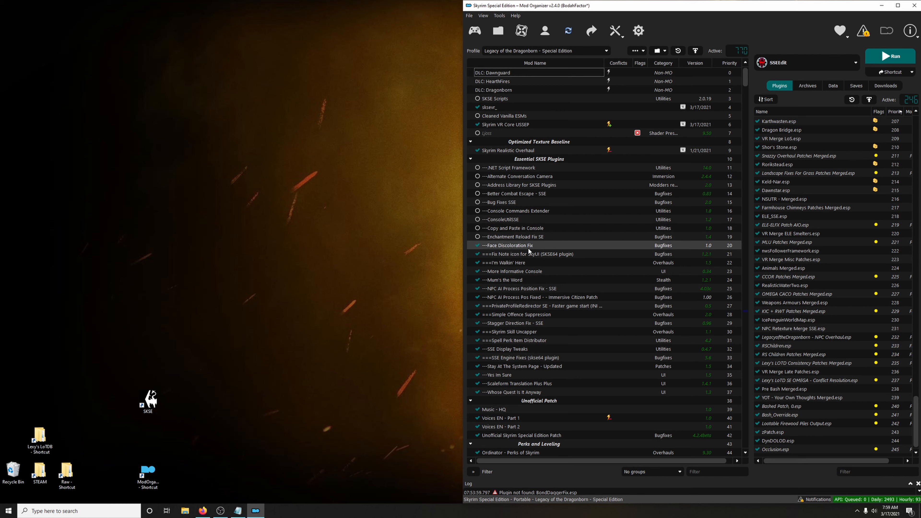
{"action": "left_click", "coordinate": [478, 246]}
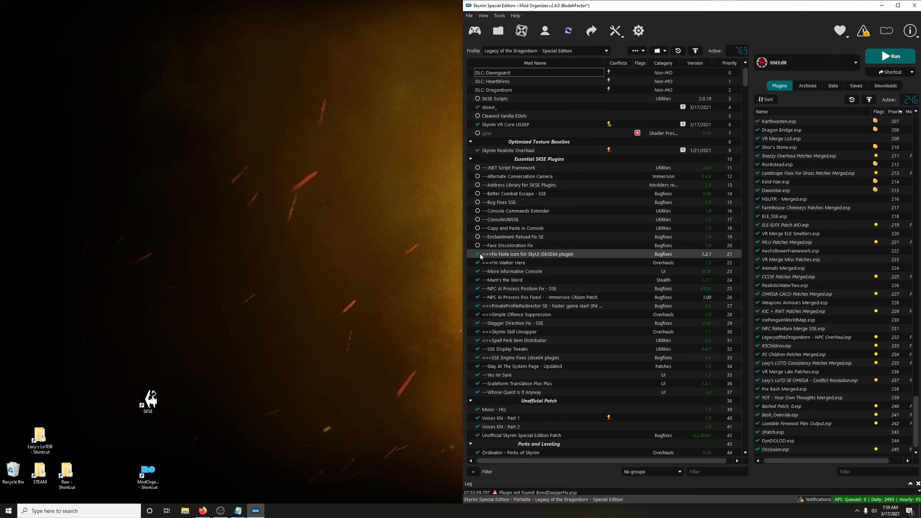
- Visit the Nexus page of Fix Note icon for SkyUI and download the optional file FixNotesForSkyUI SKSEVR 2.0.10 to the mod manager
{"action": "left_click", "coordinate": [506, 254]}
{"action": "right_click", "coordinate": [506, 255]}
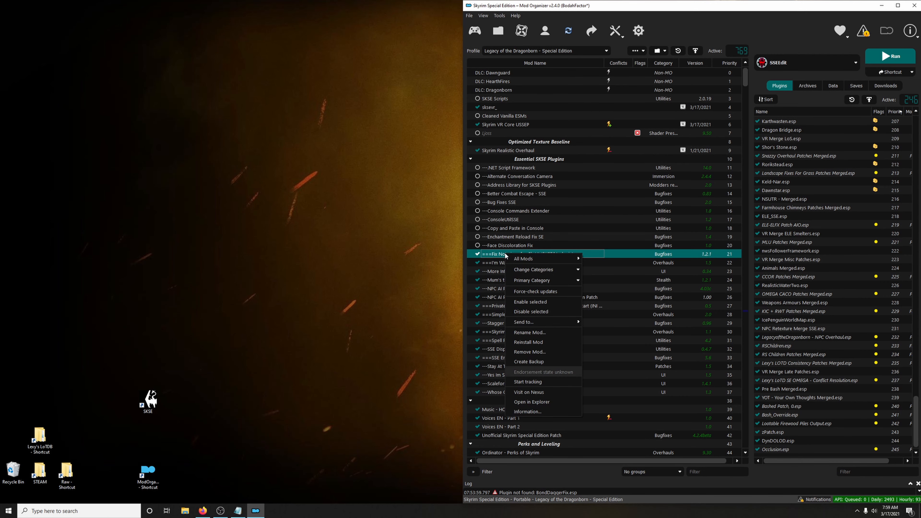
{"action": "left_click", "coordinate": [530, 392]}
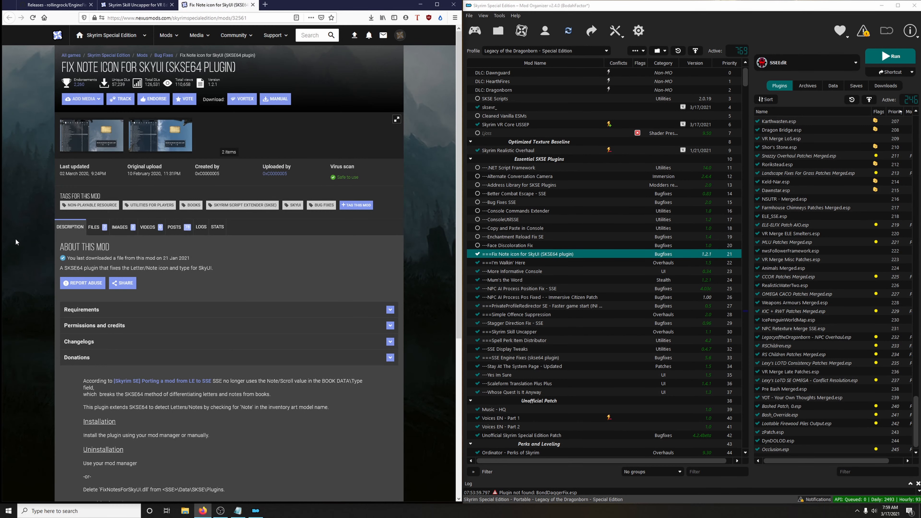
{"action": "left_click", "coordinate": [95, 227]}
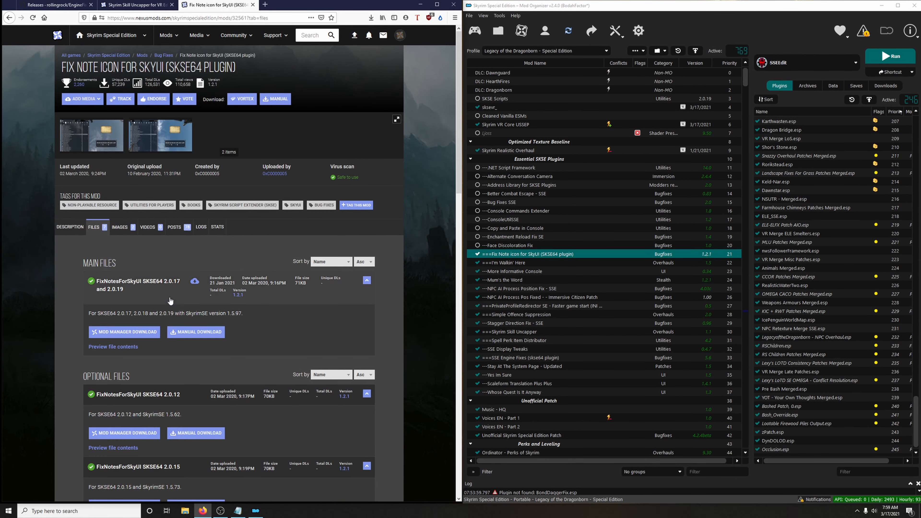
{"action": "scroll", "coordinate": [176, 276], "scroll_direction": "down", "scroll_amount": 8}
{"action": "scroll", "coordinate": [169, 296], "scroll_direction": "down", "scroll_amount": 5}
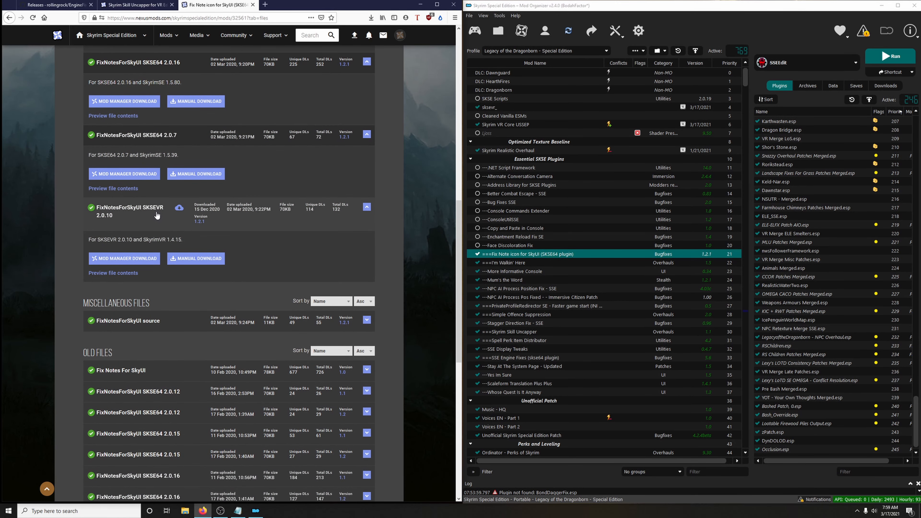
{"action": "left_click", "coordinate": [125, 258]}
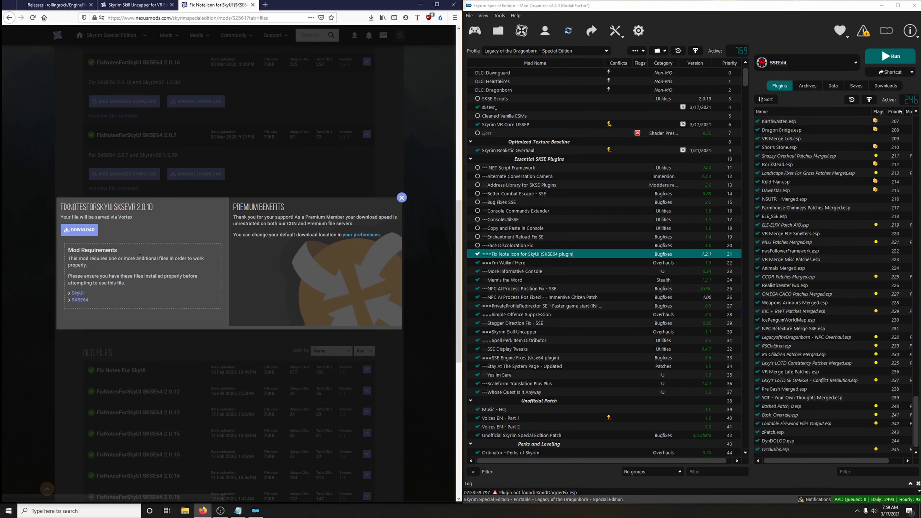
{"action": "left_click", "coordinate": [83, 232]}
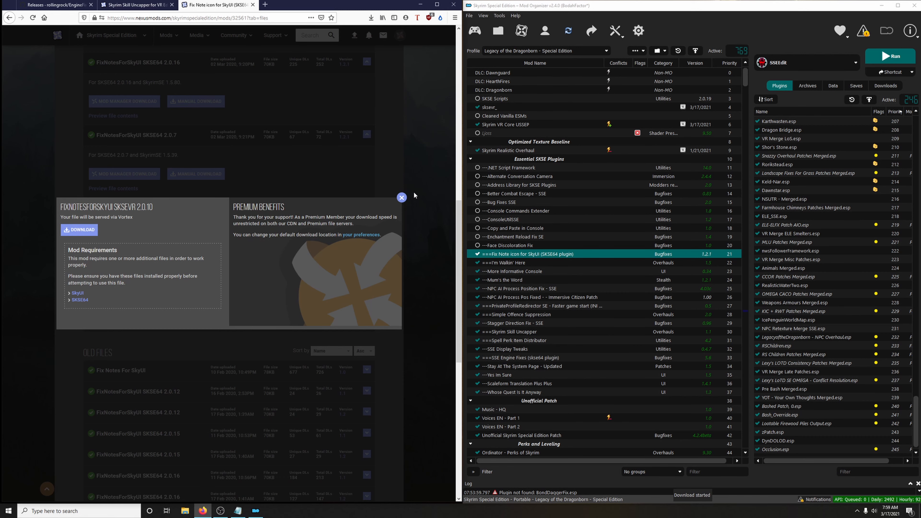
{"action": "left_click", "coordinate": [402, 198]}
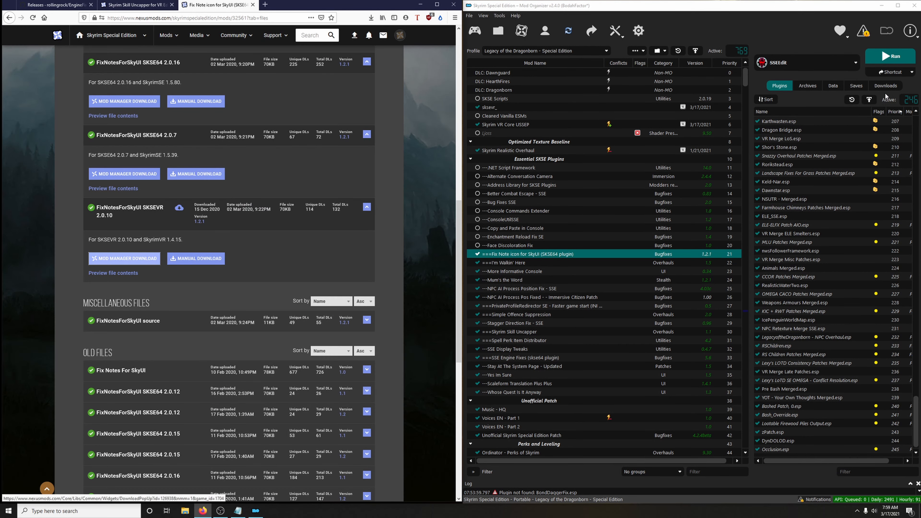
- Install the downloaded FixNotesForSkyUI SKSEVR 2.0.10 archive in Mod Organizer under the name ===Fix Note icon for SkyUI VR
{"action": "left_click", "coordinate": [888, 87]}
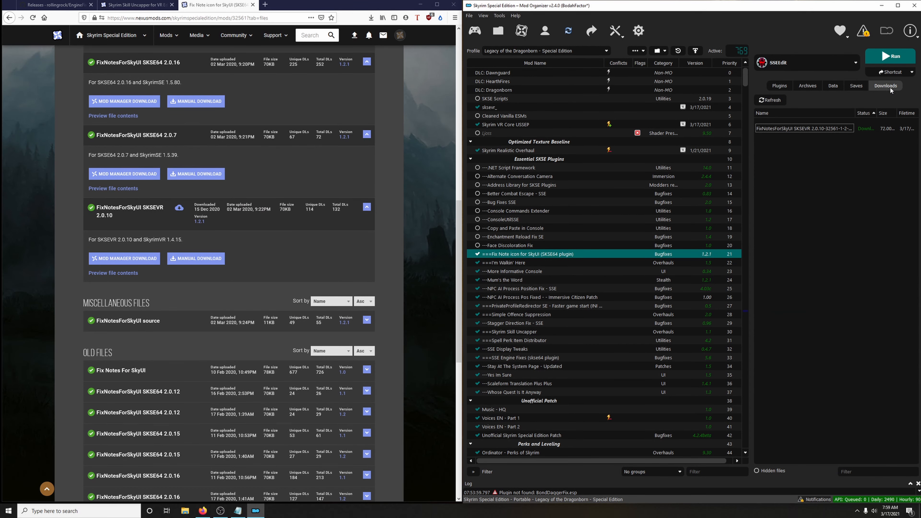
{"action": "double_click", "coordinate": [787, 129]}
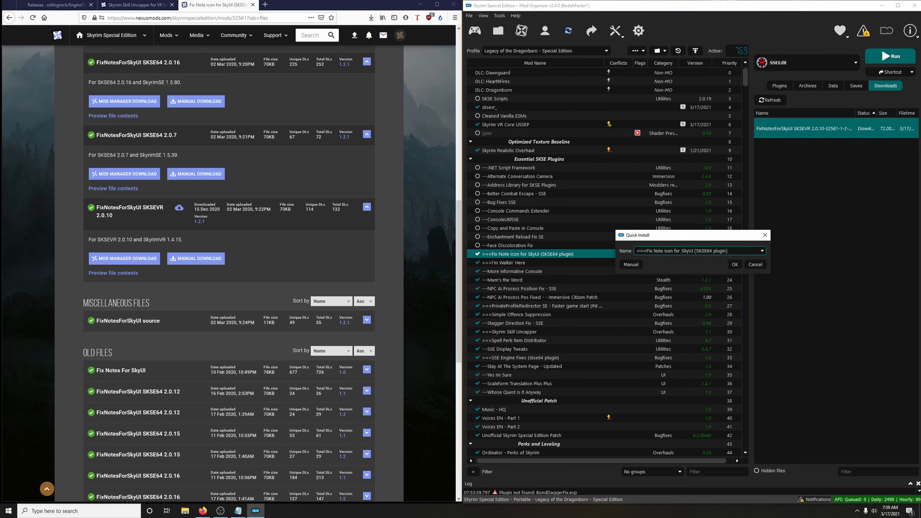
{"action": "left_click_drag", "start_coordinate": [694, 251], "coordinate": [729, 251]}
{"action": "key", "text": "BackSpace"}
{"action": "type", "text": "VB"}
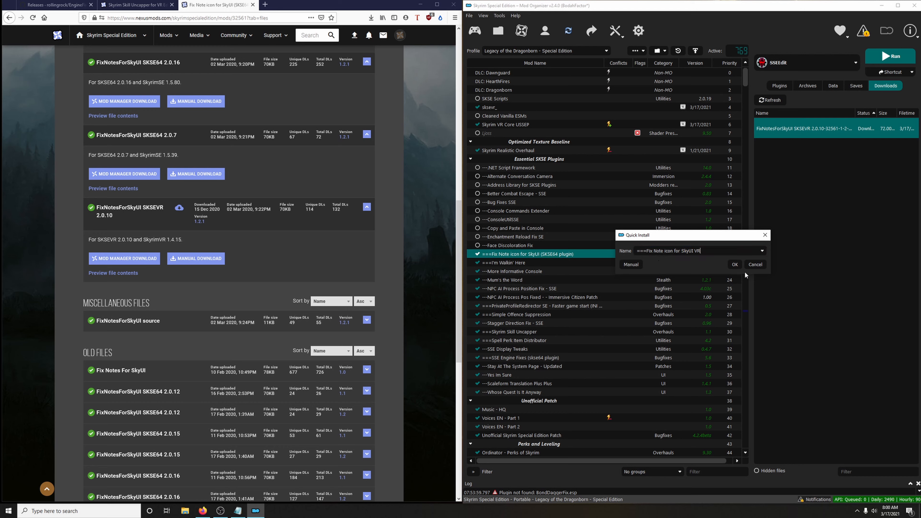
{"action": "left_click", "coordinate": [734, 265]}
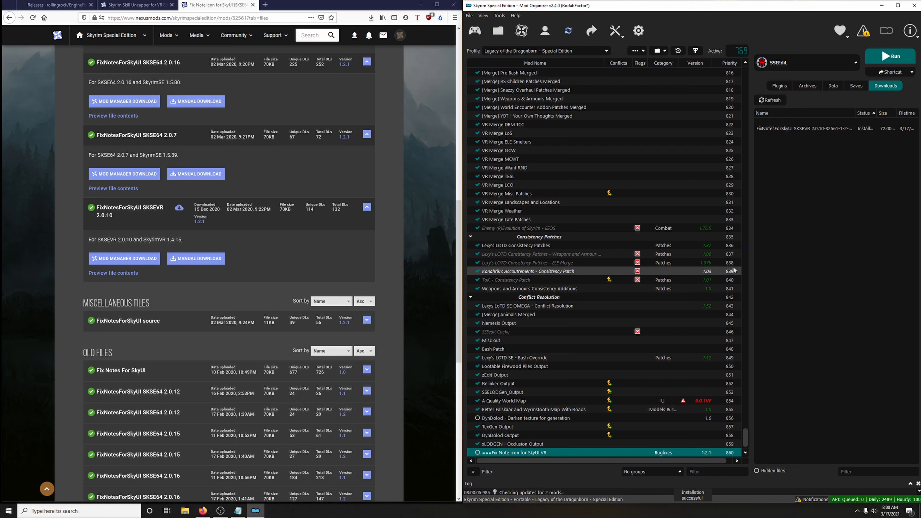
- Place Fix Note icon for SkyUI VR directly below the SKSE64 version, enable it and disable the SKSE64 plugin mod
{"action": "mouse_move", "coordinate": [537, 453]}
{"action": "left_mouse_down"}
{"action": "mouse_move", "coordinate": [596, 70]}
{"action": "mouse_move", "coordinate": [575, 255]}
{"action": "left_mouse_up"}
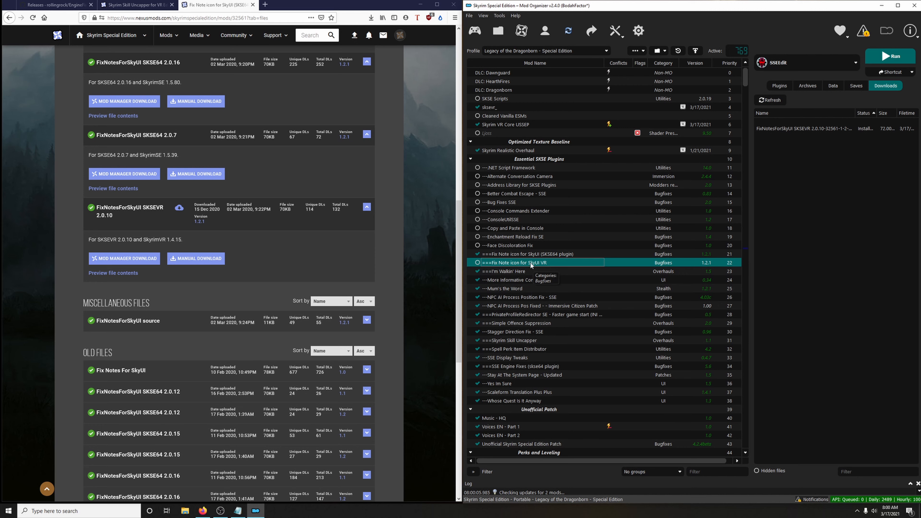
{"action": "left_click", "coordinate": [477, 263]}
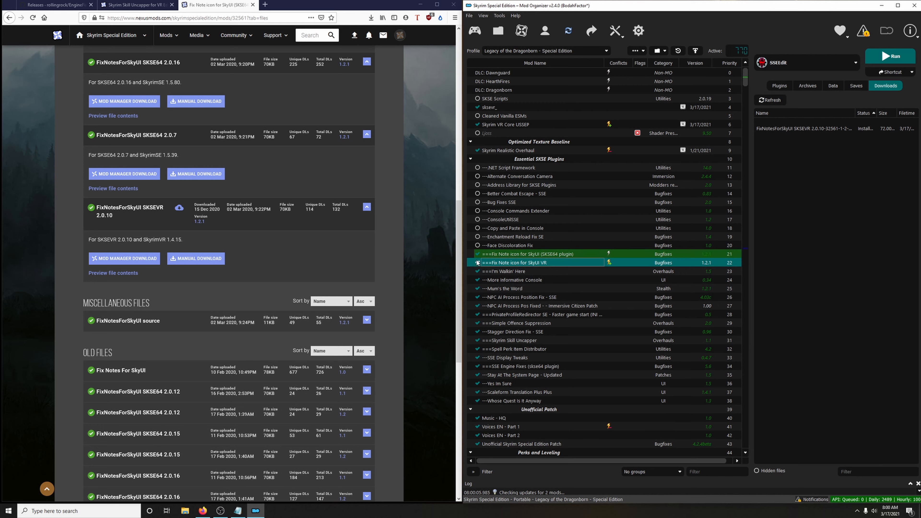
{"action": "left_click", "coordinate": [478, 254]}
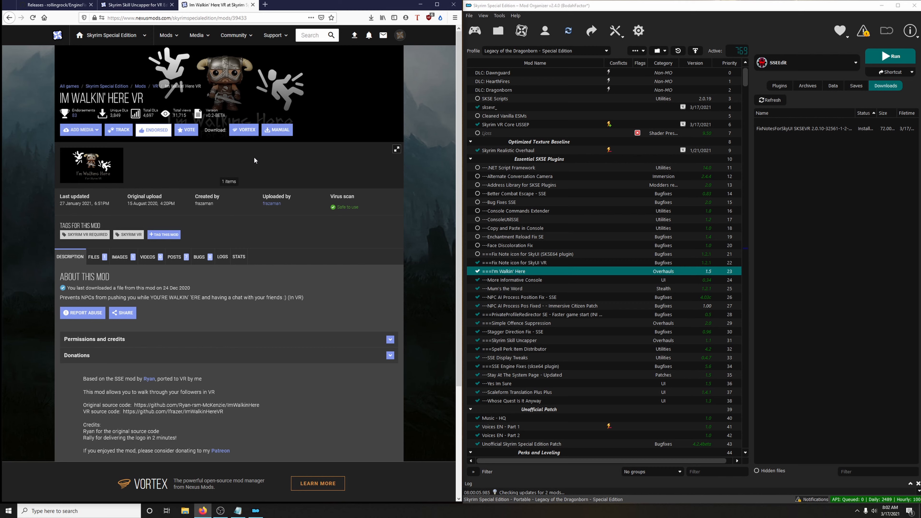
- Download the main file ImWalkinHereVR from its Nexus page to the mod manager and install it as Im Walkin' Here VR
{"action": "left_click", "coordinate": [95, 258]}
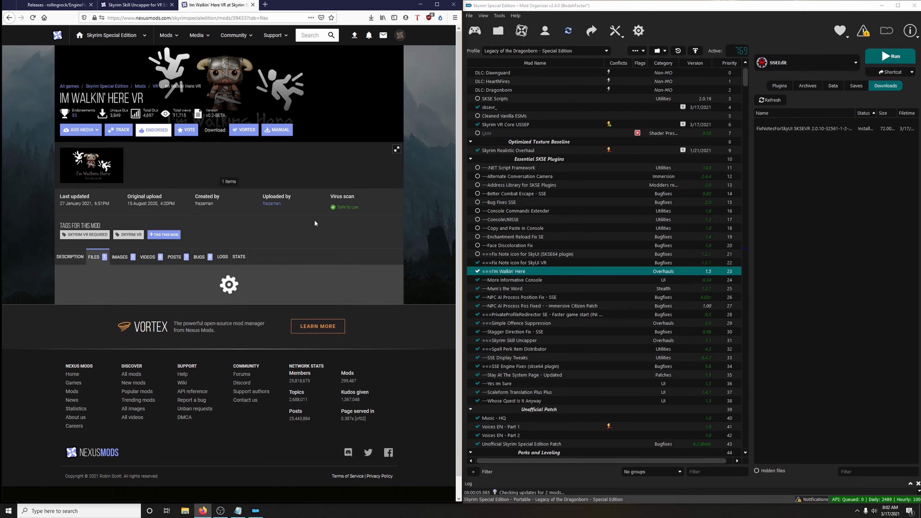
{"action": "left_click", "coordinate": [115, 351]}
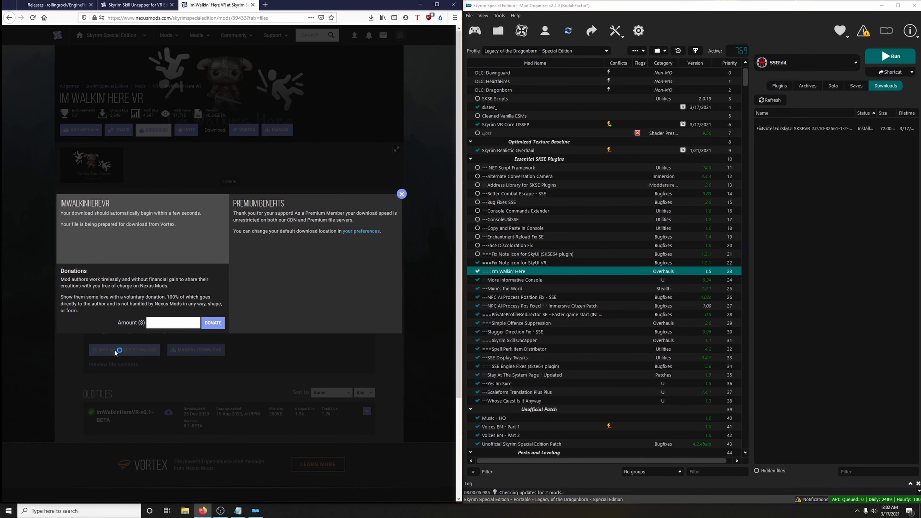
{"action": "left_click", "coordinate": [402, 194]}
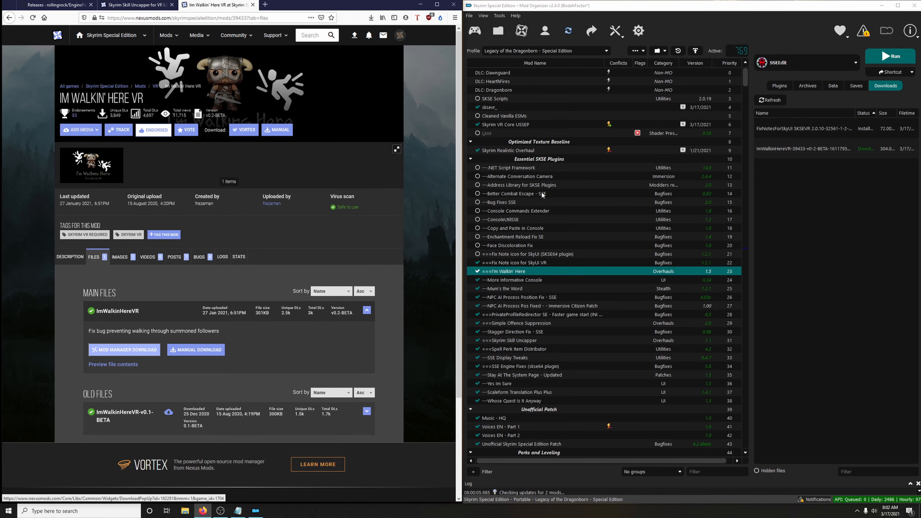
{"action": "double_click", "coordinate": [834, 148]}
{"action": "left_click", "coordinate": [682, 252]}
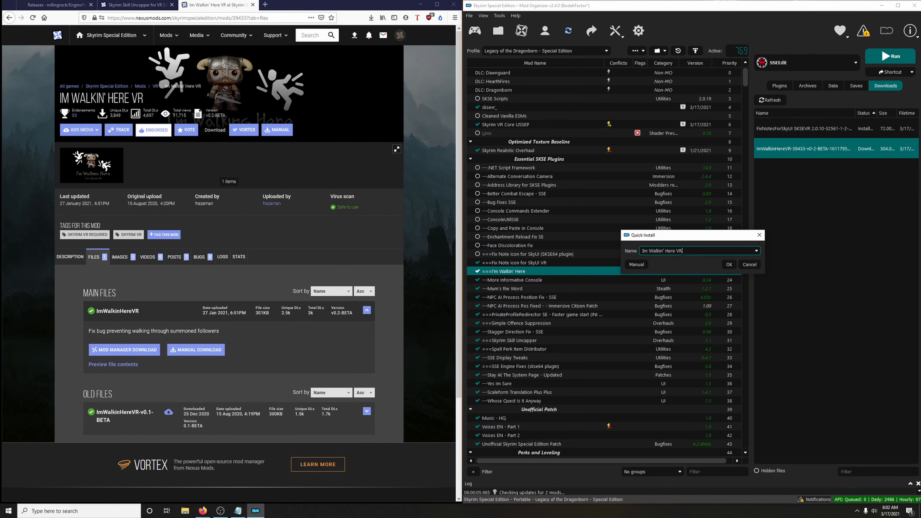
{"action": "left_click", "coordinate": [729, 264]}
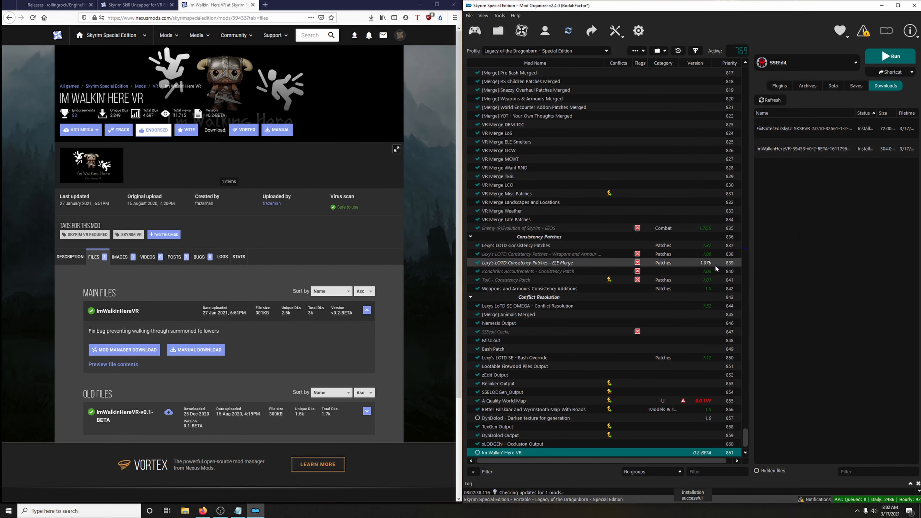
- Place Im Walkin' Here VR directly below the original I'm Walkin' Here, enable it and disable the original
{"action": "left_click_drag", "start_coordinate": [544, 453], "coordinate": [542, 280]}
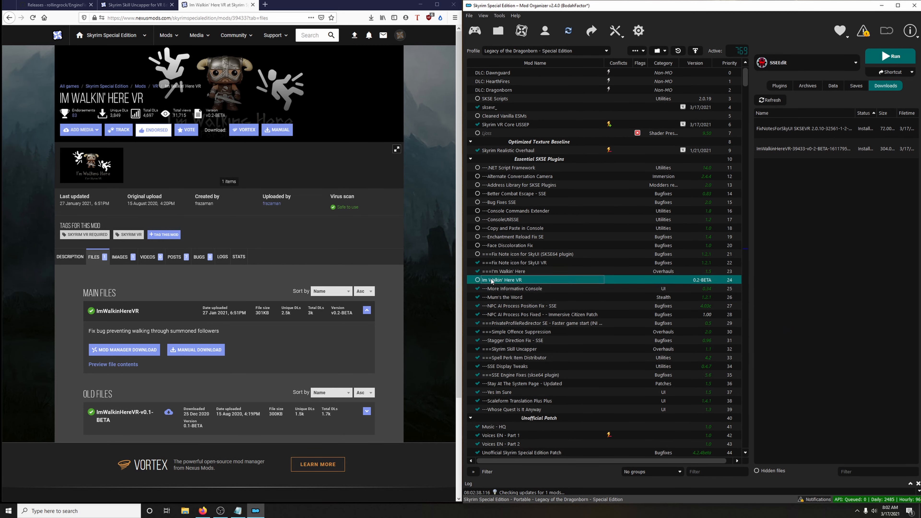
{"action": "left_click", "coordinate": [478, 280]}
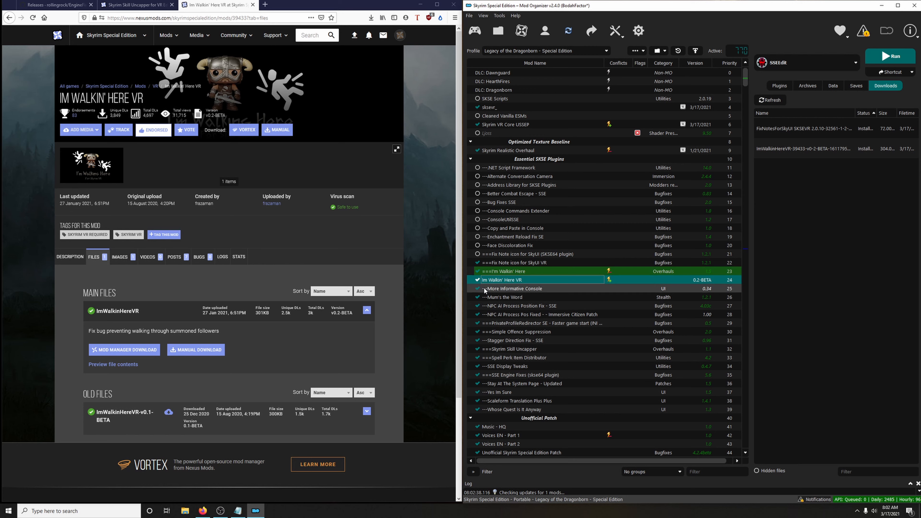
{"action": "left_click", "coordinate": [478, 272]}
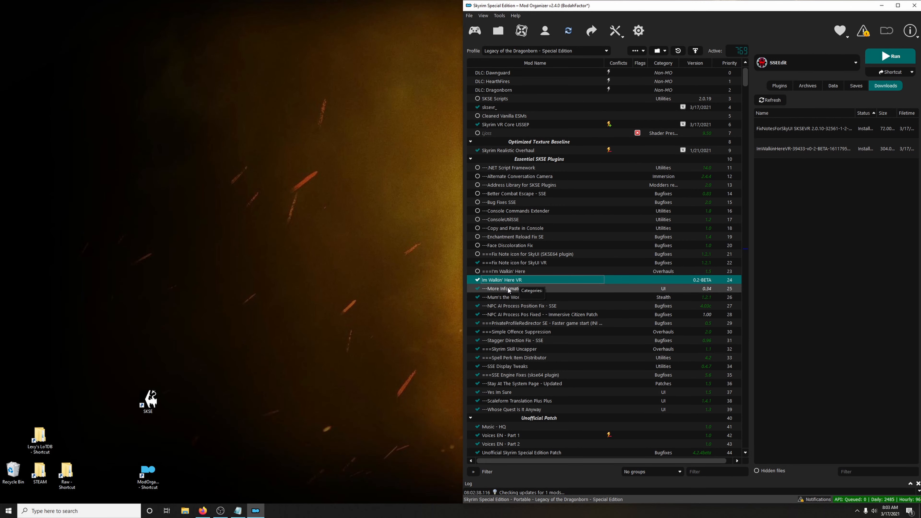
- Disable the mods More Informative Console, Mum's the Word, NPC AI Process Position Fix - SSE and its Immersive Citizen Patch
{"action": "left_click", "coordinate": [509, 289]}
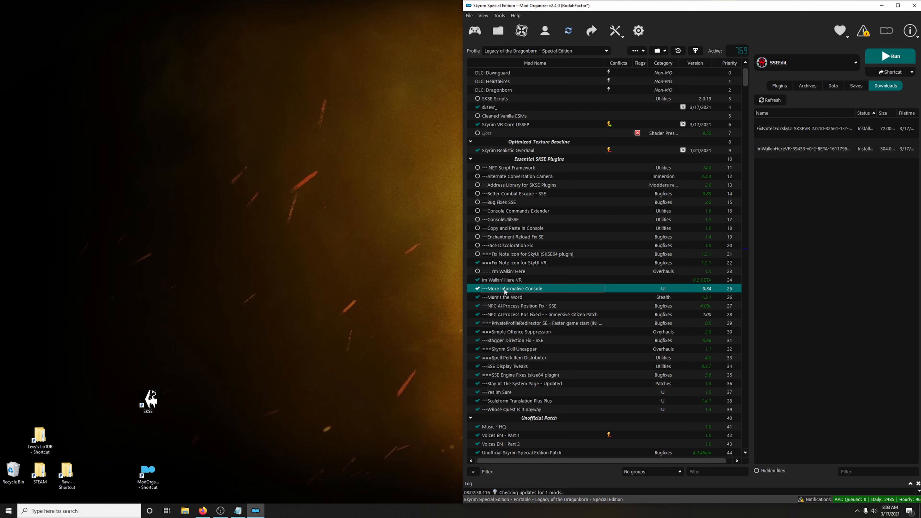
{"action": "left_click", "coordinate": [477, 289]}
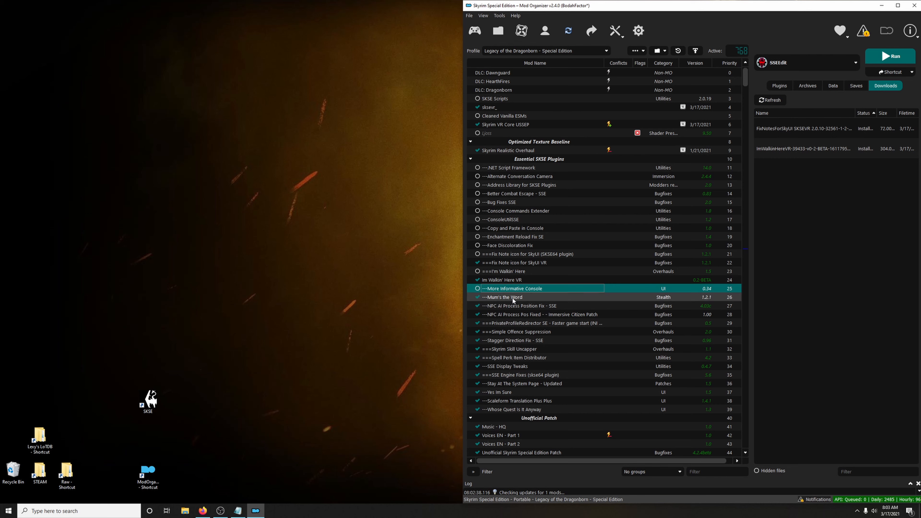
{"action": "left_click", "coordinate": [478, 298]}
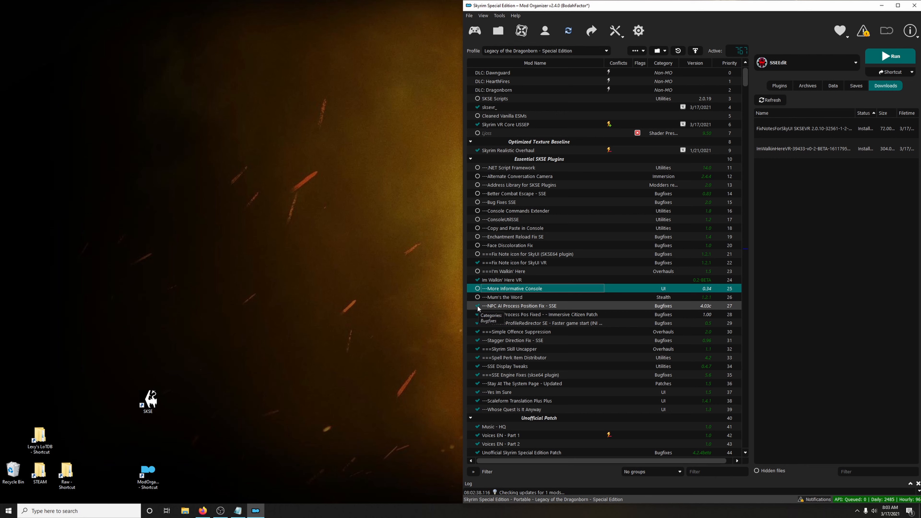
{"action": "left_click", "coordinate": [478, 306]}
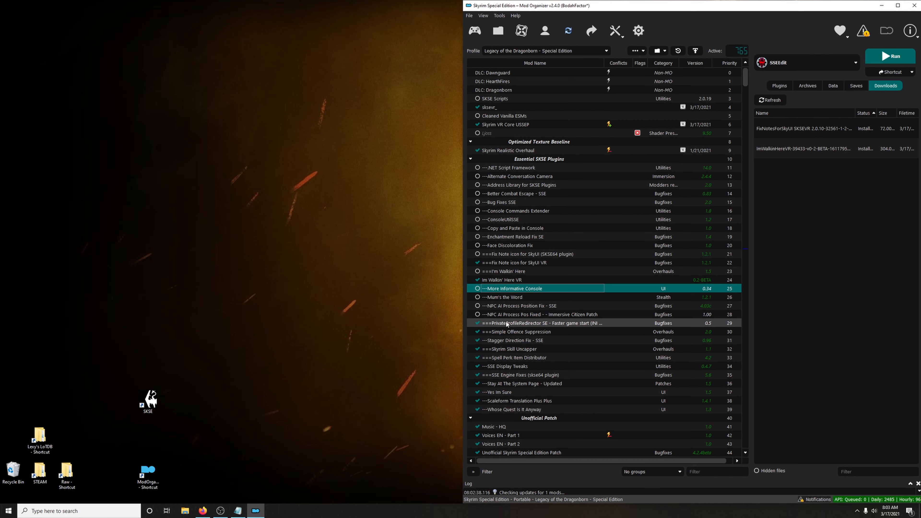
- Visit the Nexus page of PrivateProfileRedirector SE and download the main file PrivateProfileRedirector VR 0.5 to the mod manager
{"action": "right_click", "coordinate": [499, 324]}
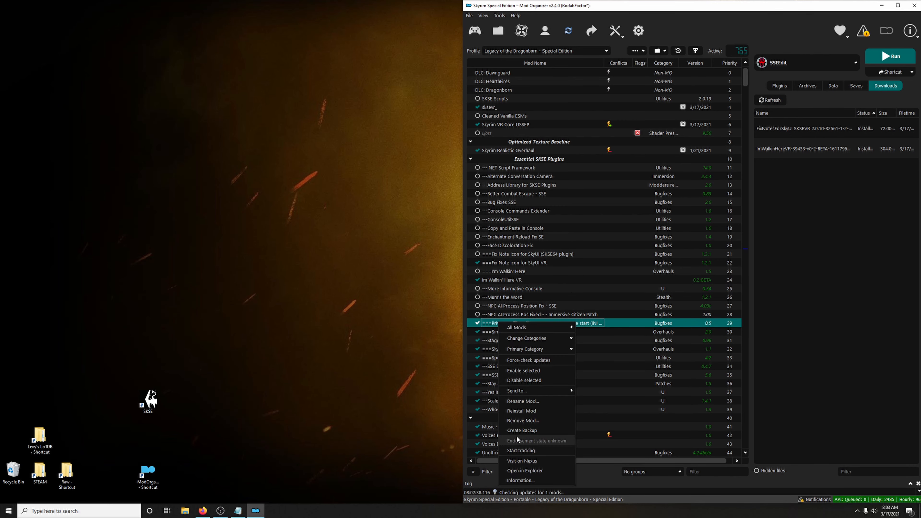
{"action": "left_click", "coordinate": [522, 461]}
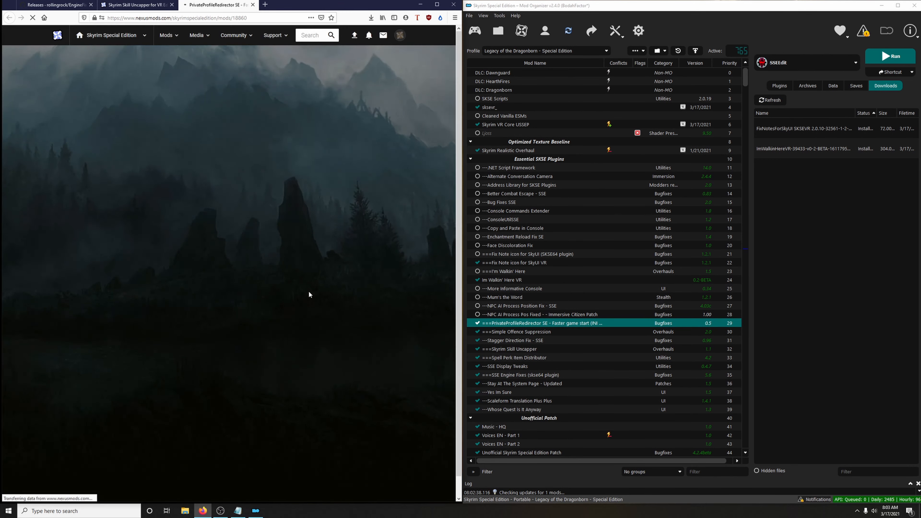
{"action": "left_click", "coordinate": [99, 233]}
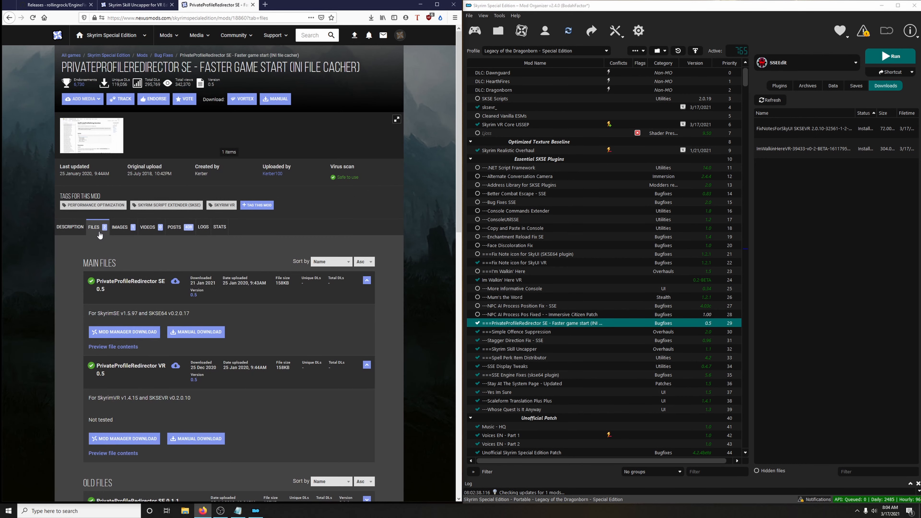
{"action": "scroll", "coordinate": [208, 282], "scroll_direction": "down", "scroll_amount": 4}
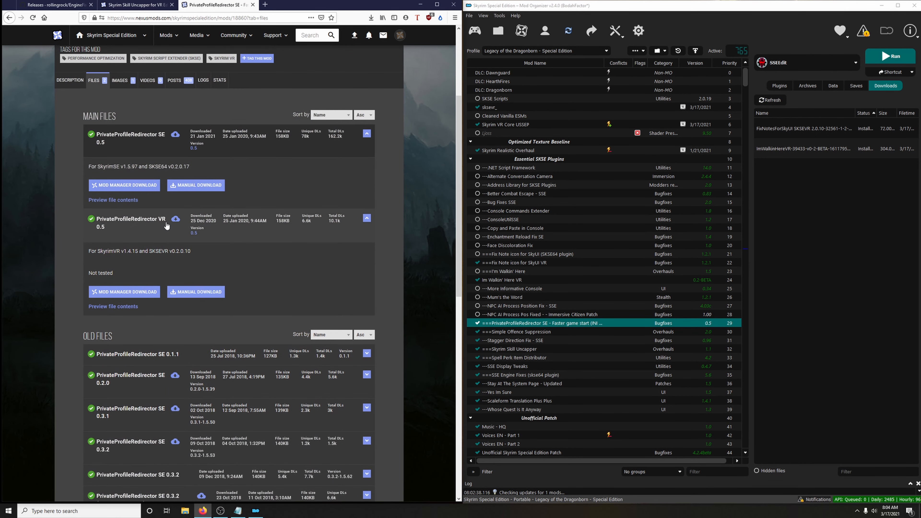
{"action": "left_click", "coordinate": [124, 293]}
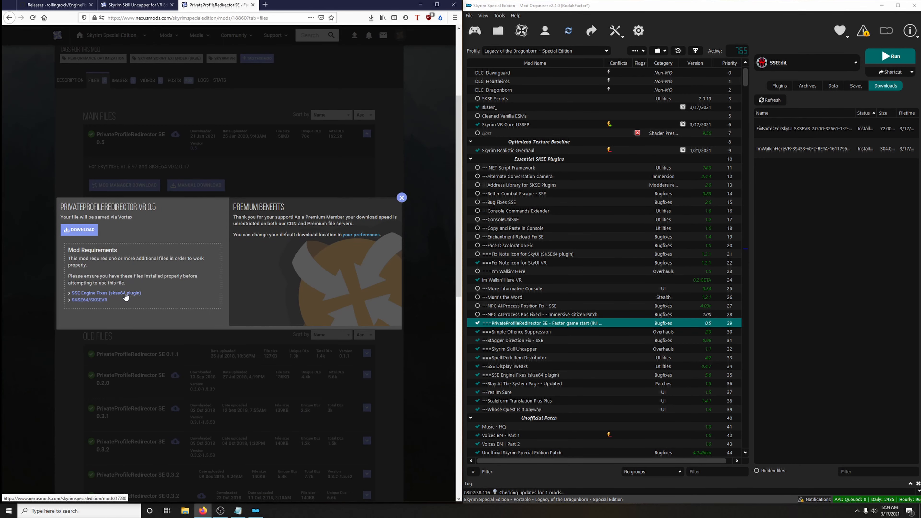
{"action": "left_click", "coordinate": [86, 233]}
{"action": "left_click", "coordinate": [400, 198]}
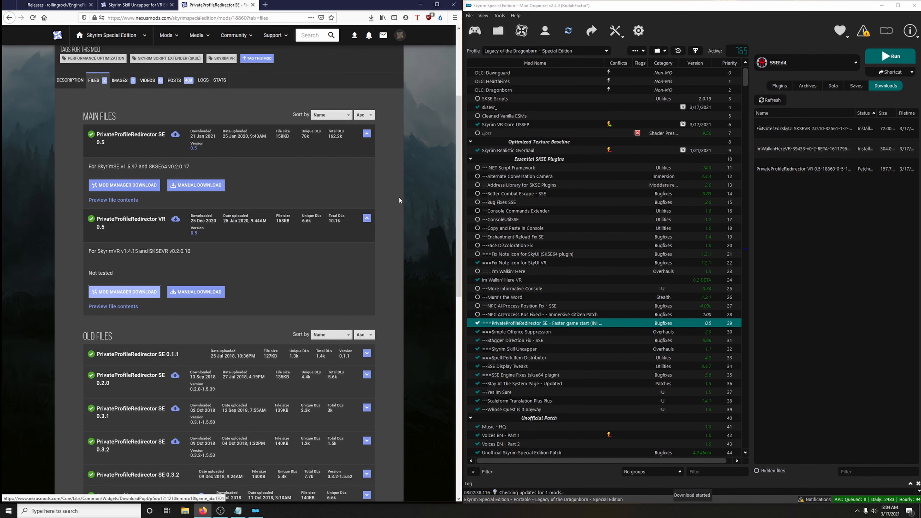
- Install the downloaded PrivateProfileRedirector VR 0.5 archive under the name ===PrivateProfileRedirector VR
{"action": "double_click", "coordinate": [796, 174]}
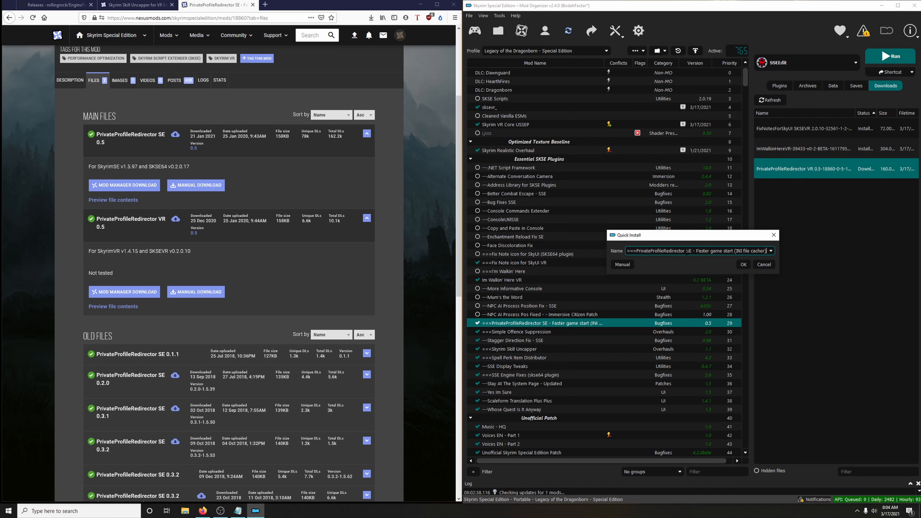
{"action": "left_click_drag", "start_coordinate": [687, 251], "coordinate": [892, 252]}
{"action": "type", "text": "VR"}
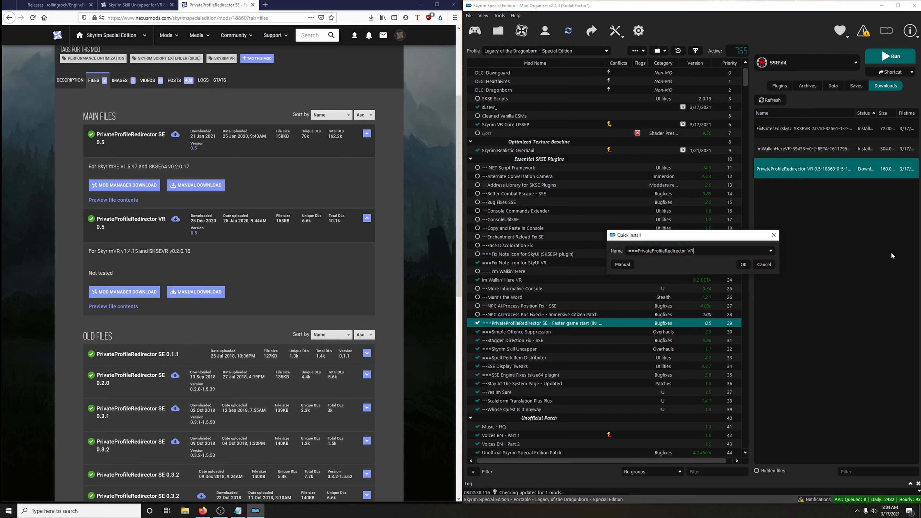
{"action": "left_click", "coordinate": [745, 266]}
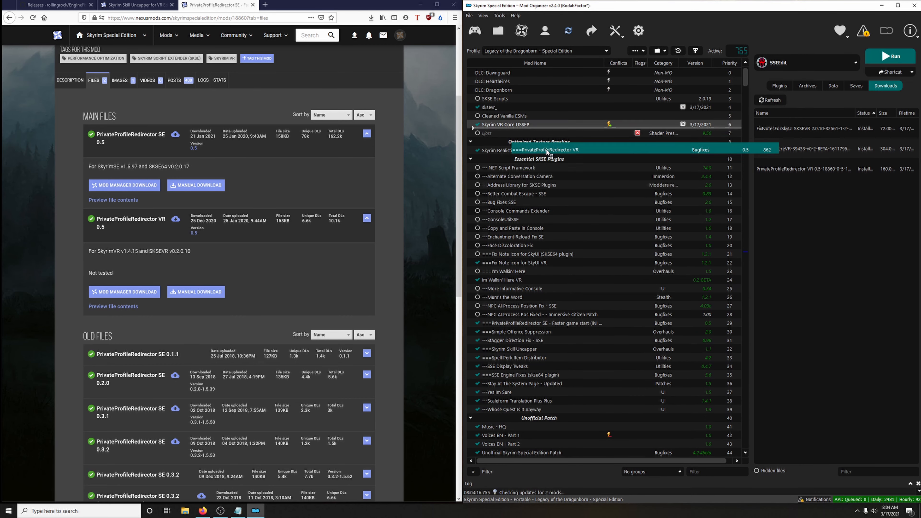
- Place PrivateProfileRedirector VR directly below the SE version, enable it and disable PrivateProfileRedirector SE
{"action": "left_click_drag", "start_coordinate": [547, 151], "coordinate": [548, 330]}
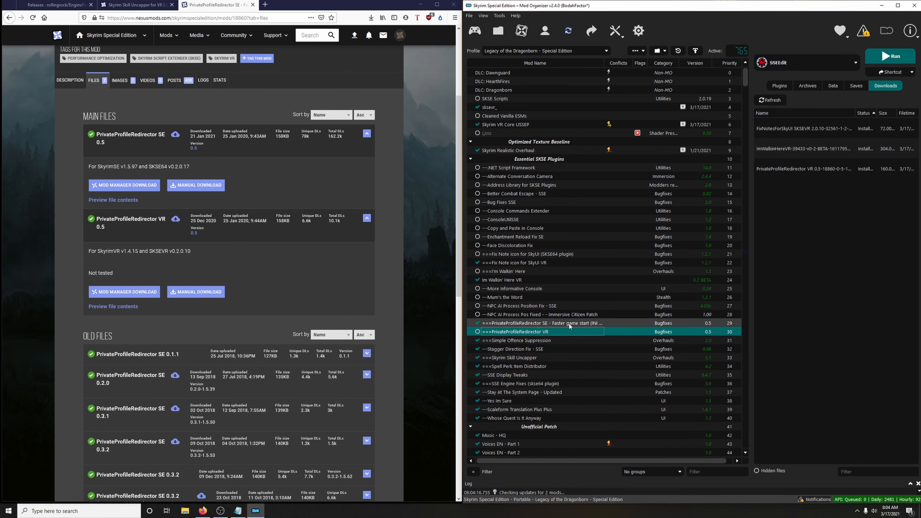
{"action": "left_click", "coordinate": [477, 332]}
{"action": "left_click", "coordinate": [477, 322]}
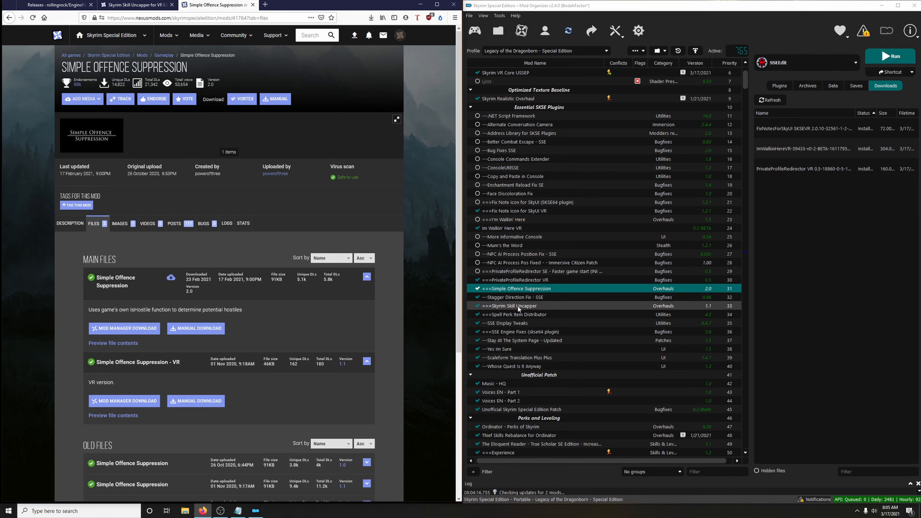
- Download the main file Simple Offence Suppression - VR to the mod manager and install it as ===Simple Offence Suppression VR
{"action": "scroll", "coordinate": [300, 319], "scroll_direction": "down", "scroll_amount": 4}
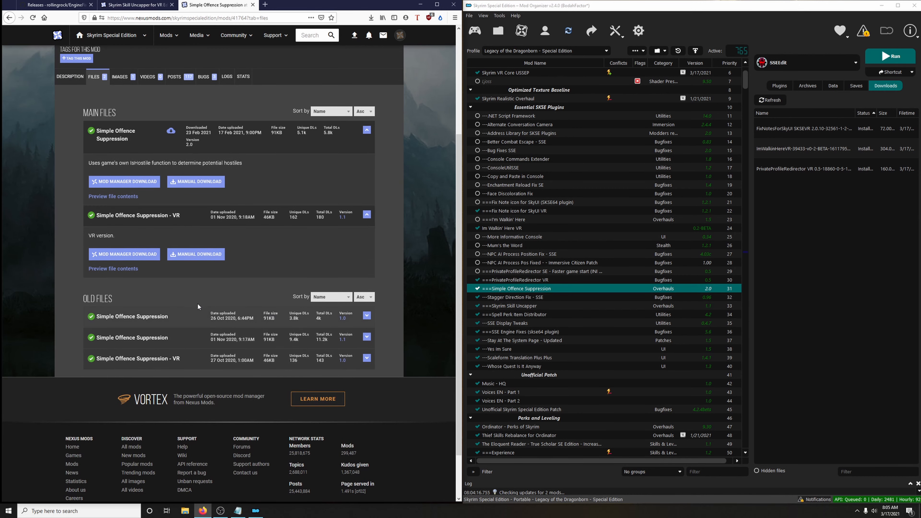
{"action": "left_click", "coordinate": [127, 257]}
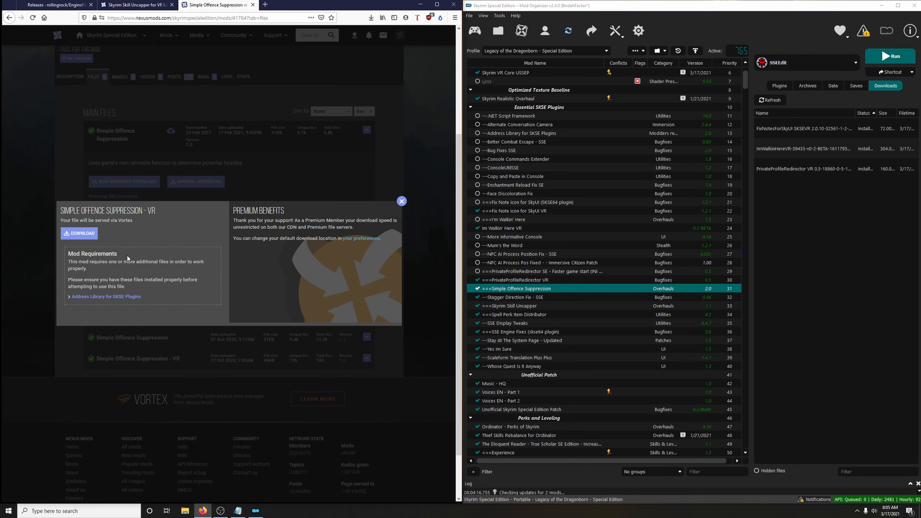
{"action": "left_click", "coordinate": [80, 233]}
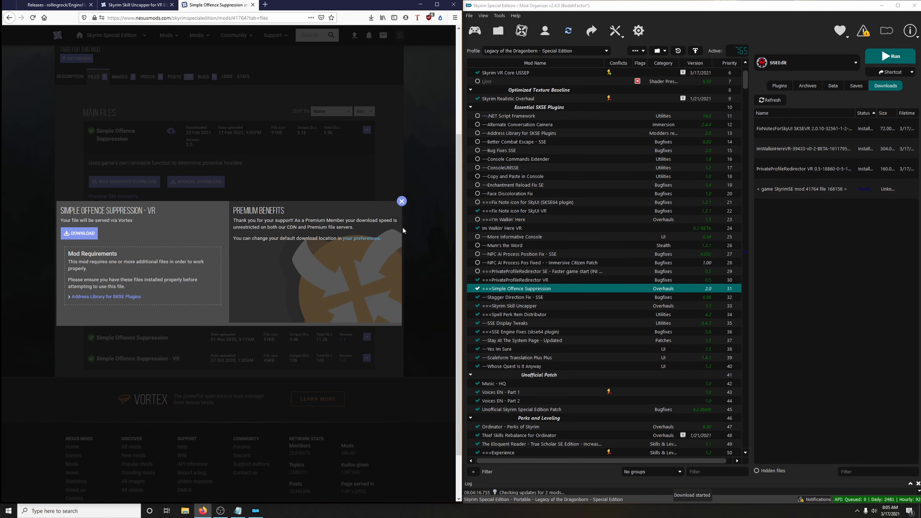
{"action": "left_click", "coordinate": [402, 201]}
{"action": "double_click", "coordinate": [795, 192]}
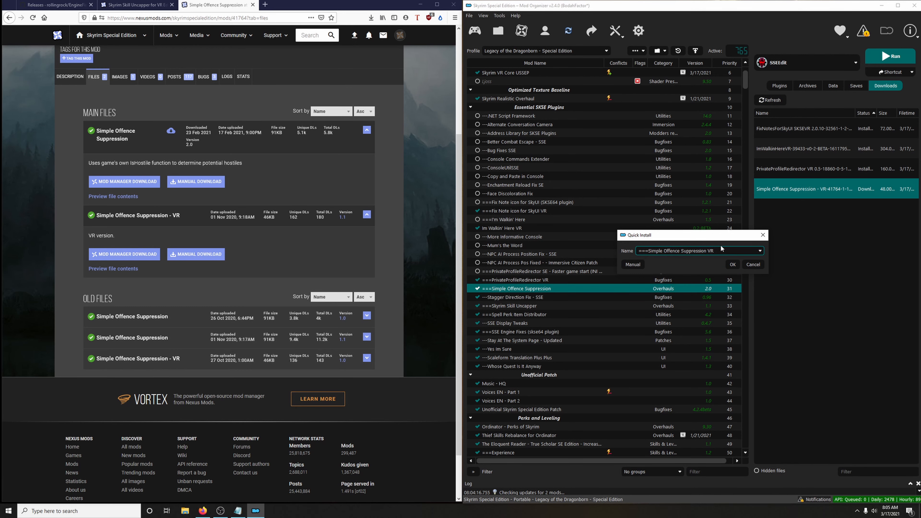
{"action": "type", "text": "VR"}
{"action": "left_click", "coordinate": [734, 262]}
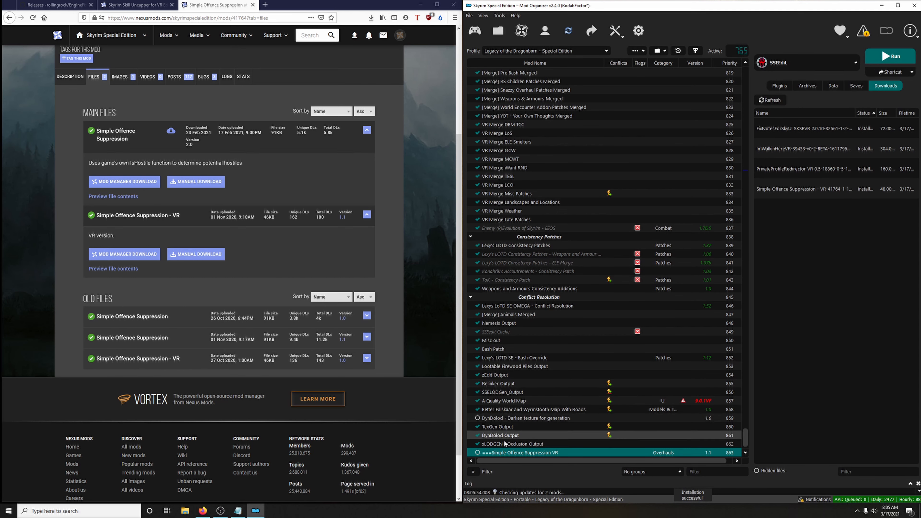
- Place Simple Offence Suppression VR directly below the original, enable it in the original's place, and disable Stagger Direction Fix - SSE
{"action": "left_click_drag", "start_coordinate": [516, 453], "coordinate": [560, 346]}
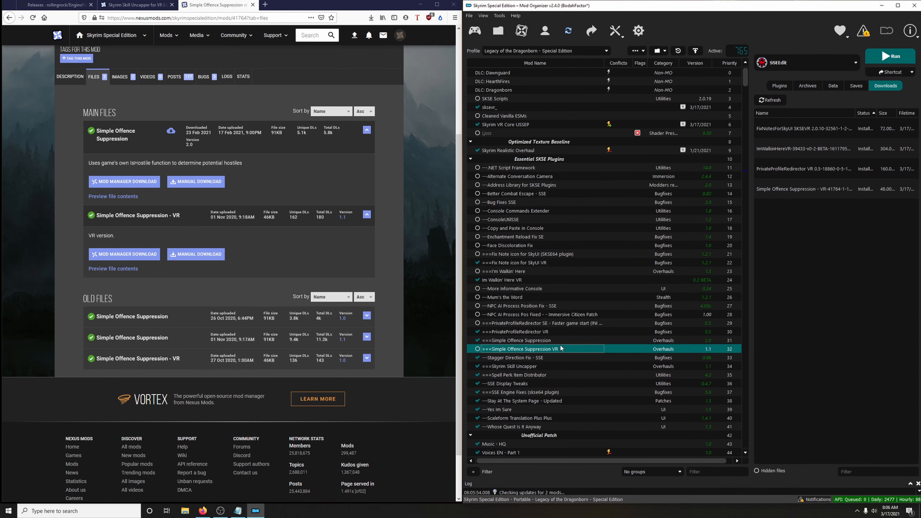
{"action": "left_click", "coordinate": [478, 348]}
{"action": "left_click", "coordinate": [478, 340]}
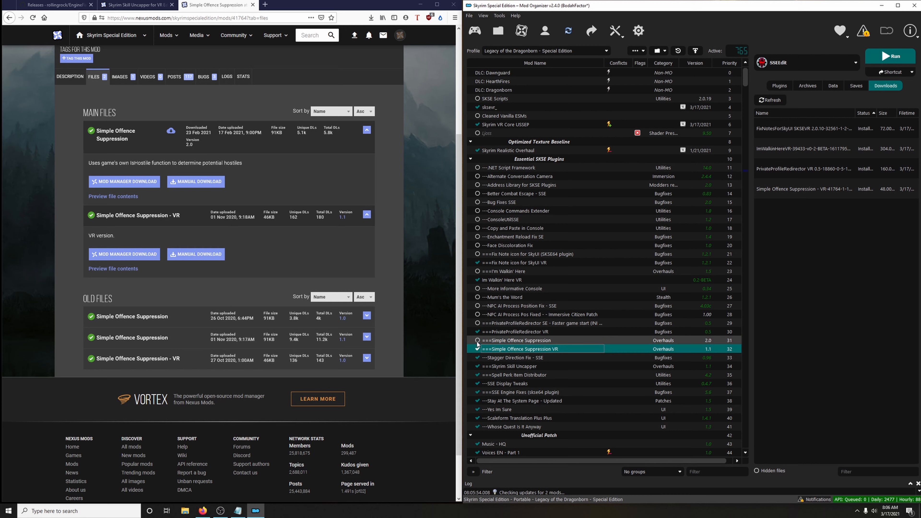
{"action": "scroll", "coordinate": [483, 345], "scroll_direction": "down", "scroll_amount": 5}
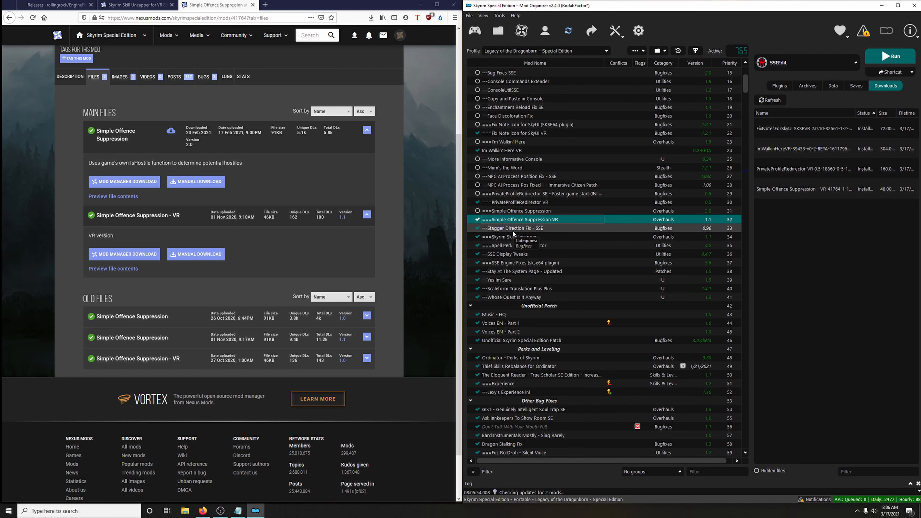
{"action": "left_click", "coordinate": [478, 228]}
- Install the Skyrim Skill Uncapper for VR Edition v1.01 archive from Downloads, using its Data folder as the data directory and ignoring the layout warning
{"action": "left_click", "coordinate": [526, 238]}
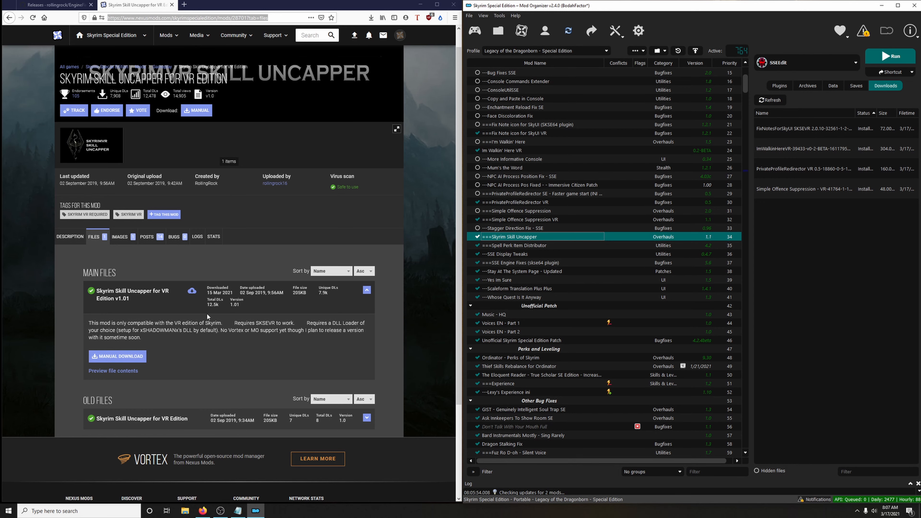
{"action": "left_click", "coordinate": [493, 37]}
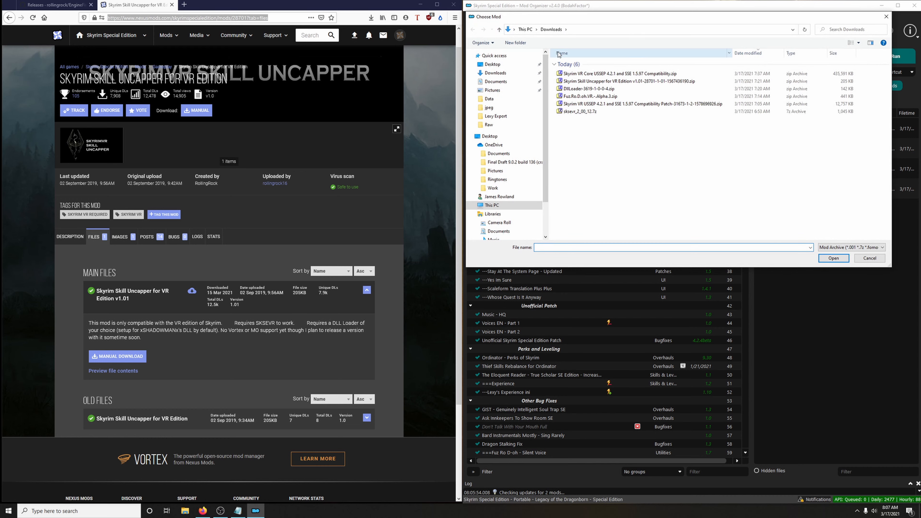
{"action": "left_click", "coordinate": [605, 82]}
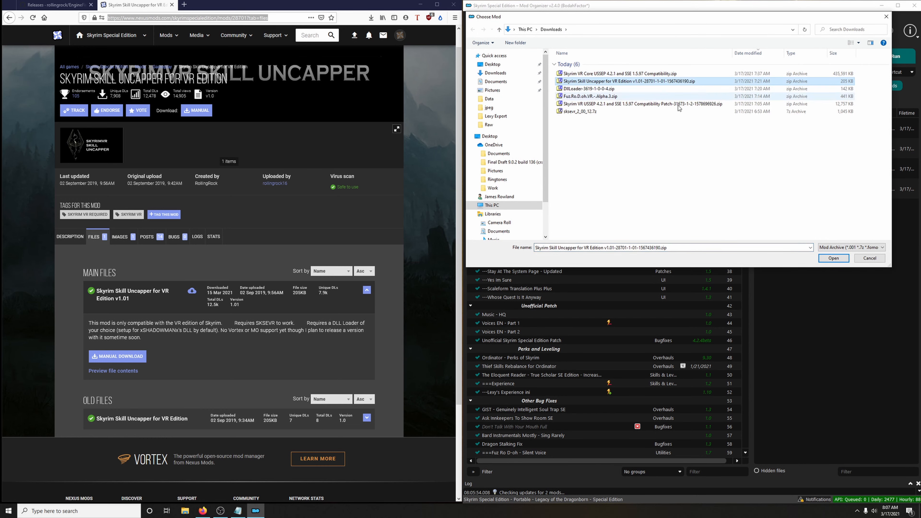
{"action": "left_click", "coordinate": [833, 258]}
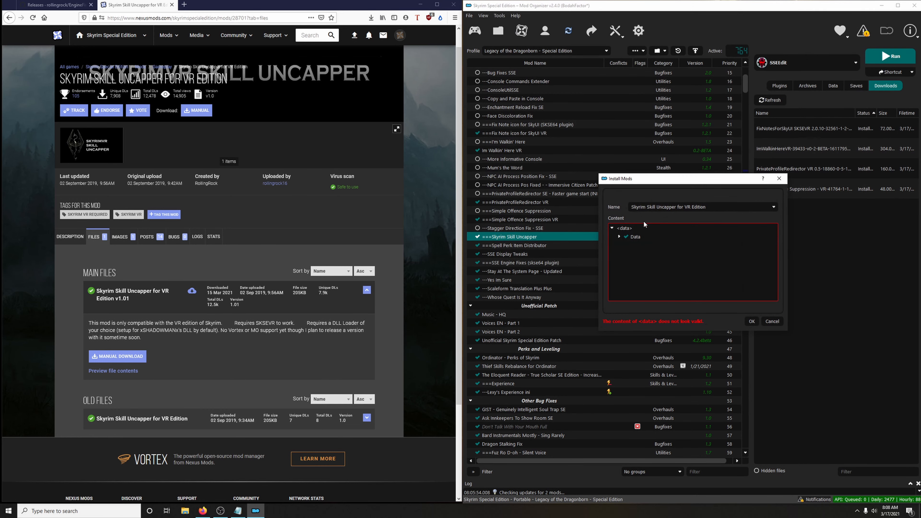
{"action": "left_click", "coordinate": [642, 238]}
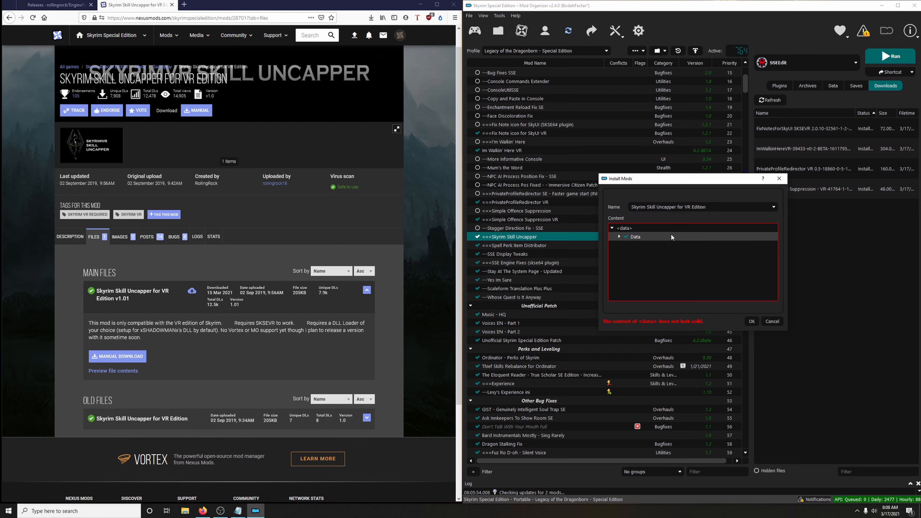
{"action": "right_click", "coordinate": [638, 238]}
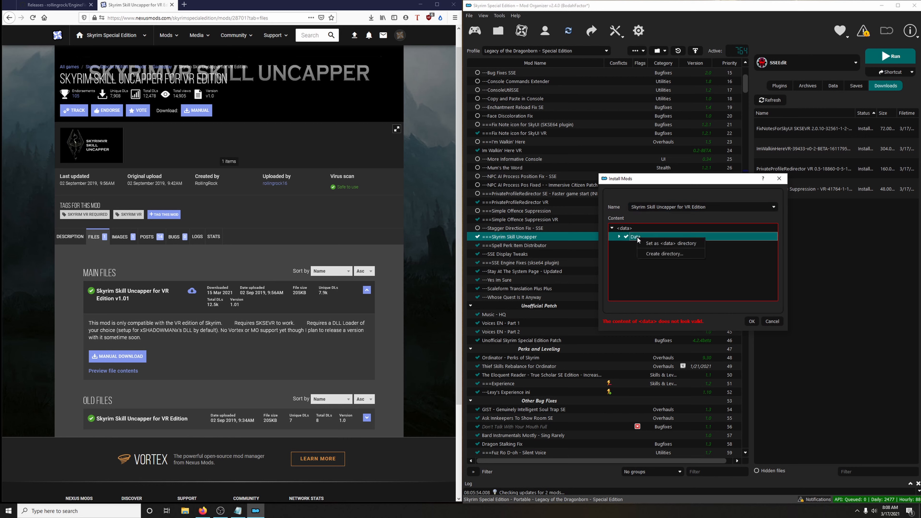
{"action": "left_click", "coordinate": [655, 244]}
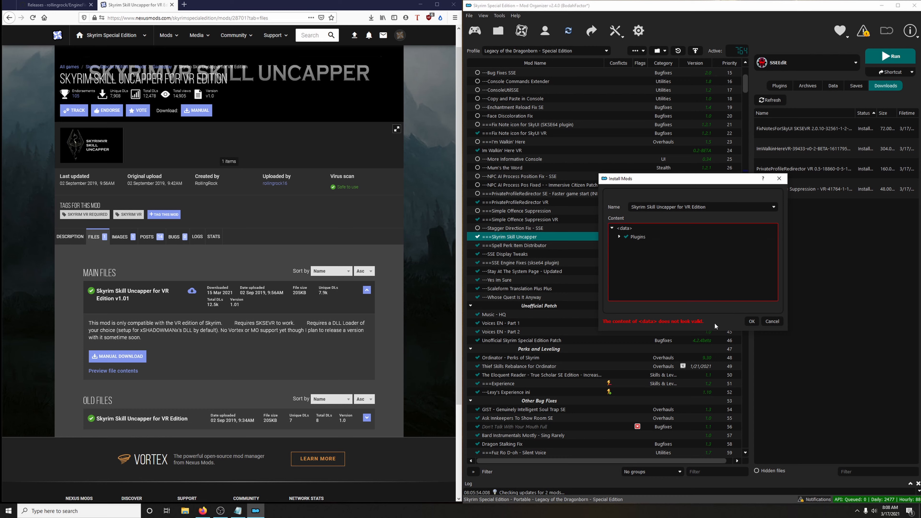
{"action": "left_click", "coordinate": [756, 323]}
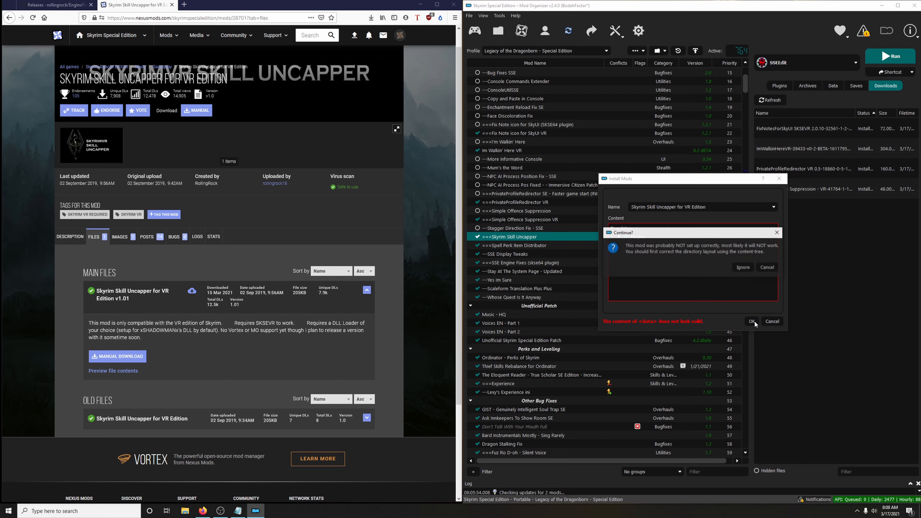
{"action": "left_click", "coordinate": [742, 267]}
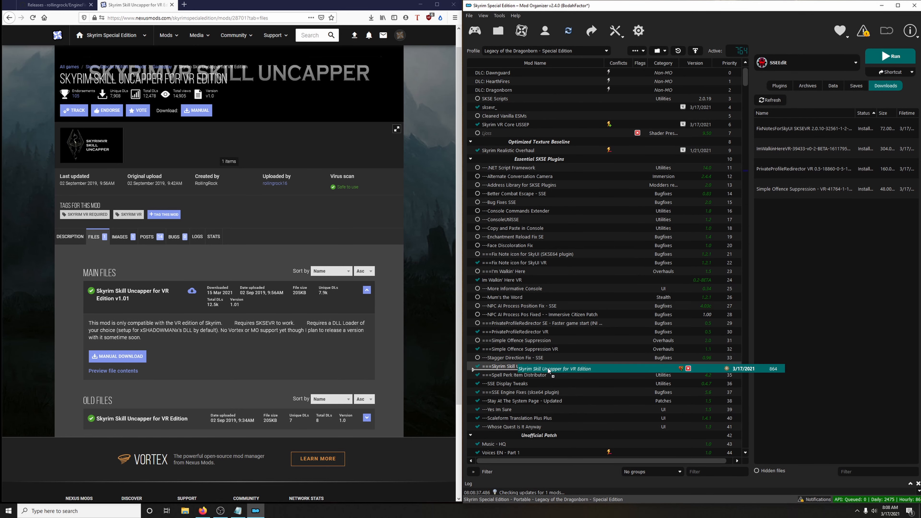
- Place Skyrim Skill Uncapper for VR Edition below the original, enable it in the original's place and clear its orange flag
{"action": "left_click_drag", "start_coordinate": [549, 369], "coordinate": [549, 370]}
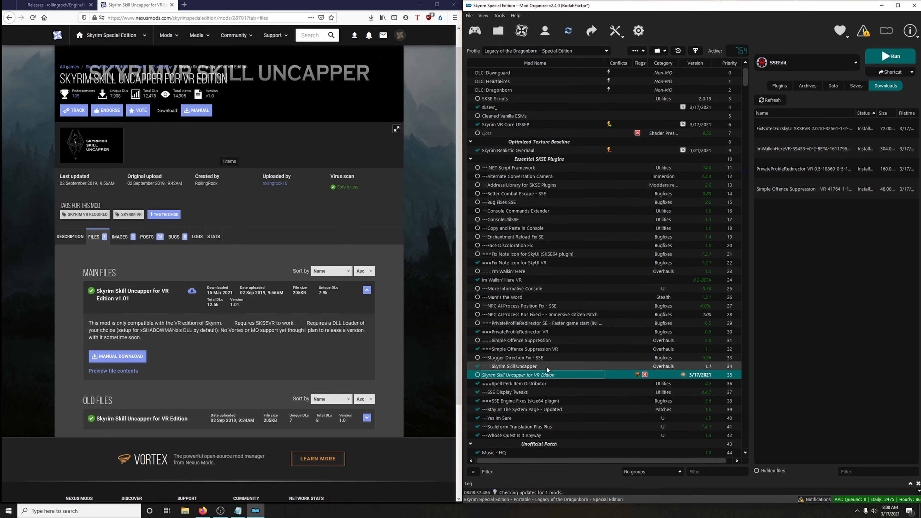
{"action": "left_click", "coordinate": [477, 367]}
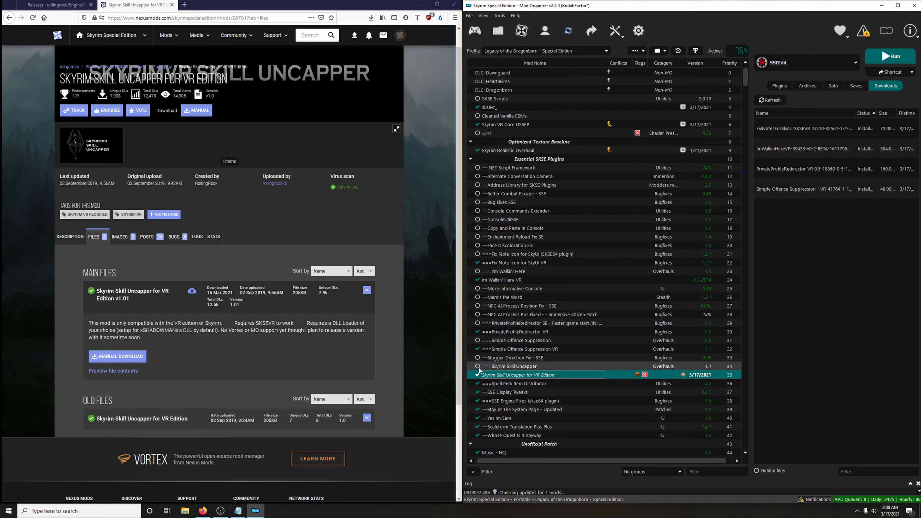
{"action": "right_click", "coordinate": [634, 376]}
{"action": "left_click", "coordinate": [662, 311]}
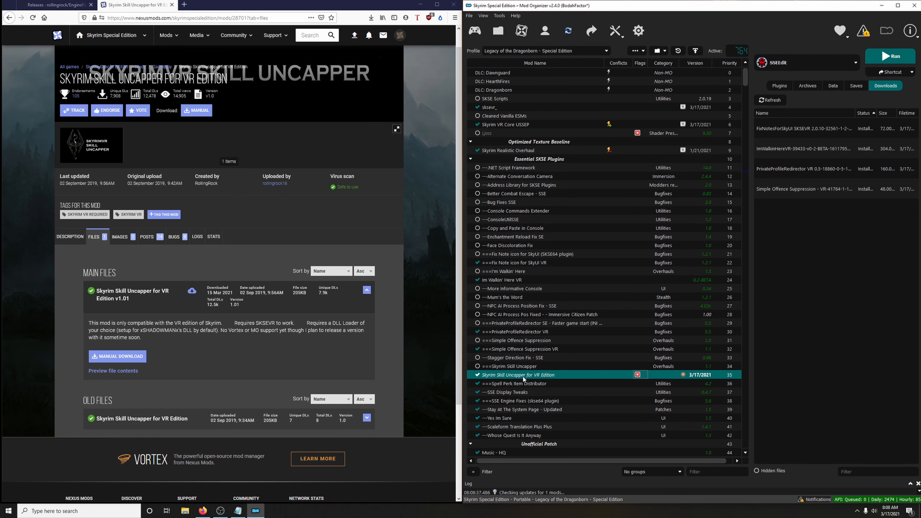
- Examine the Plugins and Sumwunn folders inside the mod folder of Skyrim Skill Uncapper for VR Edition
{"action": "left_click", "coordinate": [513, 384]}
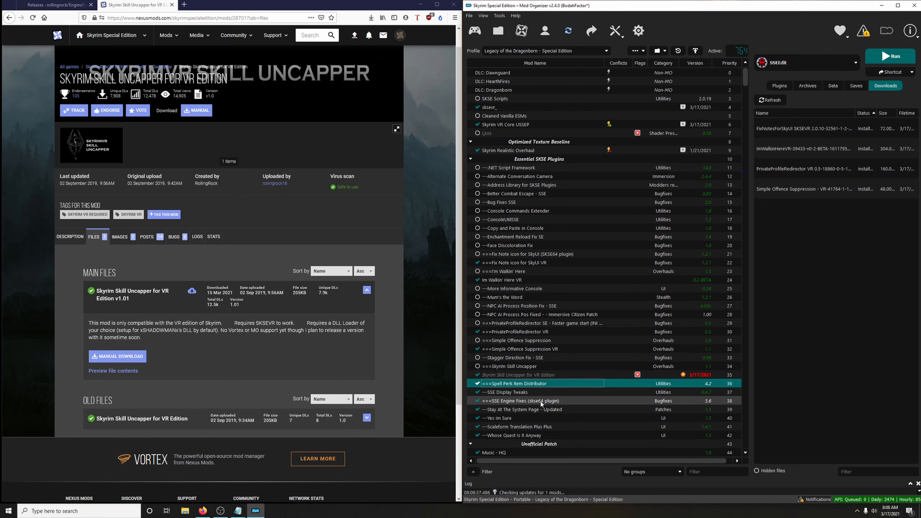
{"action": "right_click", "coordinate": [509, 376]}
{"action": "left_click", "coordinate": [537, 365]}
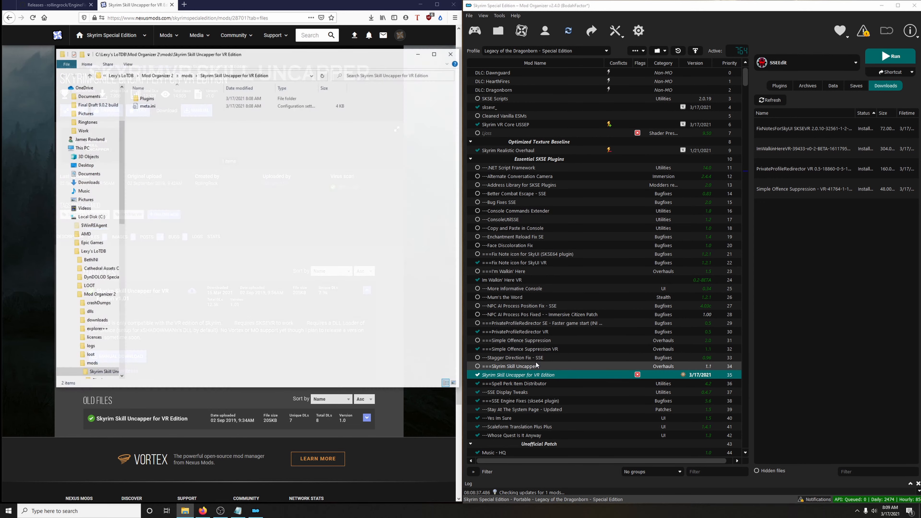
{"action": "double_click", "coordinate": [148, 98]}
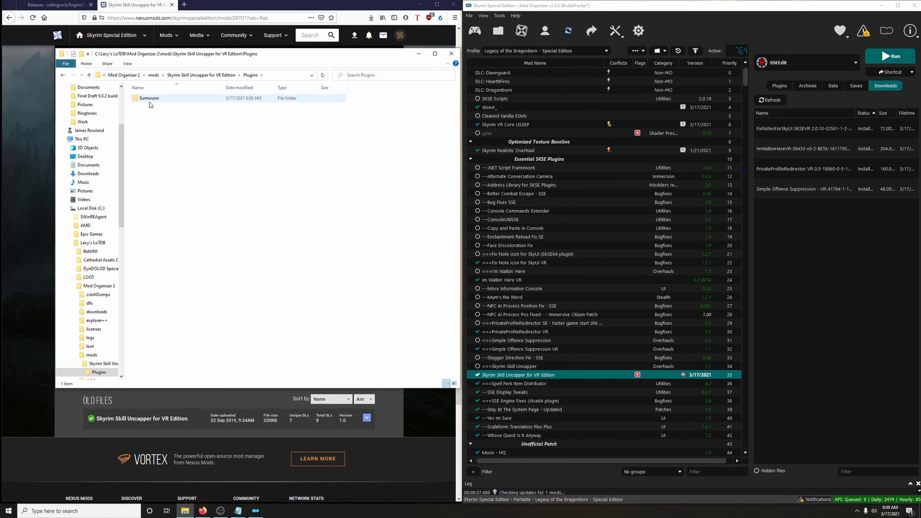
{"action": "double_click", "coordinate": [153, 99]}
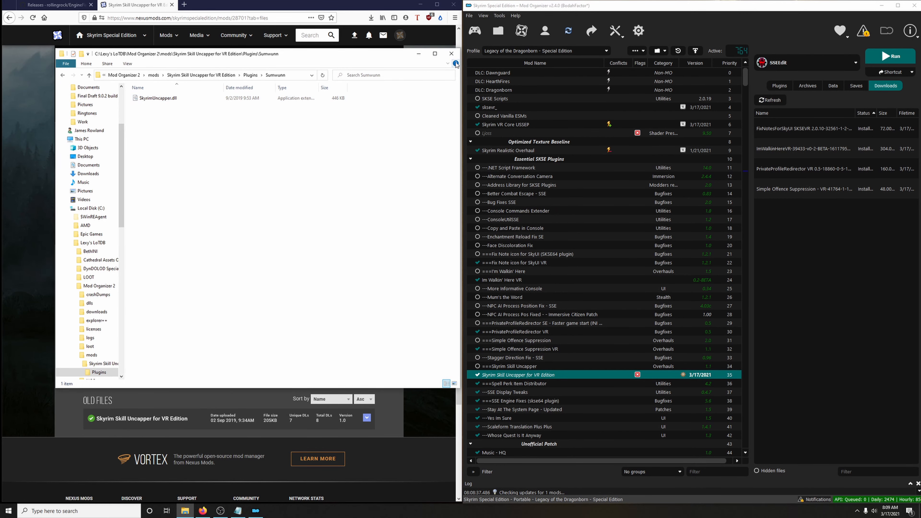
{"action": "left_click", "coordinate": [452, 54]}
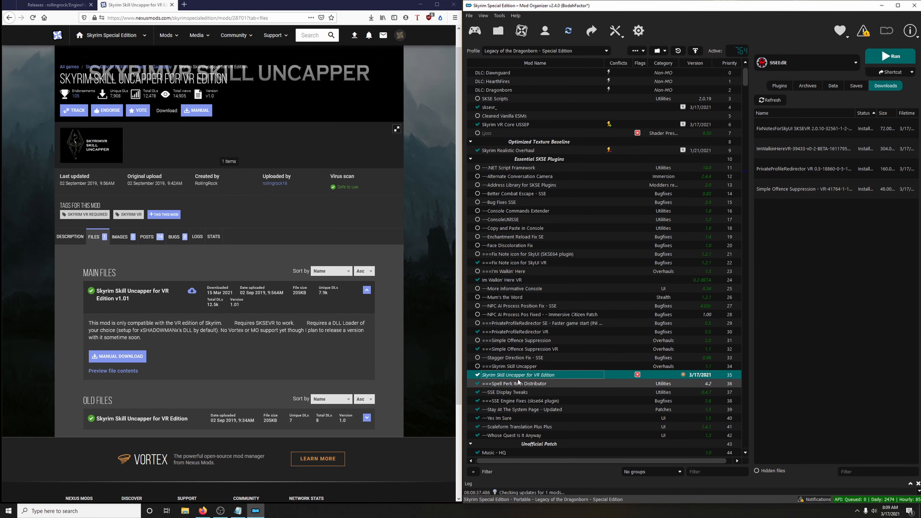
- Visit the Nexus page of Spell Perk Item Distributor and download the main file Spell Perk Item Distributor - VR to the mod manager
{"action": "scroll", "coordinate": [530, 402], "scroll_direction": "down", "scroll_amount": 3}
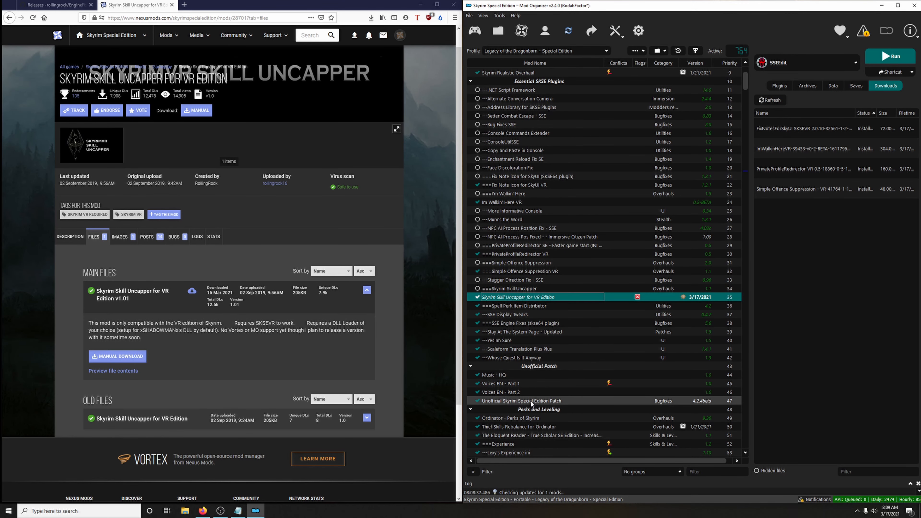
{"action": "scroll", "coordinate": [531, 400], "scroll_direction": "down", "scroll_amount": 2}
{"action": "left_click", "coordinate": [517, 255]}
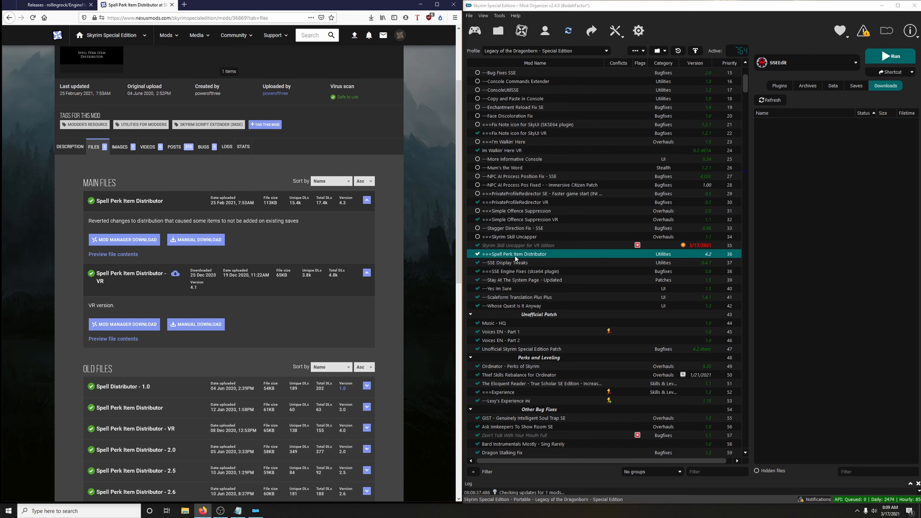
{"action": "left_click", "coordinate": [133, 323]}
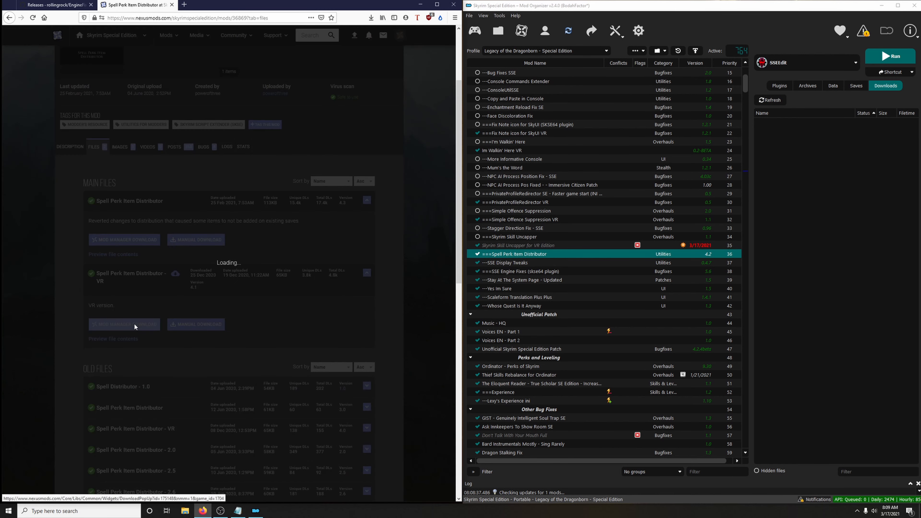
{"action": "left_click", "coordinate": [77, 234]}
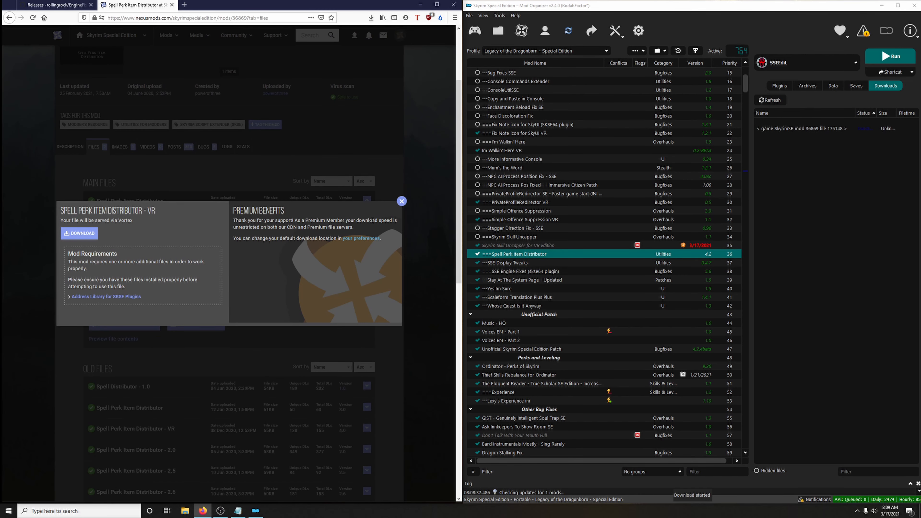
{"action": "left_click", "coordinate": [401, 201]}
- Install the downloaded archive as ===Spell Perk Item Distributor VR below the original and enable it in the original's place
{"action": "double_click", "coordinate": [815, 129]}
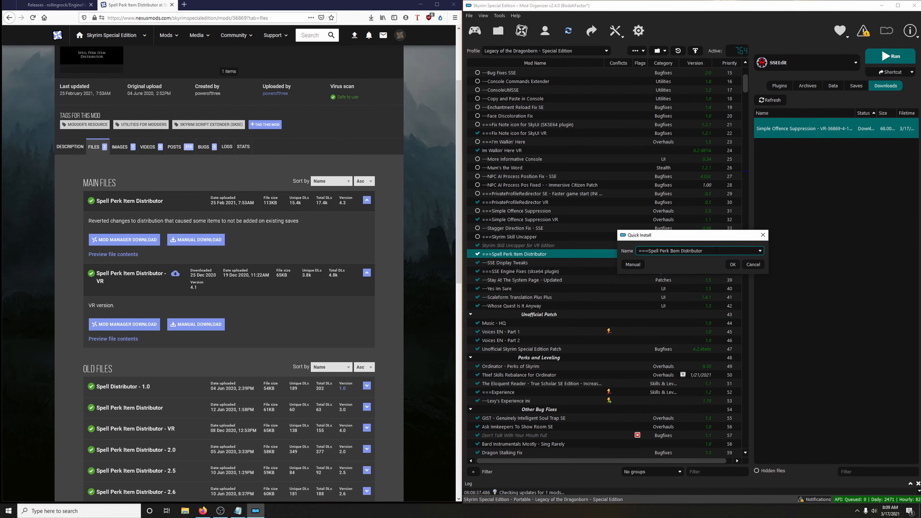
{"action": "type", "text": "VR"}
{"action": "left_click", "coordinate": [732, 265]}
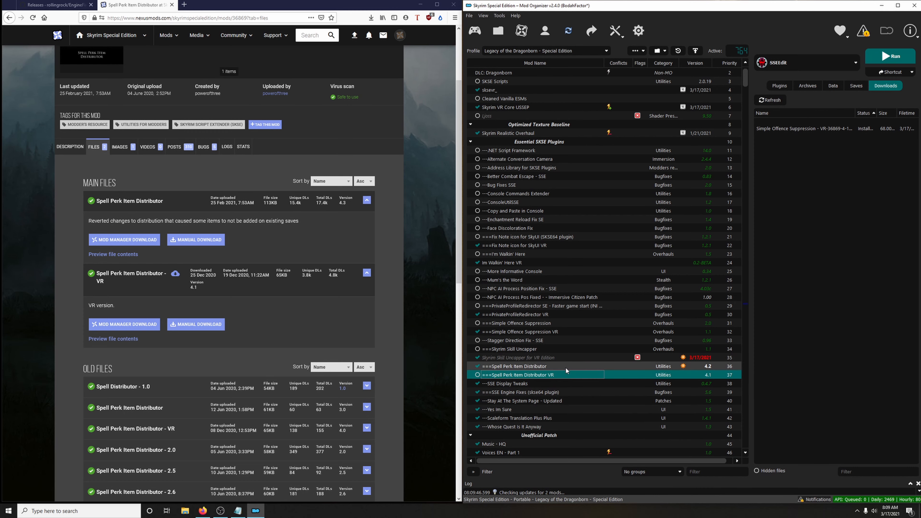
{"action": "left_click", "coordinate": [477, 376]}
{"action": "left_click", "coordinate": [478, 367]}
- Disable the SSE Display Tweaks mod in the Essential SKSE Plugins section
{"action": "scroll", "coordinate": [541, 365], "scroll_direction": "down", "scroll_amount": 4}
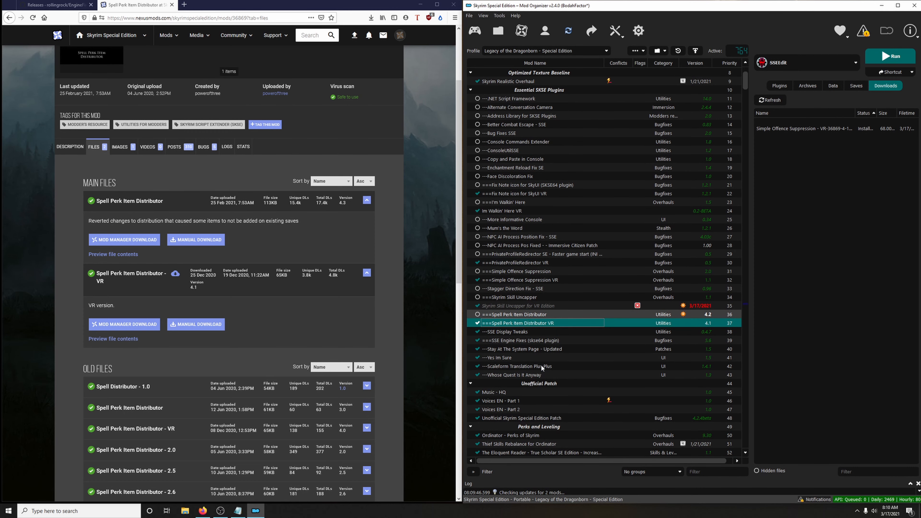
{"action": "scroll", "coordinate": [542, 364], "scroll_direction": "down", "scroll_amount": 2}
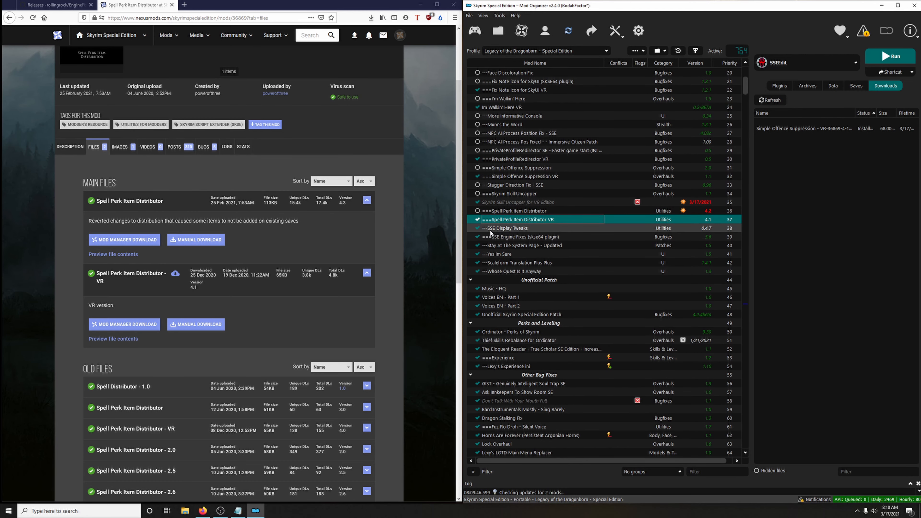
{"action": "left_click", "coordinate": [476, 229]}
- Switch to the EngineFixesVR releases page on GitHub and save EngineFixesVR_part1.zip from the v1.20 release
{"action": "key", "text": "ctrl+Tab"}
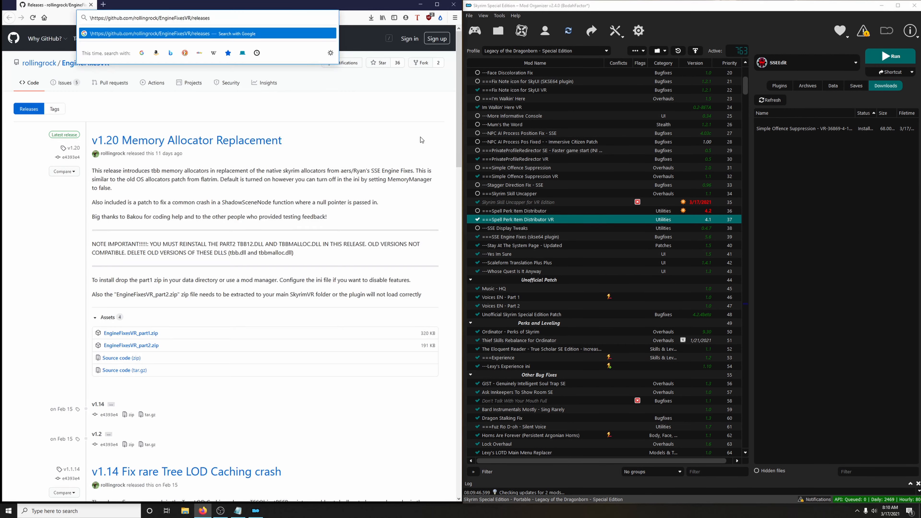
{"action": "scroll", "coordinate": [523, 246], "scroll_direction": "down", "scroll_amount": 1}
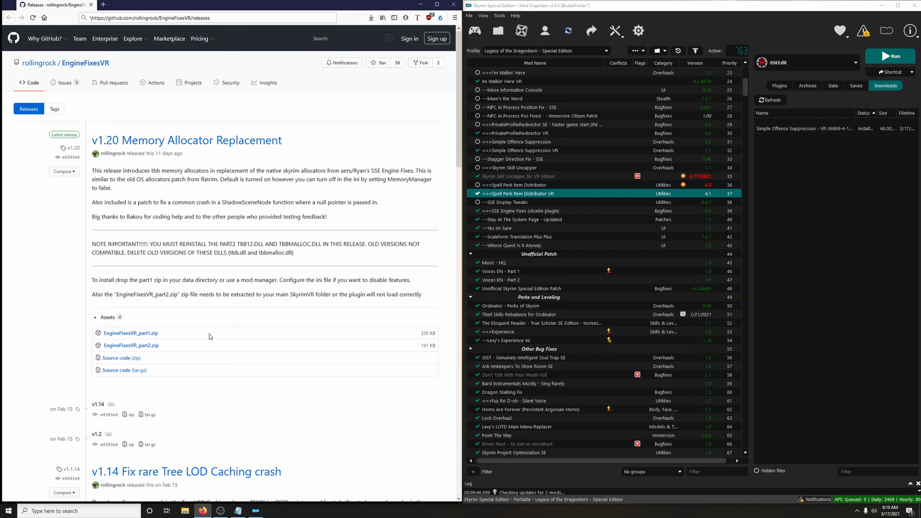
{"action": "left_click", "coordinate": [148, 337]}
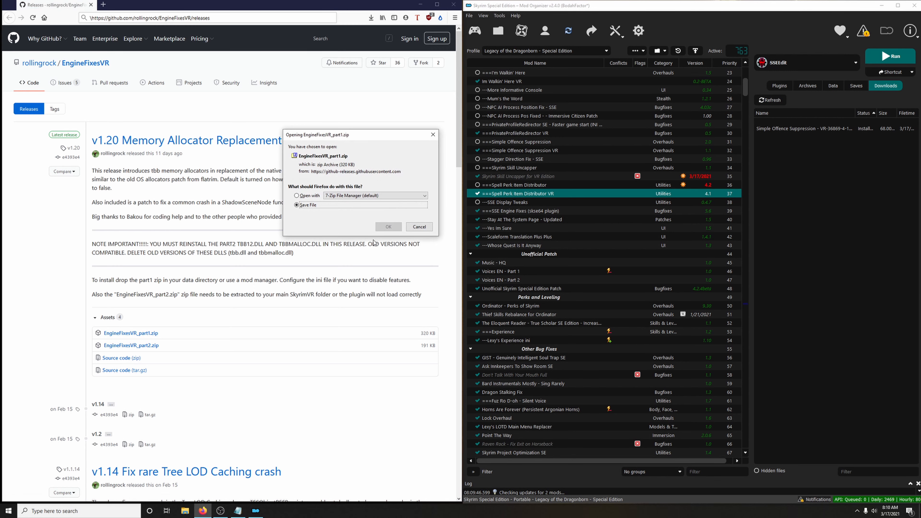
{"action": "left_click", "coordinate": [388, 227]}
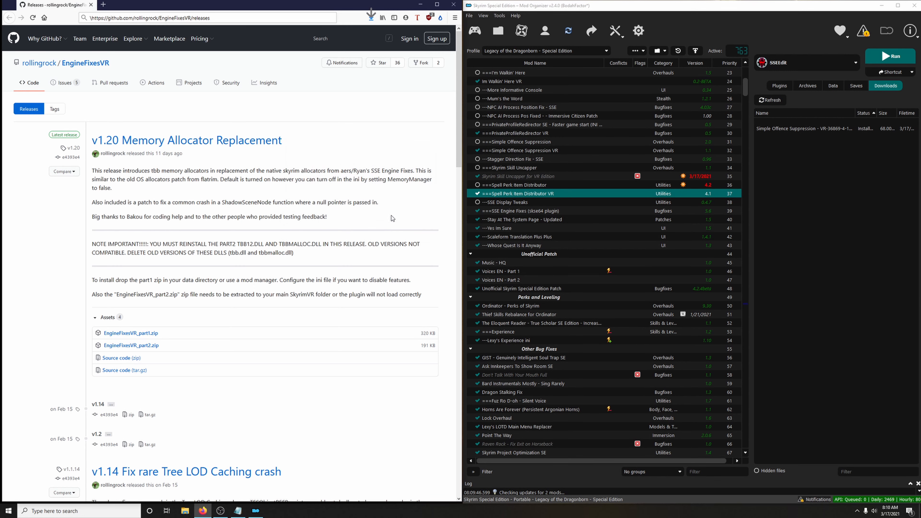
- Install the downloaded archive EngineFixesVR_part1.zip as a new mod named EngineFixesVR
{"action": "left_click", "coordinate": [503, 34]}
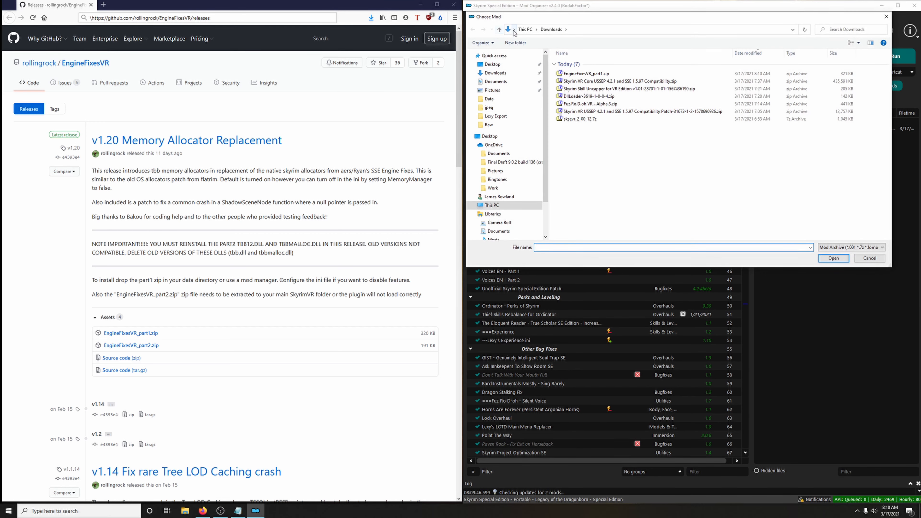
{"action": "left_click", "coordinate": [590, 75]}
{"action": "left_click", "coordinate": [846, 259]}
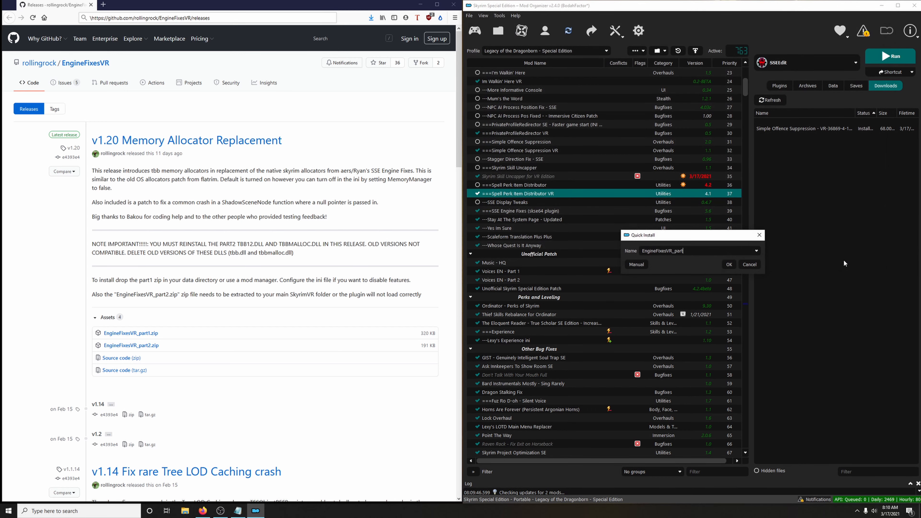
{"action": "left_click_drag", "start_coordinate": [673, 251], "coordinate": [714, 251]}
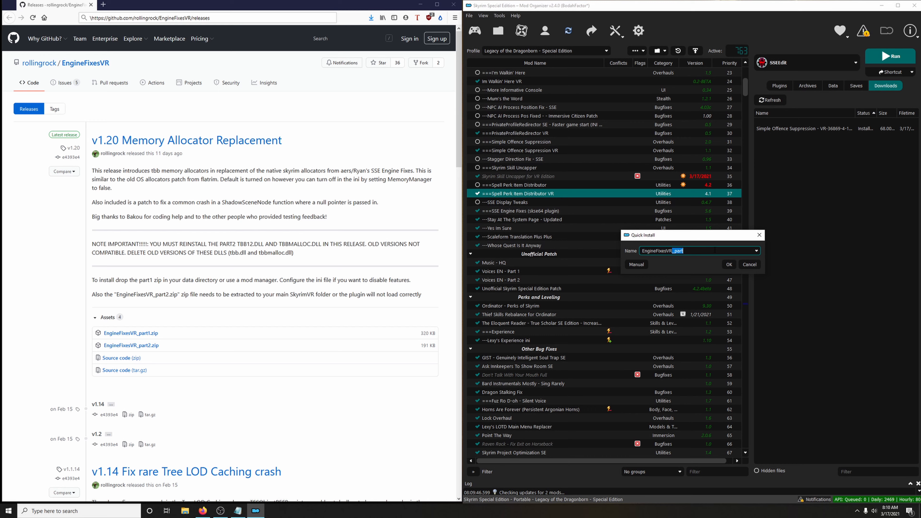
{"action": "key", "text": "BackSpace"}
{"action": "left_click", "coordinate": [731, 267]}
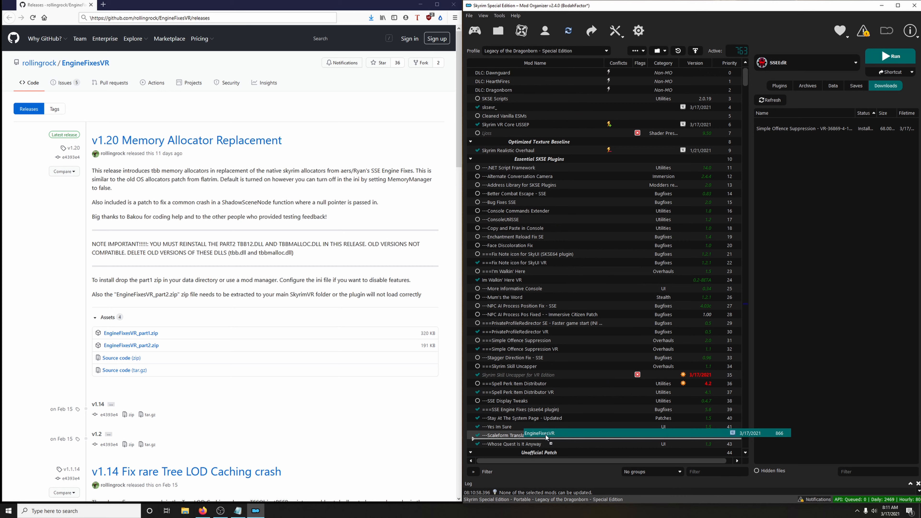
- Place EngineFixesVR directly below ===SSE Engine Fixes (skse64 plugin), enable it and disable the original
{"action": "left_click_drag", "start_coordinate": [546, 437], "coordinate": [512, 415]}
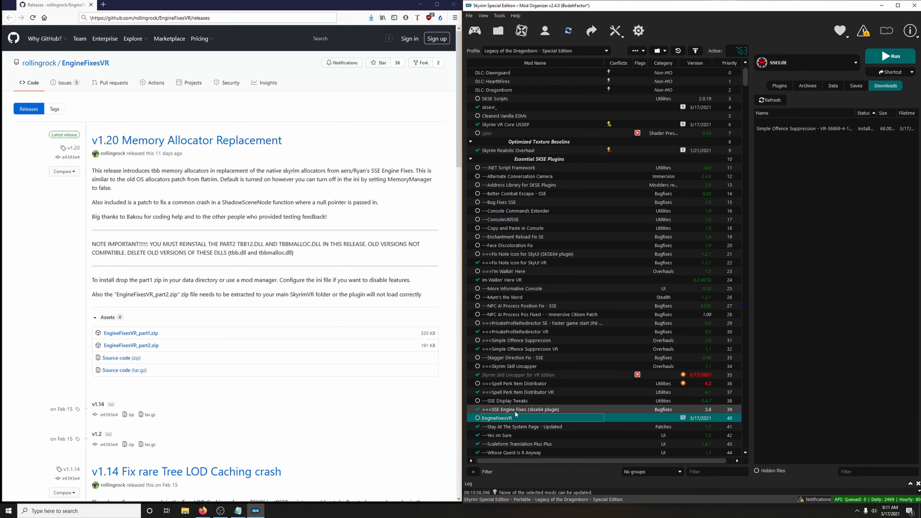
{"action": "left_click", "coordinate": [478, 418]}
{"action": "left_click", "coordinate": [477, 410]}
- Save EngineFixesVR_part2.zip from the v1.20 release and open the archive from the Downloads folder
{"action": "left_click", "coordinate": [152, 346]}
{"action": "left_click", "coordinate": [389, 226]}
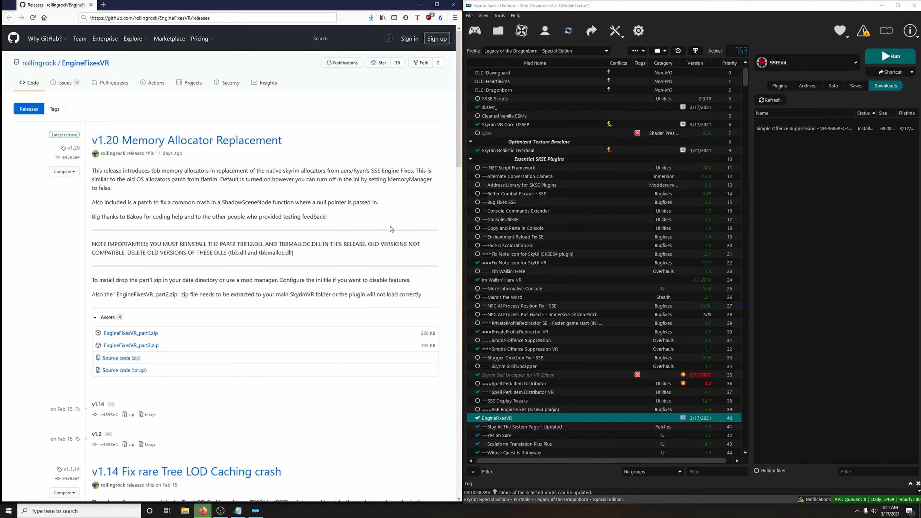
{"action": "left_click", "coordinate": [371, 17]}
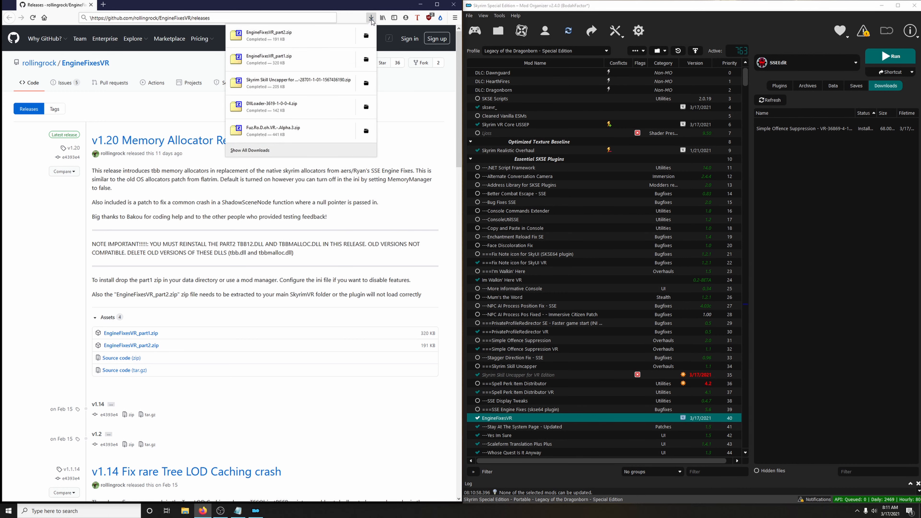
{"action": "left_click", "coordinate": [373, 39]}
{"action": "left_click_drag", "start_coordinate": [202, 57], "coordinate": [662, 54]}
{"action": "left_click", "coordinate": [420, 4]}
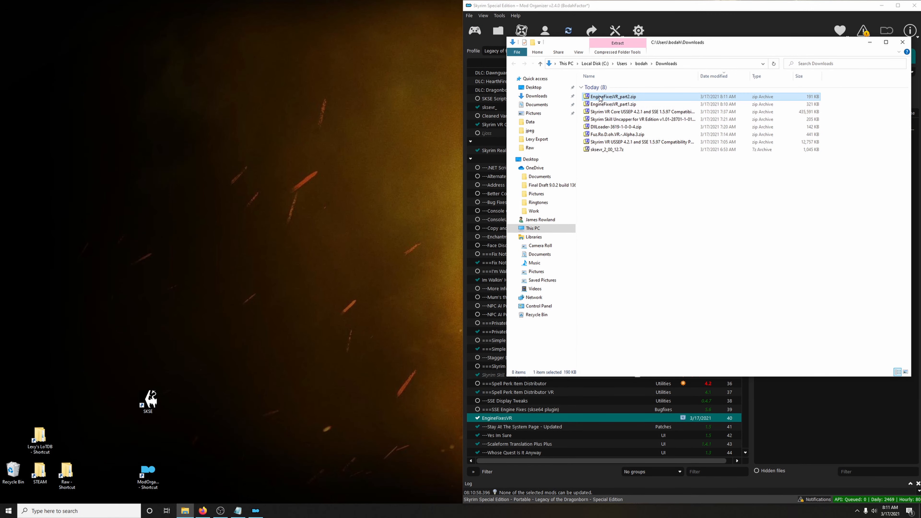
{"action": "double_click", "coordinate": [635, 97]}
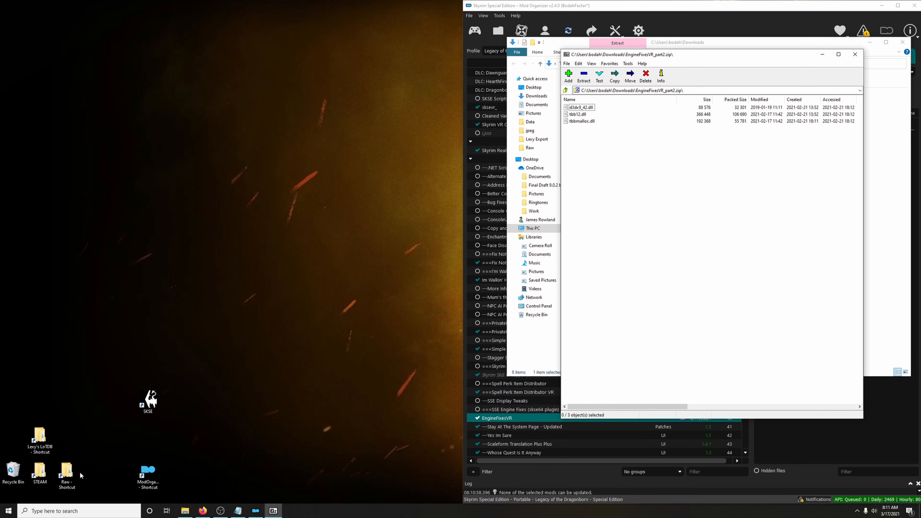
- Extract d3dx9_42.dll, tbb12.dll and tbbmalloc.dll into the SkyrimVR folder under steamapps\common, then return to the mod list
{"action": "double_click", "coordinate": [40, 474]}
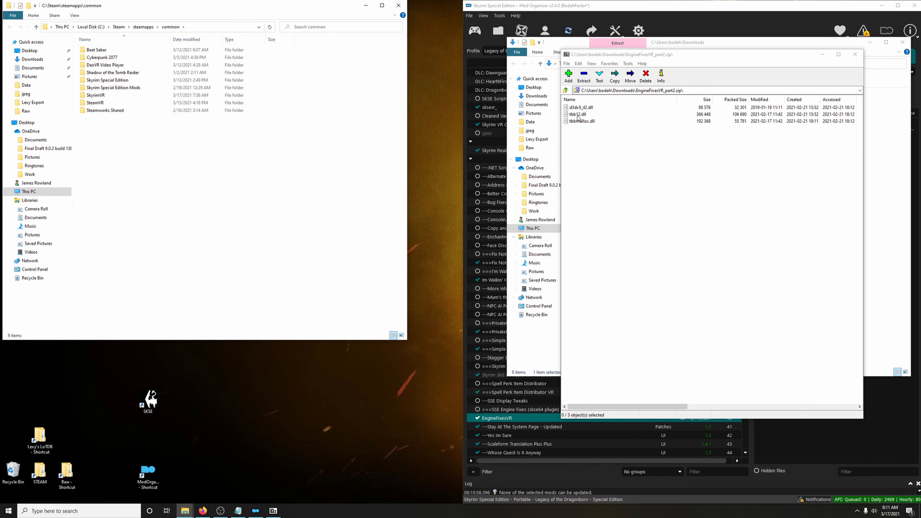
{"action": "left_click_drag", "start_coordinate": [603, 135], "coordinate": [102, 97]}
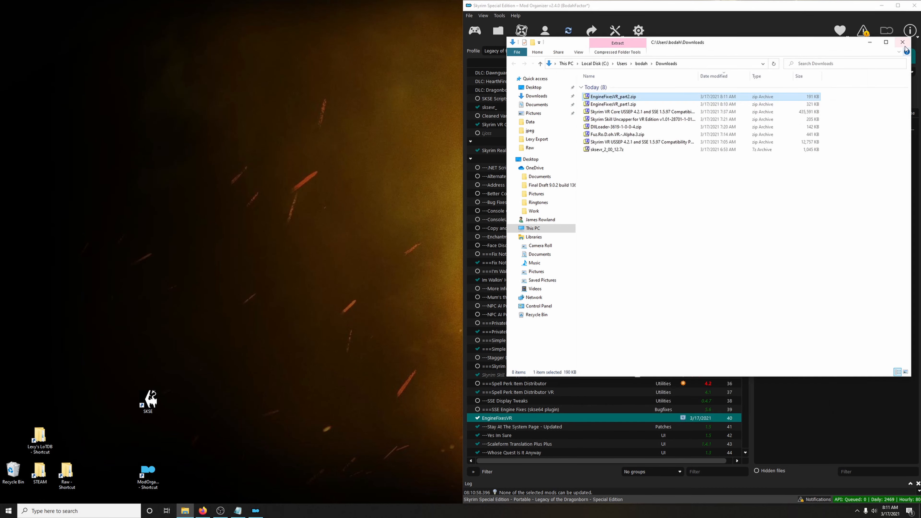
{"action": "left_click", "coordinate": [902, 42]}
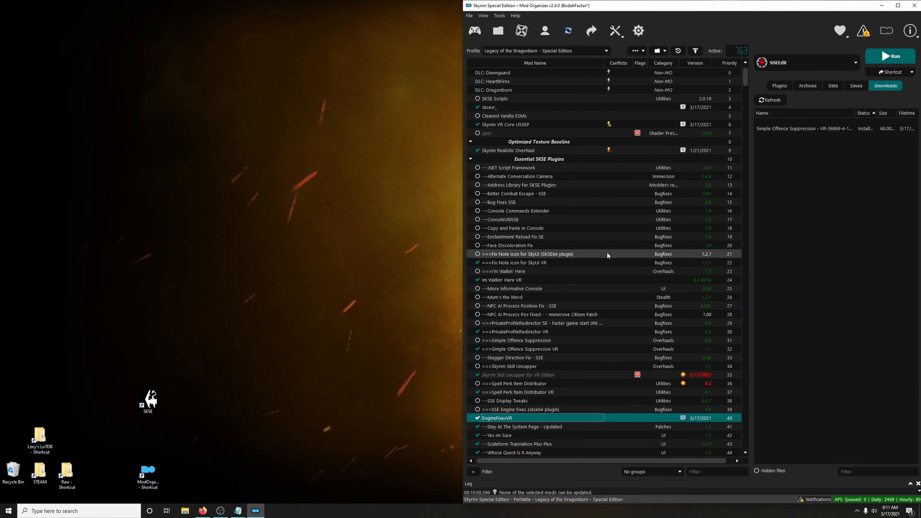
{"action": "scroll", "coordinate": [608, 255], "scroll_direction": "down", "scroll_amount": 4}
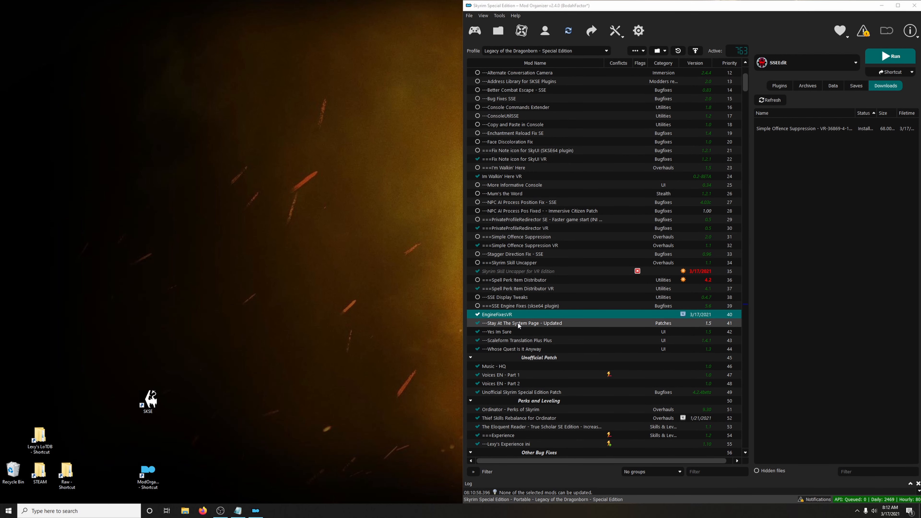
- Disable Stay At The System Page - Updated, Yes Im Sure, Scaleform Translation Plus Plus and Whose Quest Is It Anyway in the mod list
{"action": "key", "text": "Down"}
{"action": "key", "text": "Down"}
{"action": "key", "text": "Down"}
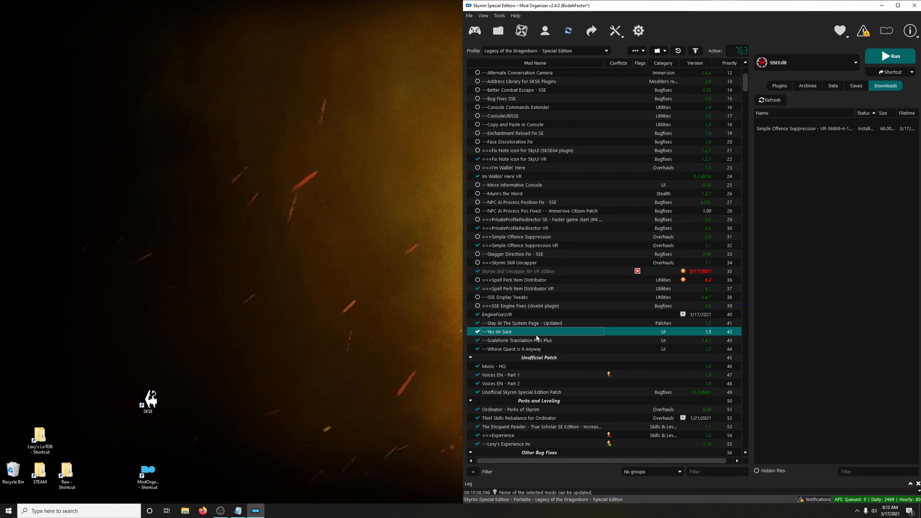
{"action": "left_click", "coordinate": [508, 323]}
{"action": "left_click", "coordinate": [477, 322]}
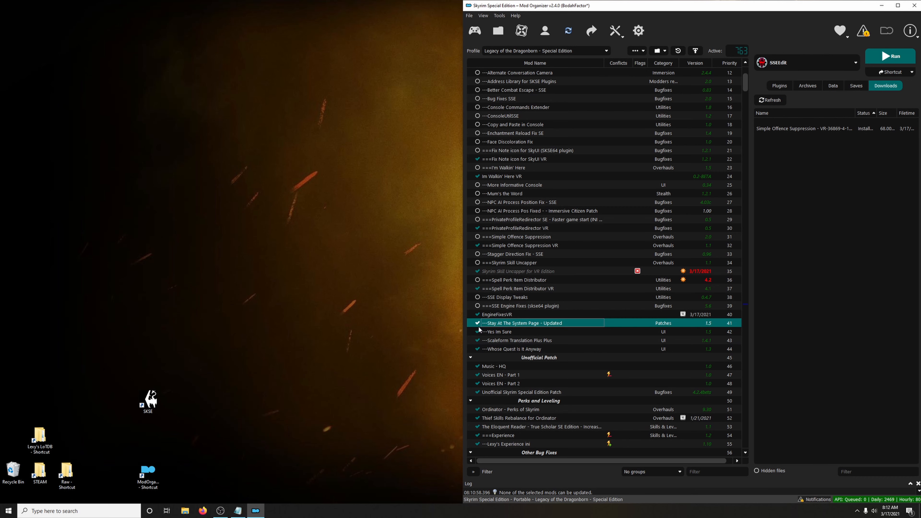
{"action": "left_click", "coordinate": [477, 331]}
{"action": "left_click", "coordinate": [477, 340]}
{"action": "left_click", "coordinate": [478, 349]}
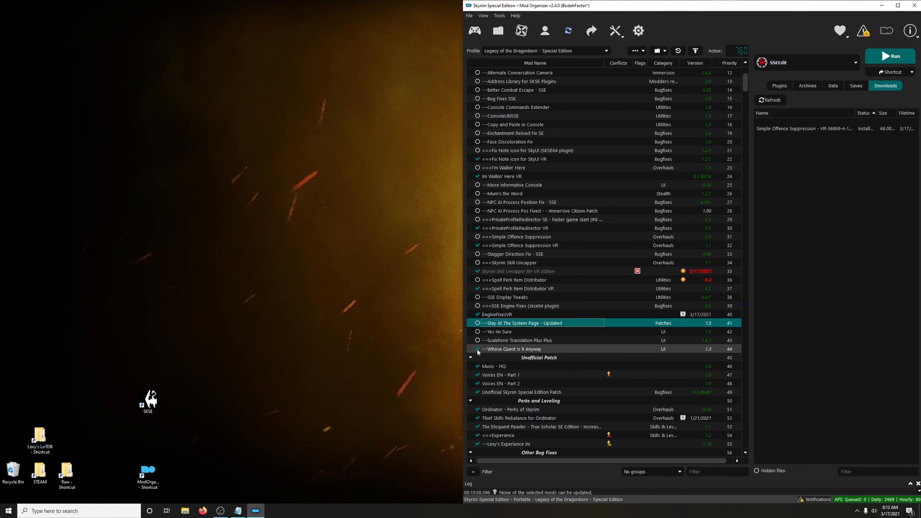
- Disable ===Experience and Lexy's Experience ini in the Perks and Leveling section
{"action": "scroll", "coordinate": [599, 353], "scroll_direction": "down", "scroll_amount": 8}
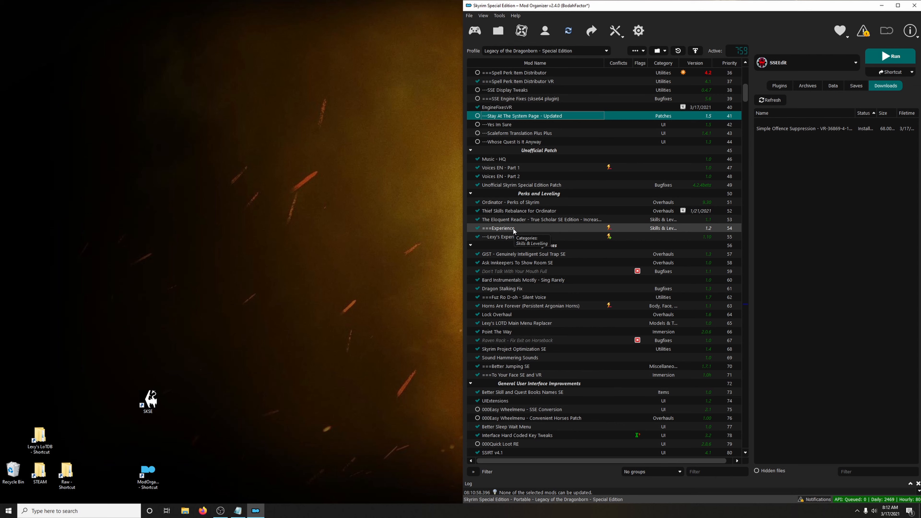
{"action": "left_click", "coordinate": [477, 228]}
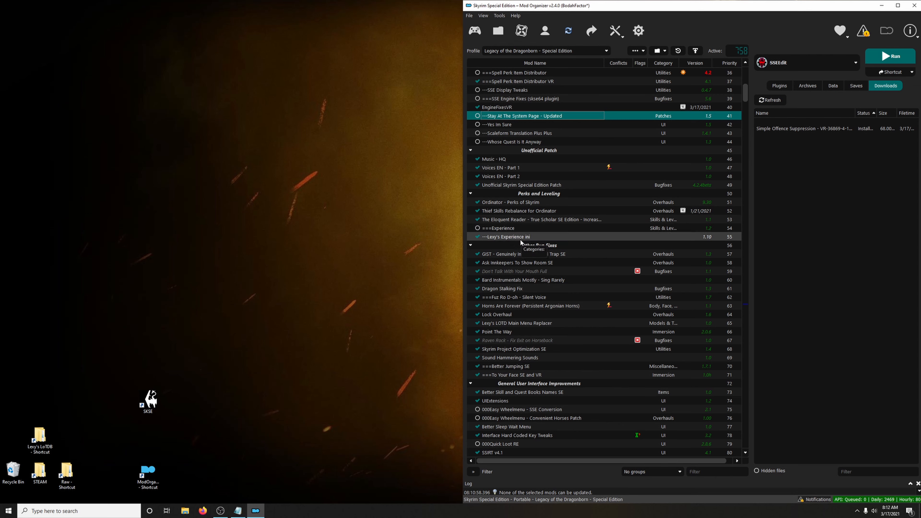
{"action": "left_click", "coordinate": [477, 237]}
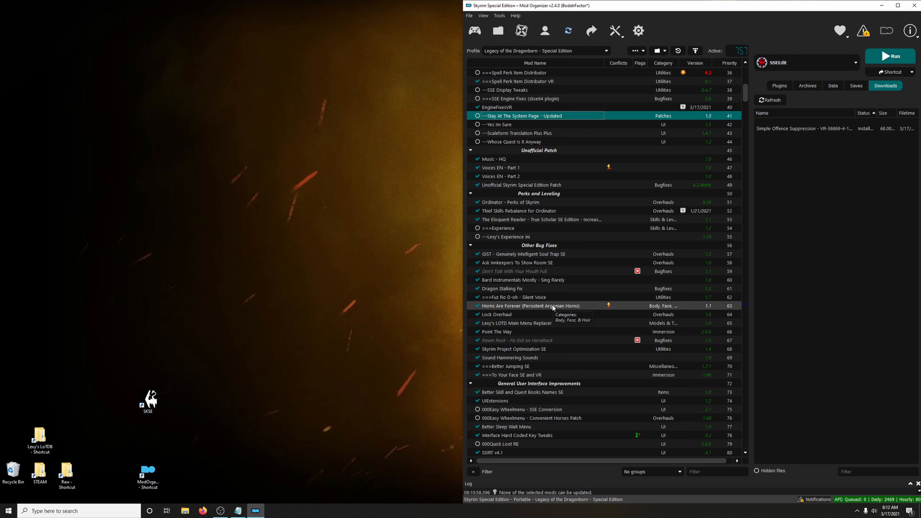
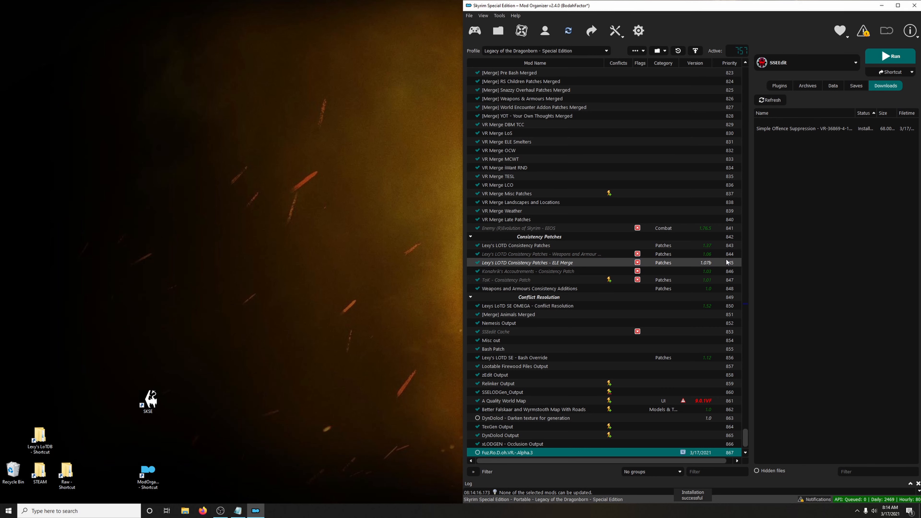
- Move Fuz.Ro.D.oh.VR.-Alpha.3 directly below ===Fuz Ro D-oh - Silent Voice and enable it in that mod's place
{"action": "left_click_drag", "start_coordinate": [501, 452], "coordinate": [541, 227]}
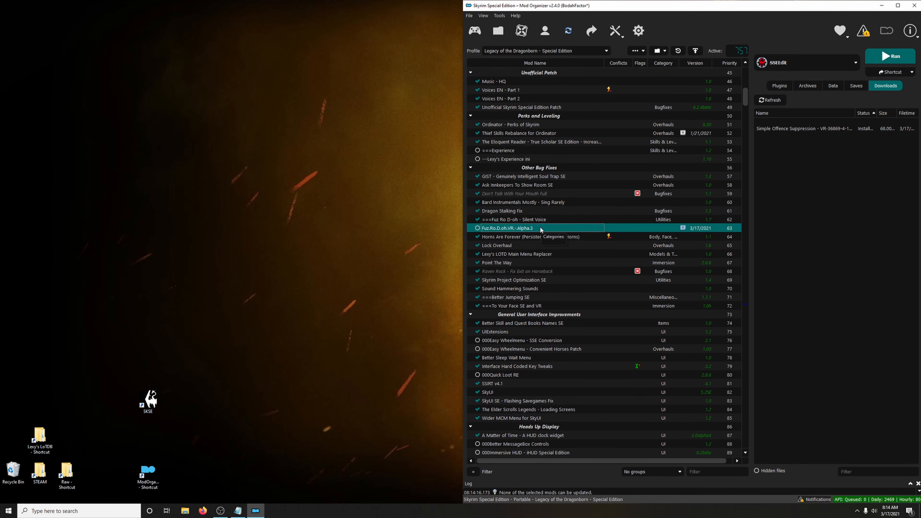
{"action": "left_click", "coordinate": [478, 228]}
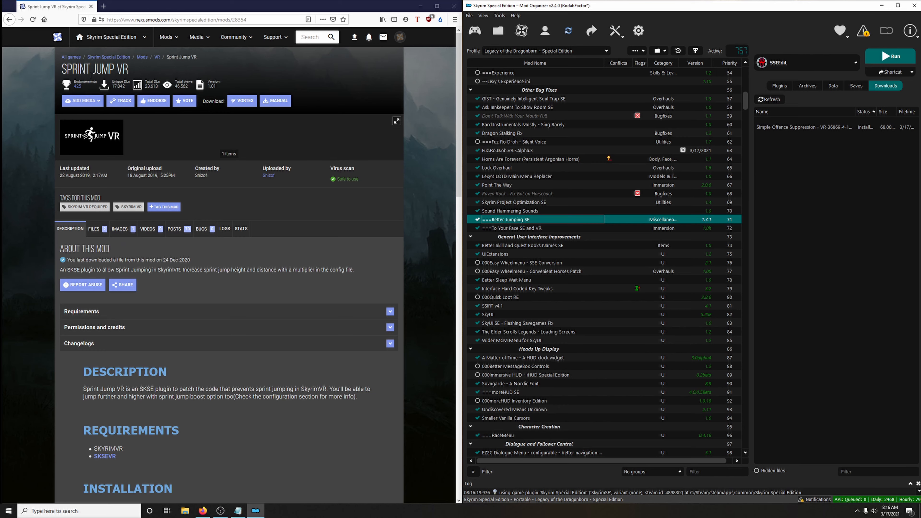
- Download the SprintJumpVR main file from its Nexus page through the mod manager and install it as Sprint Jump VR
{"action": "left_click", "coordinate": [95, 228]}
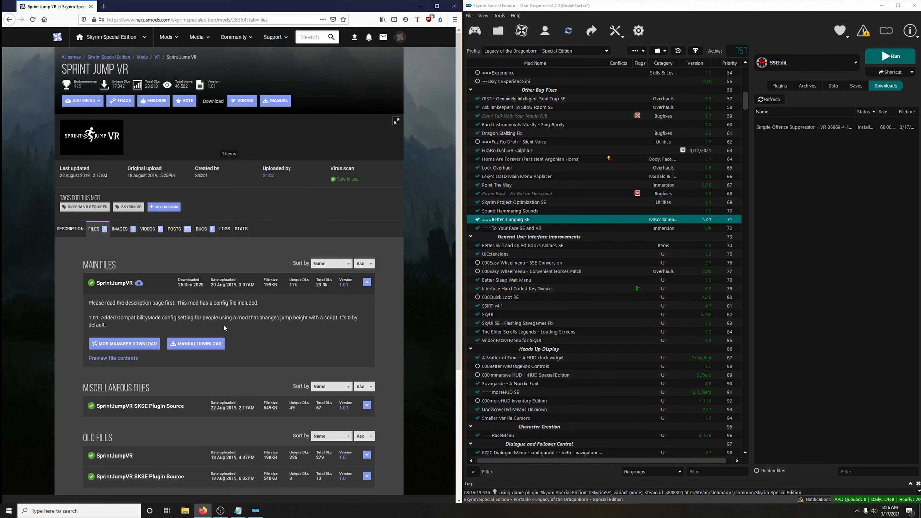
{"action": "left_click", "coordinate": [147, 343]}
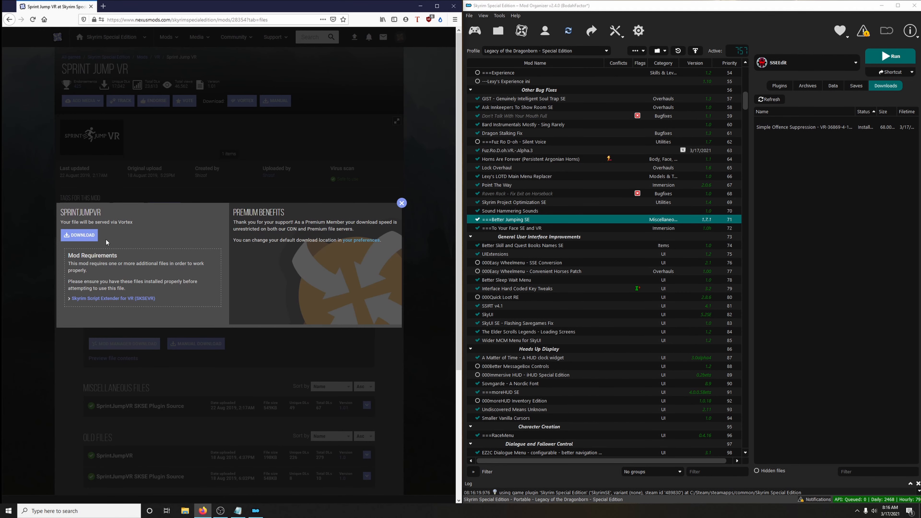
{"action": "left_click", "coordinate": [83, 235]}
{"action": "left_click", "coordinate": [402, 203]}
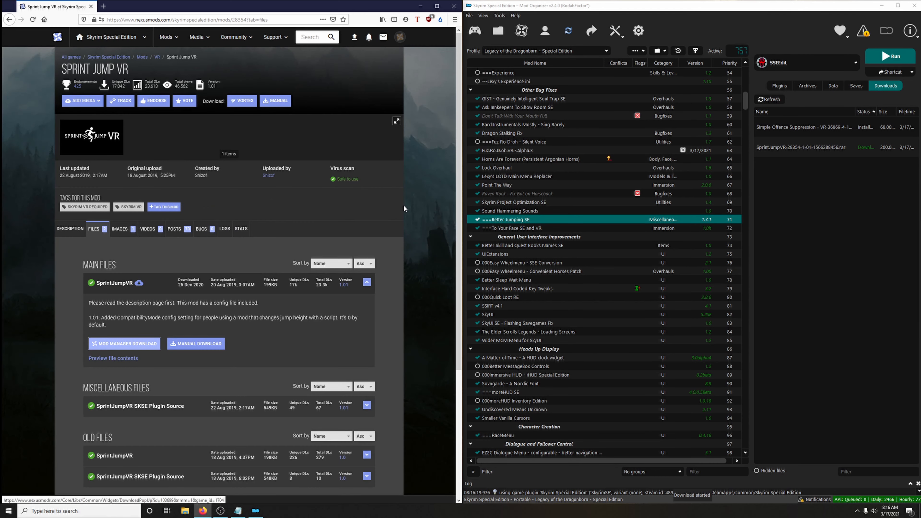
{"action": "double_click", "coordinate": [802, 147]}
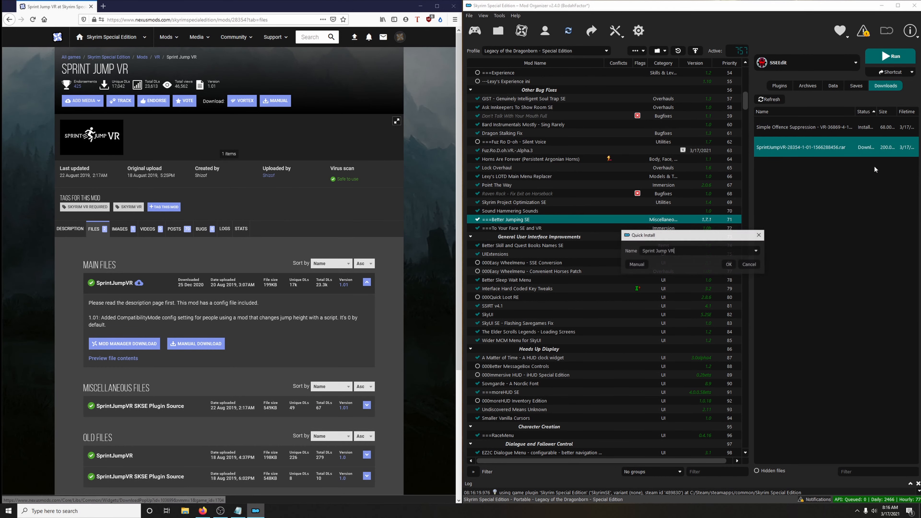
{"action": "left_click", "coordinate": [729, 264]}
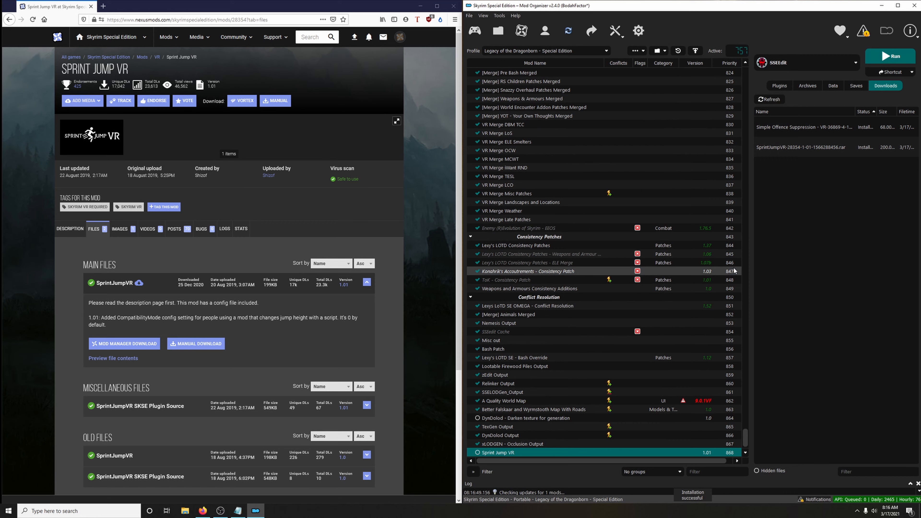
- Move Sprint Jump VR directly below ===Better Jumping SE and make it active in place of that mod
{"action": "left_click_drag", "start_coordinate": [501, 452], "coordinate": [531, 297]}
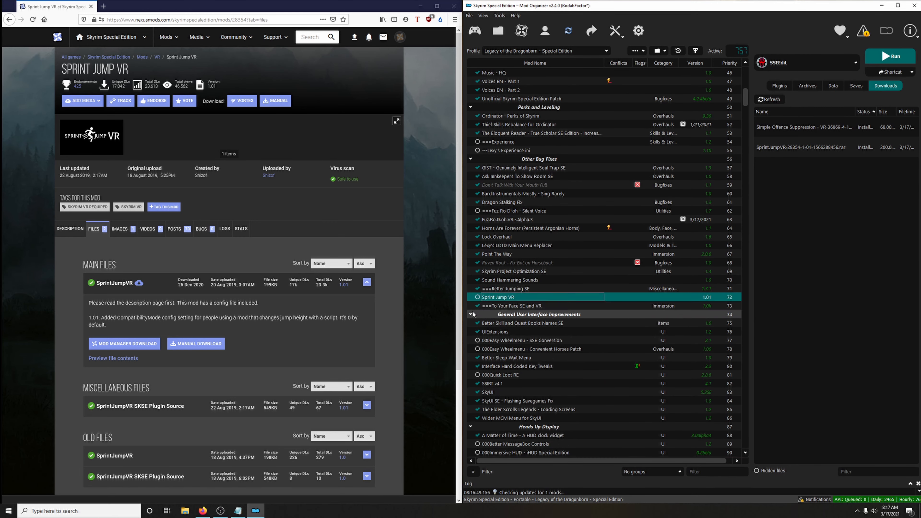
{"action": "left_click", "coordinate": [477, 289]}
- Download the To Your Face VR file from the To Your Face SE and VR Nexus page through the mod manager
{"action": "scroll", "coordinate": [506, 308], "scroll_direction": "down", "scroll_amount": 2}
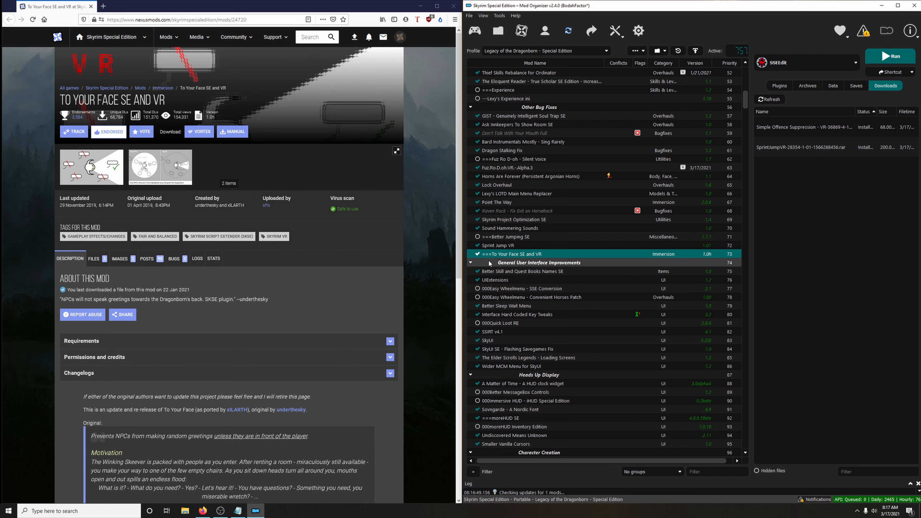
{"action": "left_click", "coordinate": [96, 259]}
{"action": "scroll", "coordinate": [101, 269], "scroll_direction": "down", "scroll_amount": 3}
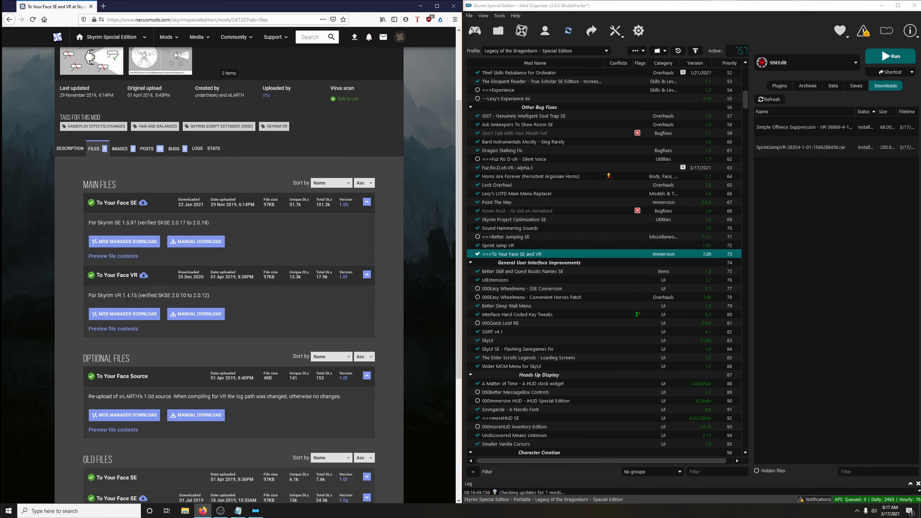
{"action": "left_click", "coordinate": [133, 315]}
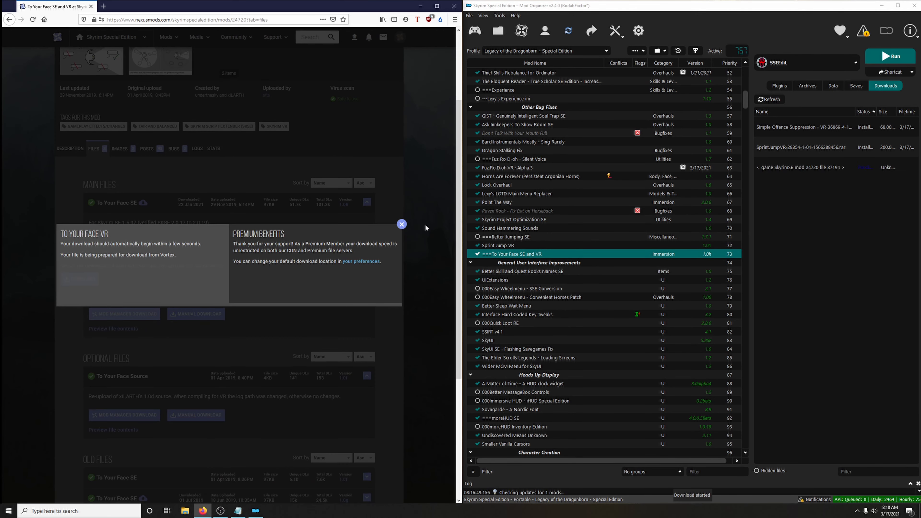
{"action": "left_click", "coordinate": [402, 224]}
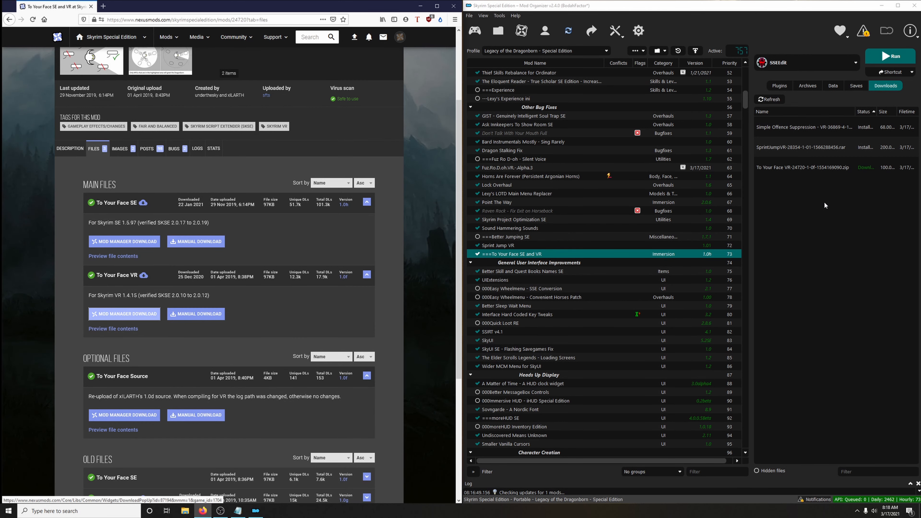
- Install the downloaded To Your Face VR archive under the name ===To Your Face VR
{"action": "double_click", "coordinate": [788, 170]}
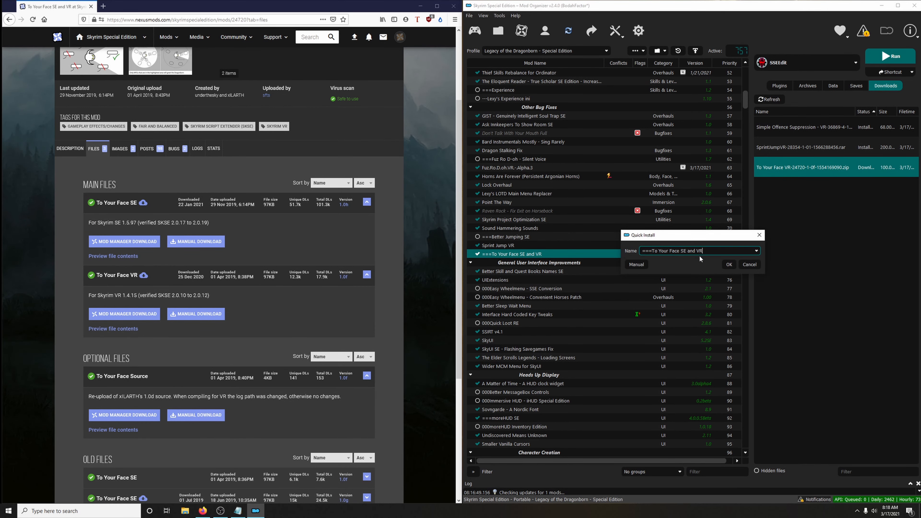
{"action": "left_click_drag", "start_coordinate": [680, 250], "coordinate": [695, 251]}
{"action": "key", "text": "BackSpace"}
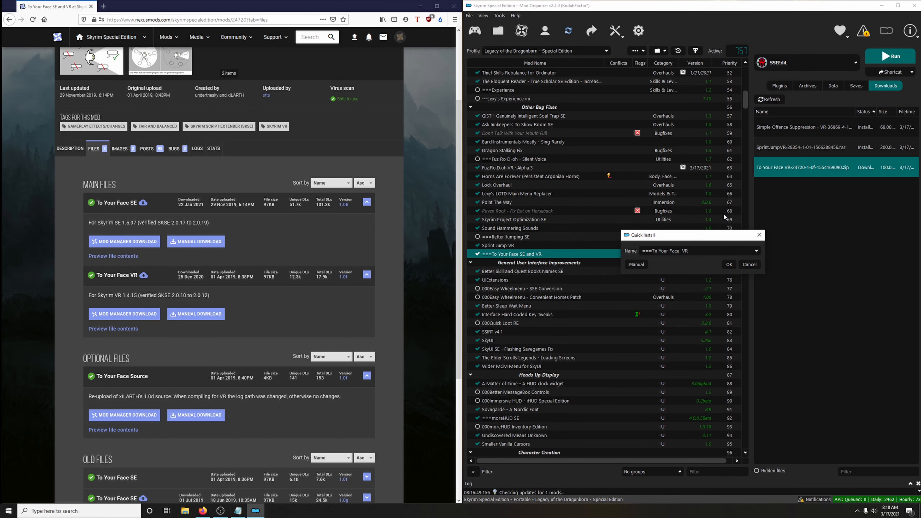
{"action": "left_click", "coordinate": [728, 264]}
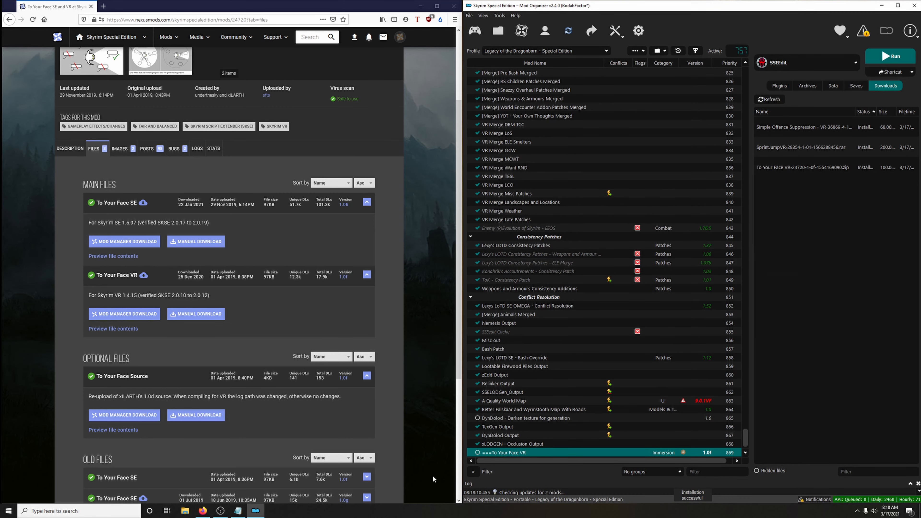
- Move ===To Your Face VR directly below ===To Your Face SE and VR, and make it active instead of that mod
{"action": "left_click_drag", "start_coordinate": [504, 454], "coordinate": [549, 144]}
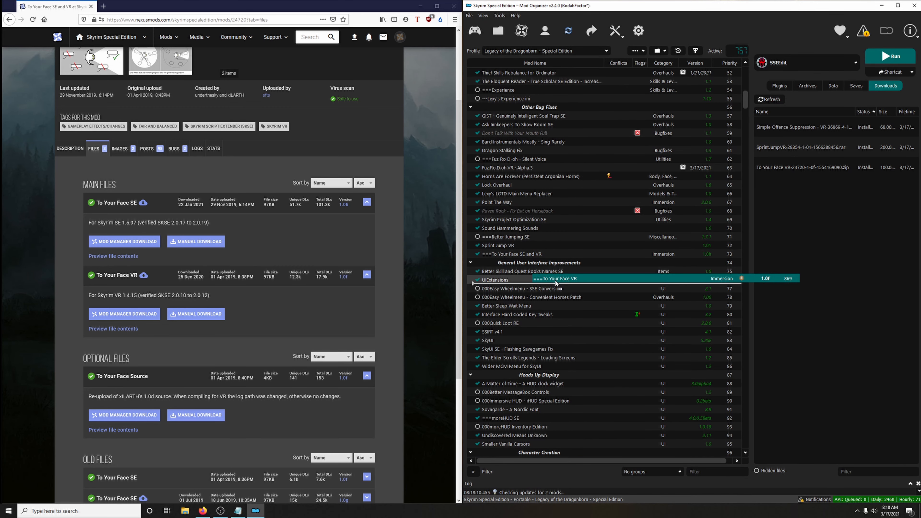
{"action": "left_click_drag", "start_coordinate": [556, 283], "coordinate": [561, 258]}
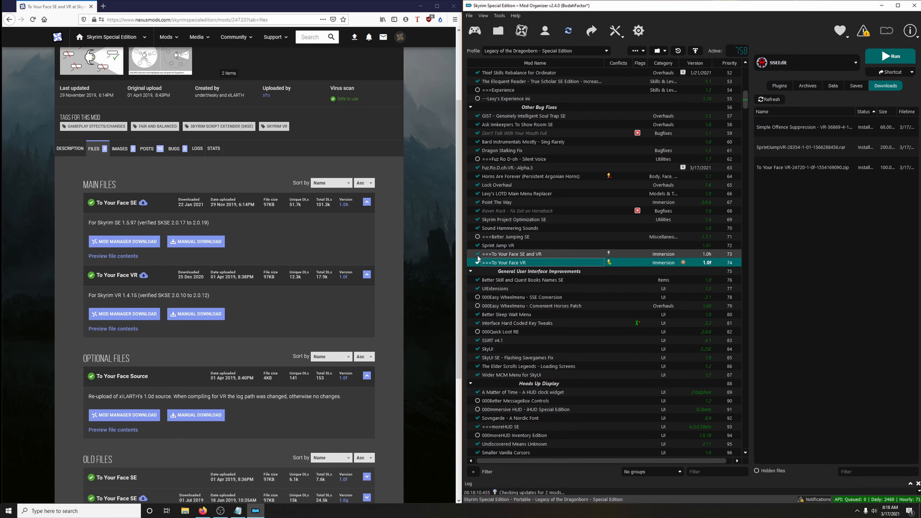
{"action": "left_click", "coordinate": [477, 262]}
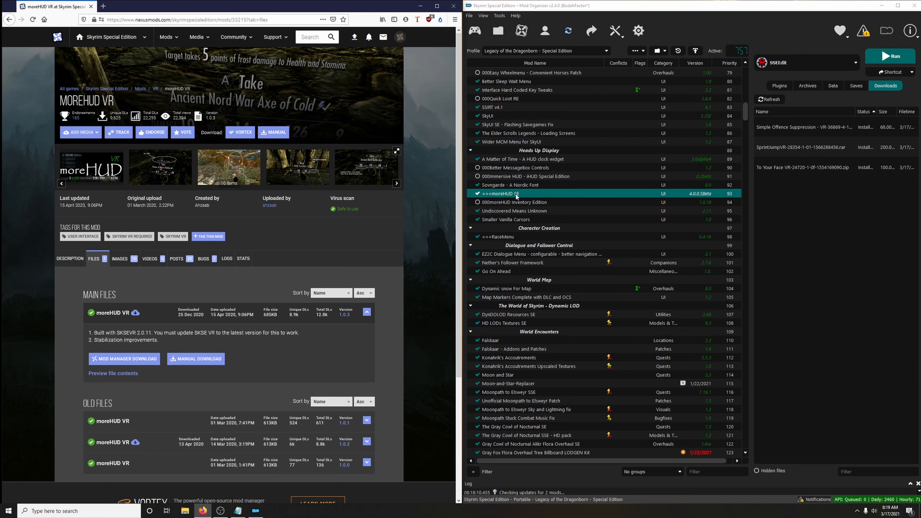
- Download the moreHUD VR main file through the mod manager and install it without unpacking its BSA
{"action": "left_click", "coordinate": [137, 359]}
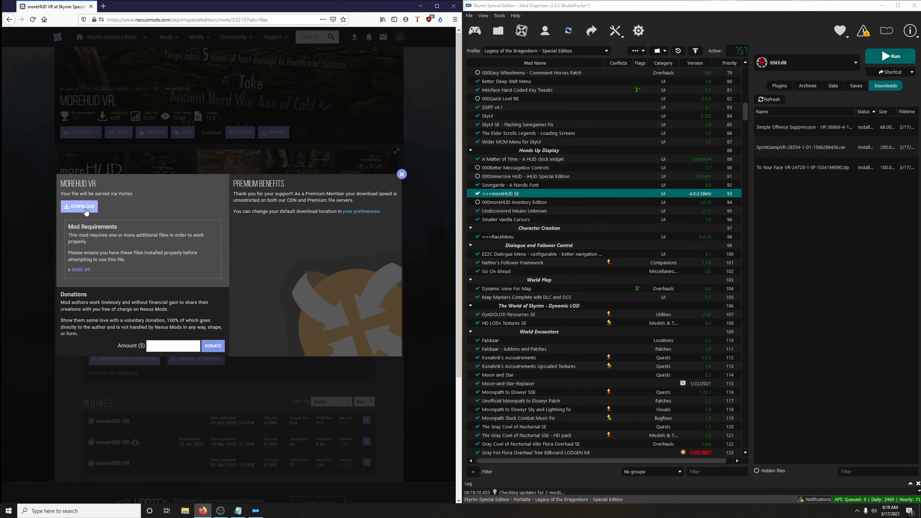
{"action": "left_click", "coordinate": [79, 206]}
{"action": "left_click", "coordinate": [401, 175]}
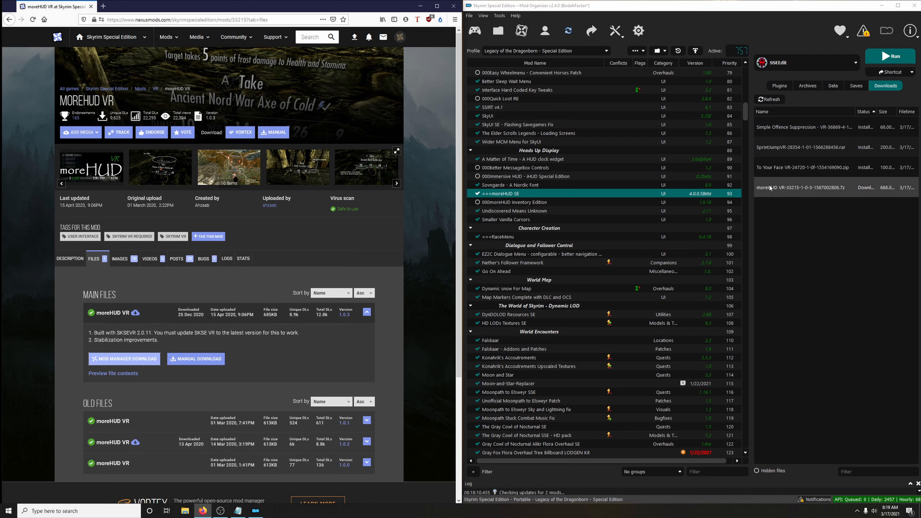
{"action": "double_click", "coordinate": [785, 190]}
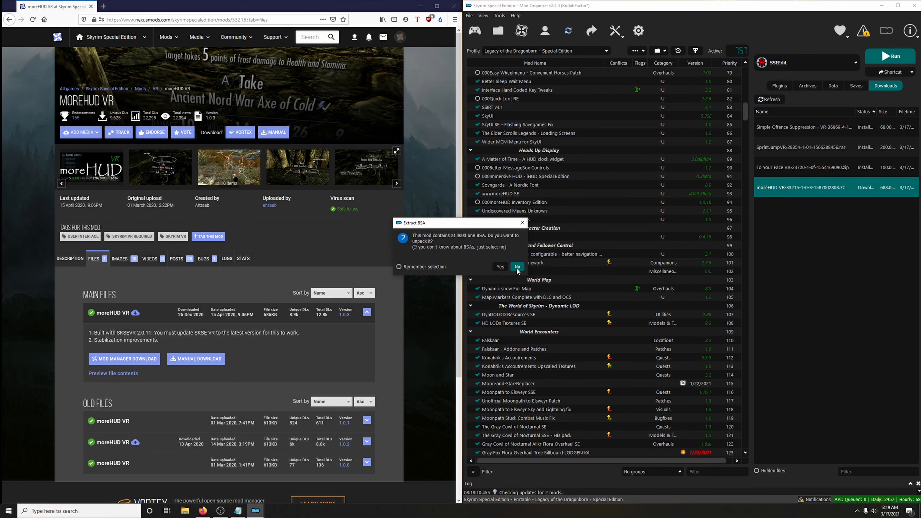
{"action": "left_click", "coordinate": [517, 267]}
- Move moreHUD VR directly below ===moreHUD SE, enable it and disable ===moreHUD SE
{"action": "left_click_drag", "start_coordinate": [507, 452], "coordinate": [543, 234]}
{"action": "left_click", "coordinate": [477, 237]}
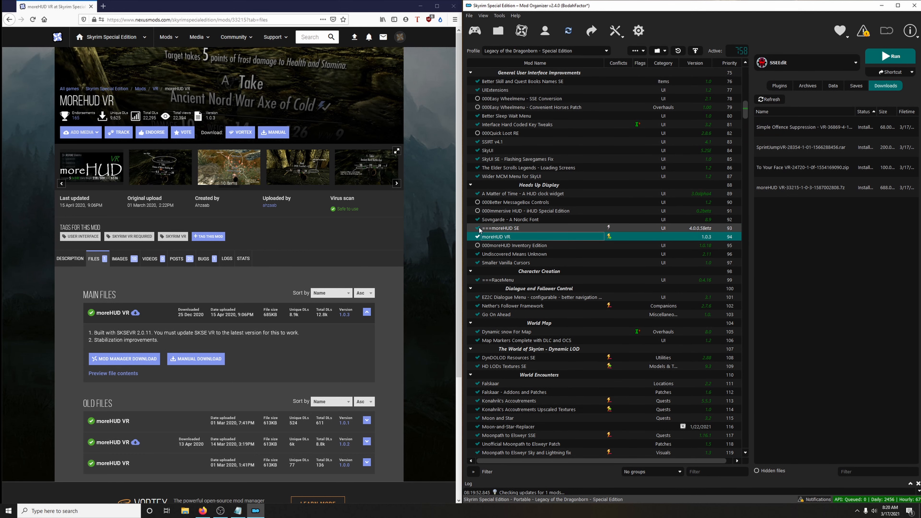
{"action": "left_click", "coordinate": [479, 228]}
- Download the optional RaceMenu VR 0.4.14 file from the RaceMenu Nexus page through the mod manager
{"action": "left_click", "coordinate": [525, 280]}
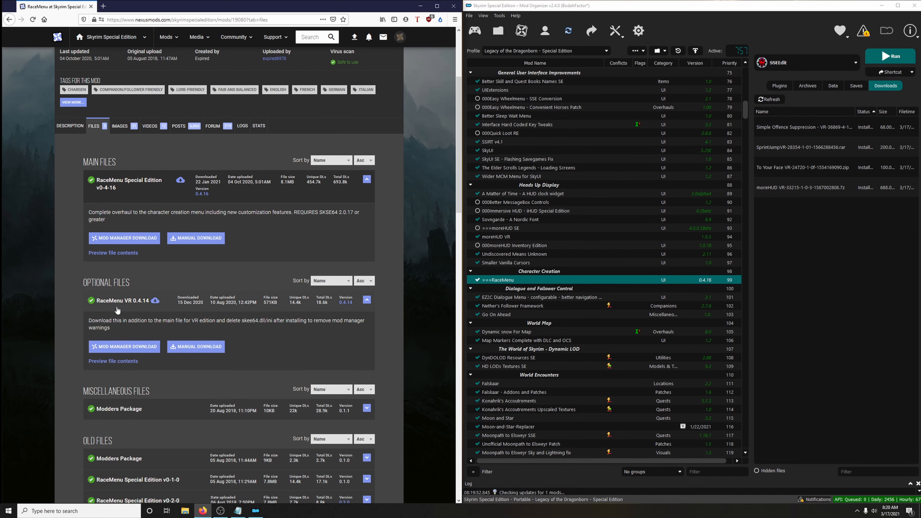
{"action": "left_click", "coordinate": [144, 348]}
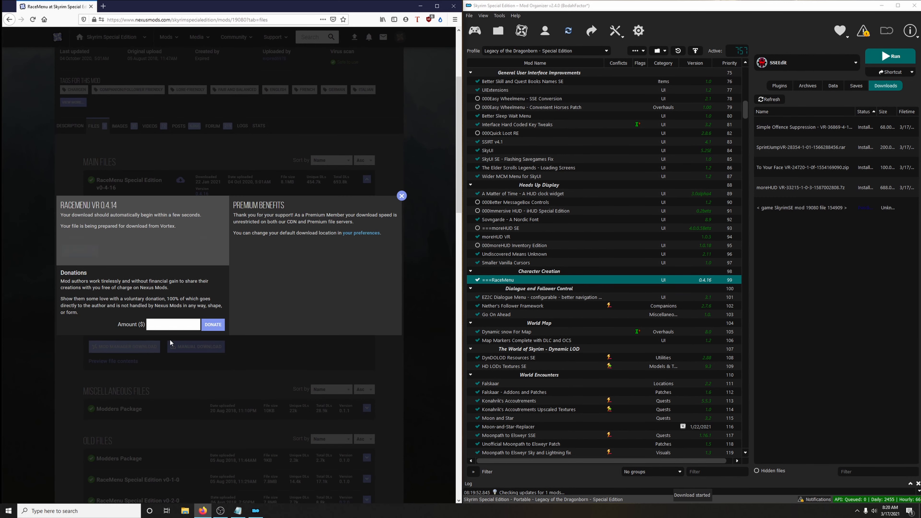
{"action": "left_click", "coordinate": [404, 197]}
- Install the downloaded RaceMenu VR archive as a separate mod named RaceMenu VR 0.4.14
{"action": "double_click", "coordinate": [806, 207]}
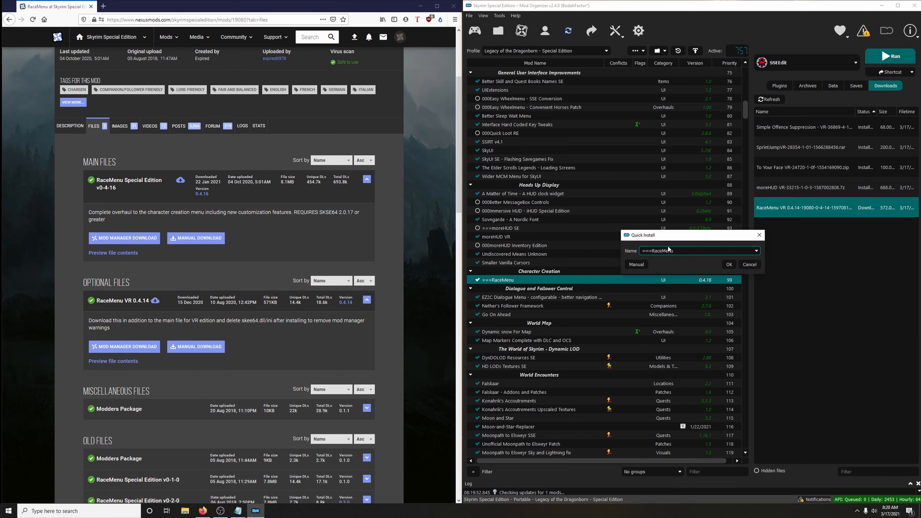
{"action": "left_click", "coordinate": [757, 250]}
{"action": "left_click", "coordinate": [675, 271]}
{"action": "left_click", "coordinate": [731, 265]}
- Move RaceMenu VR 0.4.14 directly below ===RaceMenu, enable it and disable ===RaceMenu
{"action": "left_click_drag", "start_coordinate": [510, 452], "coordinate": [529, 149]}
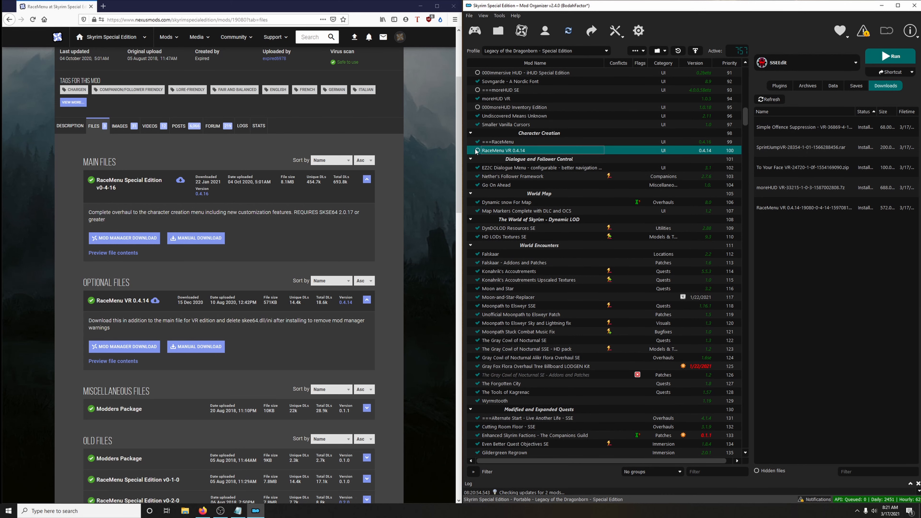
{"action": "left_click", "coordinate": [478, 151]}
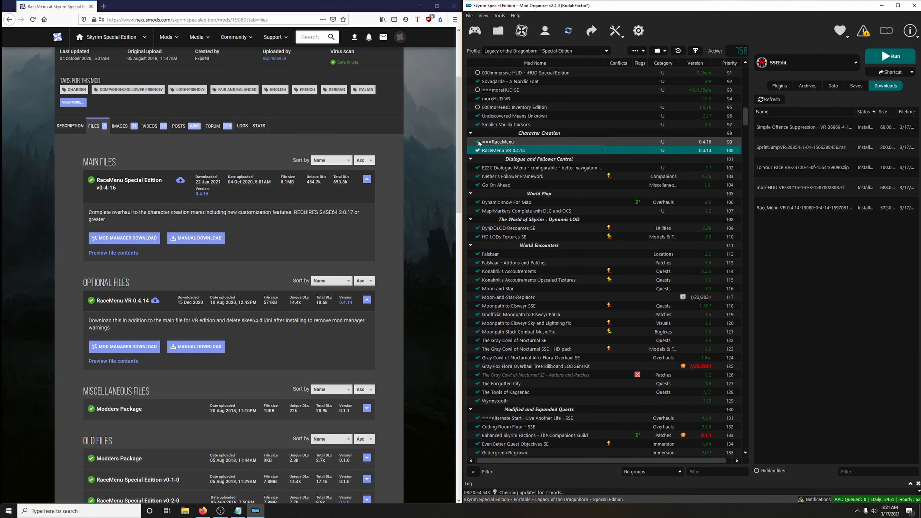
{"action": "left_click", "coordinate": [478, 142]}
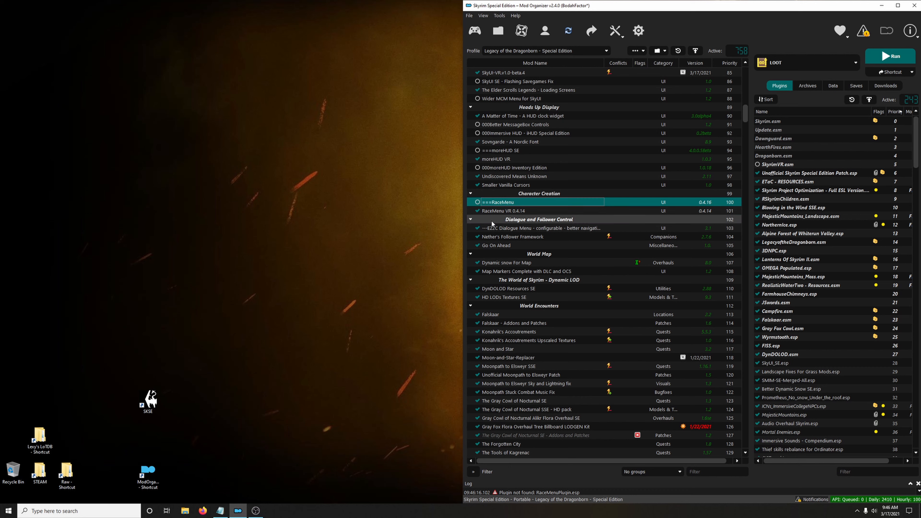
- Enable ===RaceMenu and delete the SKSE folder from its mod folder in File Explorer
{"action": "left_click", "coordinate": [478, 202]}
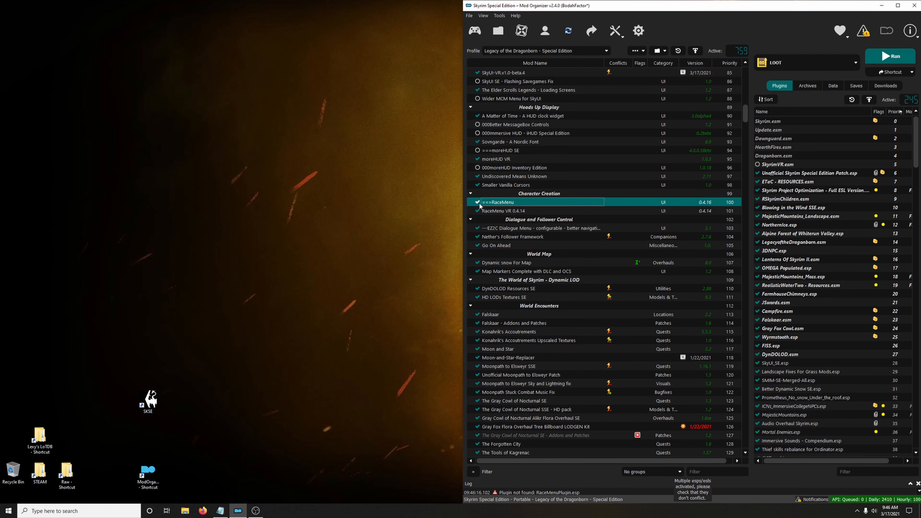
{"action": "right_click", "coordinate": [504, 206]}
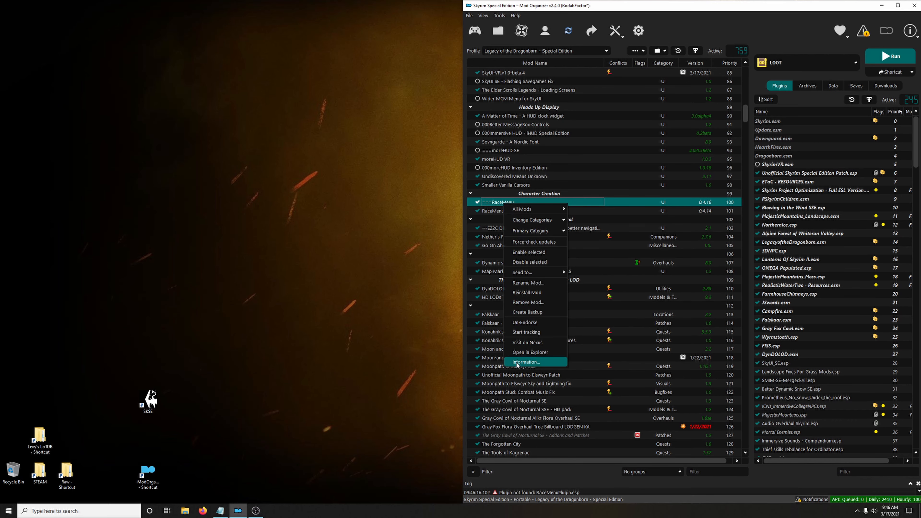
{"action": "left_click", "coordinate": [526, 358]}
{"action": "left_click", "coordinate": [569, 105]}
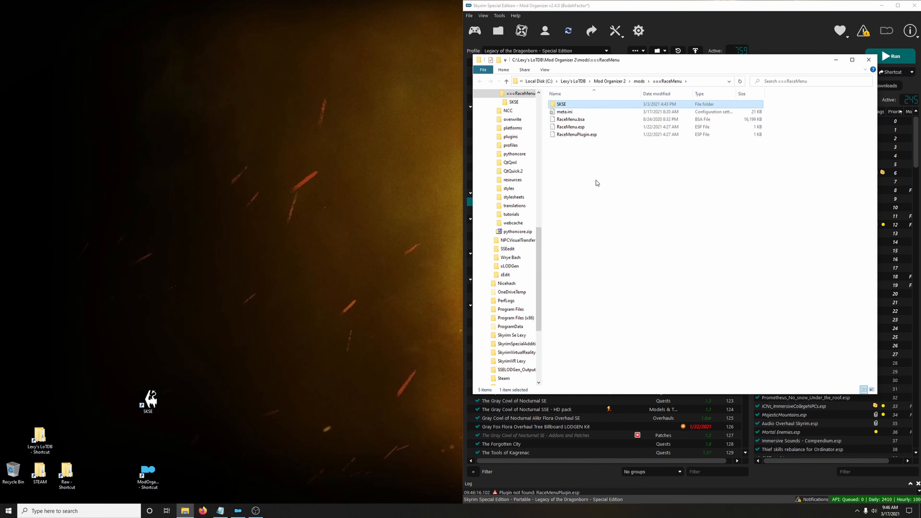
{"action": "key", "text": "Delete"}
{"action": "left_click", "coordinate": [869, 60]}
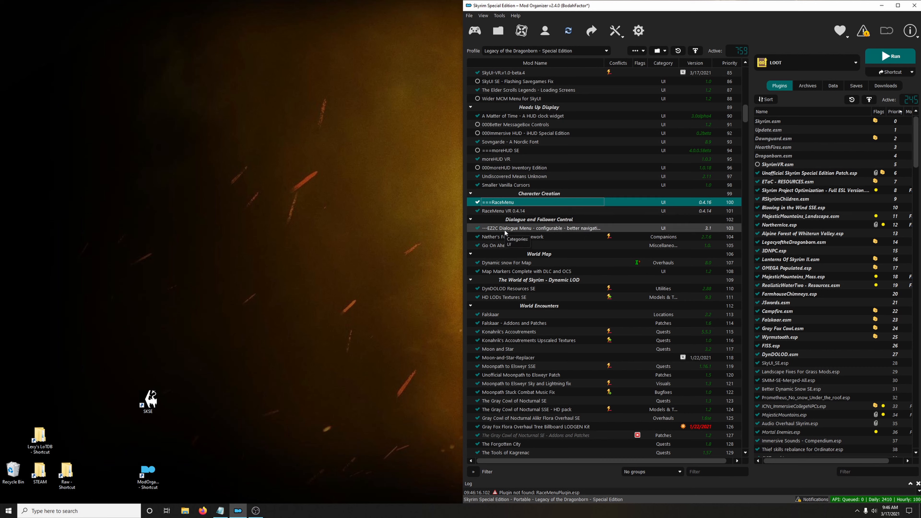
- Disable the ---EZ2C Dialogue Menu and ---Interface Hard Coded Key Tweaks mods
{"action": "left_click", "coordinate": [478, 229]}
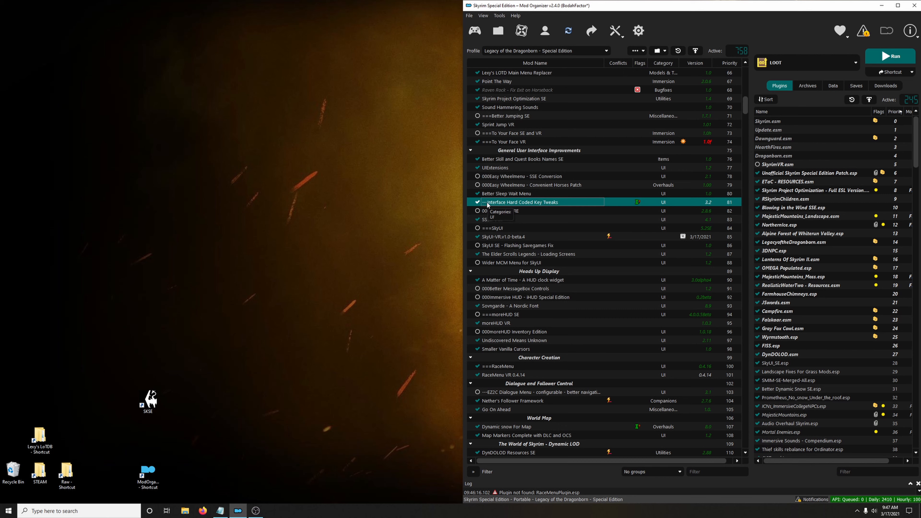
{"action": "left_click", "coordinate": [478, 202]}
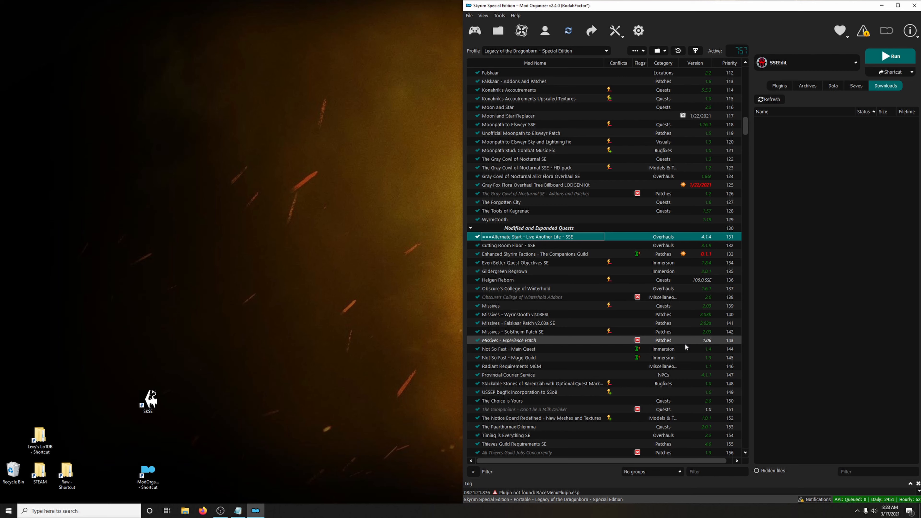
- Start extracting Alternate Start - Live Another Life - Textures.bsa and browse to the Mod Organizer 2 mods folder as its destination
{"action": "left_click", "coordinate": [809, 88]}
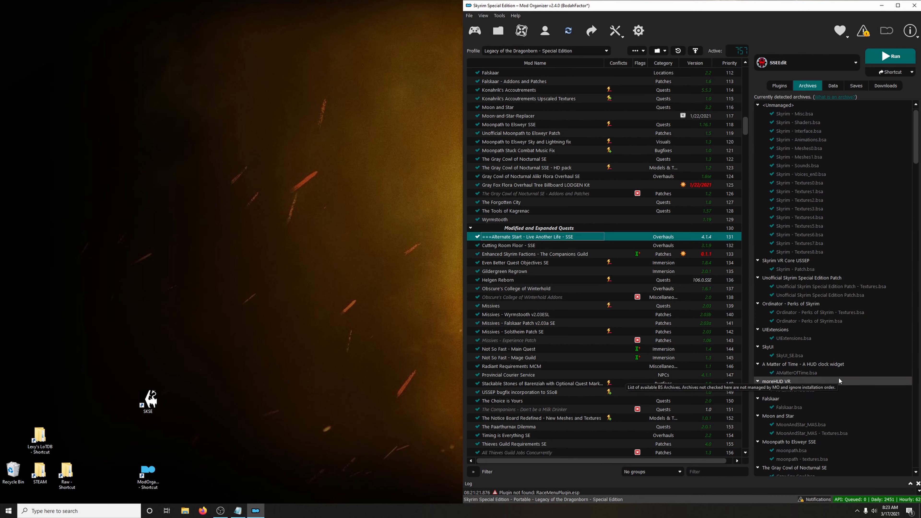
{"action": "scroll", "coordinate": [823, 194], "scroll_direction": "down", "scroll_amount": 15}
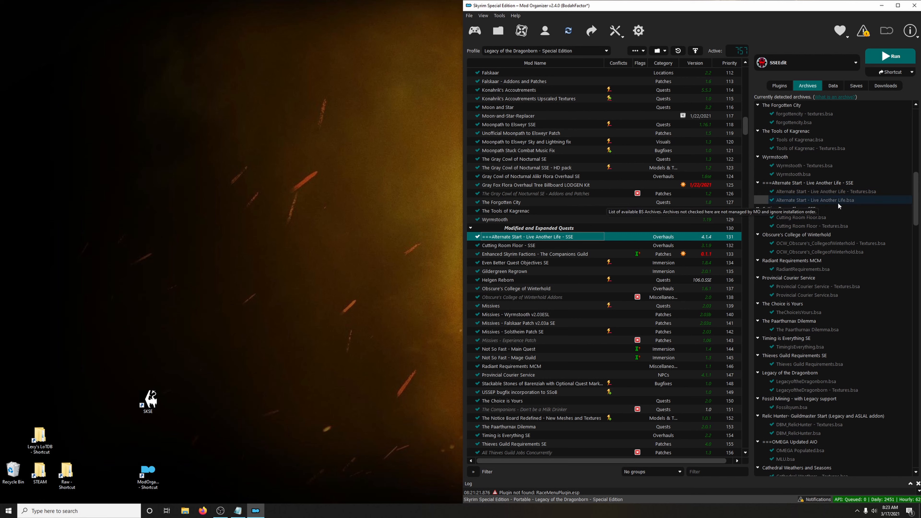
{"action": "right_click", "coordinate": [838, 192]}
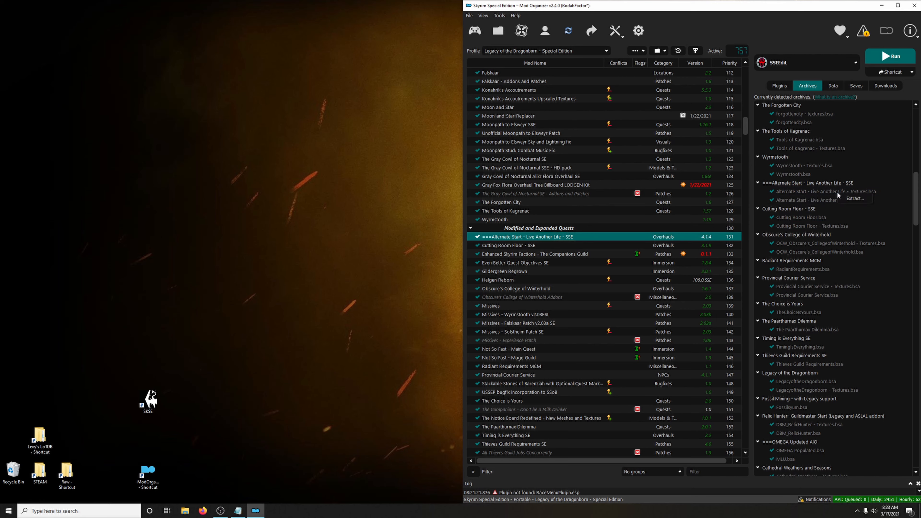
{"action": "left_click", "coordinate": [850, 200]}
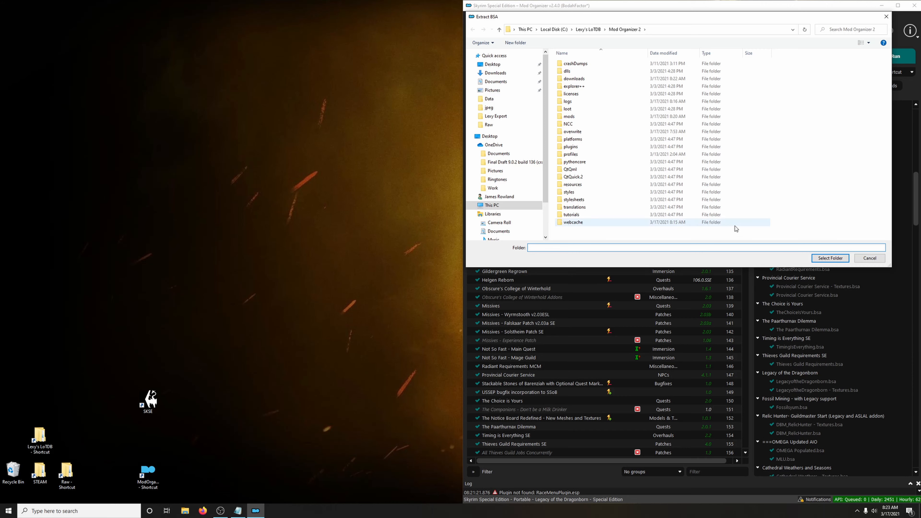
{"action": "left_click", "coordinate": [619, 31]}
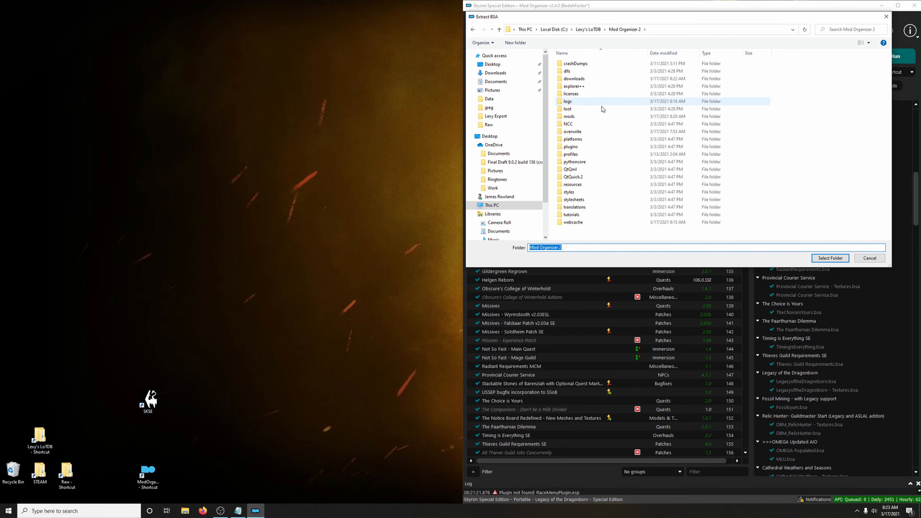
{"action": "double_click", "coordinate": [571, 116]}
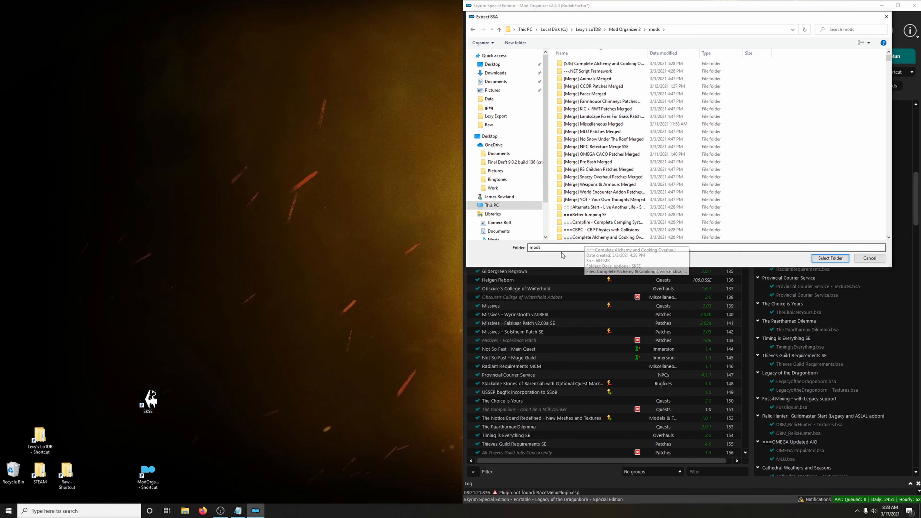
{"action": "type", "text": "alternate"}
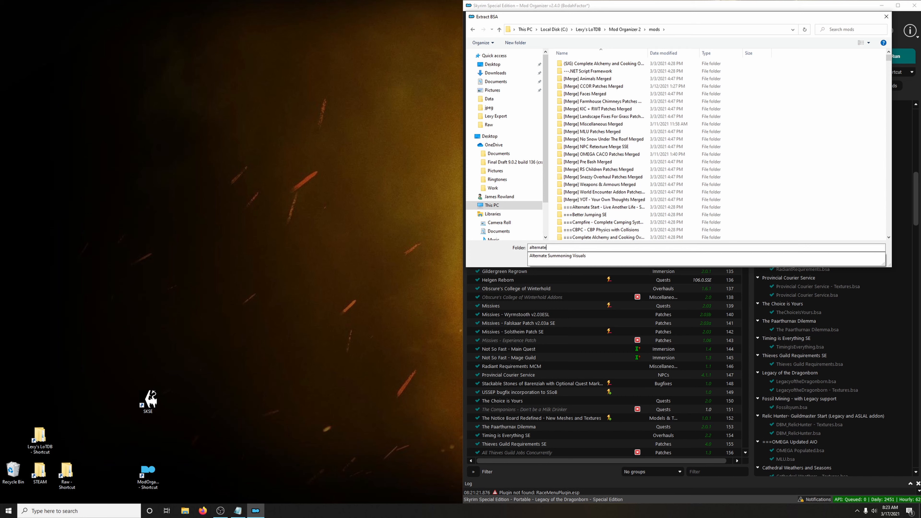
{"action": "type", "text": "n"}
{"action": "key", "text": "BackSpace"}
{"action": "key", "text": "BackSpace"}
{"action": "key", "text": "BackSpace"}
{"action": "key", "text": "BackSpace"}
{"action": "key", "text": "BackSpace"}
{"action": "key", "text": "BackSpace"}
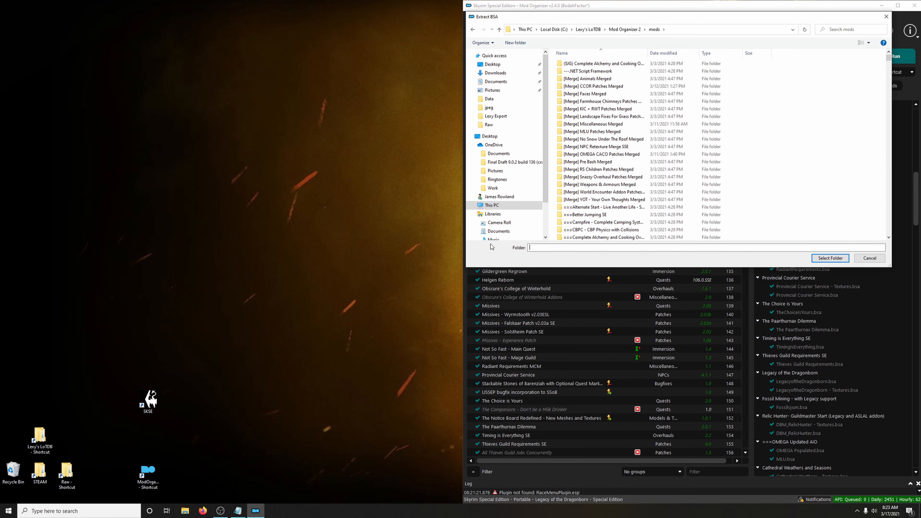
- Extract the textures archive into the ===Alternate Start - Live Another Life - SSE mod folder
{"action": "type", "text": "==="}
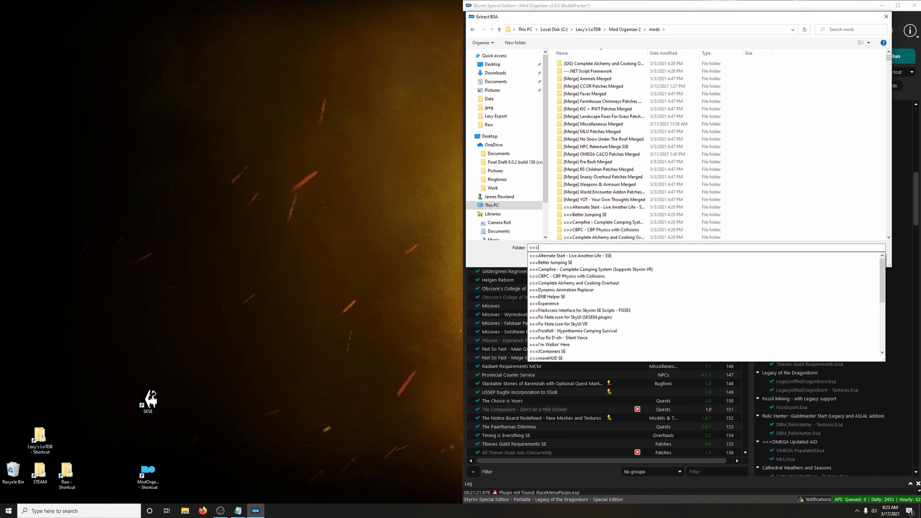
{"action": "left_click", "coordinate": [552, 256]}
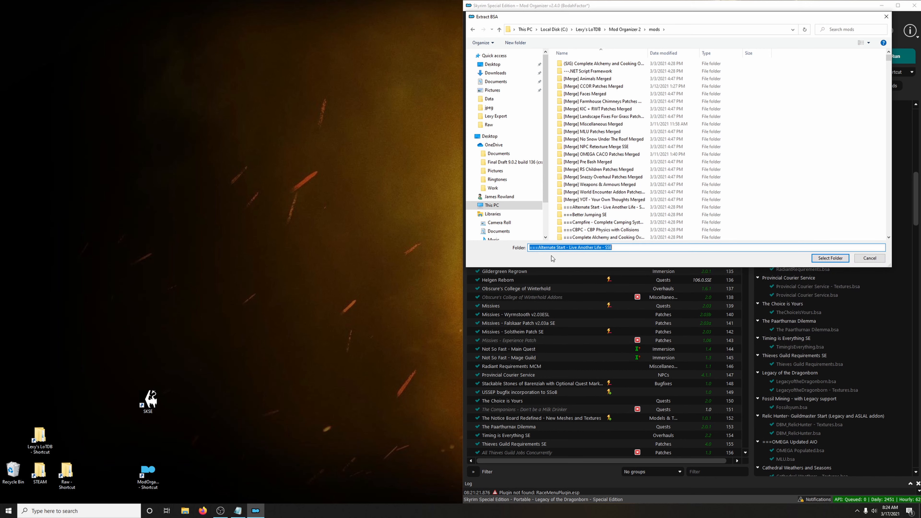
{"action": "left_click", "coordinate": [834, 258]}
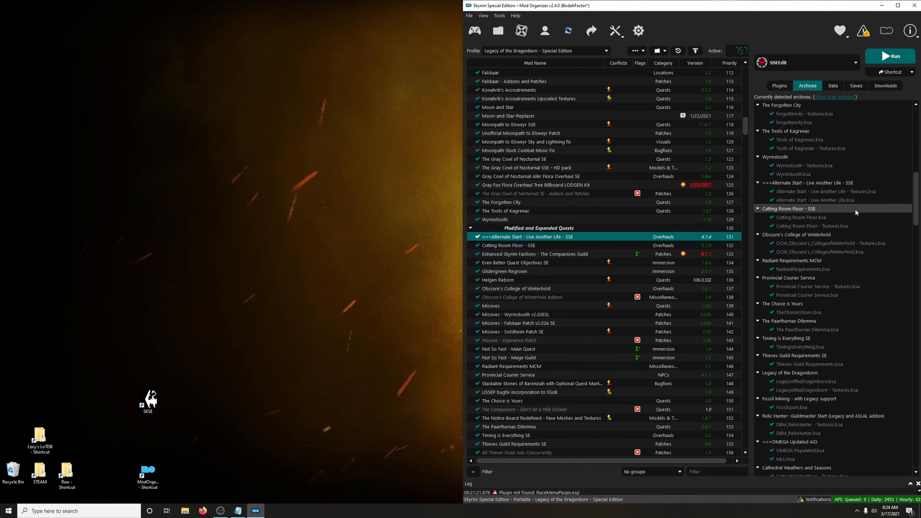
- Extract Alternate Start - Live Another Life.bsa into the same ===Alternate Start - Live Another Life - SSE folder
{"action": "left_click", "coordinate": [840, 202]}
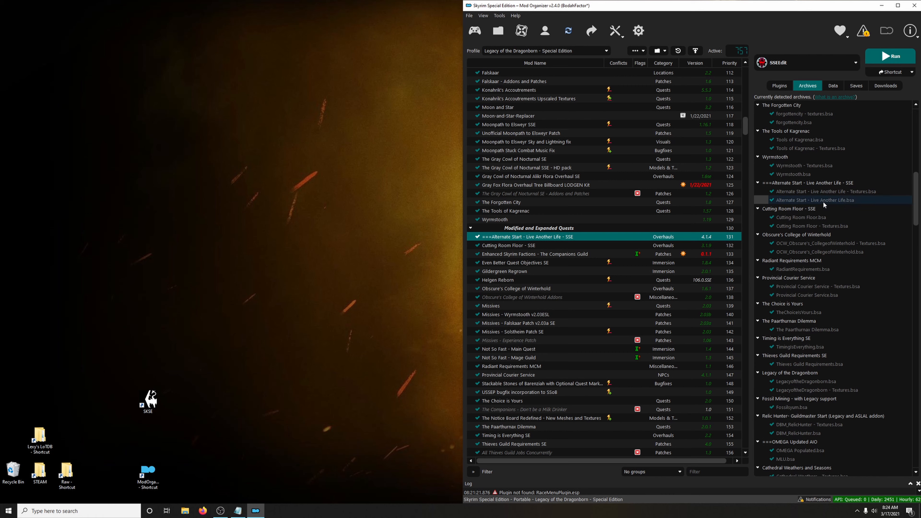
{"action": "right_click", "coordinate": [822, 200]}
{"action": "left_click", "coordinate": [836, 206]}
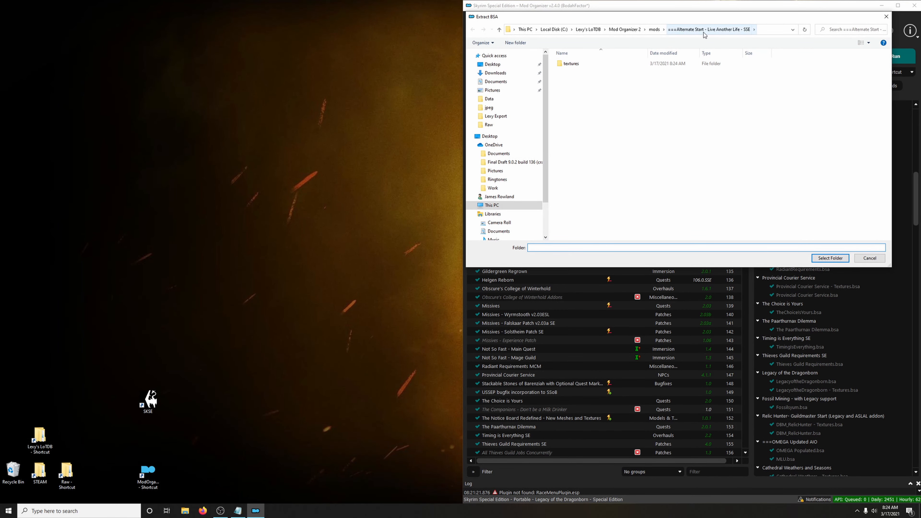
{"action": "left_click", "coordinate": [822, 258]}
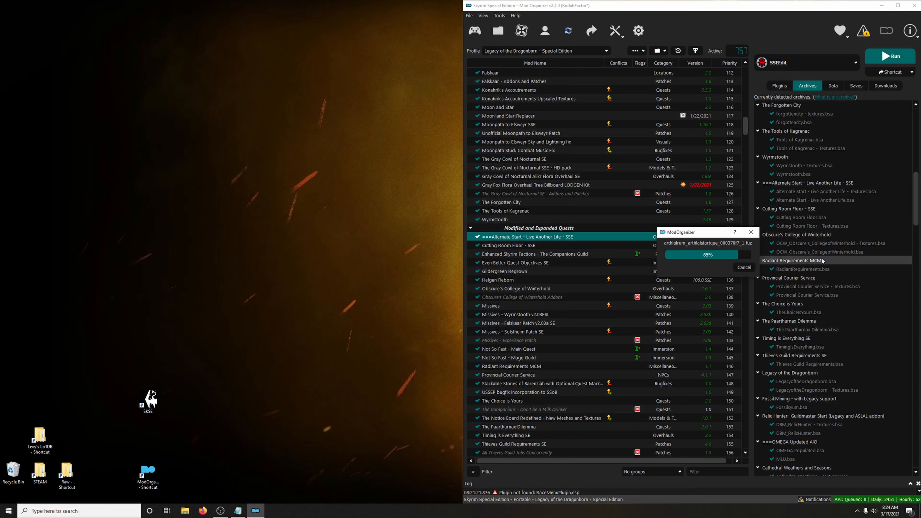
- Open the ===Alternate Start mod folder in File Explorer, widen the name column and select its two BSA archives
{"action": "right_click", "coordinate": [497, 239]}
{"action": "left_click", "coordinate": [525, 388]}
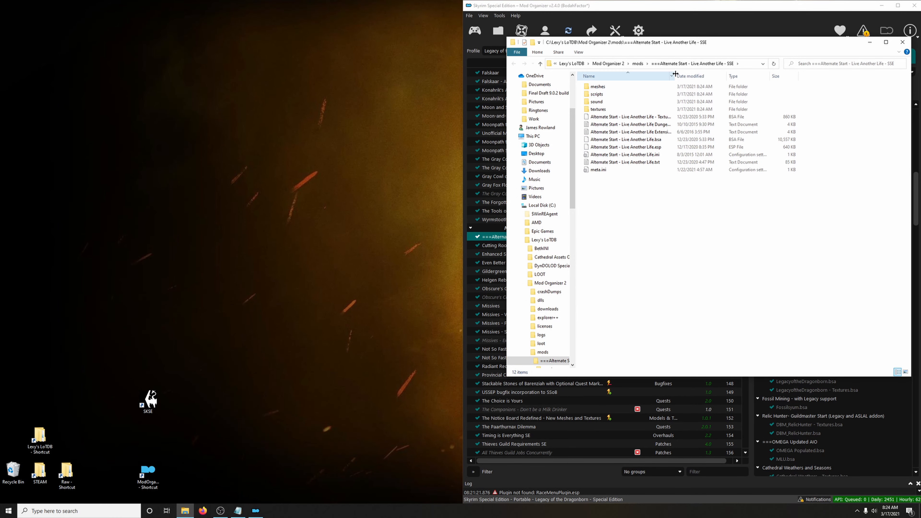
{"action": "left_click_drag", "start_coordinate": [675, 75], "coordinate": [744, 71]}
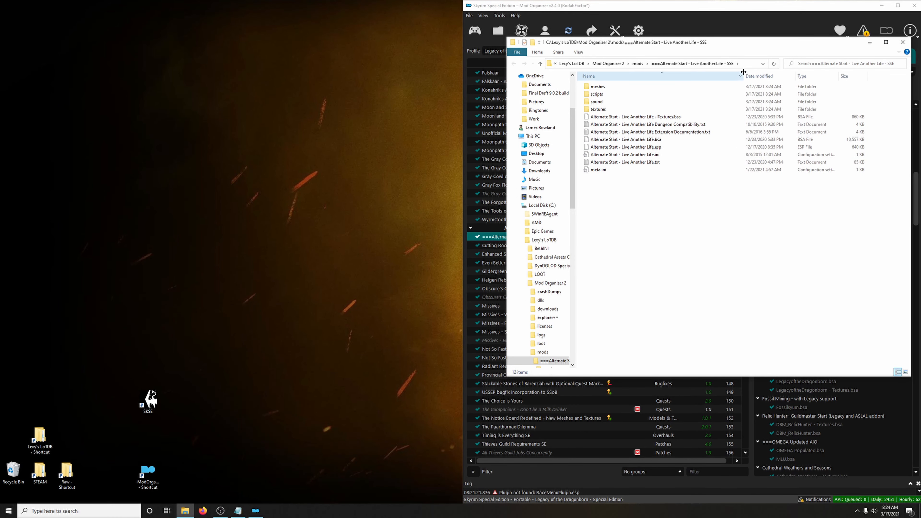
{"action": "left_click", "coordinate": [680, 117]}
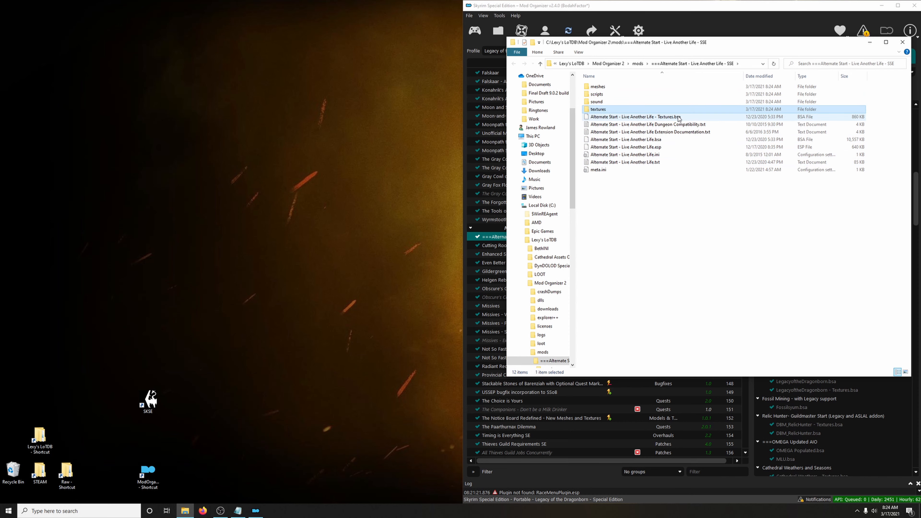
{"action": "left_click", "coordinate": [667, 139], "text": "ctrl"}
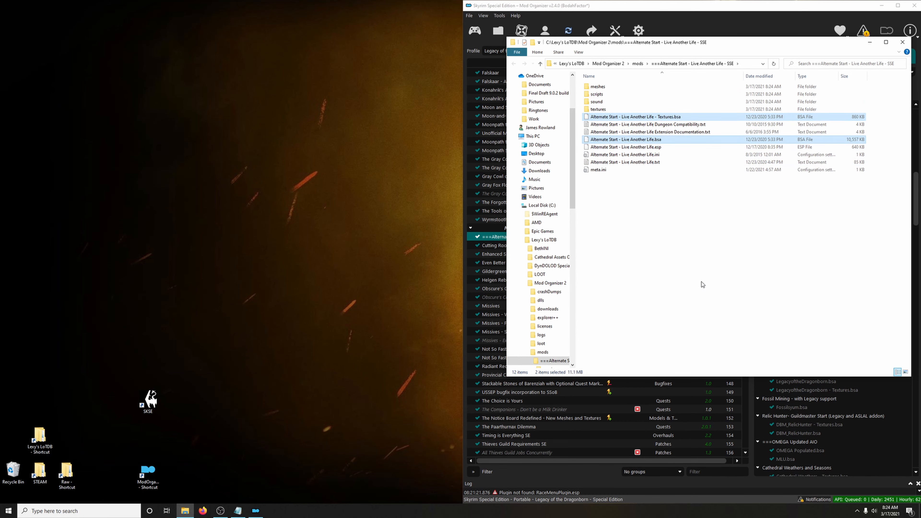
{"action": "left_click", "coordinate": [903, 41]}
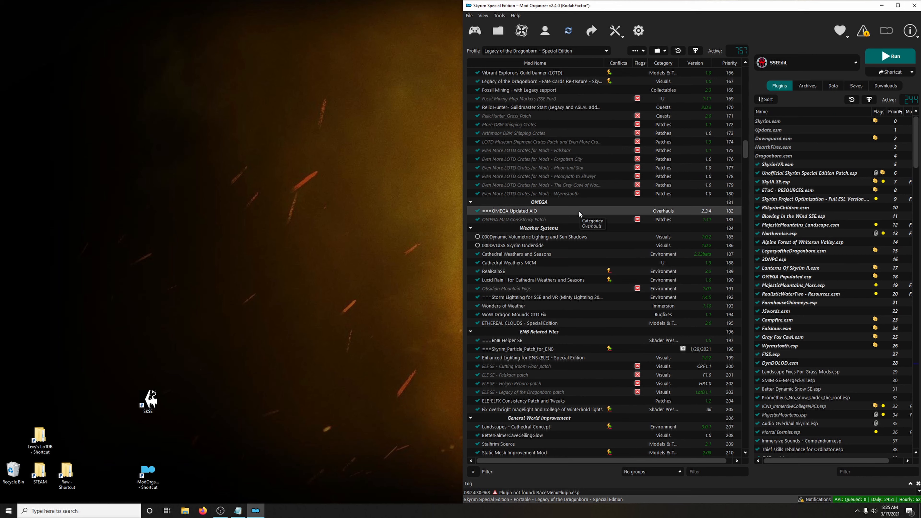
- Copy SkyrimUncapper.ini from the SKSE\Plugins folder of the ===OMEGA Updated AIO mod
{"action": "left_click", "coordinate": [518, 214]}
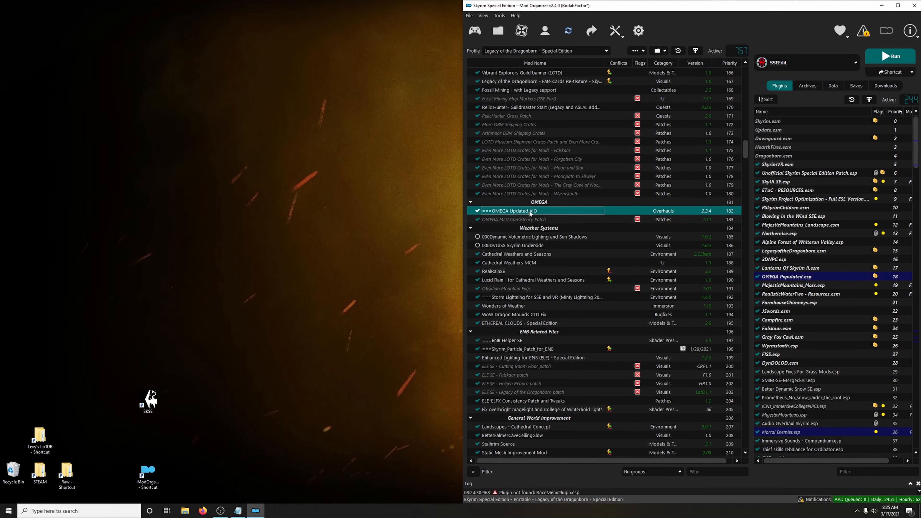
{"action": "right_click", "coordinate": [520, 214]}
{"action": "left_click", "coordinate": [531, 361]}
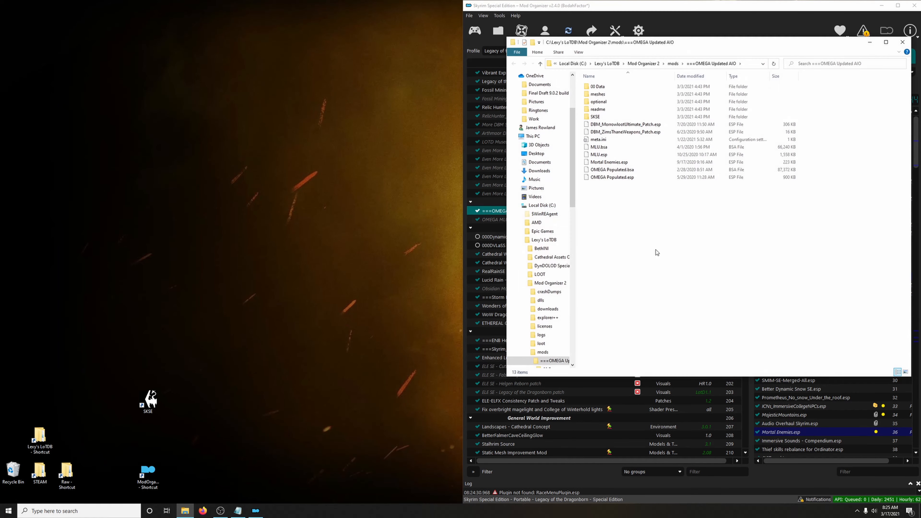
{"action": "double_click", "coordinate": [605, 116]}
{"action": "double_click", "coordinate": [598, 87]}
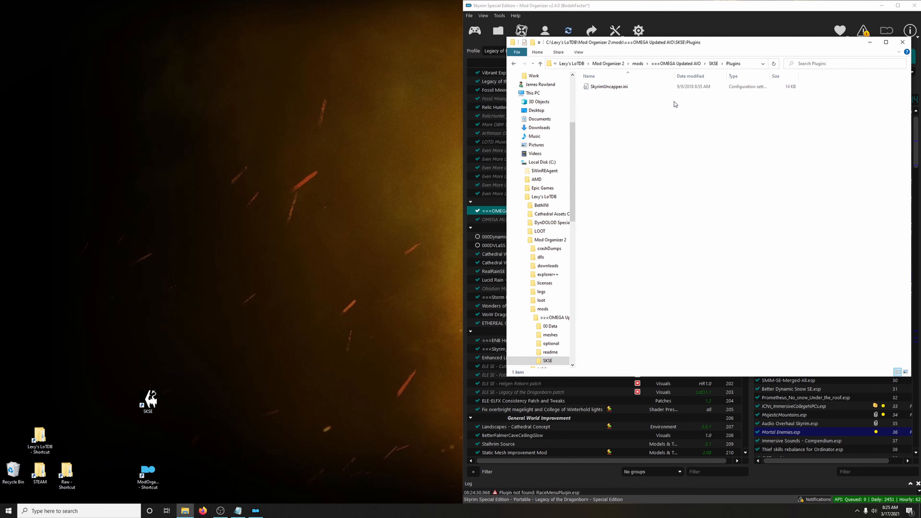
{"action": "left_click", "coordinate": [611, 90]}
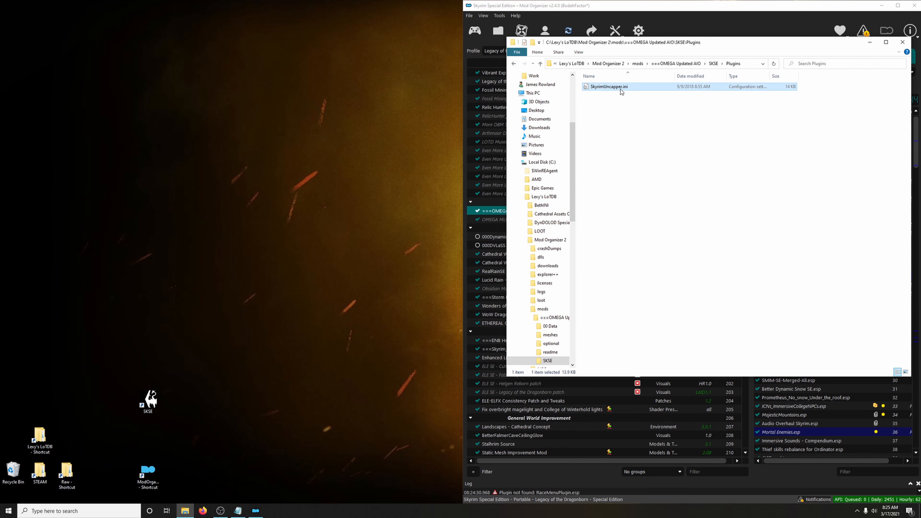
{"action": "right_click", "coordinate": [620, 91]}
{"action": "left_click", "coordinate": [650, 188]}
{"action": "left_click", "coordinate": [903, 44]}
- Paste SkyrimUncapper.ini into the Plugins\Sumwunn folder of the Skyrim Skill Uncapper for VR Edition mod
{"action": "left_click_drag", "start_coordinate": [745, 150], "coordinate": [745, 85]}
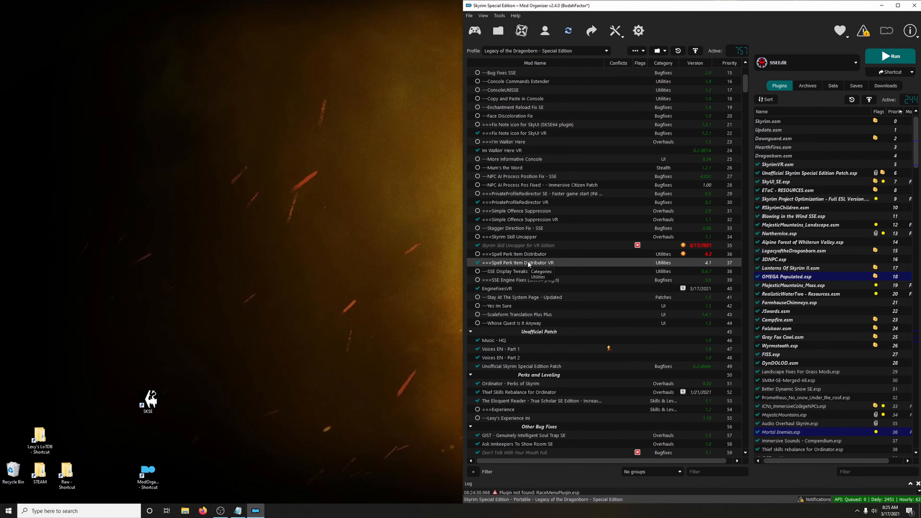
{"action": "right_click", "coordinate": [535, 246]}
{"action": "left_click", "coordinate": [595, 414]}
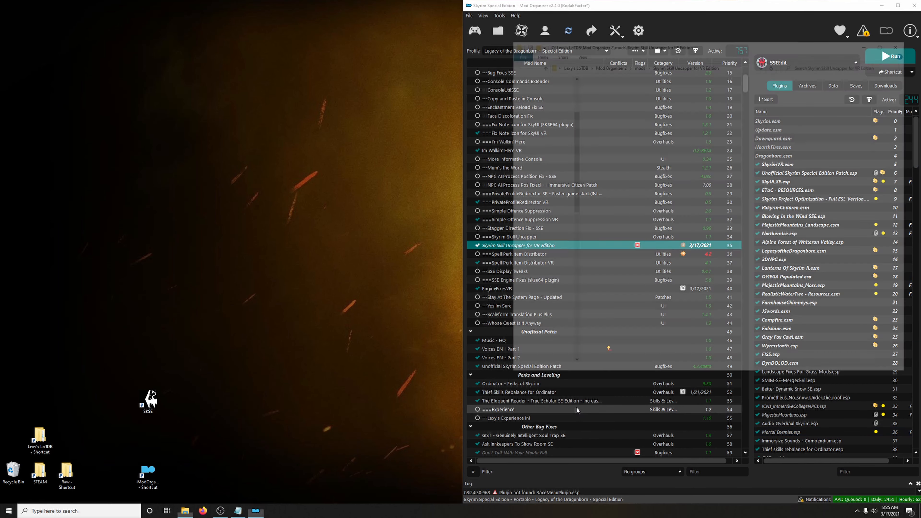
{"action": "double_click", "coordinate": [612, 86]}
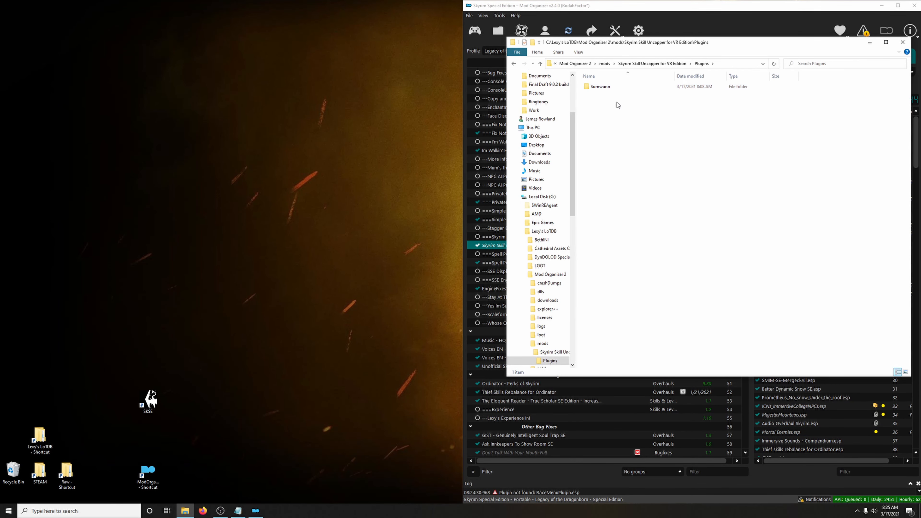
{"action": "left_click", "coordinate": [607, 90]}
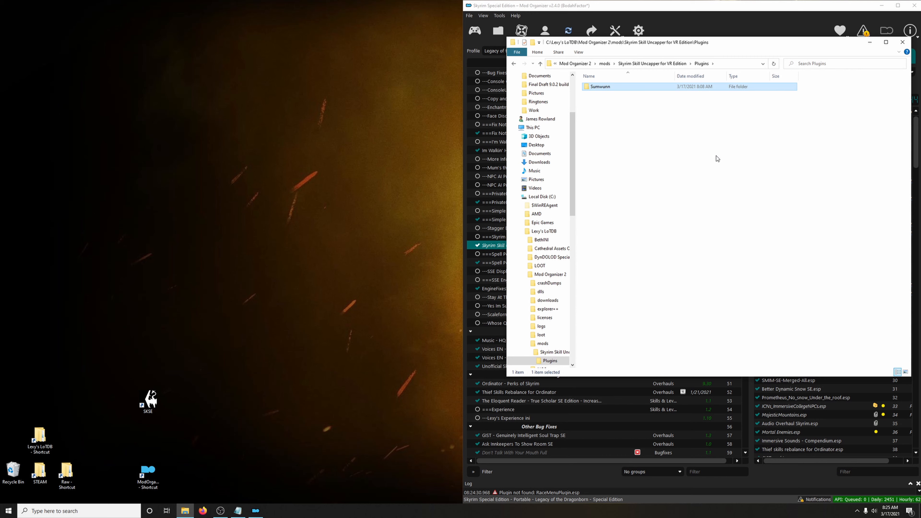
{"action": "double_click", "coordinate": [605, 88]}
{"action": "right_click", "coordinate": [639, 130]}
{"action": "left_click", "coordinate": [669, 178]}
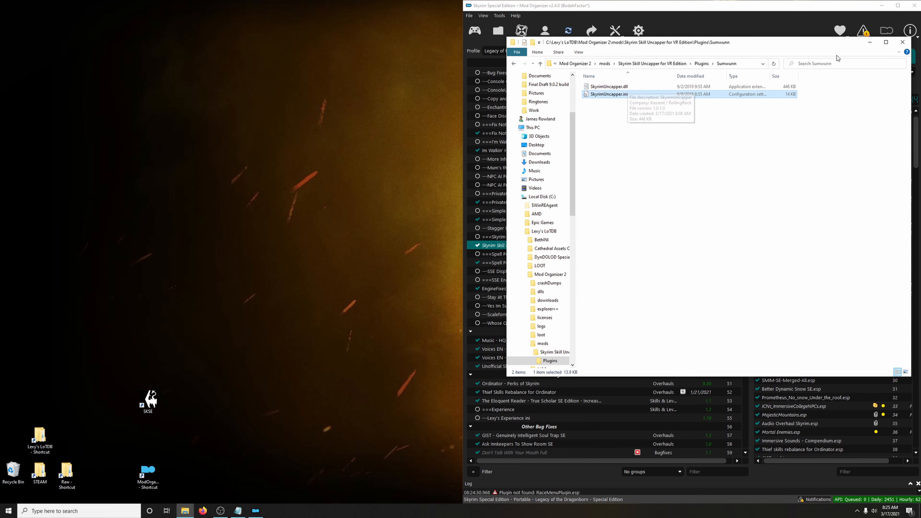
{"action": "left_click", "coordinate": [903, 42]}
- Open the Nexus page of the ===Storm Lightning for SSE and VR mod listed under Weather Systems
{"action": "scroll", "coordinate": [559, 250], "scroll_direction": "down", "scroll_amount": 20}
{"action": "left_click", "coordinate": [559, 246]}
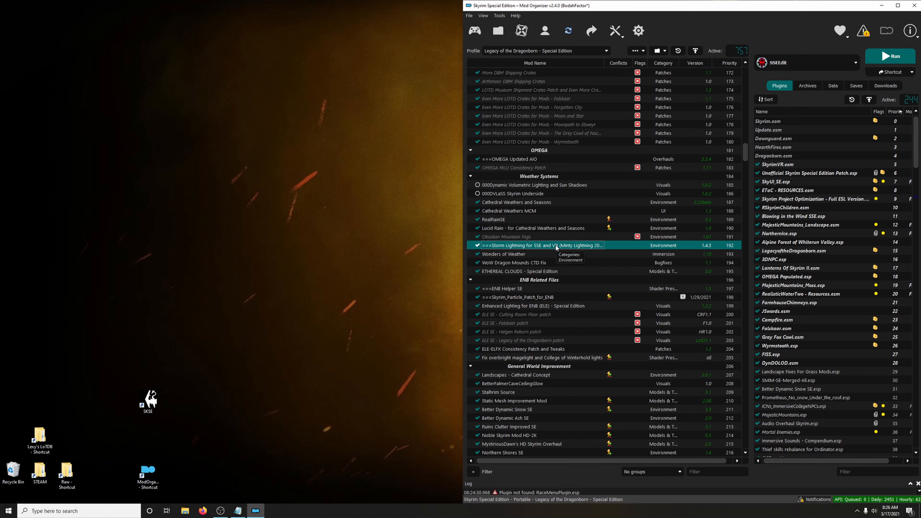
{"action": "right_click", "coordinate": [533, 245]}
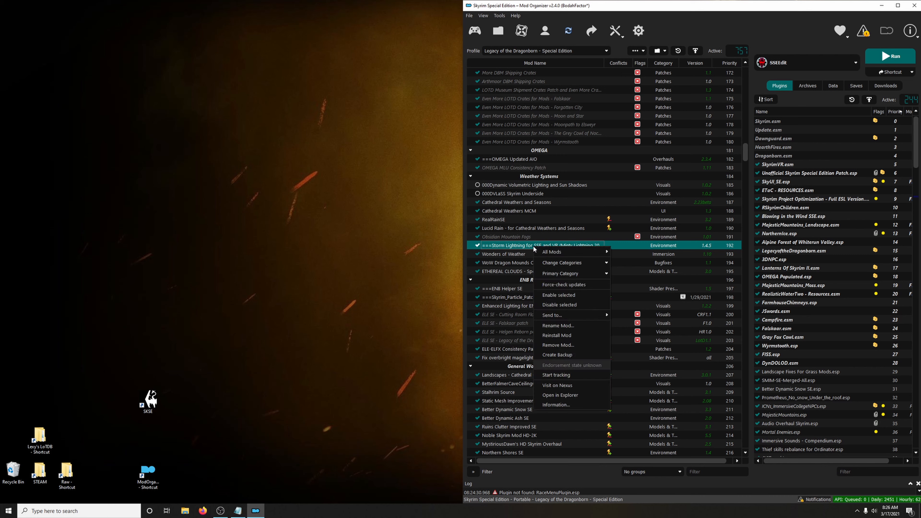
{"action": "left_click", "coordinate": [554, 386]}
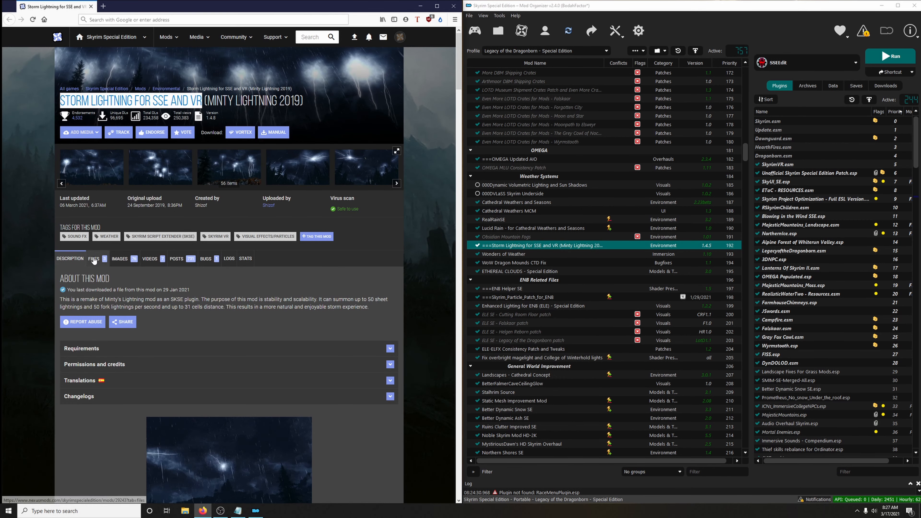
- Download the Storm Lightning for SSE and VR - Fomod Installer main file to the mod manager and show the downloads list
{"action": "scroll", "coordinate": [142, 294], "scroll_direction": "down", "scroll_amount": 3}
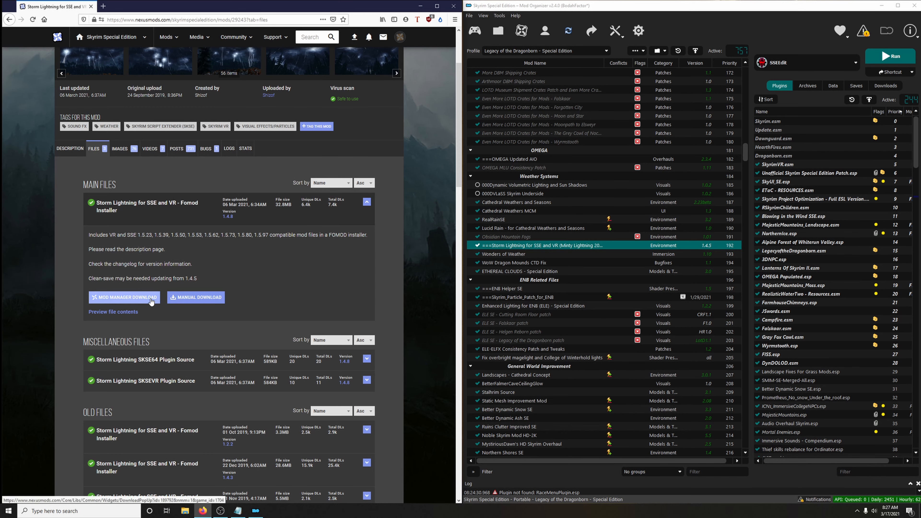
{"action": "left_click", "coordinate": [124, 297]}
{"action": "left_click", "coordinate": [90, 228]}
{"action": "left_click", "coordinate": [402, 192]}
{"action": "left_click", "coordinate": [885, 86]}
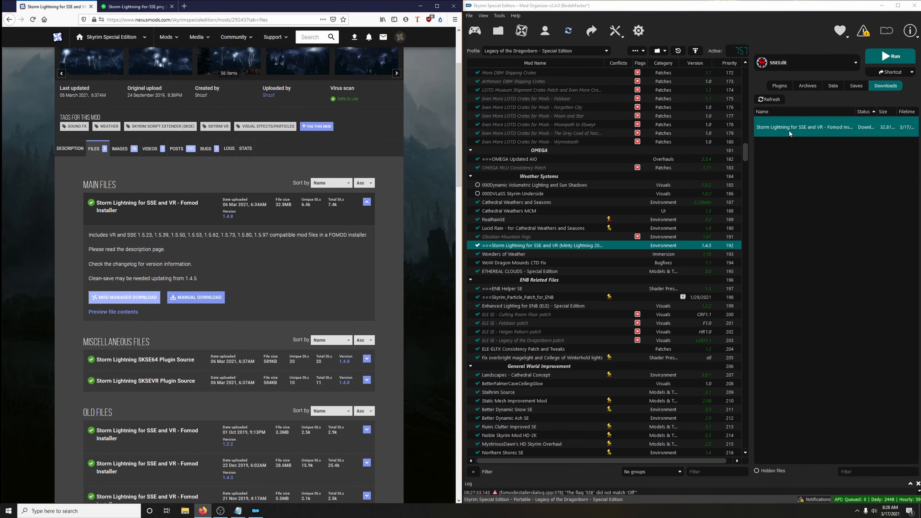
- Start installing the Storm Lightning download as ===Storm Lightning for SSE VR and bring up the FOMOD instructions image beside the installer
{"action": "double_click", "coordinate": [790, 134]}
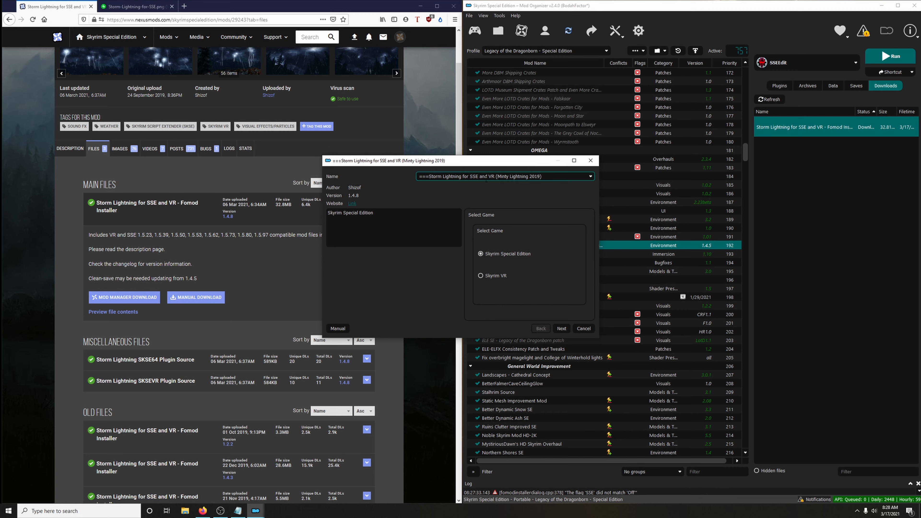
{"action": "left_click_drag", "start_coordinate": [479, 176], "coordinate": [600, 175]}
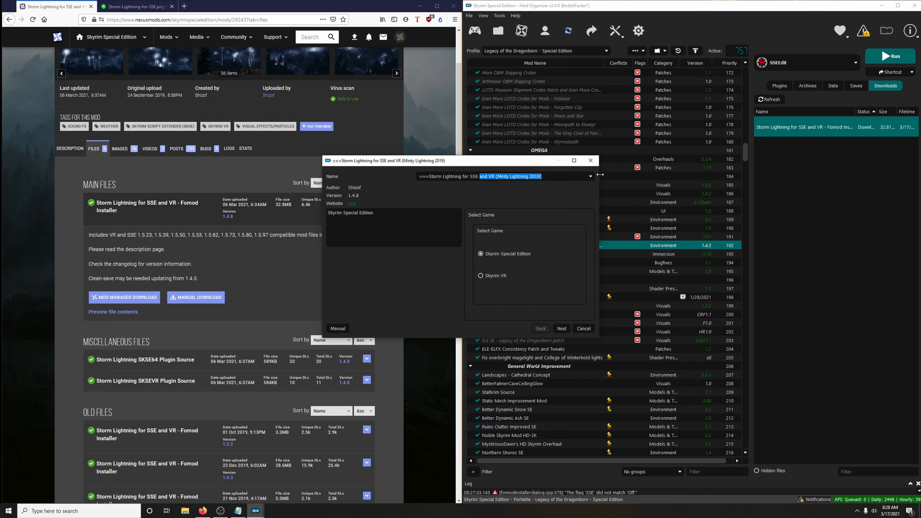
{"action": "type", "text": "V"}
{"action": "left_click_drag", "start_coordinate": [523, 163], "coordinate": [717, 115]}
{"action": "left_click", "coordinate": [122, 7]}
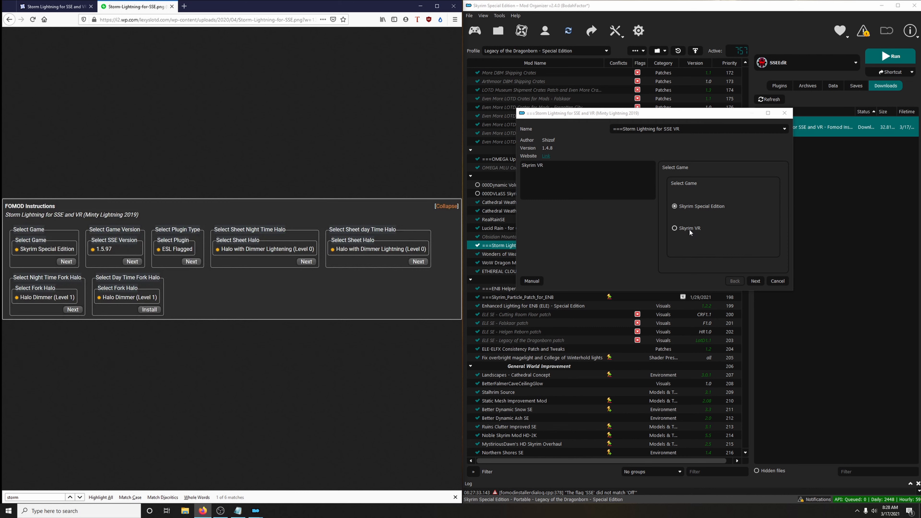
- Install Storm Lightning for Skyrim VR with both sheet halos at Halo with Dimmer Lightning (Level 6) and both fork halos at Halo Dimmer (Level 1)
{"action": "left_click", "coordinate": [755, 281]}
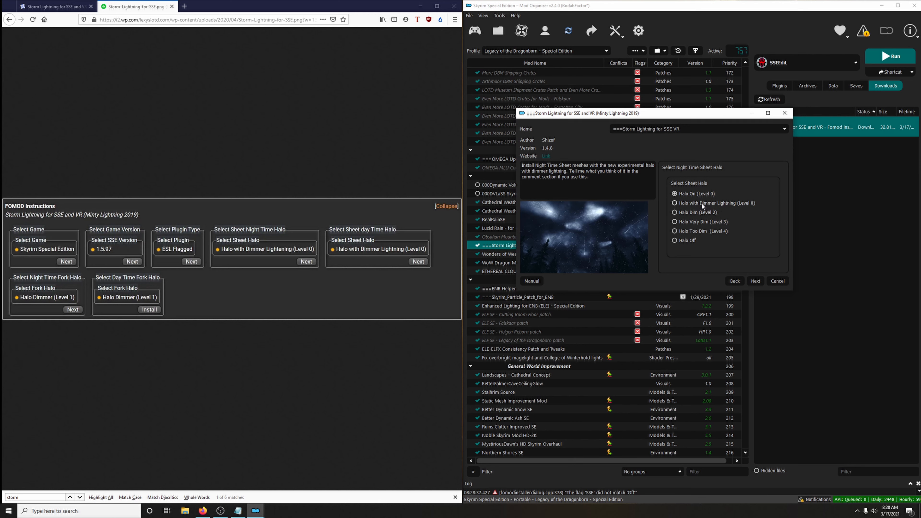
{"action": "left_click", "coordinate": [756, 281]}
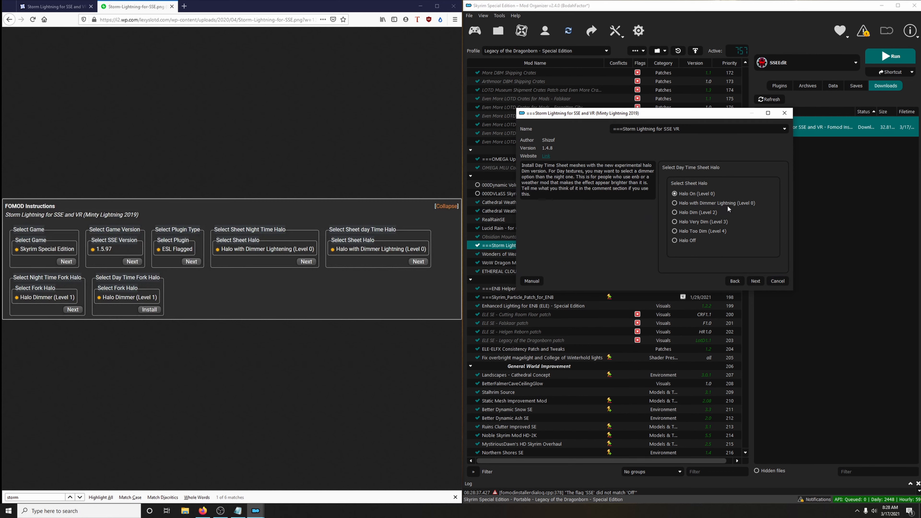
{"action": "left_click", "coordinate": [700, 203]}
{"action": "left_click", "coordinate": [759, 285]}
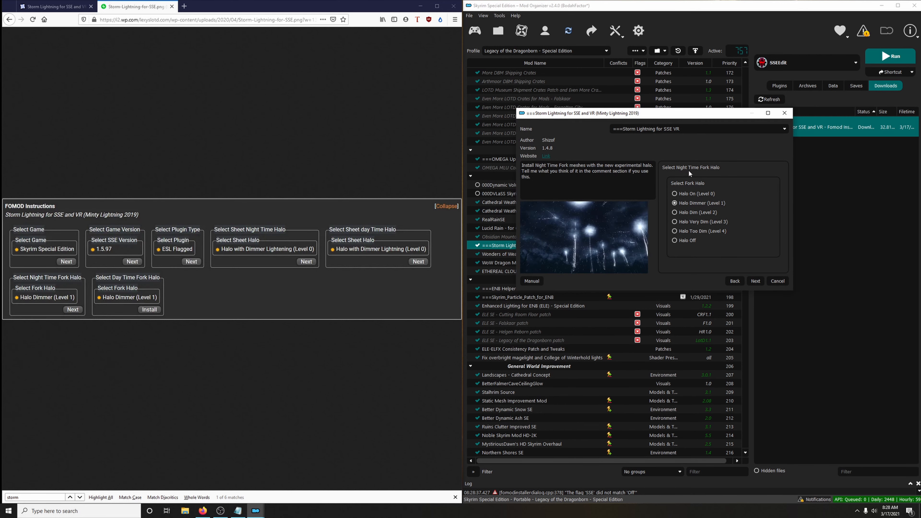
{"action": "left_click", "coordinate": [757, 282]}
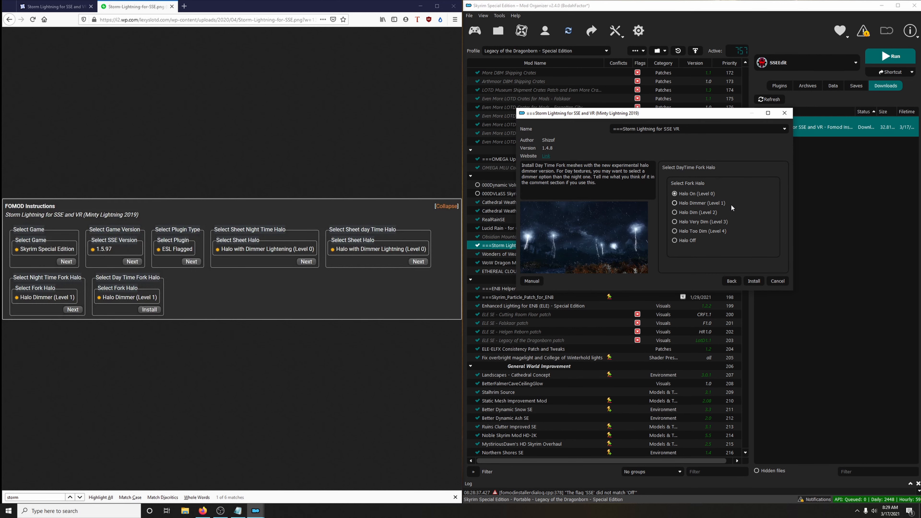
{"action": "left_click", "coordinate": [722, 204]}
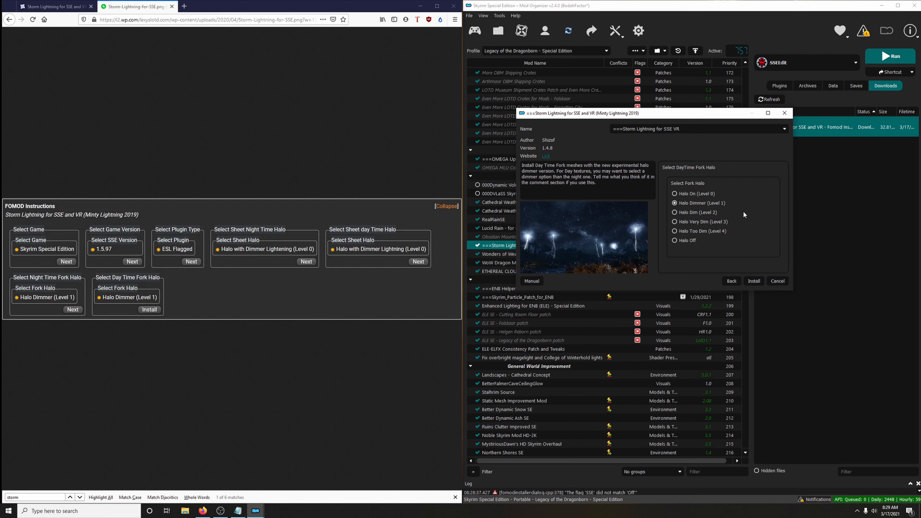
{"action": "left_click", "coordinate": [757, 284]}
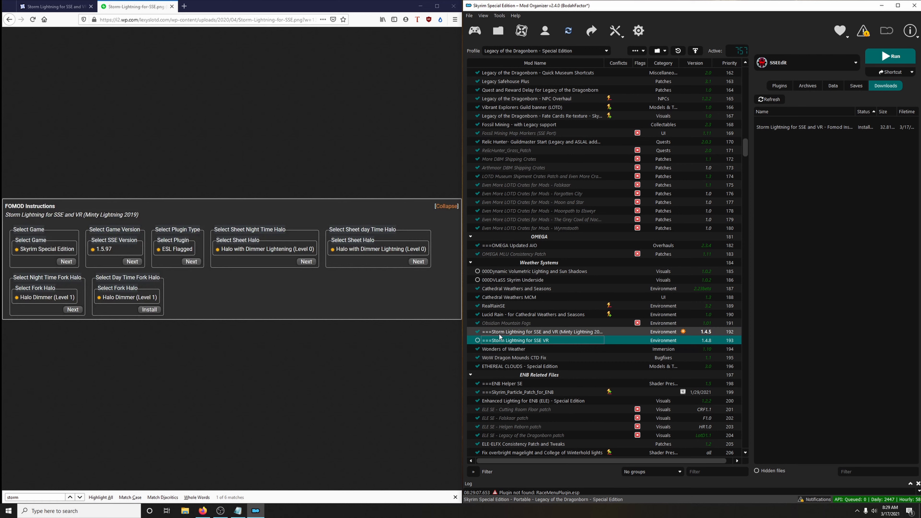
- Enable ===Storm Lightning for SSE VR and disable the original ===Storm Lightning for SSE and VR mod
{"action": "left_click", "coordinate": [498, 333]}
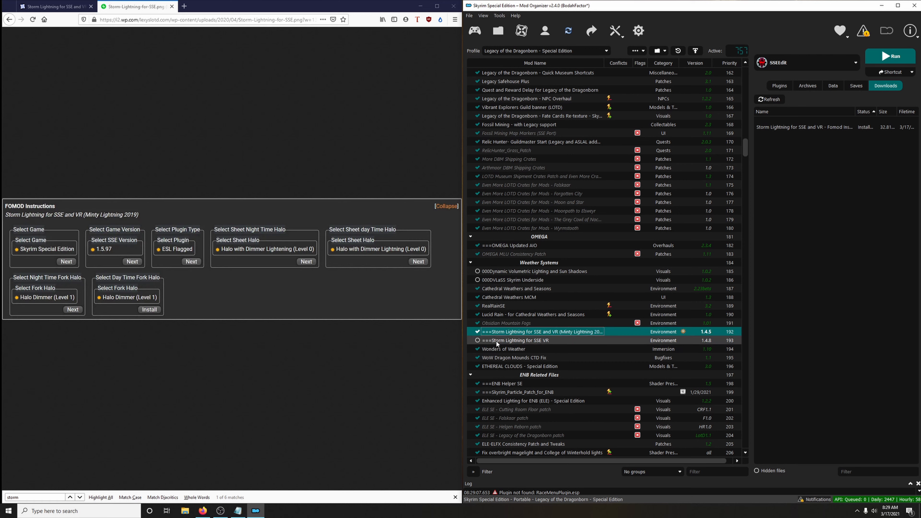
{"action": "left_click", "coordinate": [497, 341]}
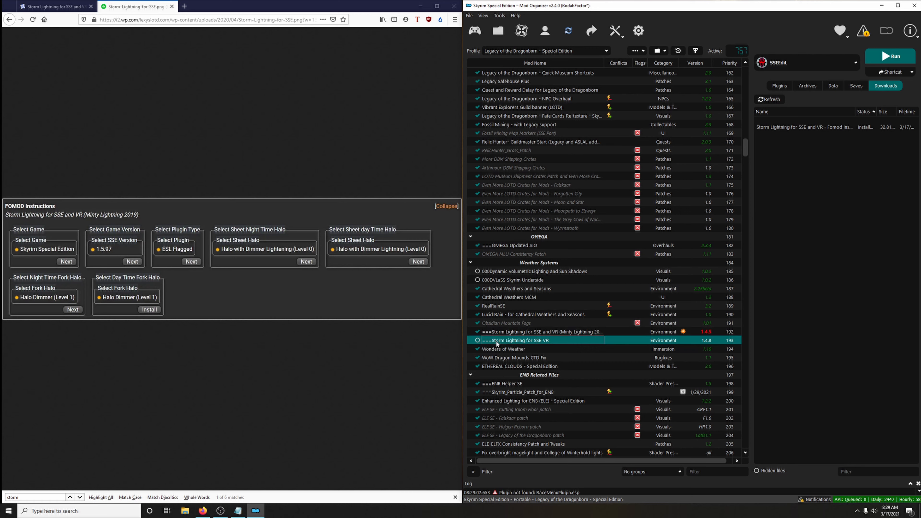
{"action": "left_click", "coordinate": [477, 341]}
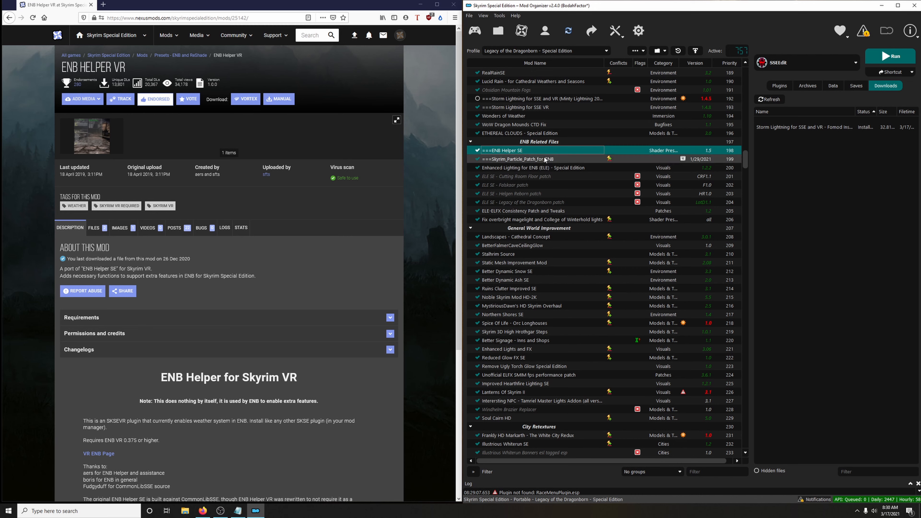
- Download the ENB Helper VR main file from Nexus to the mod manager and install it
{"action": "left_click", "coordinate": [104, 227]}
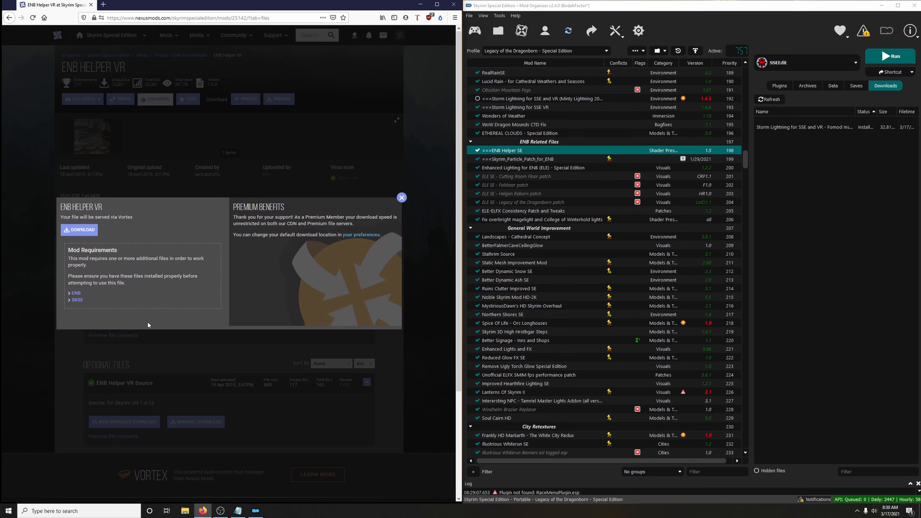
{"action": "left_click", "coordinate": [93, 232]}
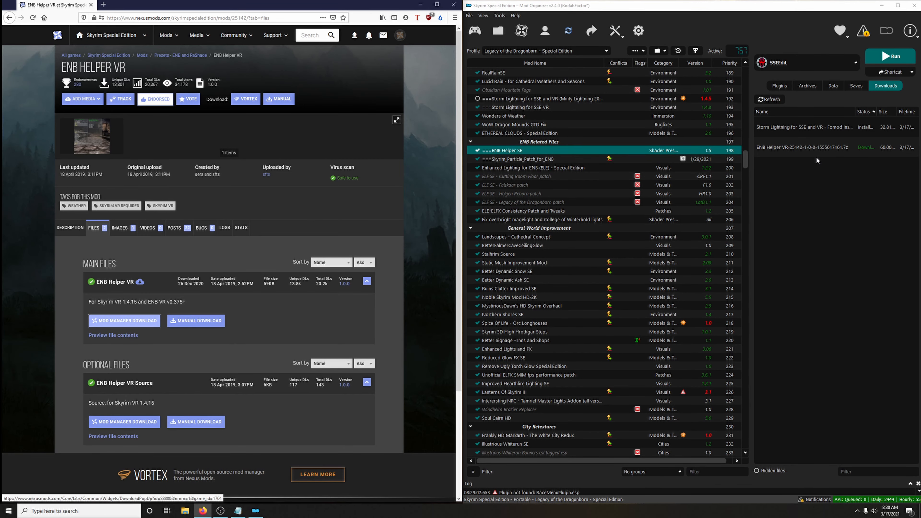
{"action": "double_click", "coordinate": [788, 147]}
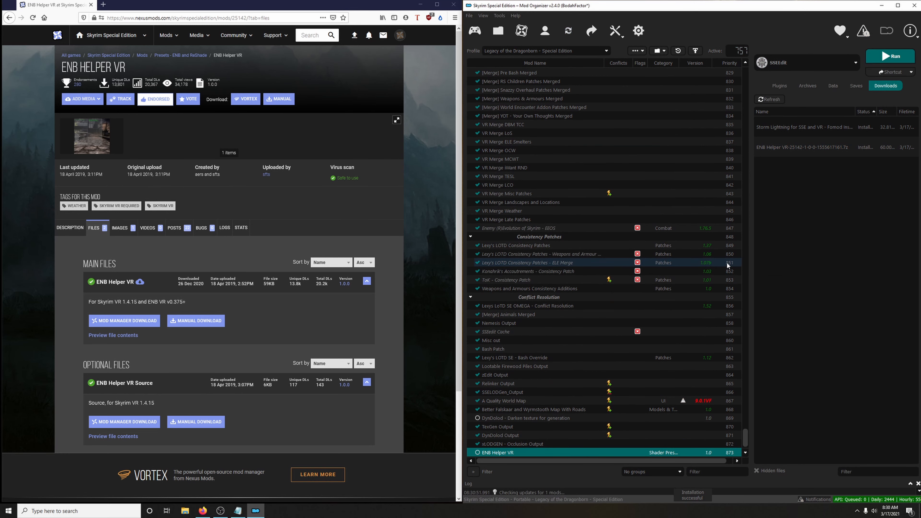
- Move ENB Helper VR directly below ===ENB Helper SE in the ENB Related Files section and enable it
{"action": "left_click_drag", "start_coordinate": [521, 453], "coordinate": [546, 151]}
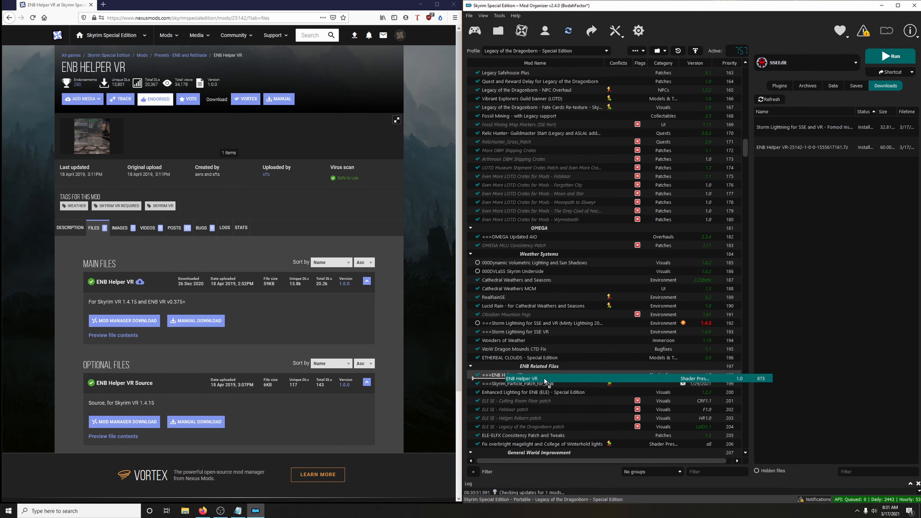
{"action": "left_click_drag", "start_coordinate": [546, 380], "coordinate": [545, 380]}
{"action": "scroll", "coordinate": [521, 356], "scroll_direction": "down", "scroll_amount": 2}
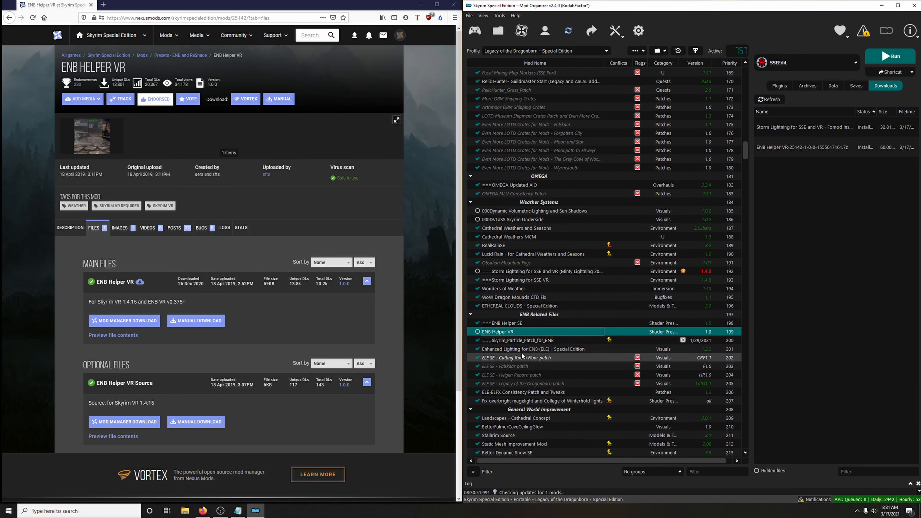
{"action": "left_click", "coordinate": [478, 332]}
- Download the miscellaneous file DynamicAnimationReplacer v1.1.0a for Skyrim VR 1415 to the mod manager
{"action": "scroll", "coordinate": [495, 343], "scroll_direction": "down", "scroll_amount": 2}
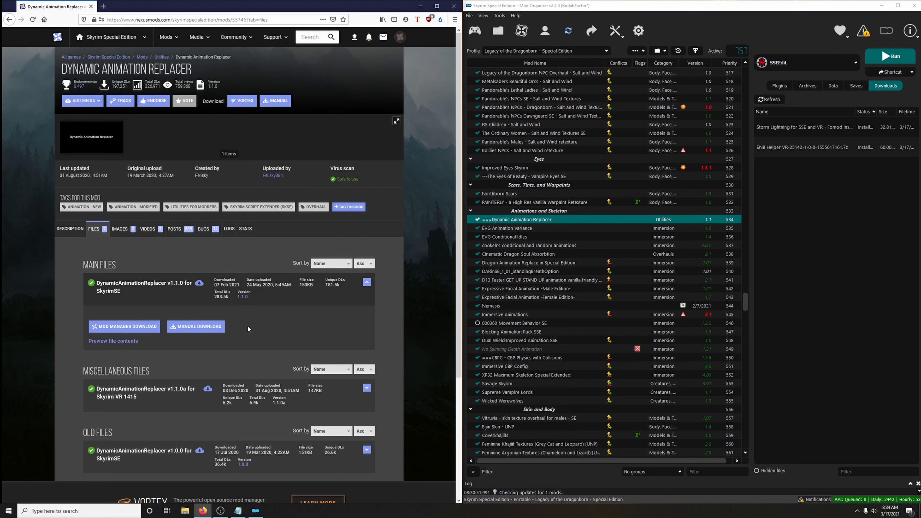
{"action": "left_click", "coordinate": [153, 404]}
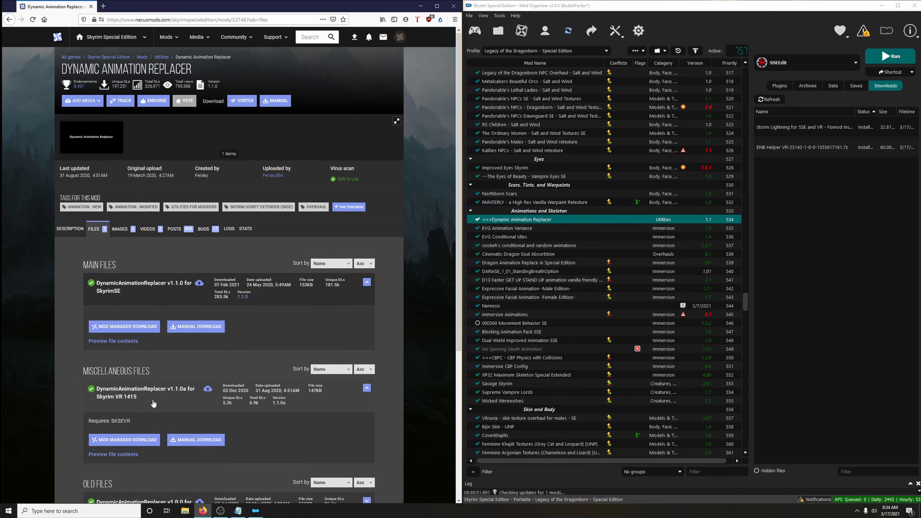
{"action": "left_click", "coordinate": [146, 439]}
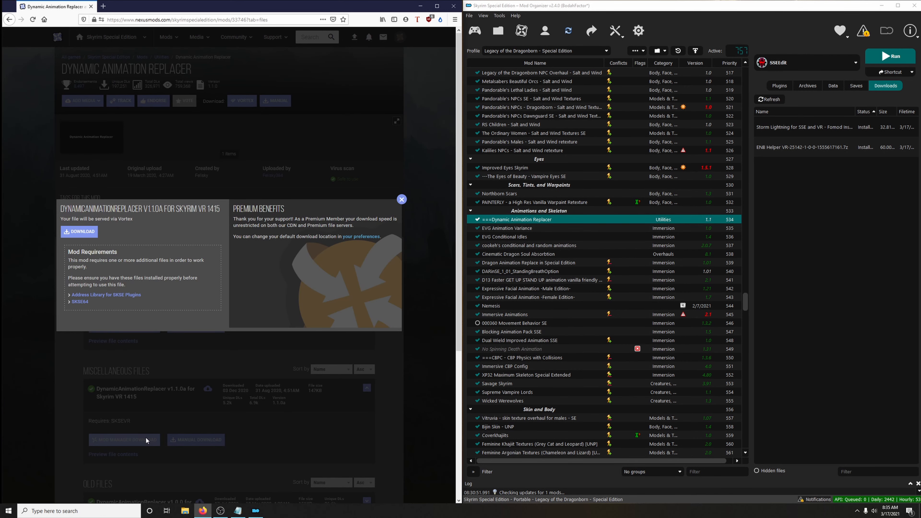
{"action": "left_click", "coordinate": [446, 226]}
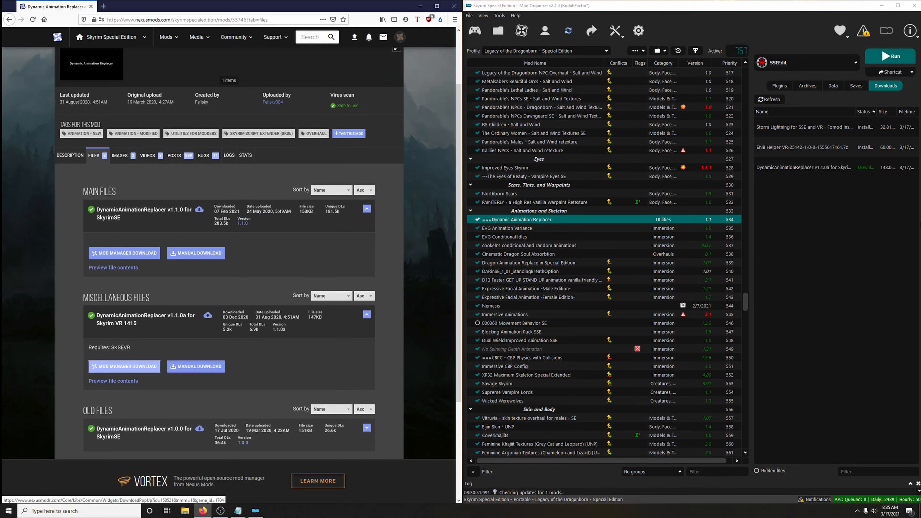
- Install the download as DynamicAnimationReplacer v1.1.0a for Skyrim VR 1415 and enable it in place of ===Dynamic Animation Replacer
{"action": "double_click", "coordinate": [805, 170]}
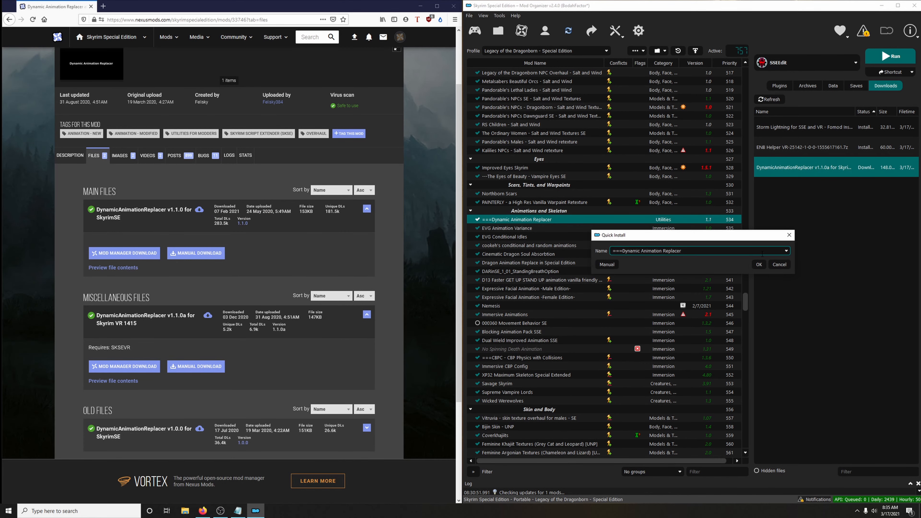
{"action": "left_click", "coordinate": [786, 251]}
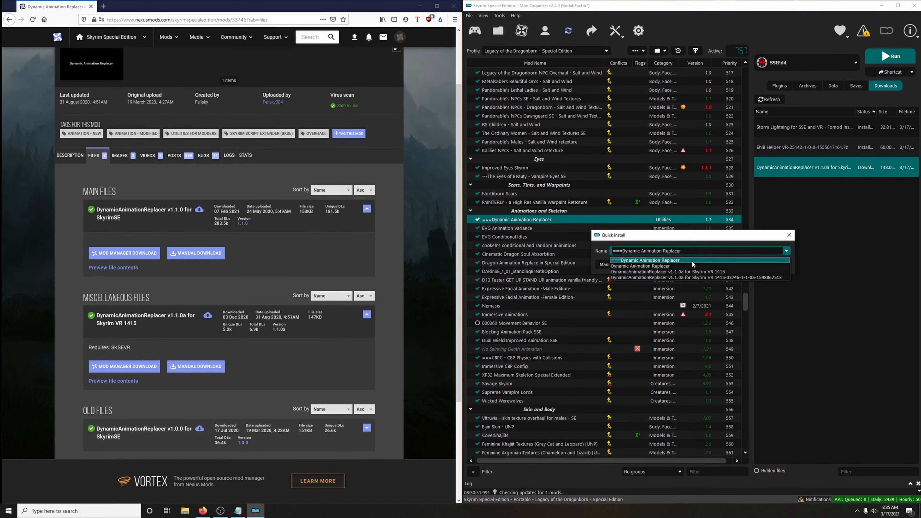
{"action": "left_click", "coordinate": [716, 272]}
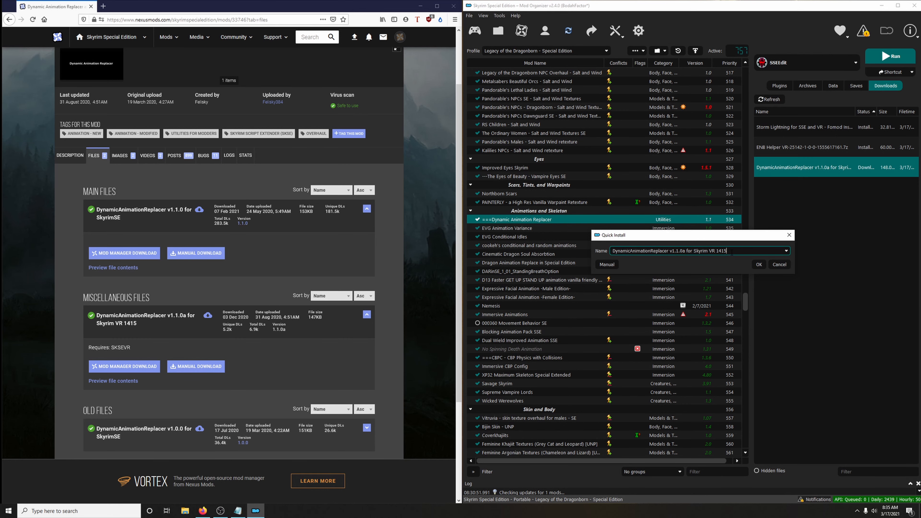
{"action": "left_click", "coordinate": [758, 265]}
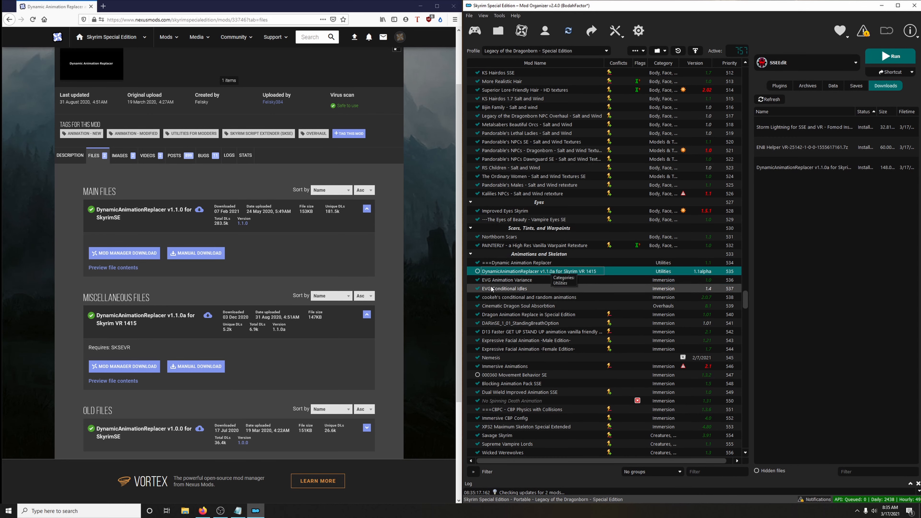
{"action": "left_click", "coordinate": [478, 272]}
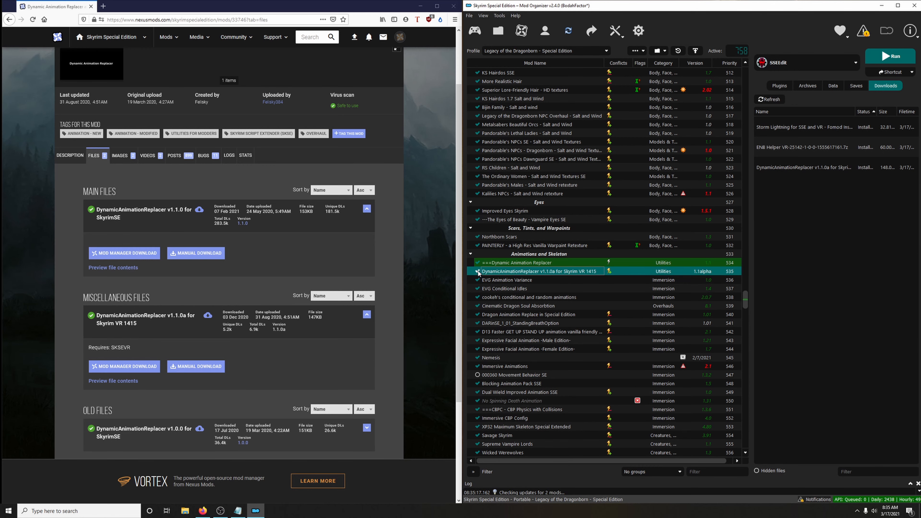
{"action": "left_click", "coordinate": [478, 263]}
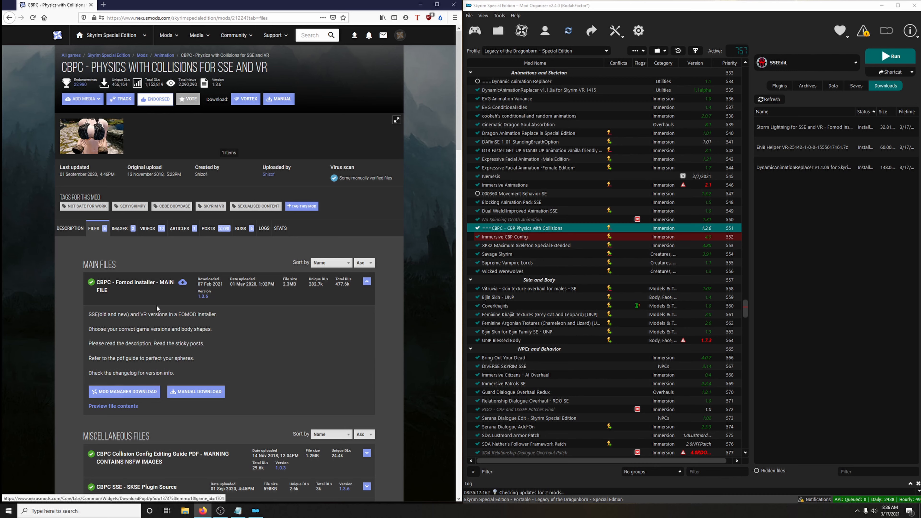
- Download the CBPC - Fomod installer - MAIN FILE from Nexus to the mod manager
{"action": "left_click", "coordinate": [142, 392]}
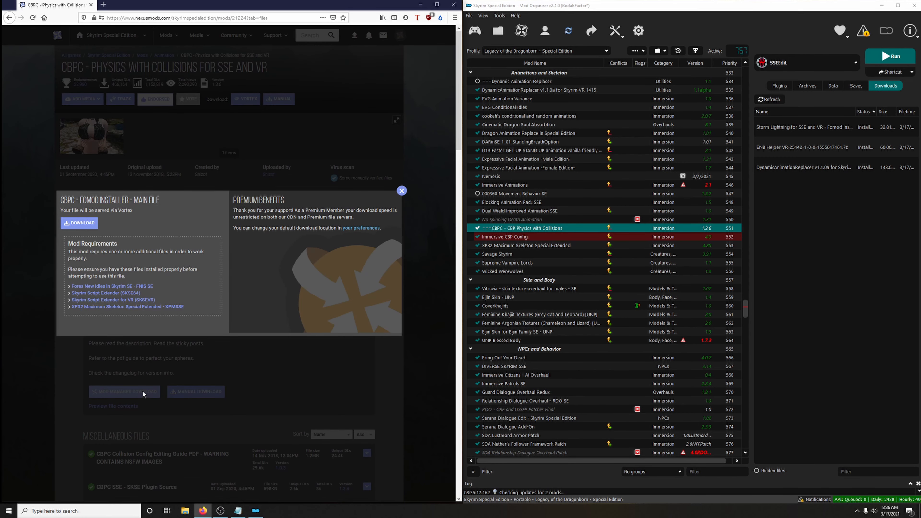
{"action": "left_click", "coordinate": [85, 226]}
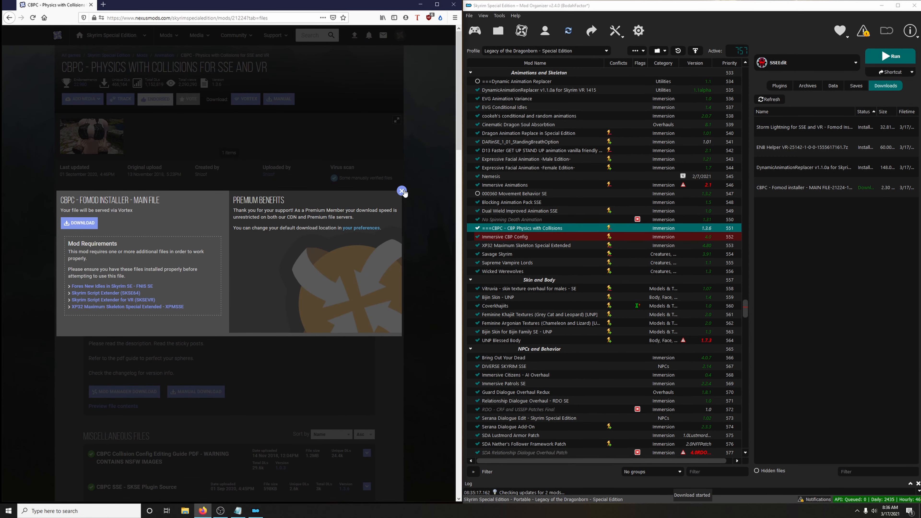
{"action": "left_click", "coordinate": [402, 191]}
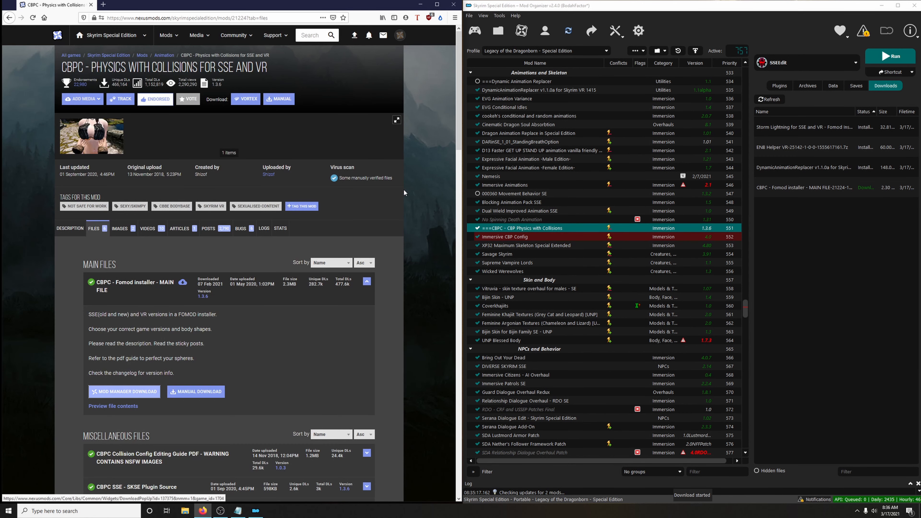
- Install the CBPC download as ===CBPC - CBP Physics with Collisions VR for Skyrim VR with the UNPB body shape and no gravity config
{"action": "double_click", "coordinate": [792, 188]}
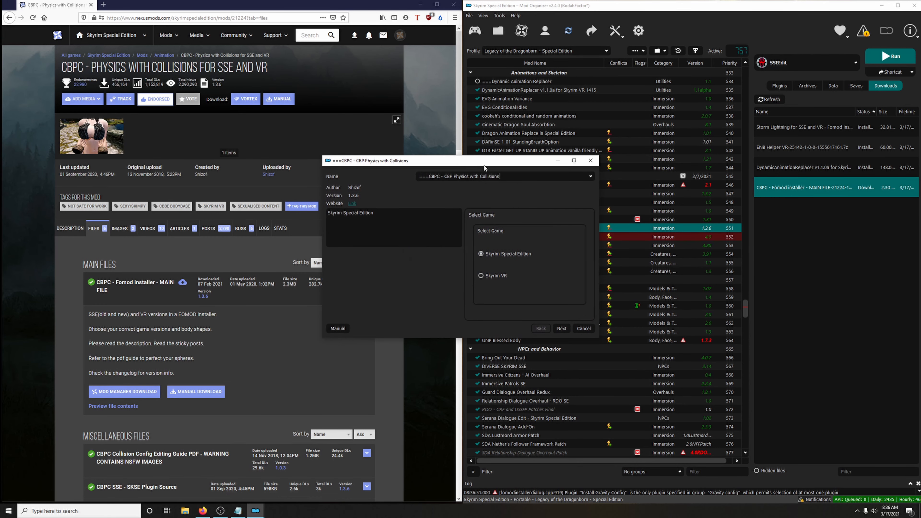
{"action": "left_click_drag", "start_coordinate": [484, 162], "coordinate": [668, 161]}
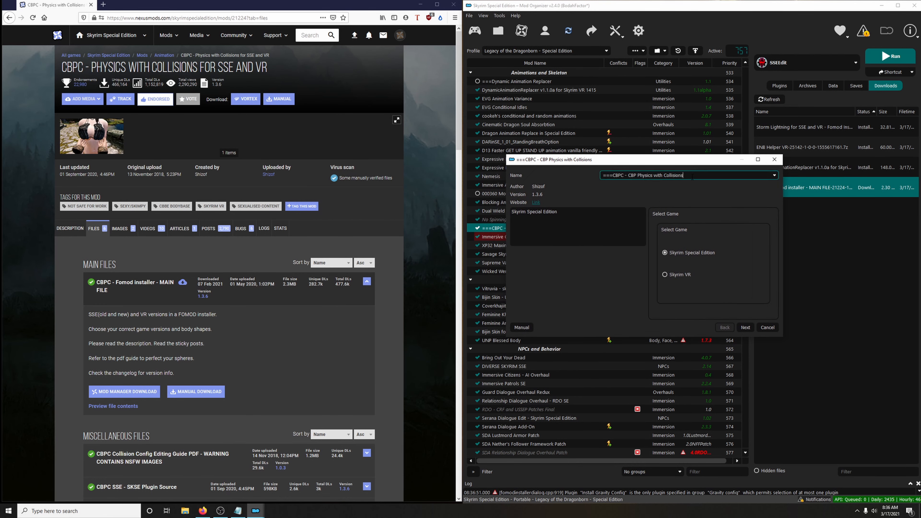
{"action": "type", "text": "VR"}
{"action": "left_click", "coordinate": [687, 276]}
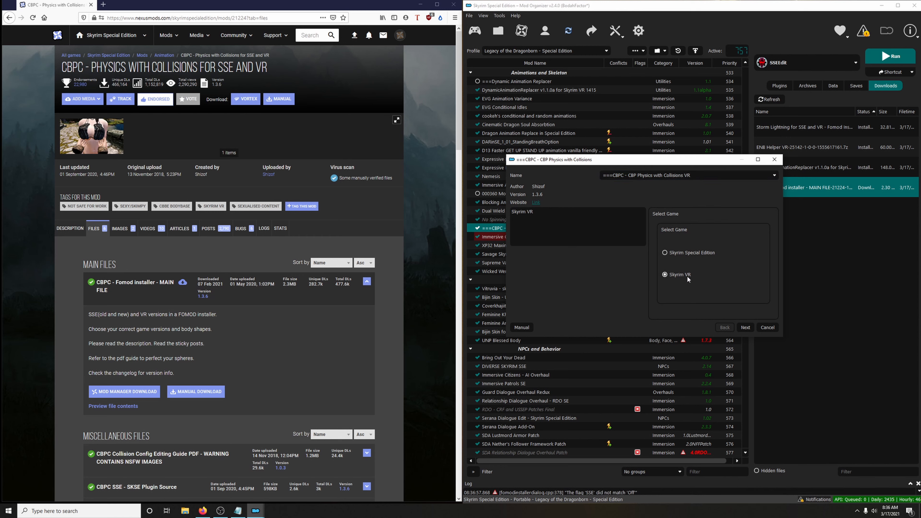
{"action": "left_click", "coordinate": [747, 329]}
{"action": "left_click", "coordinate": [743, 329]}
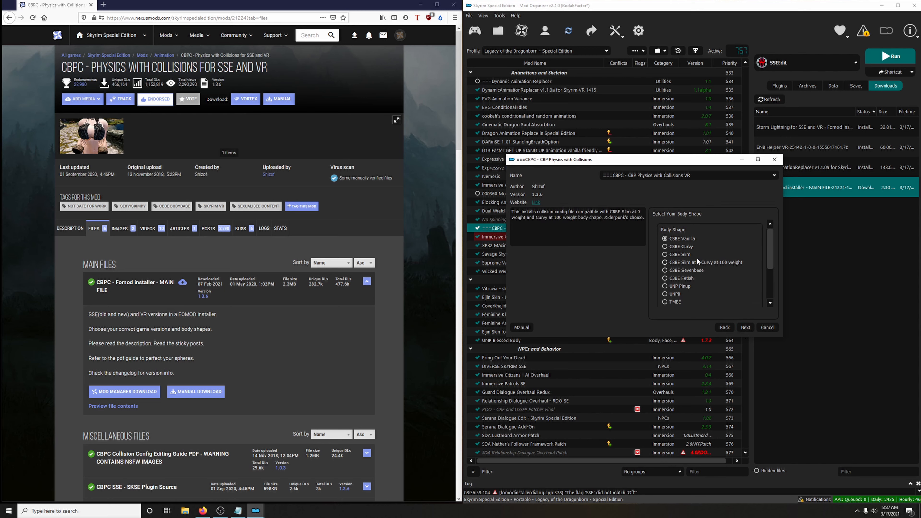
{"action": "left_click", "coordinate": [679, 294]}
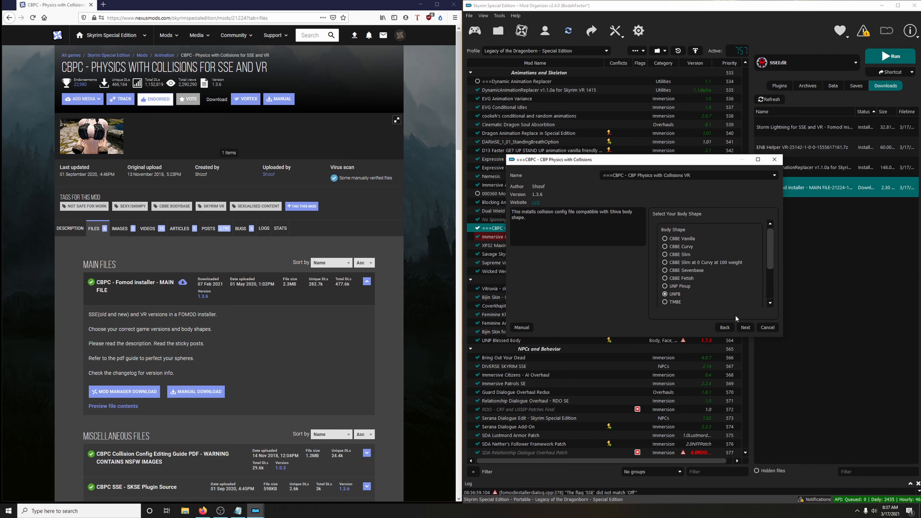
{"action": "left_click", "coordinate": [744, 328]}
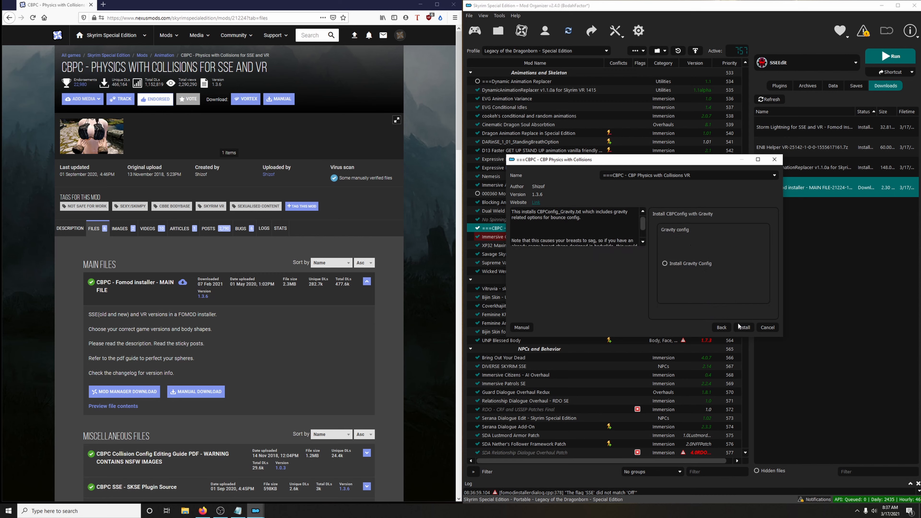
{"action": "left_click", "coordinate": [744, 327]}
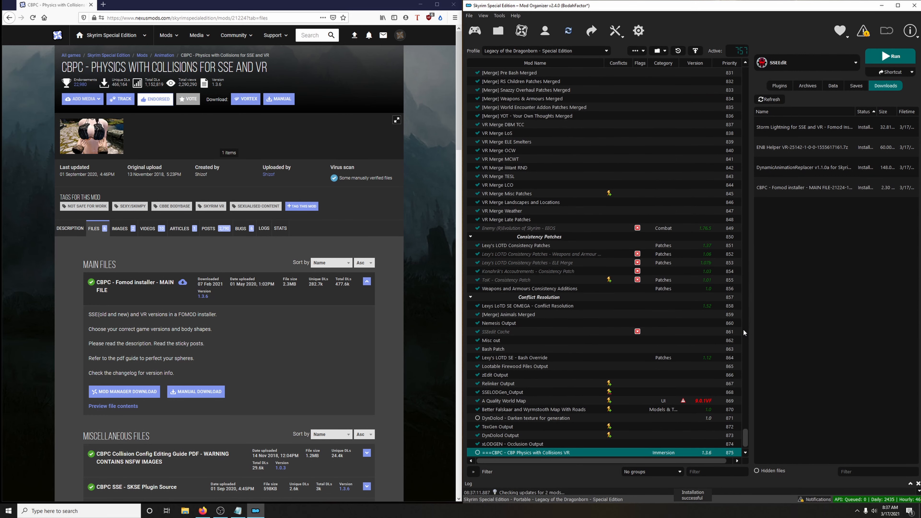
- Move ===CBPC - CBP Physics with Collisions VR directly below ===CBPC - CBP Physics with Collisions, enable it and disable the original
{"action": "left_click_drag", "start_coordinate": [483, 454], "coordinate": [511, 255]}
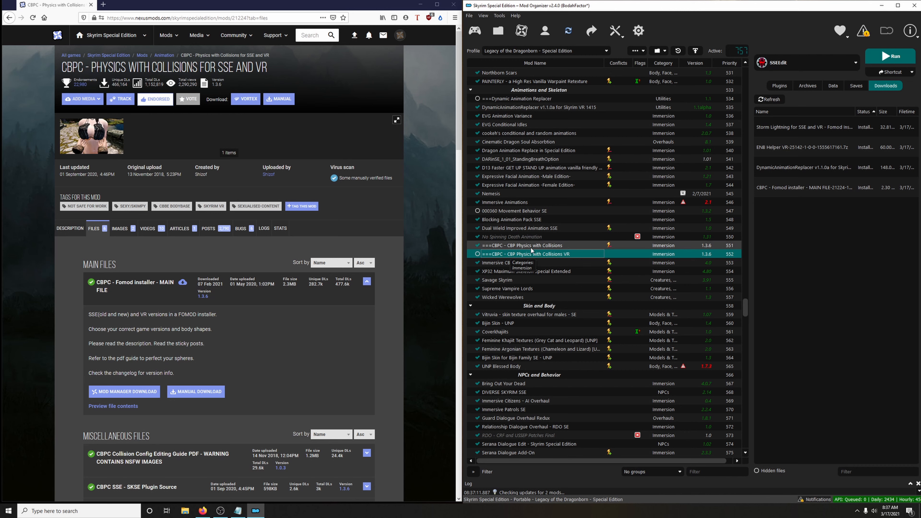
{"action": "left_click", "coordinate": [477, 254]}
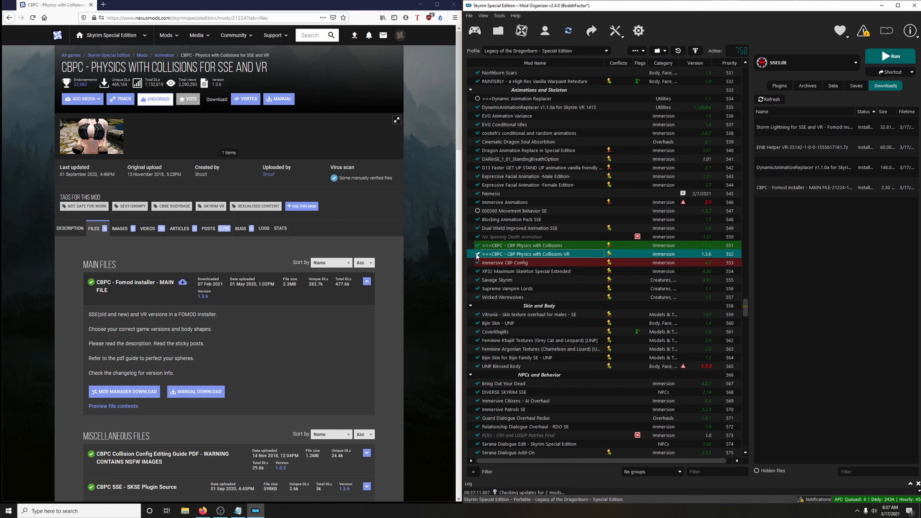
{"action": "left_click", "coordinate": [478, 245]}
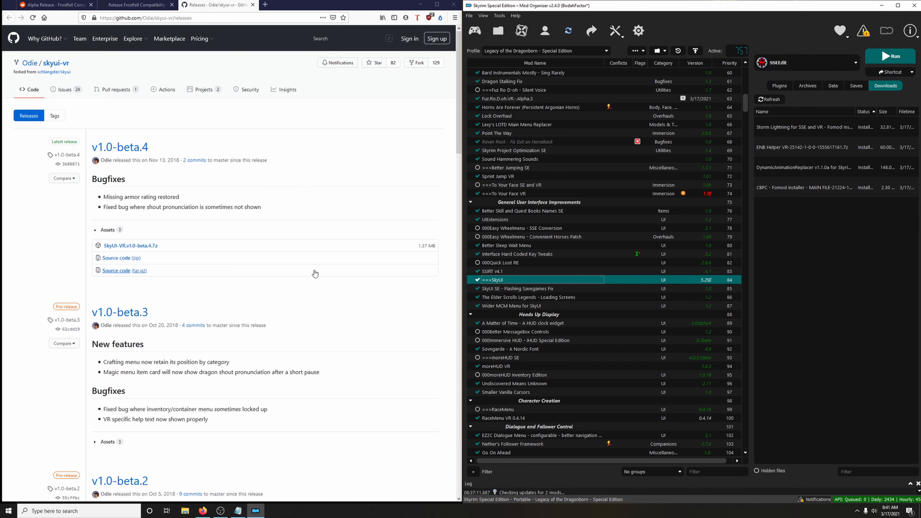
- Download SkyUI-VR.v1.0-beta.4.7z from GitHub and install the archive in Mod Organizer under the name SkyUI-VR.v1.0-beta.4
{"action": "left_click", "coordinate": [132, 250]}
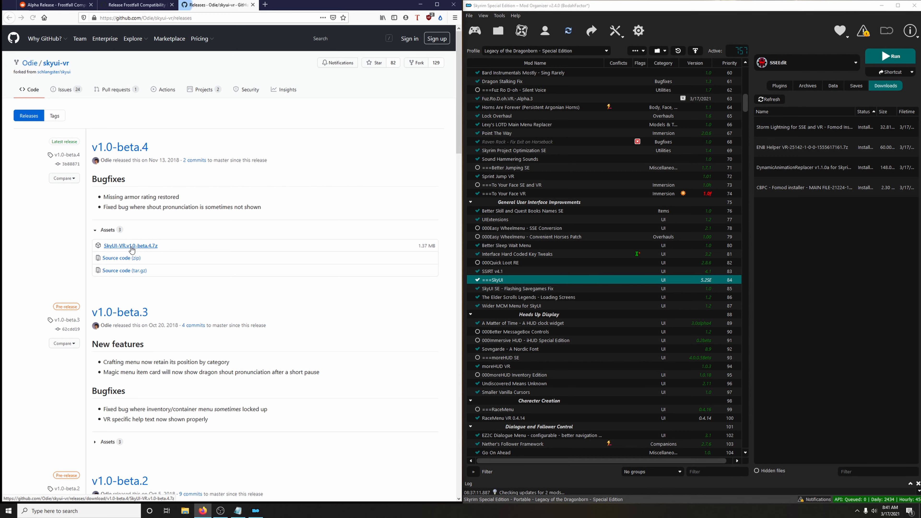
{"action": "left_click", "coordinate": [379, 228]}
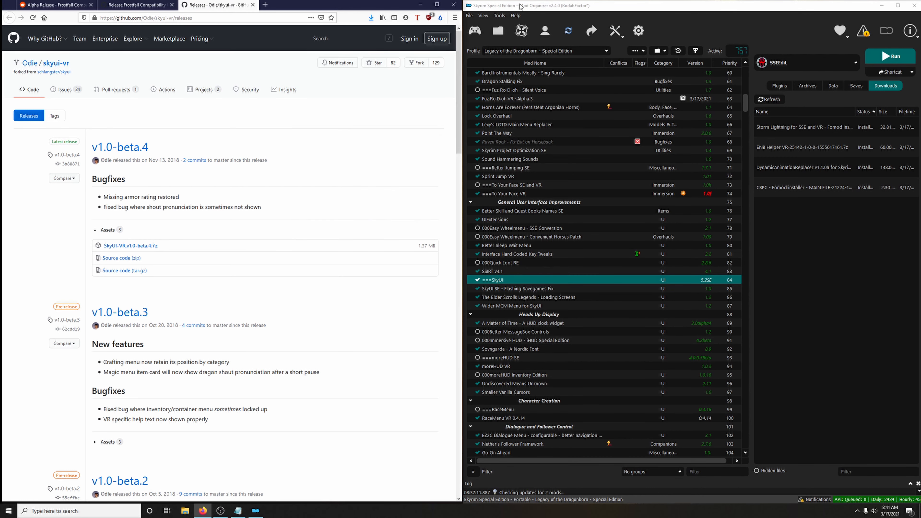
{"action": "left_click", "coordinate": [502, 33]}
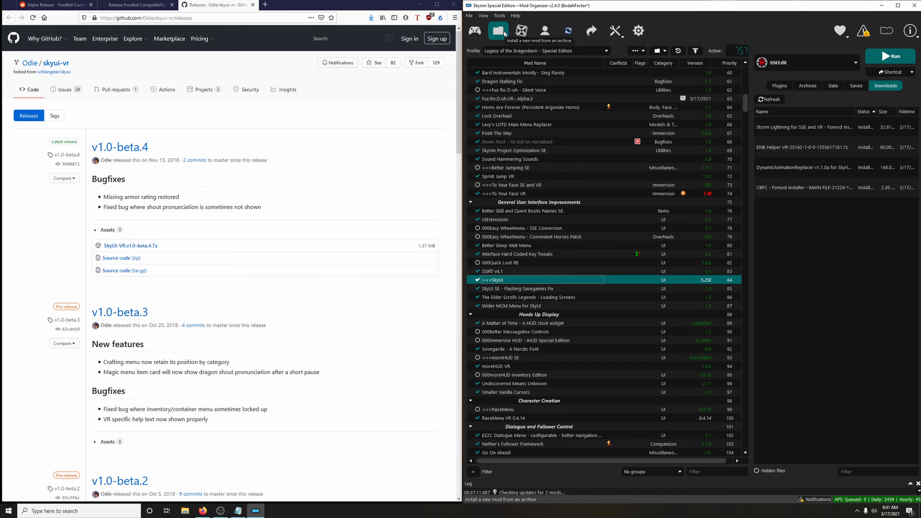
{"action": "left_click", "coordinate": [503, 33]}
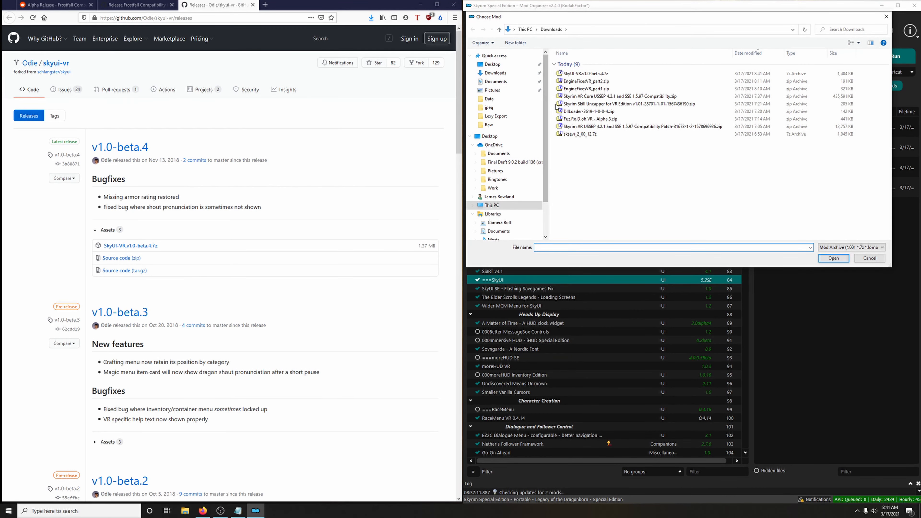
{"action": "left_click", "coordinate": [578, 75]}
{"action": "left_click", "coordinate": [833, 258]}
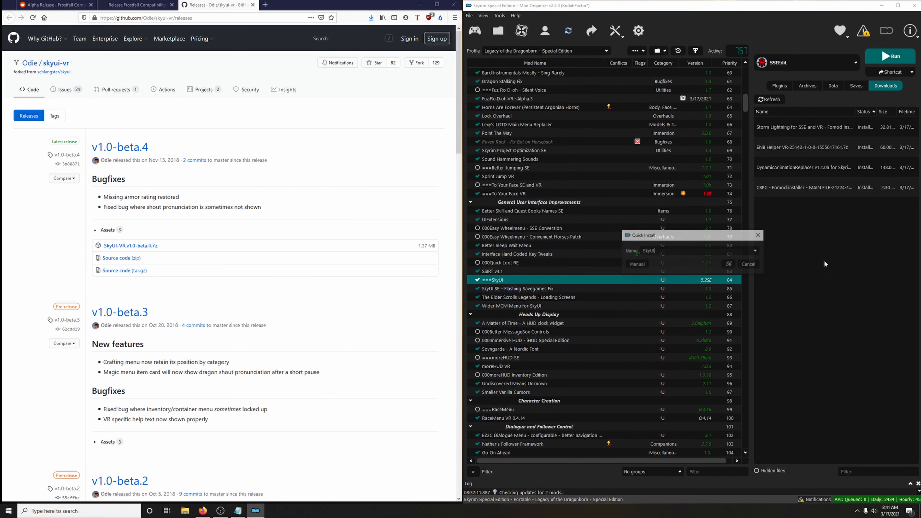
{"action": "left_click", "coordinate": [757, 251]}
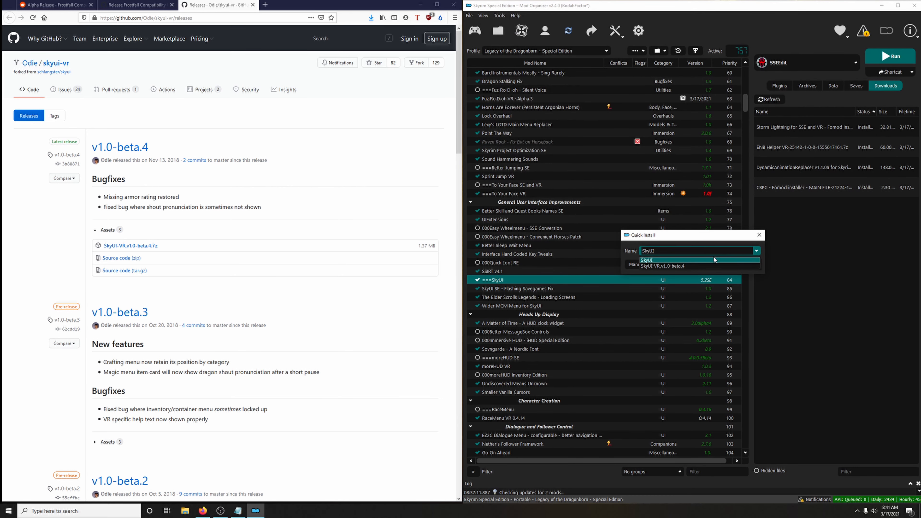
{"action": "left_click", "coordinate": [695, 266]}
{"action": "left_click", "coordinate": [728, 265]}
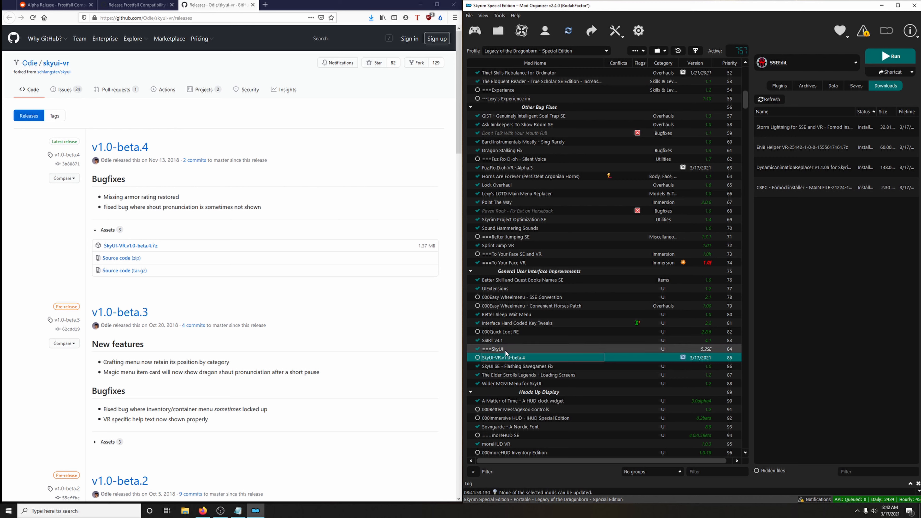
- Enable SkyUI-VR.v1.0-beta.4 below ===SkyUI, and disable ===SkyUI, SkyUI SE - Flashing Savegames Fix and Wider MCM Menu for SkyUI
{"action": "left_click", "coordinate": [478, 358]}
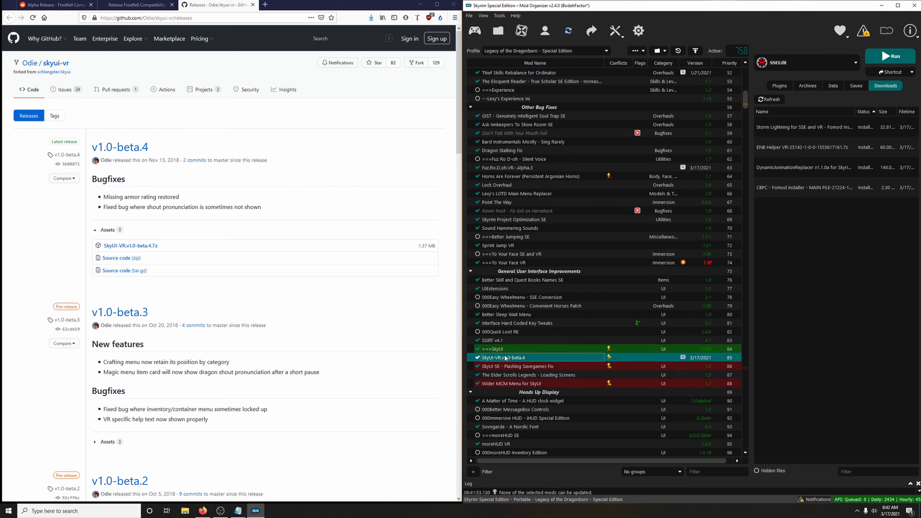
{"action": "left_click", "coordinate": [478, 349]}
{"action": "scroll", "coordinate": [486, 348], "scroll_direction": "down", "scroll_amount": 2}
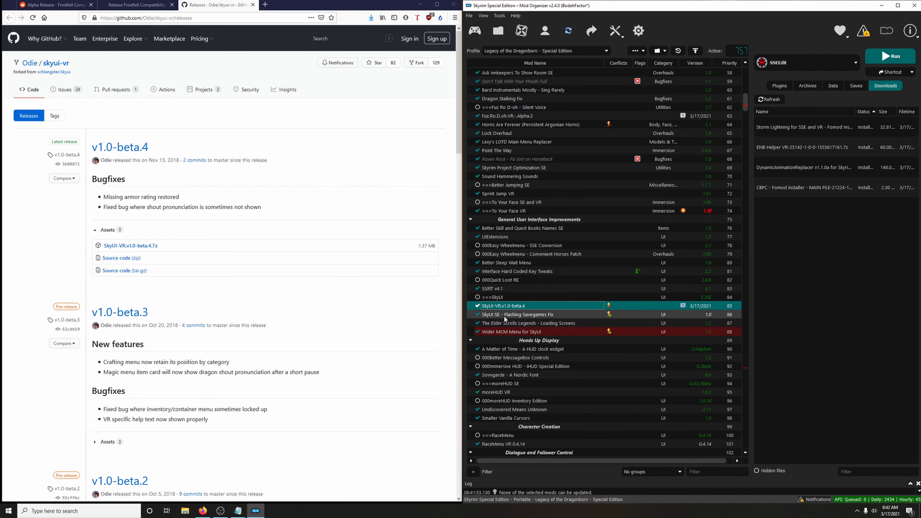
{"action": "left_click", "coordinate": [478, 314]}
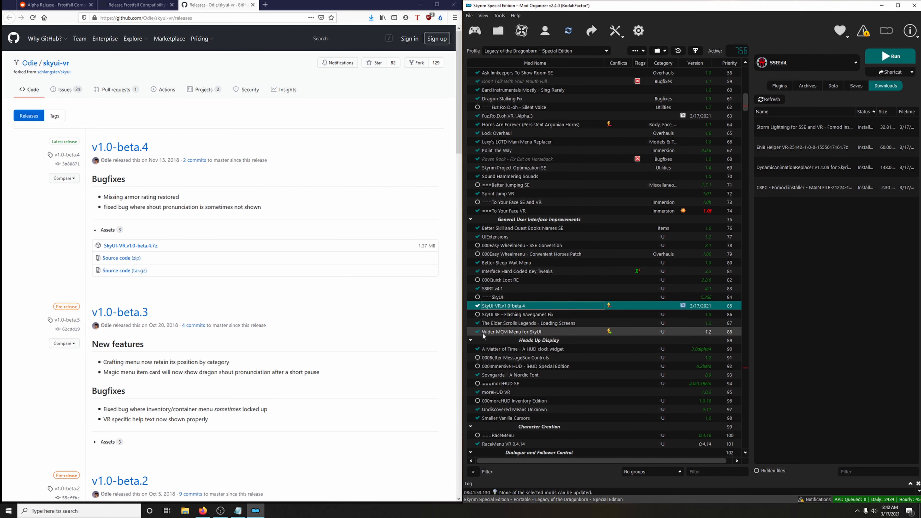
{"action": "left_click", "coordinate": [477, 332]}
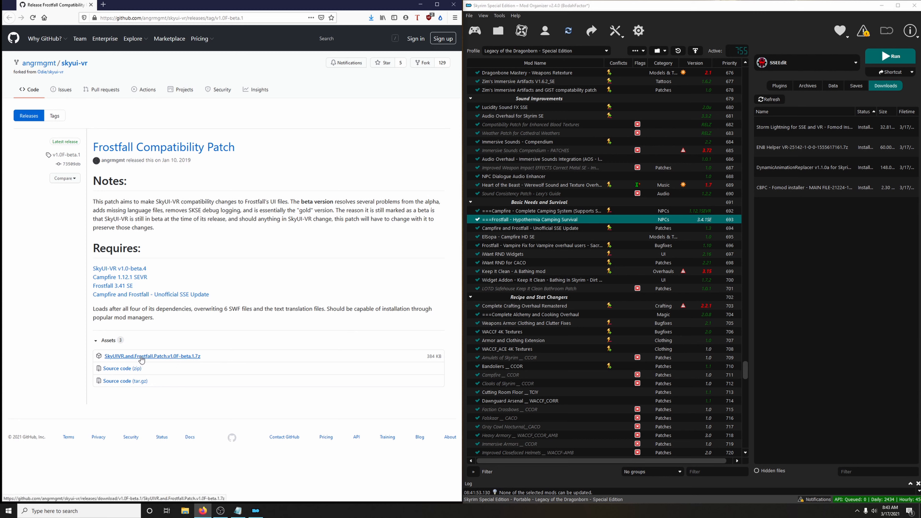
- Download SkyUIVR.and.Frostfall.Patch.v1.0F-beta.1.7z from GitHub and install it in Mod Organizer as SkyUIVR.and.Frostfall.Patch.v1.0F-beta.1
{"action": "left_click", "coordinate": [160, 359]}
{"action": "left_click", "coordinate": [387, 227]}
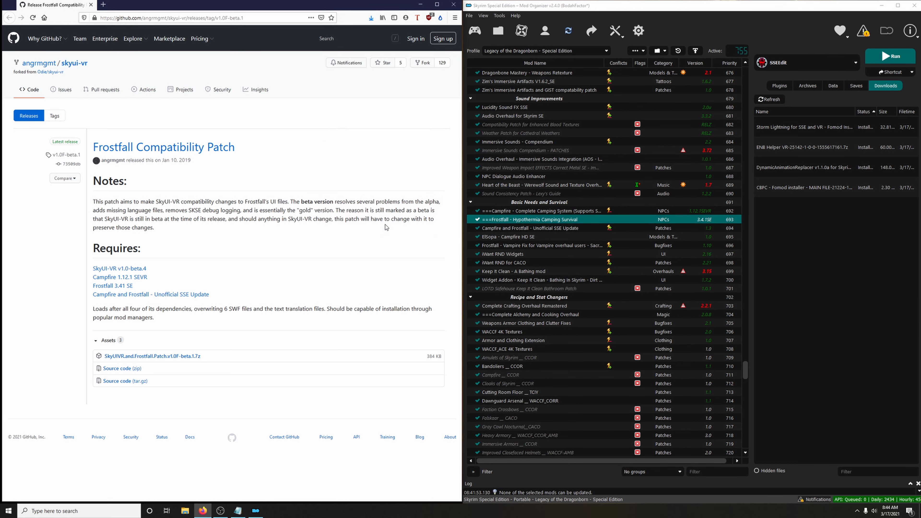
{"action": "left_click", "coordinate": [492, 34]}
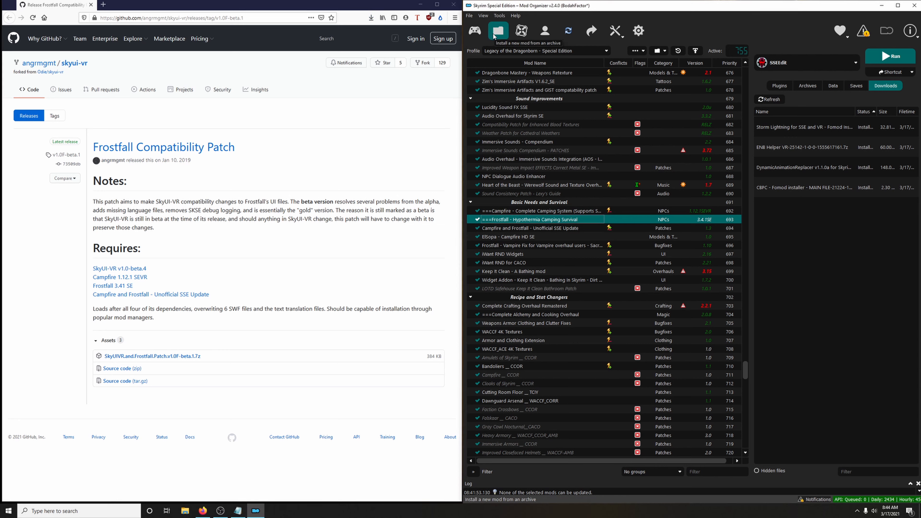
{"action": "left_click", "coordinate": [496, 37]}
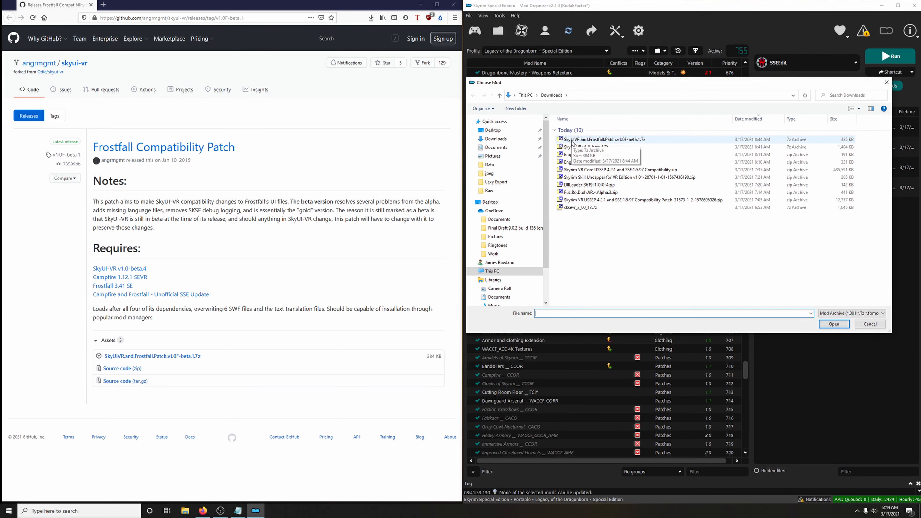
{"action": "left_click", "coordinate": [616, 142]}
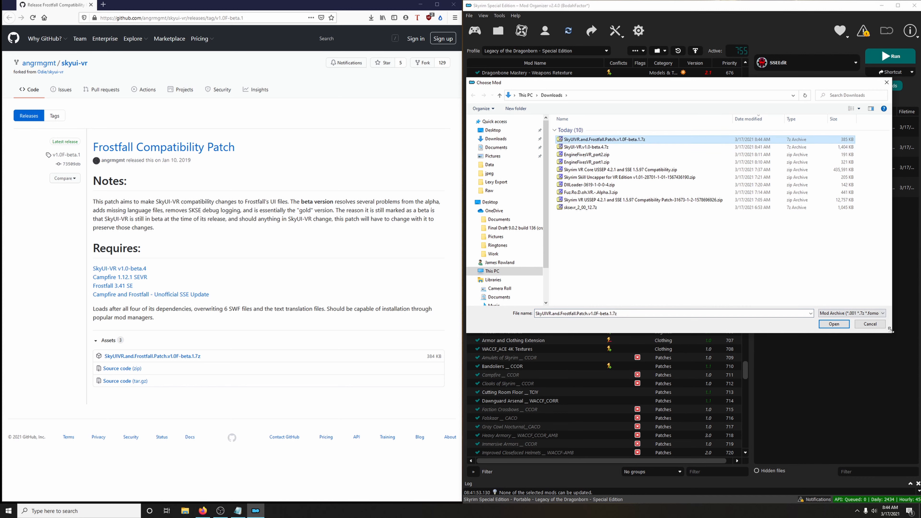
{"action": "left_click", "coordinate": [835, 324]}
{"action": "left_click", "coordinate": [757, 251]}
{"action": "left_click", "coordinate": [653, 261]}
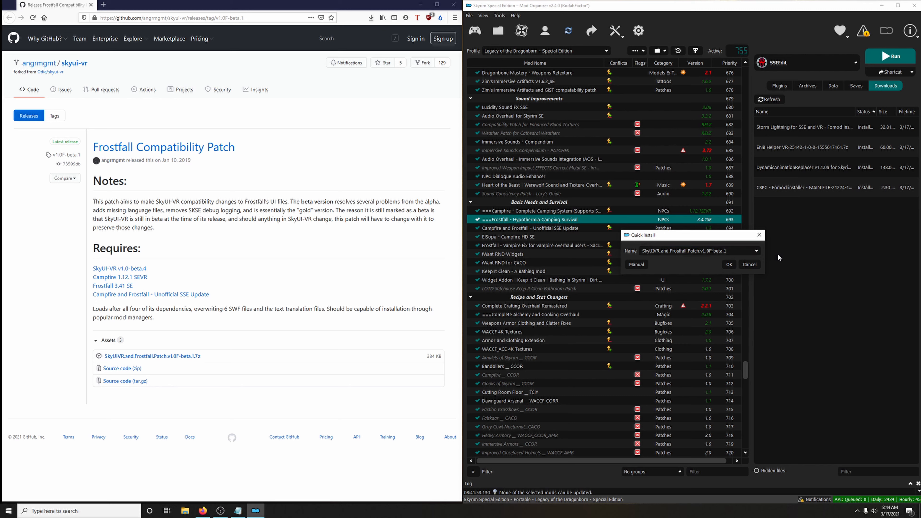
{"action": "left_click", "coordinate": [729, 264]}
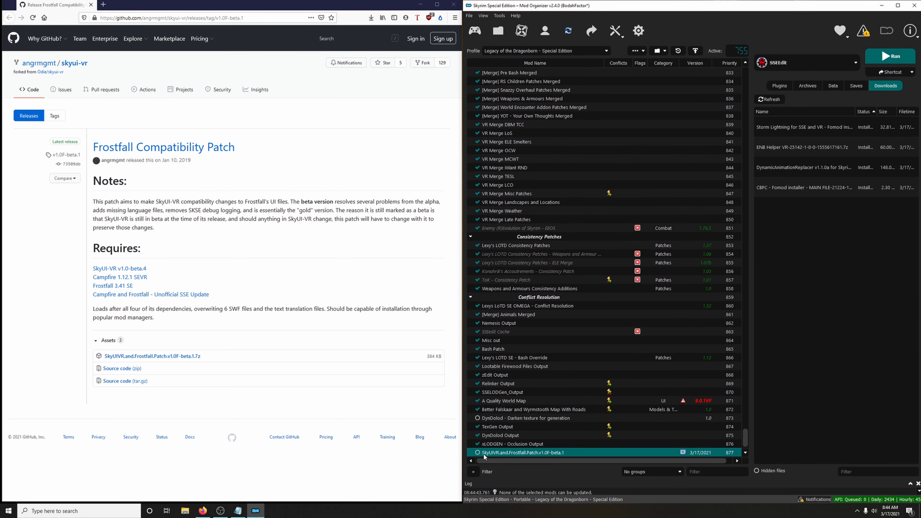
- Move SkyUIVR.and.Frostfall.Patch.v1.0F-beta.1 directly below Campfire and Frostfall - Unofficial SSE Update and enable it
{"action": "left_click", "coordinate": [477, 453]}
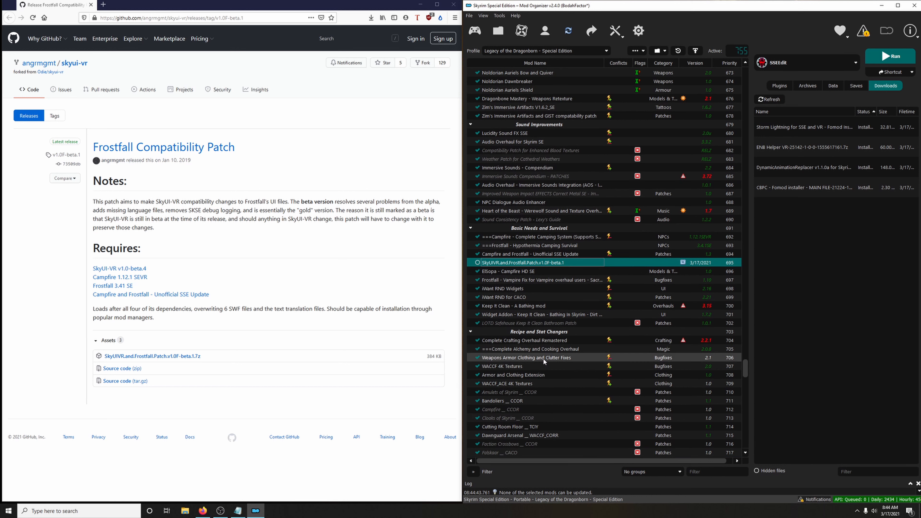
{"action": "scroll", "coordinate": [543, 362], "scroll_direction": "down", "scroll_amount": 1}
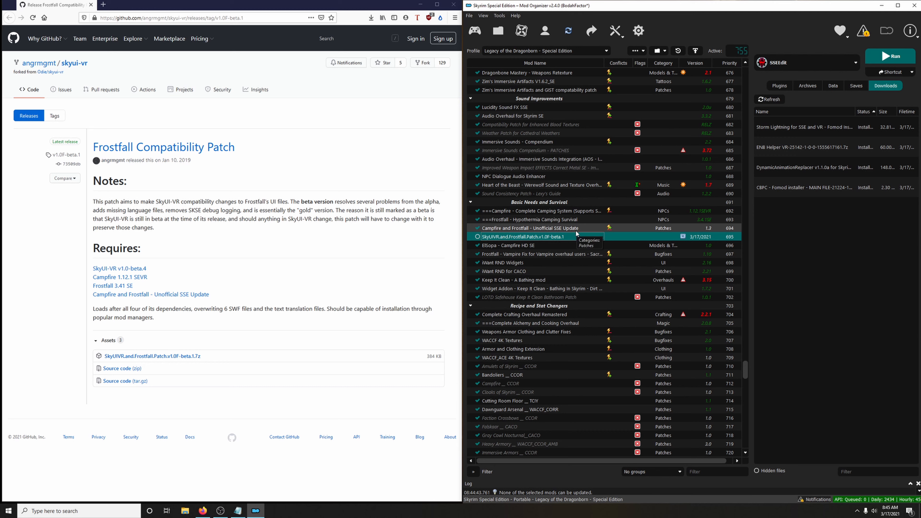
{"action": "key", "text": "space"}
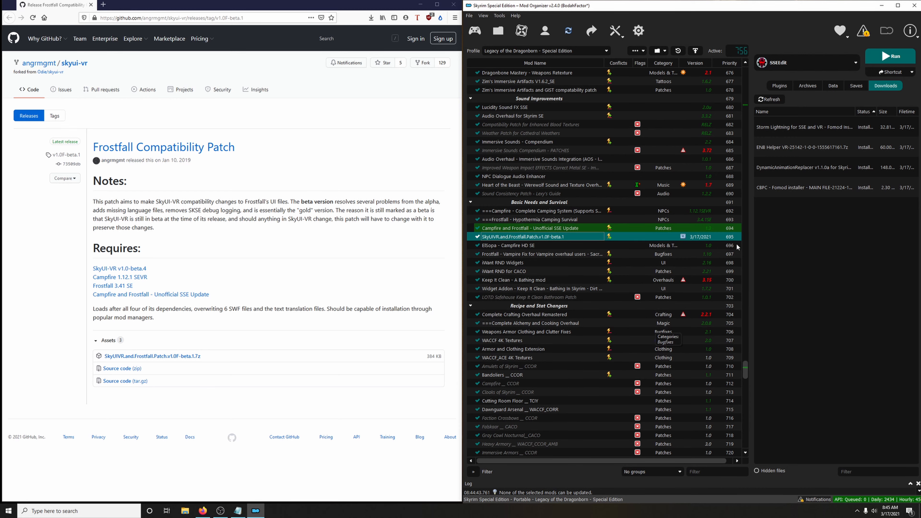
- Delete all installed downloads from the download list and from disk
{"action": "right_click", "coordinate": [776, 192]}
{"action": "left_click", "coordinate": [812, 261]}
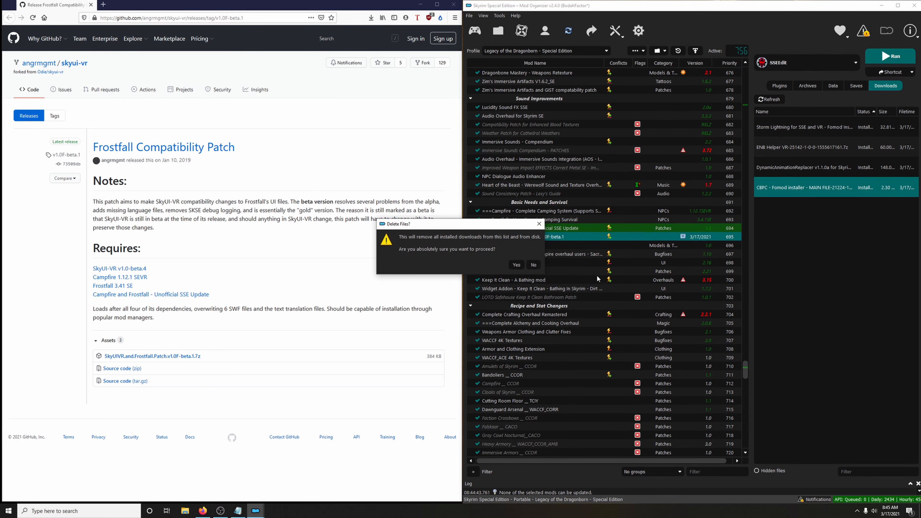
{"action": "left_click", "coordinate": [516, 265]}
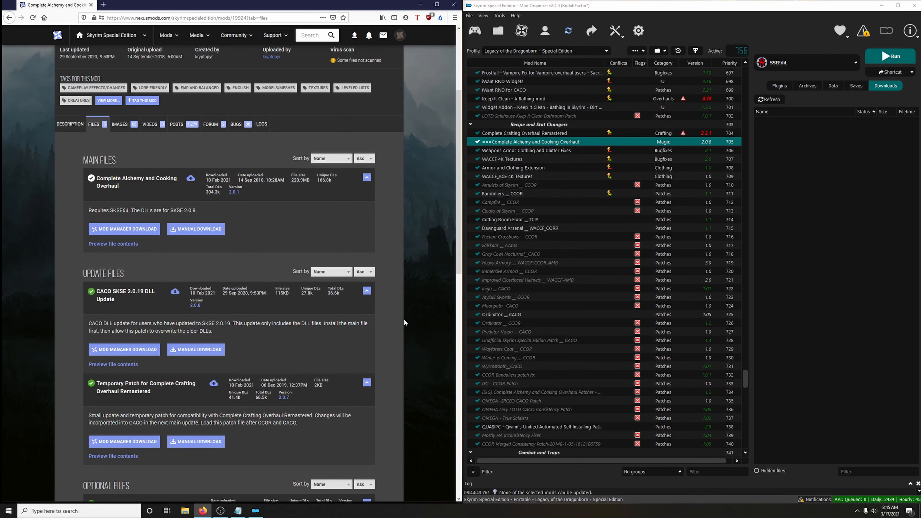
- Download the CACO SKSE VR 2.0.10 DLL Patch from the miscellaneous files on Nexus Mods for the mod manager
{"action": "scroll", "coordinate": [394, 305], "scroll_direction": "down", "scroll_amount": 5}
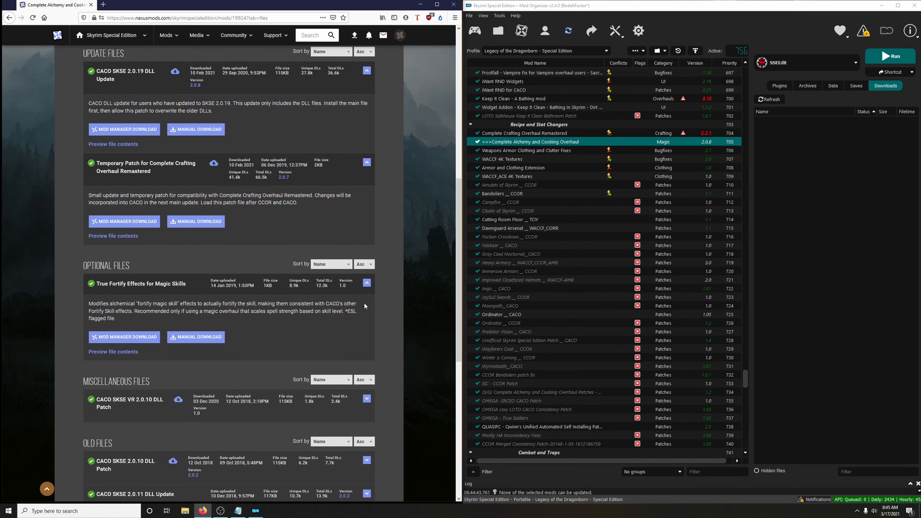
{"action": "scroll", "coordinate": [238, 331], "scroll_direction": "down", "scroll_amount": 3}
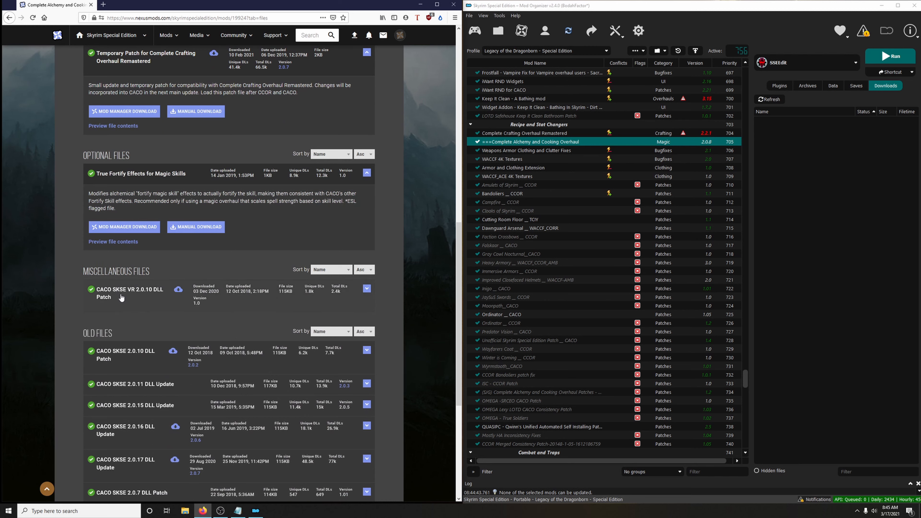
{"action": "left_click", "coordinate": [150, 297]}
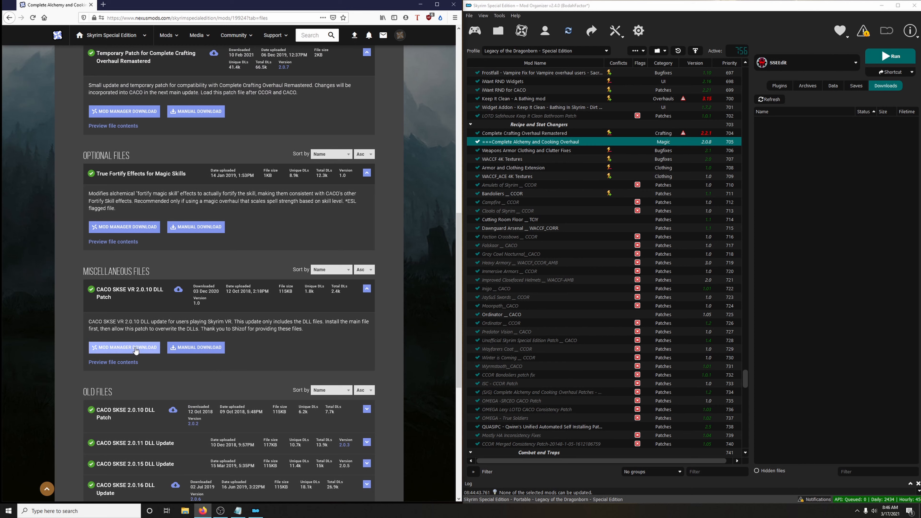
{"action": "left_click", "coordinate": [139, 349]}
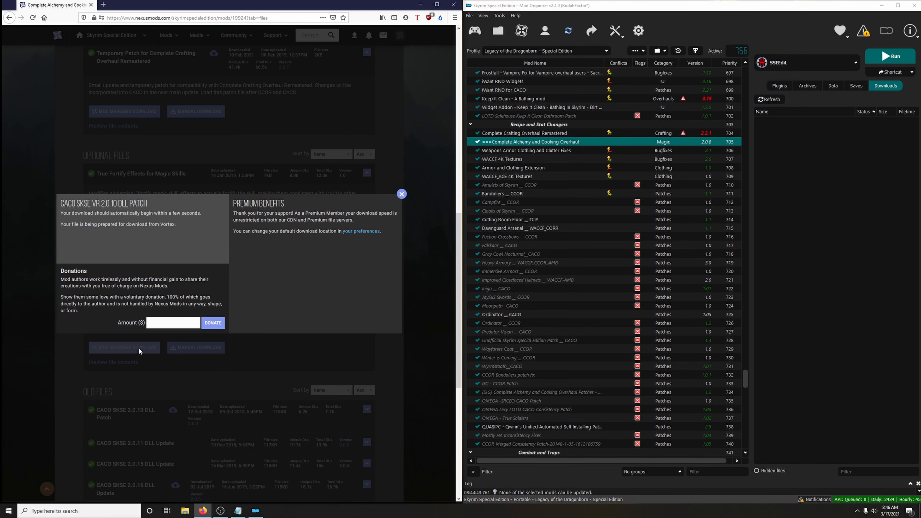
{"action": "left_click", "coordinate": [403, 193]}
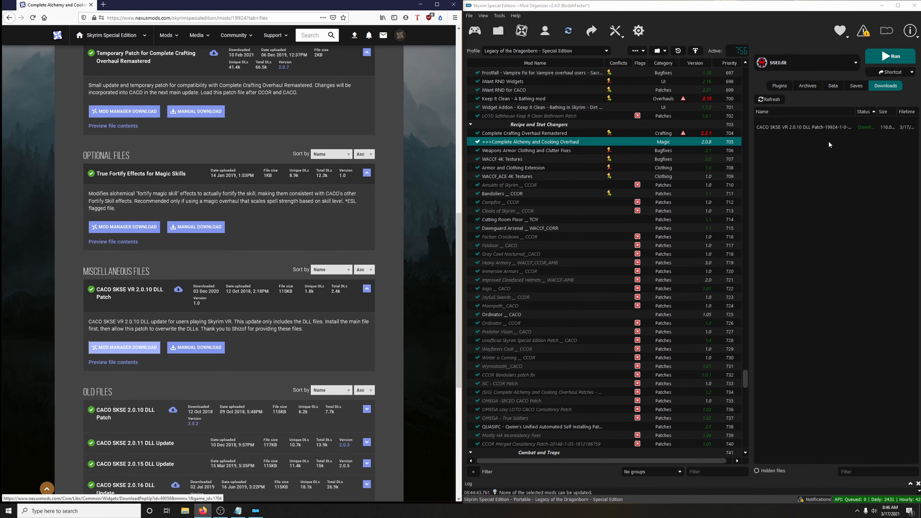
- Install the CACO VR patch as ===Complete Alchemy and Cooking Overhaul VR DLL and enable it
{"action": "double_click", "coordinate": [793, 129]}
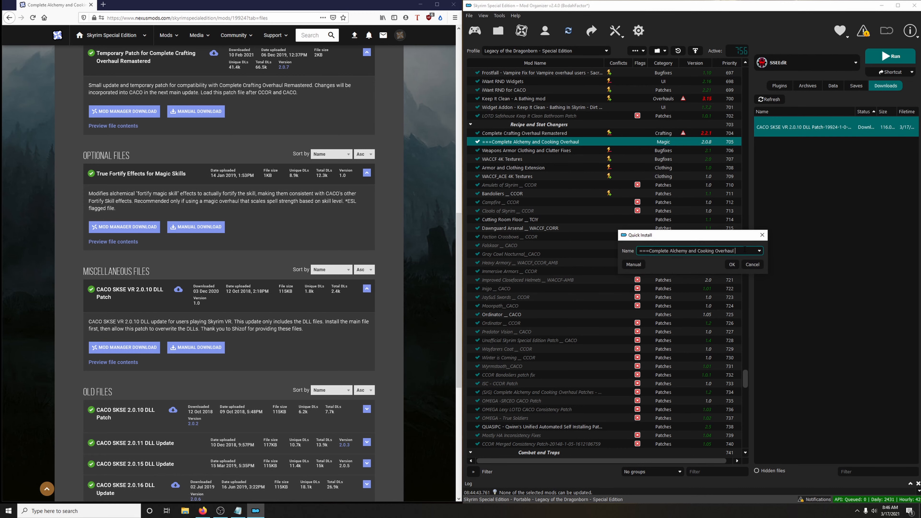
{"action": "type", "text": "VR DLL"}
{"action": "left_click", "coordinate": [732, 264]}
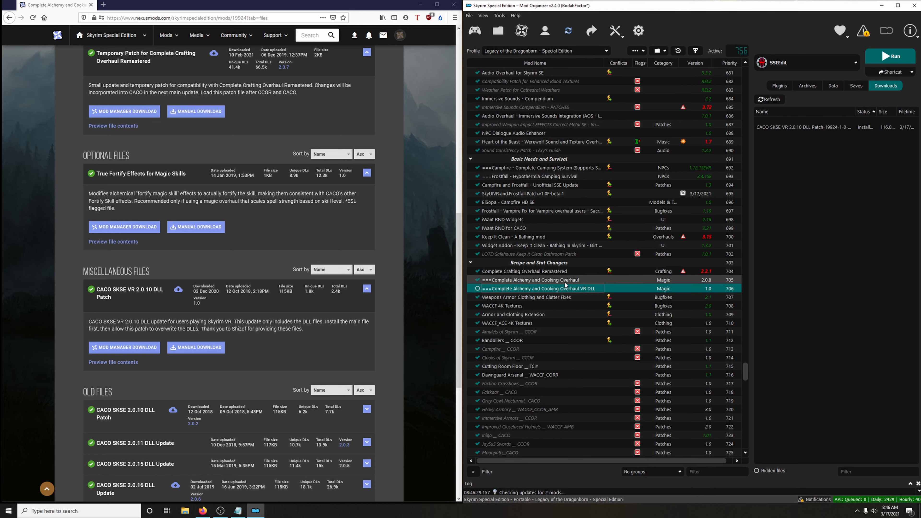
{"action": "left_click", "coordinate": [477, 289]}
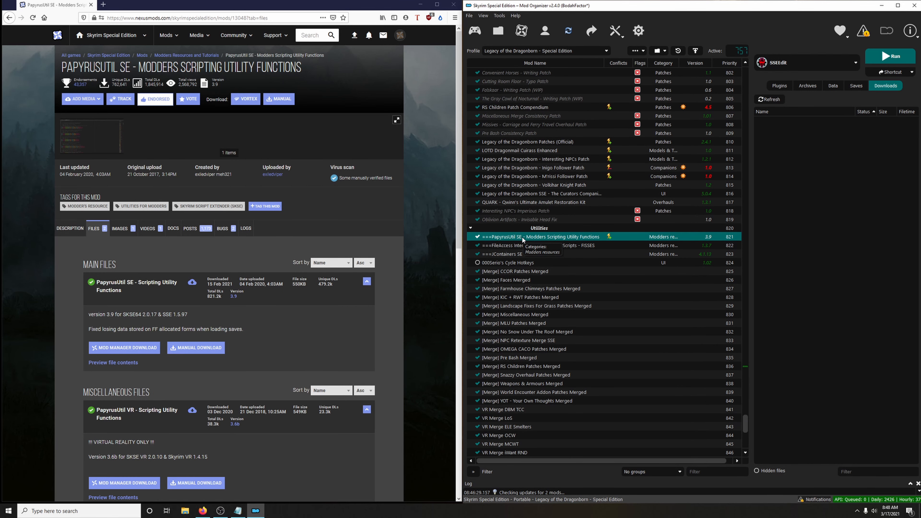
- Download PapyrusUtil VR - Scripting Utility Functions version 3.6b from the PapyrusUtil SE files for the mod manager
{"action": "scroll", "coordinate": [352, 313], "scroll_direction": "down", "scroll_amount": 3}
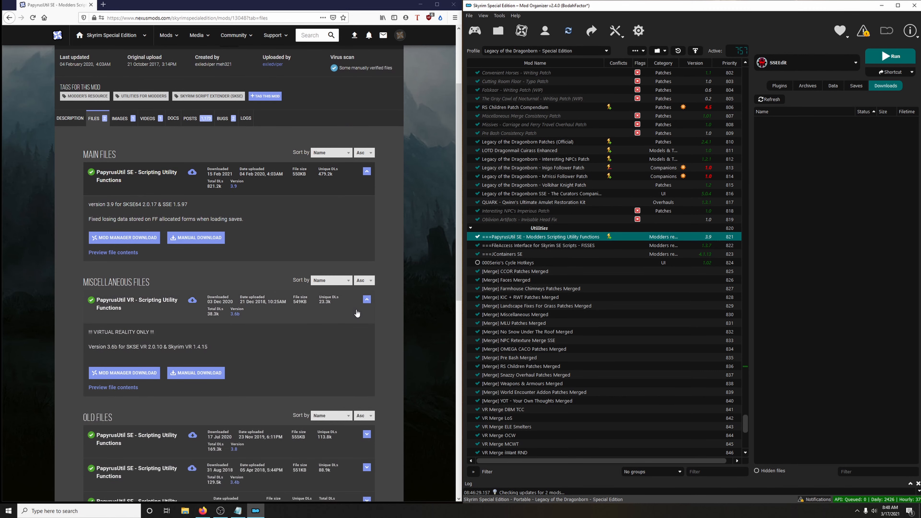
{"action": "left_click", "coordinate": [142, 374]}
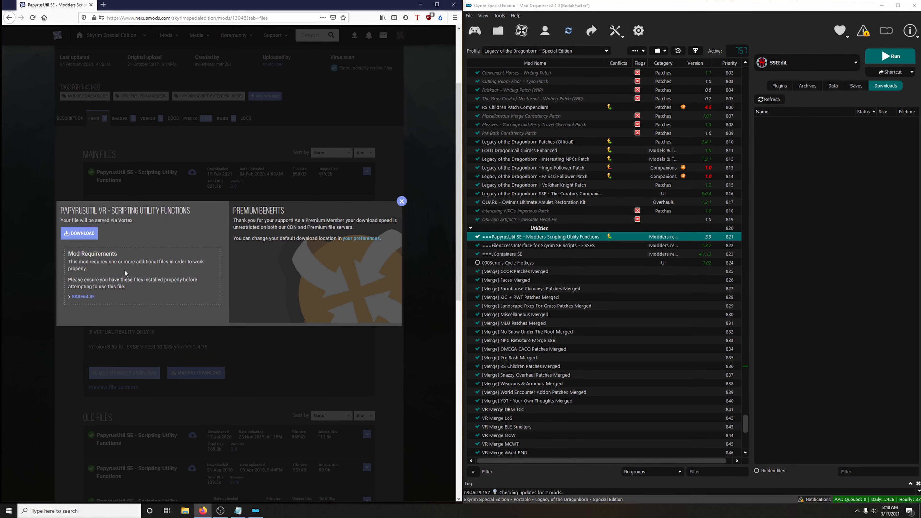
{"action": "left_click", "coordinate": [93, 235]}
{"action": "left_click", "coordinate": [401, 201]}
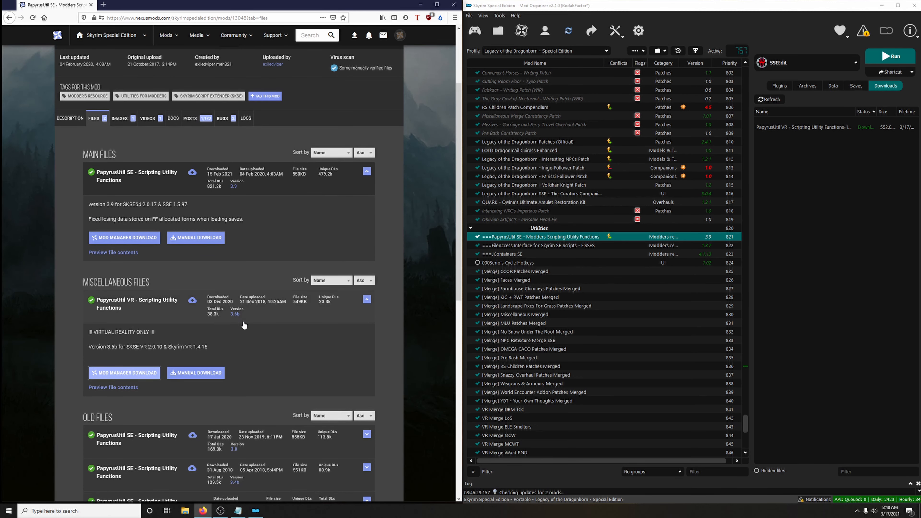
{"action": "scroll", "coordinate": [321, 355], "scroll_direction": "up", "scroll_amount": 3}
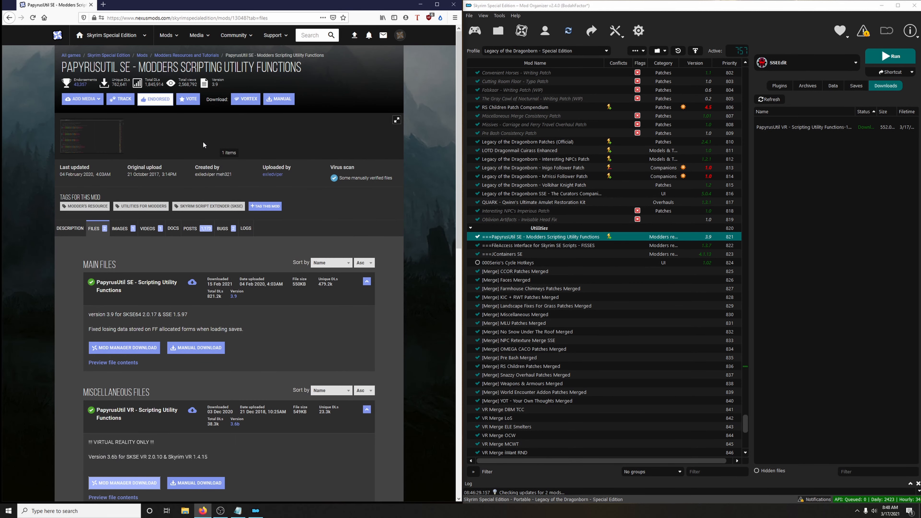
{"action": "scroll", "coordinate": [203, 145], "scroll_direction": "down", "scroll_amount": 3}
- Install the PapyrusUtil VR download as a separate mod named PapyrusUtil VR - Scripting Utility Functions
{"action": "double_click", "coordinate": [811, 131]}
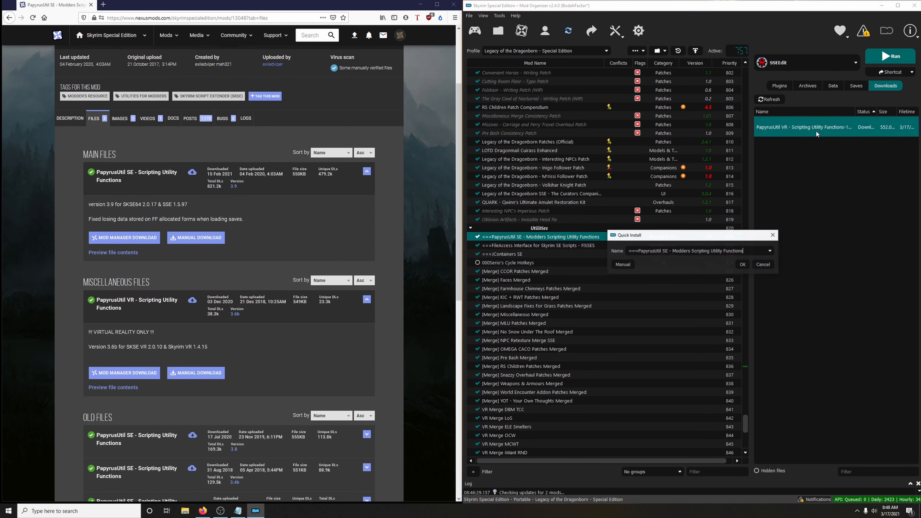
{"action": "left_click", "coordinate": [770, 250]}
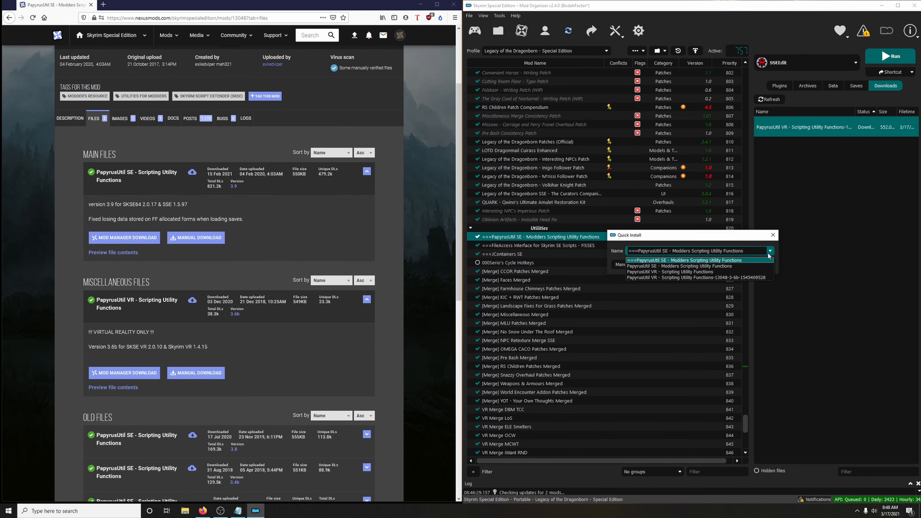
{"action": "left_click", "coordinate": [675, 266]}
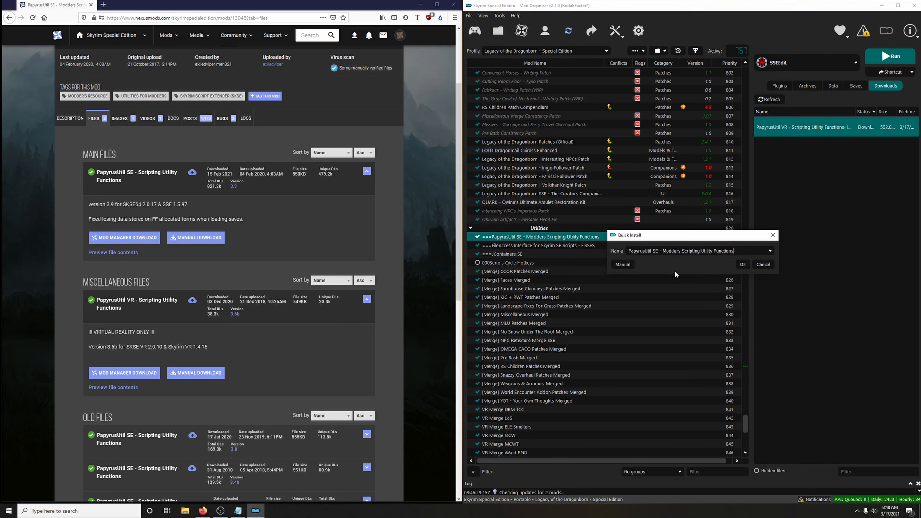
{"action": "left_click", "coordinate": [770, 251]}
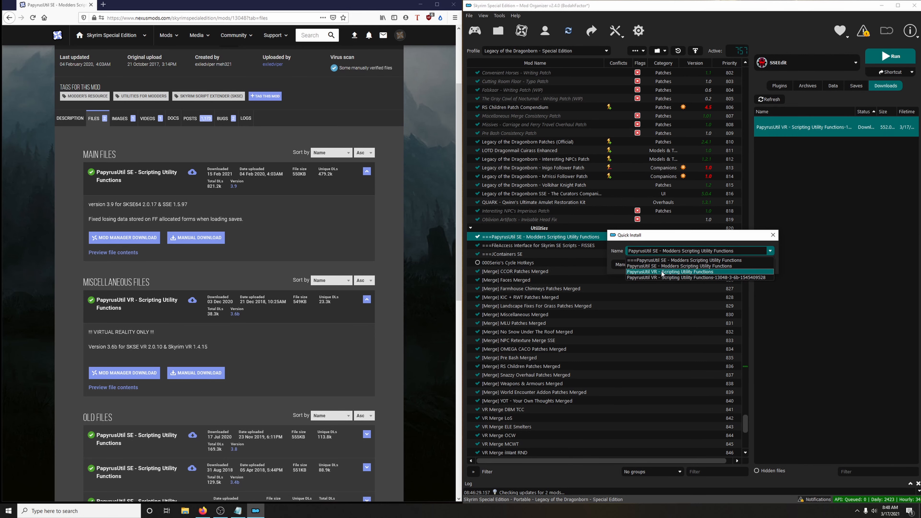
{"action": "left_click", "coordinate": [663, 272]}
{"action": "left_click", "coordinate": [743, 264]}
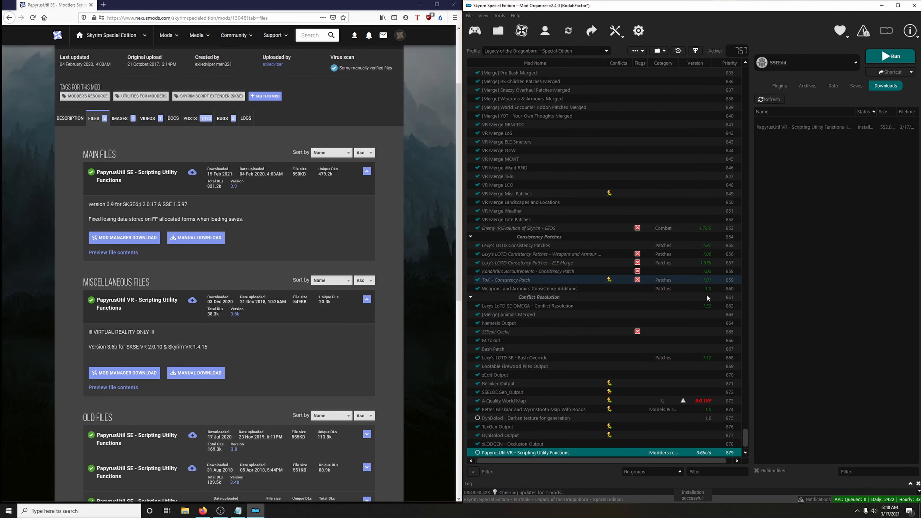
- Move PapyrusUtil VR - Scripting Utility Functions directly below ===PapyrusUtil SE - Modders Scripting Utility Functions, enable it and disable the SE version
{"action": "left_click_drag", "start_coordinate": [600, 403], "coordinate": [571, 189]}
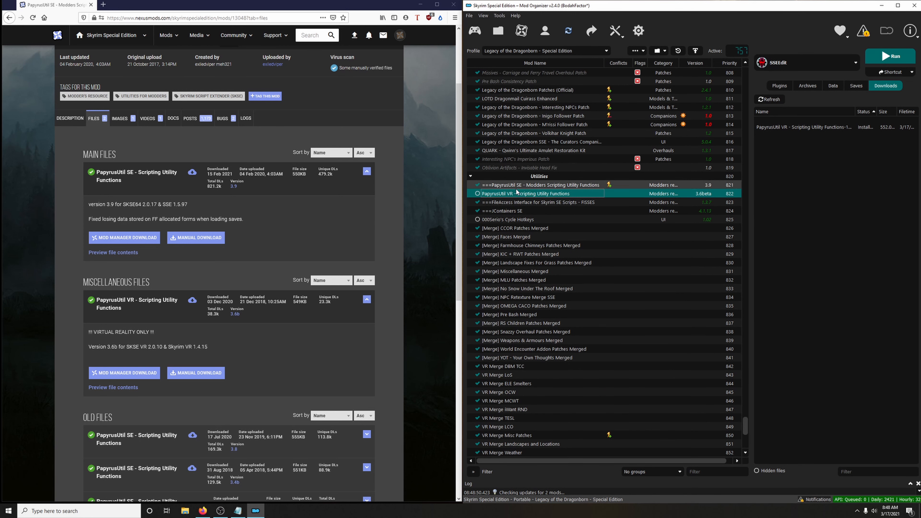
{"action": "left_click", "coordinate": [478, 194]}
{"action": "left_click", "coordinate": [478, 186]}
- Open the Nexus page of ===FileAccess Interface for Skyrim SE Scripts - FISSES and download FISSES DLL for VR
{"action": "double_click", "coordinate": [526, 202], "text": "shift"}
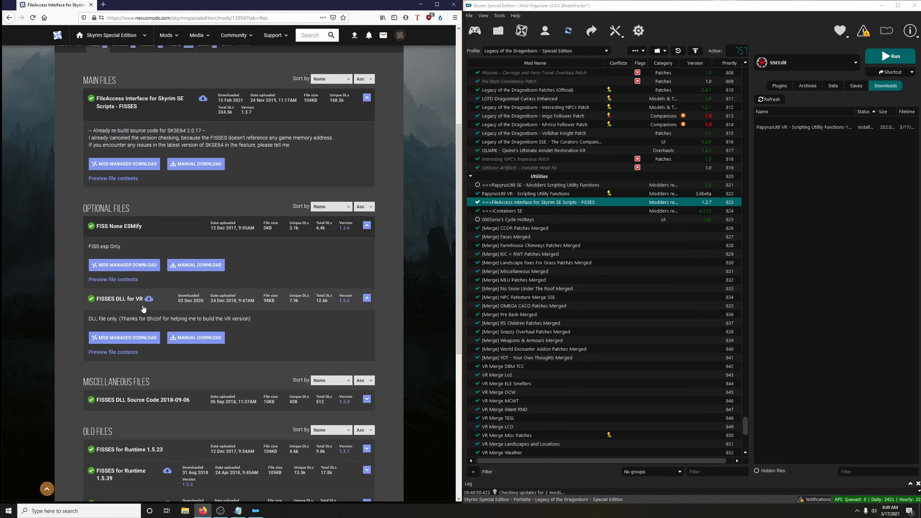
{"action": "left_click", "coordinate": [133, 340]}
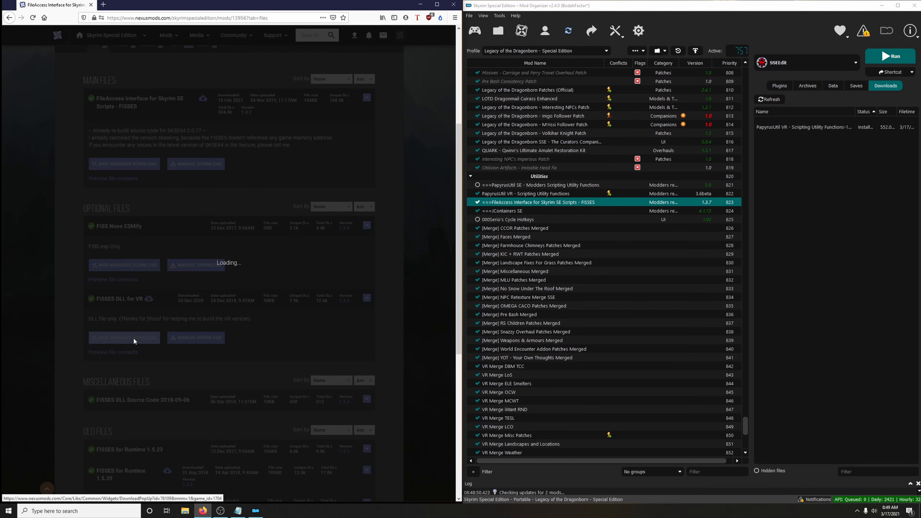
{"action": "left_click", "coordinate": [402, 222]}
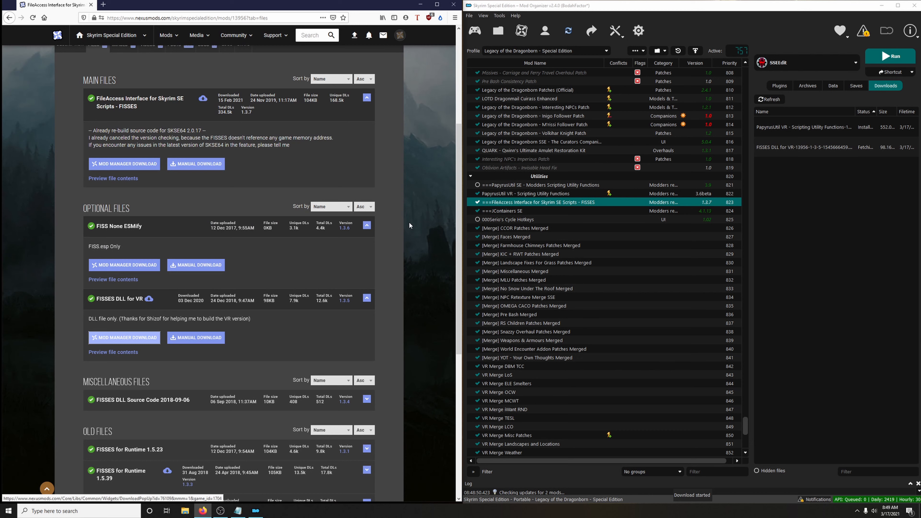
- Install the download as FISSES DLL for VR and enable it directly below ===FileAccess Interface for Skyrim SE Scripts - FISSES
{"action": "double_click", "coordinate": [797, 143]}
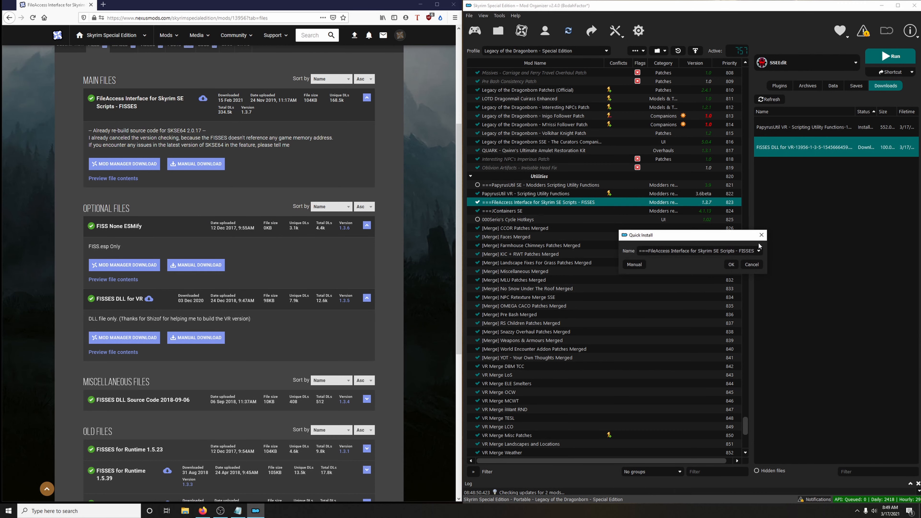
{"action": "left_click", "coordinate": [759, 250]}
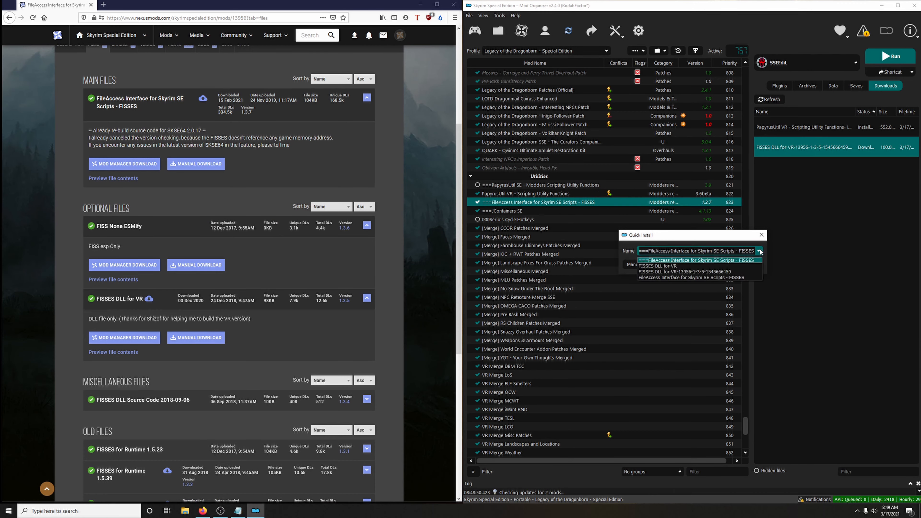
{"action": "left_click", "coordinate": [677, 267]}
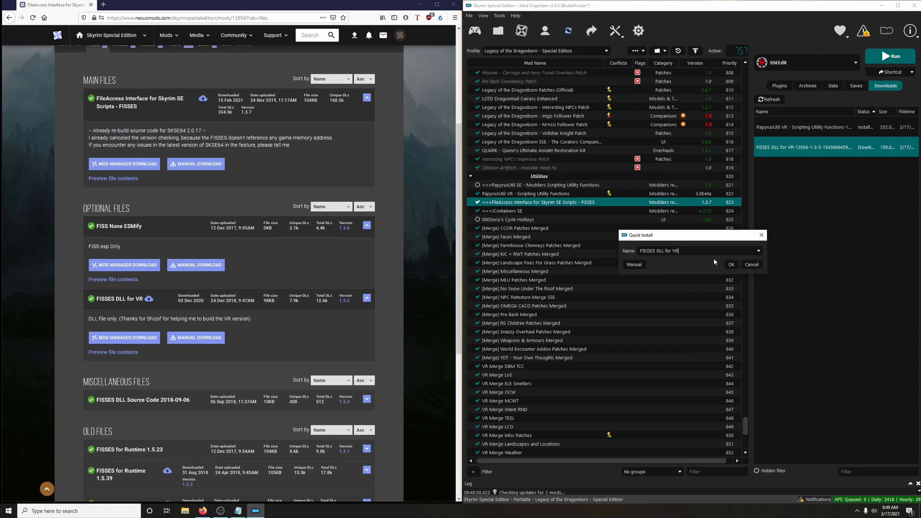
{"action": "left_click", "coordinate": [731, 265]}
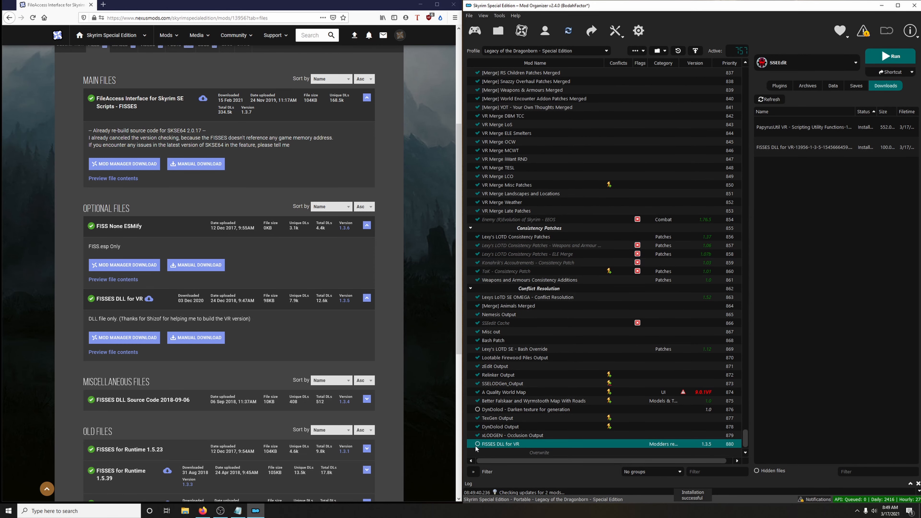
{"action": "left_click_drag", "start_coordinate": [477, 449], "coordinate": [557, 272]}
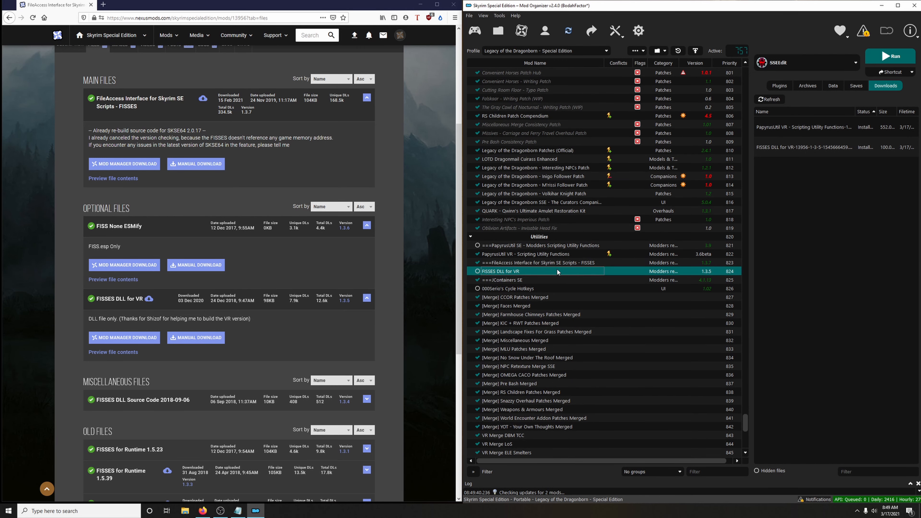
{"action": "left_click", "coordinate": [477, 272]}
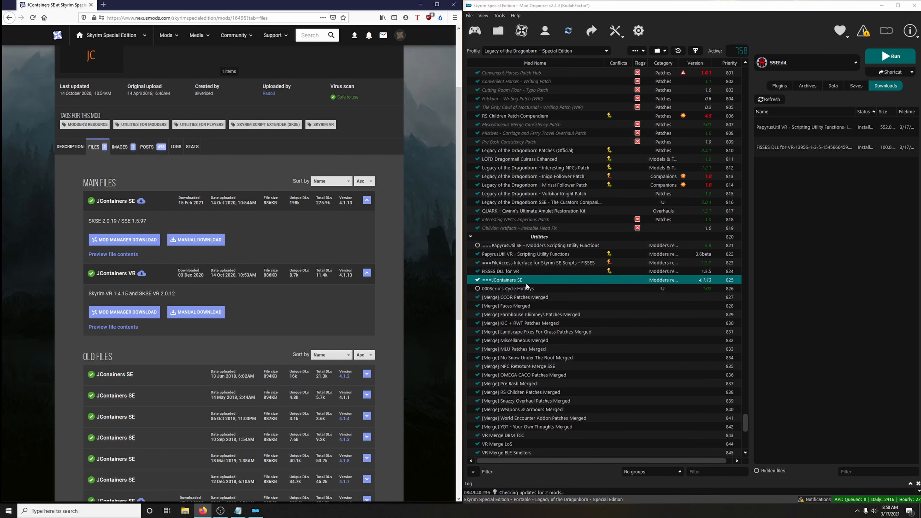
- Download JContainers VR from the main files of the JContainers SE page for the mod manager
{"action": "left_click", "coordinate": [136, 313]}
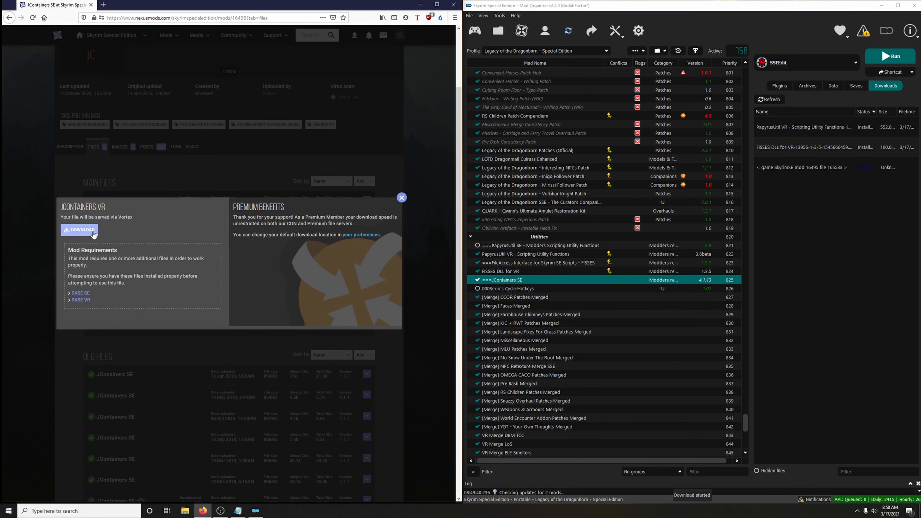
{"action": "left_click", "coordinate": [93, 232]}
{"action": "left_click", "coordinate": [401, 198]}
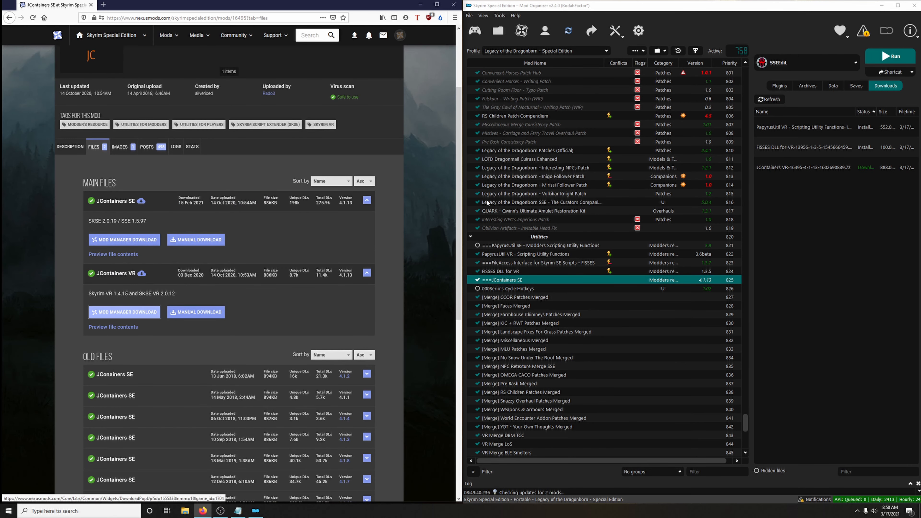
- Install the JContainers VR download as a separate mod named JContainers VR
{"action": "double_click", "coordinate": [786, 170]}
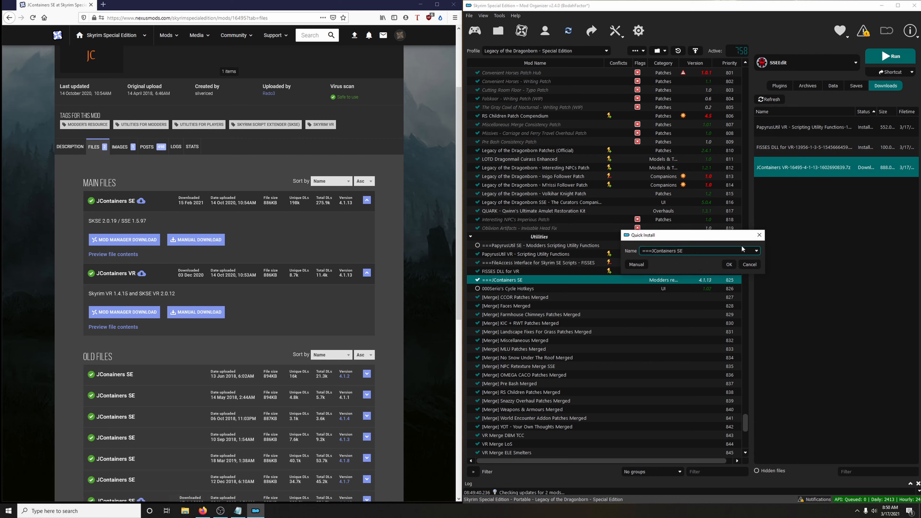
{"action": "left_click", "coordinate": [758, 250]}
{"action": "left_click", "coordinate": [697, 271]}
{"action": "left_click", "coordinate": [729, 265]}
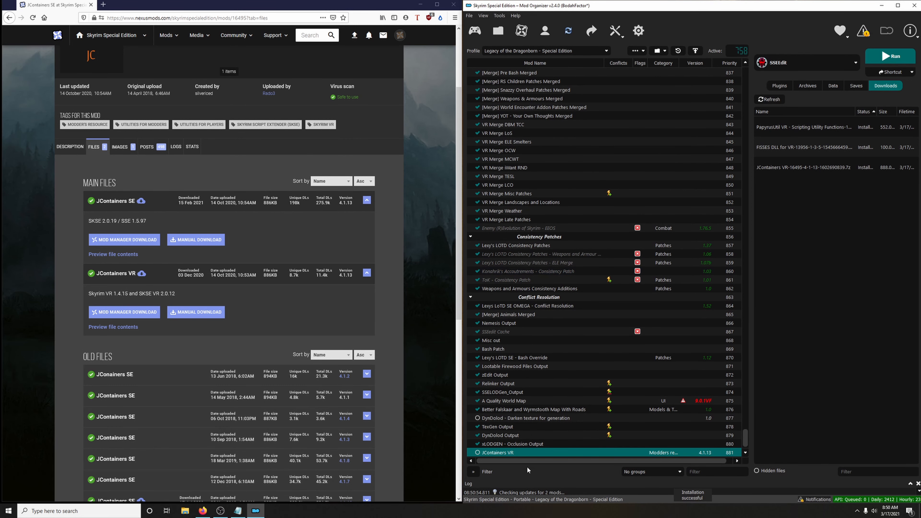
- Move JContainers VR directly below ===JContainers SE, enable it and disable ===JContainers SE
{"action": "left_click_drag", "start_coordinate": [505, 453], "coordinate": [549, 231]}
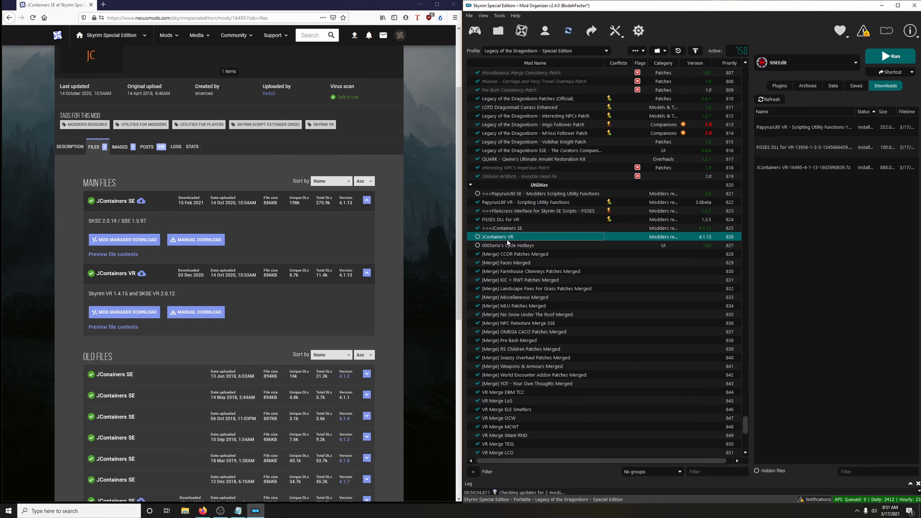
{"action": "left_click", "coordinate": [477, 237]}
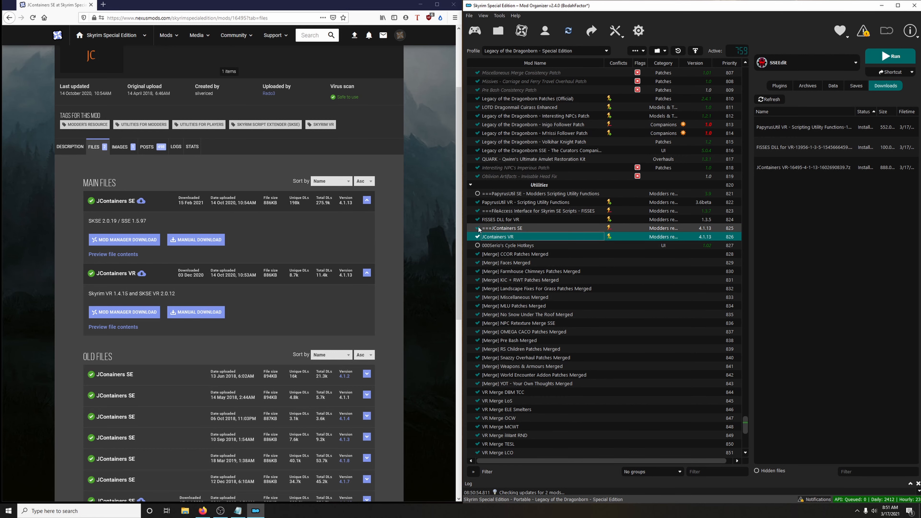
{"action": "left_click", "coordinate": [478, 228]}
{"action": "scroll", "coordinate": [604, 329], "scroll_direction": "down", "scroll_amount": 6}
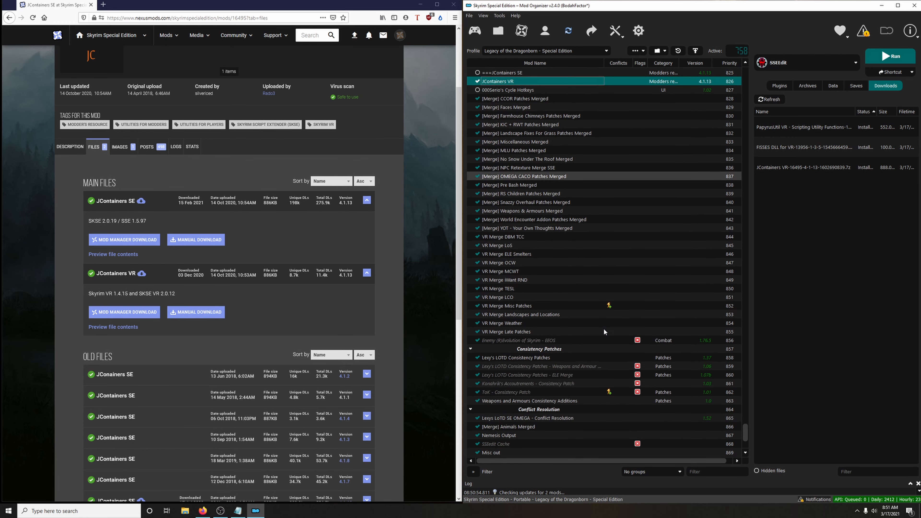
{"action": "scroll", "coordinate": [604, 329], "scroll_direction": "down", "scroll_amount": 4}
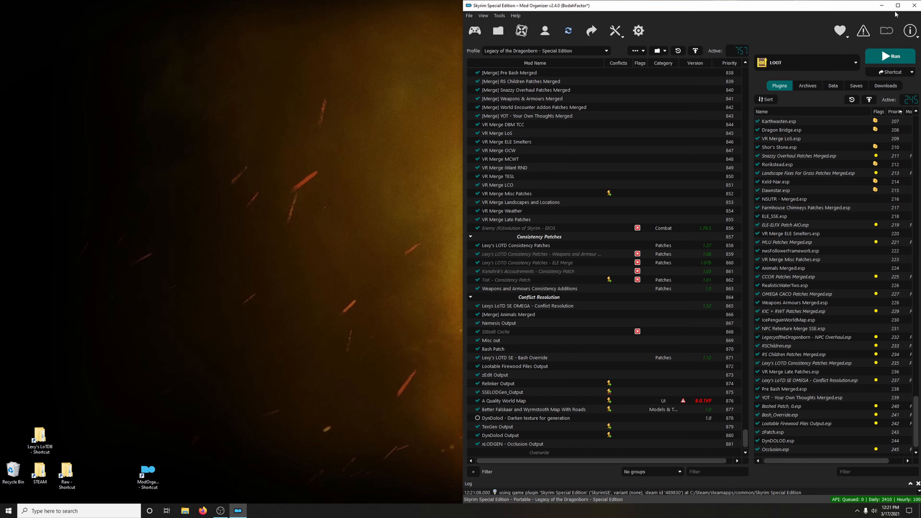
- Close Mod Organizer, switch to Steam and launch The Elder Scrolls V: Skyrim VR from the library
{"action": "left_click", "coordinate": [914, 6]}
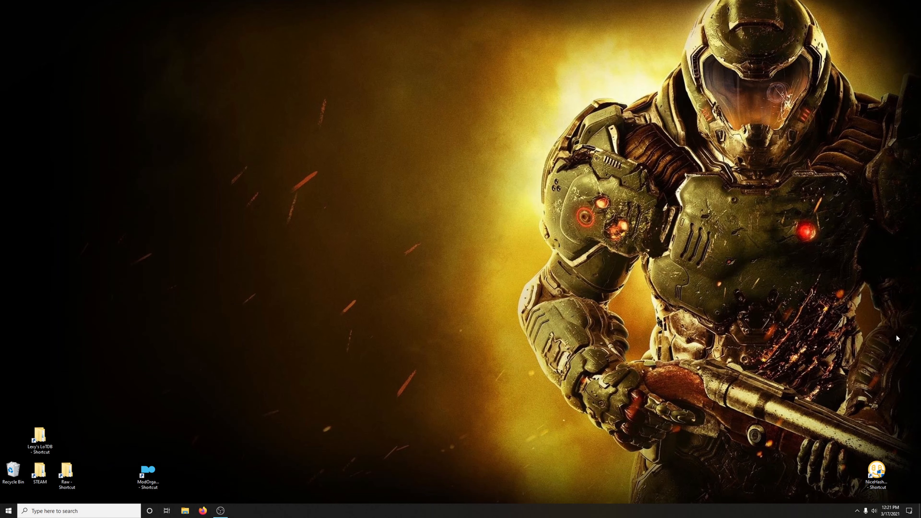
{"action": "left_click", "coordinate": [857, 511]}
{"action": "left_click", "coordinate": [836, 482]}
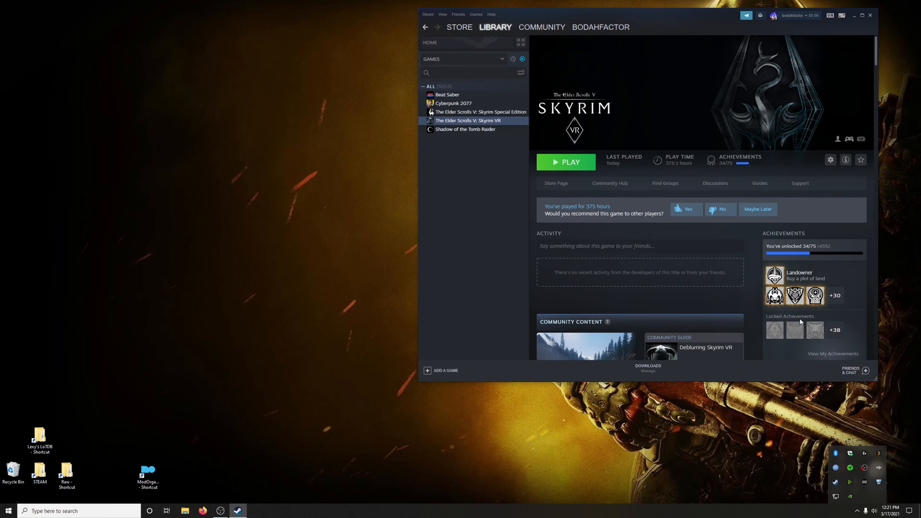
{"action": "left_click", "coordinate": [565, 167]}
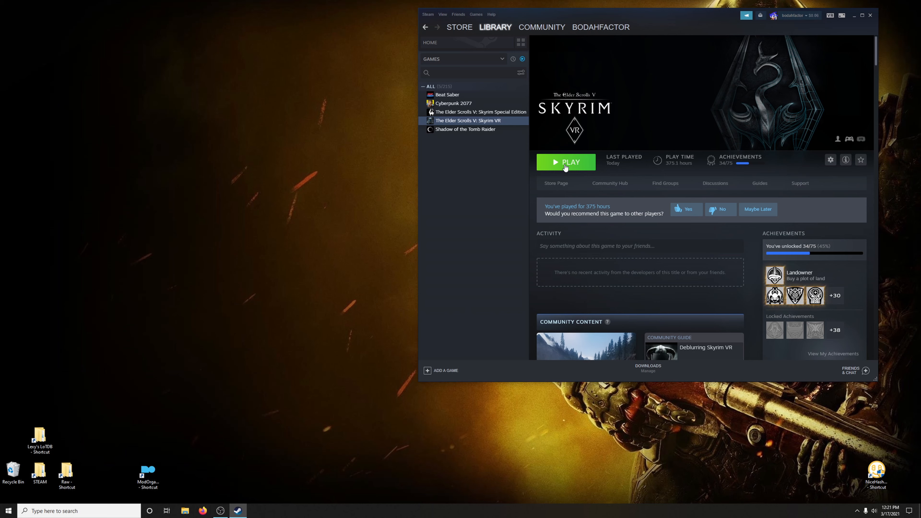
{"action": "left_click", "coordinate": [565, 162]}
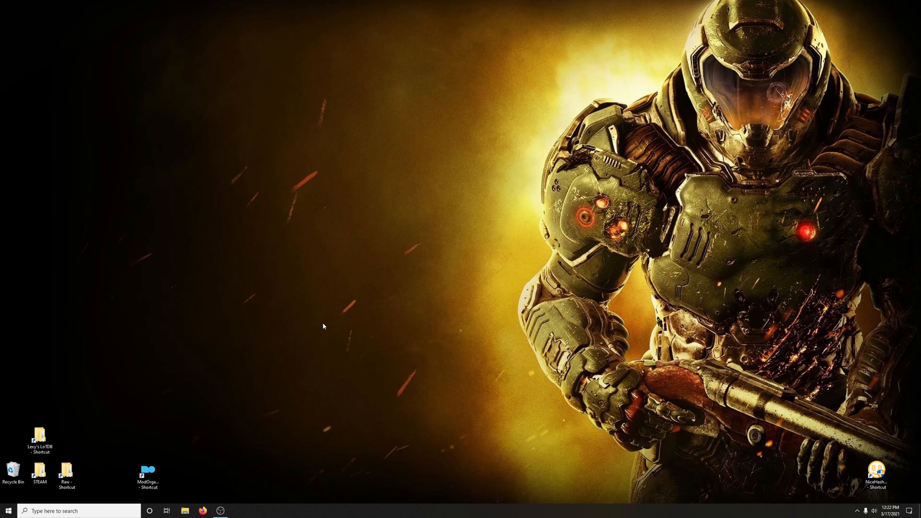
- Browse to C:\SkyrimVR Lexy\Mod Organizer 2 in File Explorer and start ModOrganizer.exe
{"action": "left_click", "coordinate": [185, 511]}
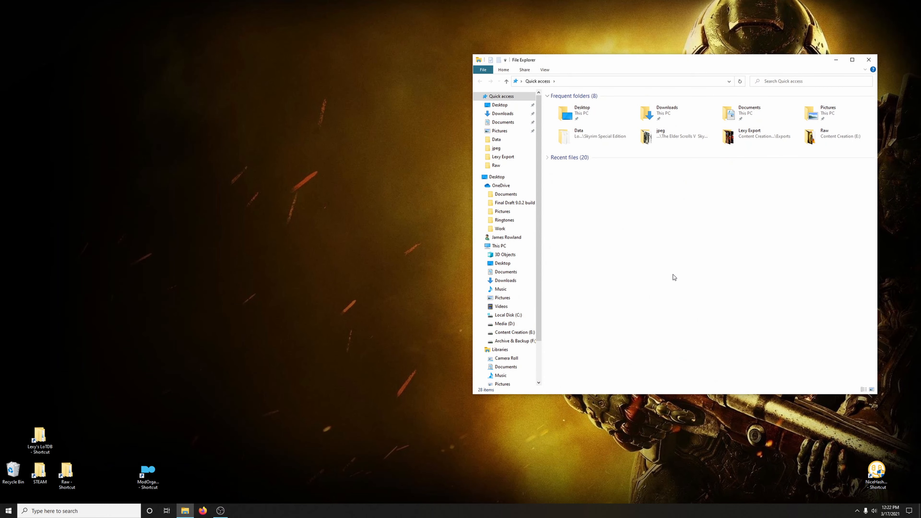
{"action": "left_click", "coordinate": [512, 315]}
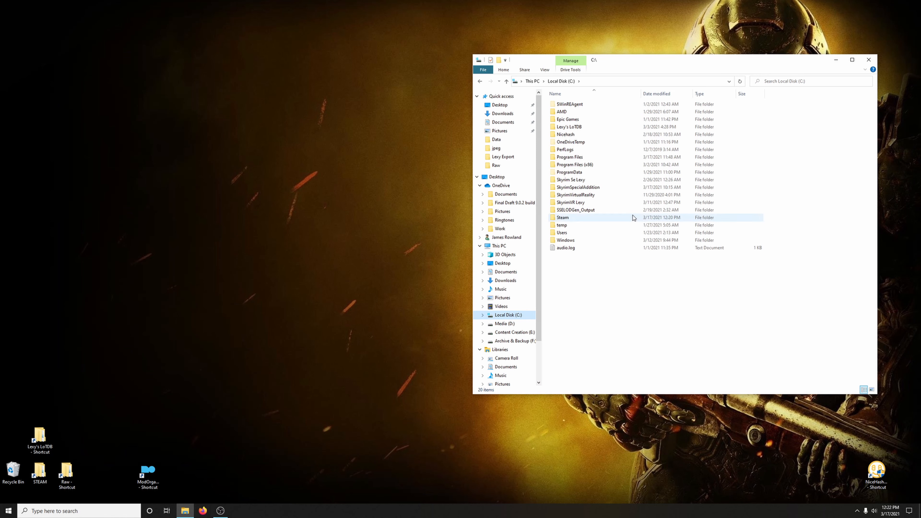
{"action": "double_click", "coordinate": [589, 203]}
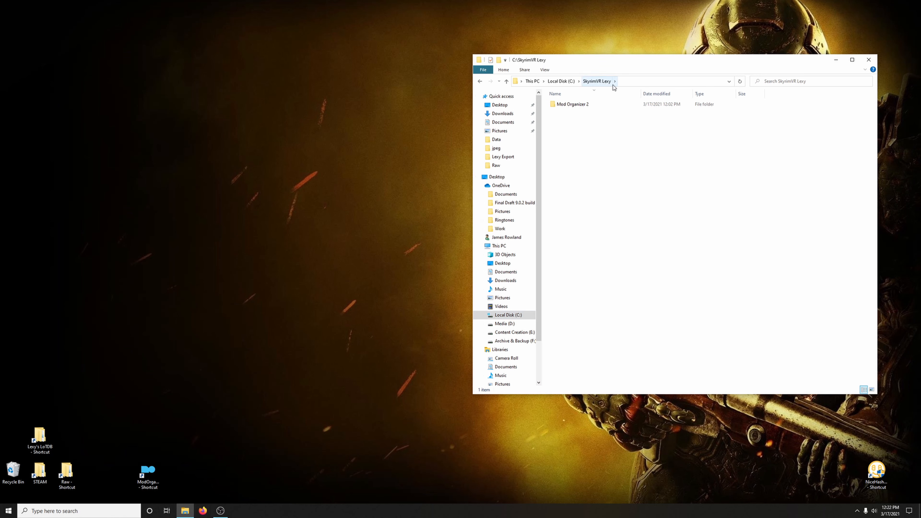
{"action": "left_click", "coordinate": [574, 105]}
{"action": "double_click", "coordinate": [574, 105]}
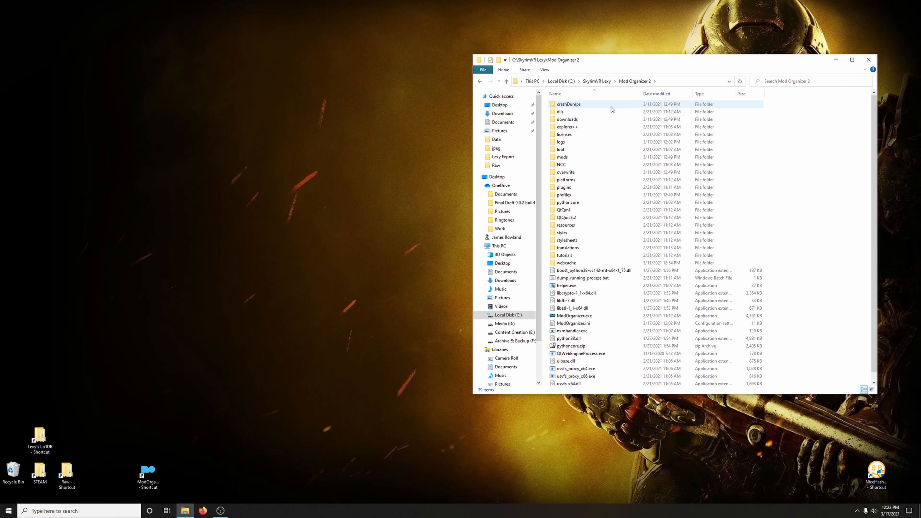
{"action": "double_click", "coordinate": [576, 316]}
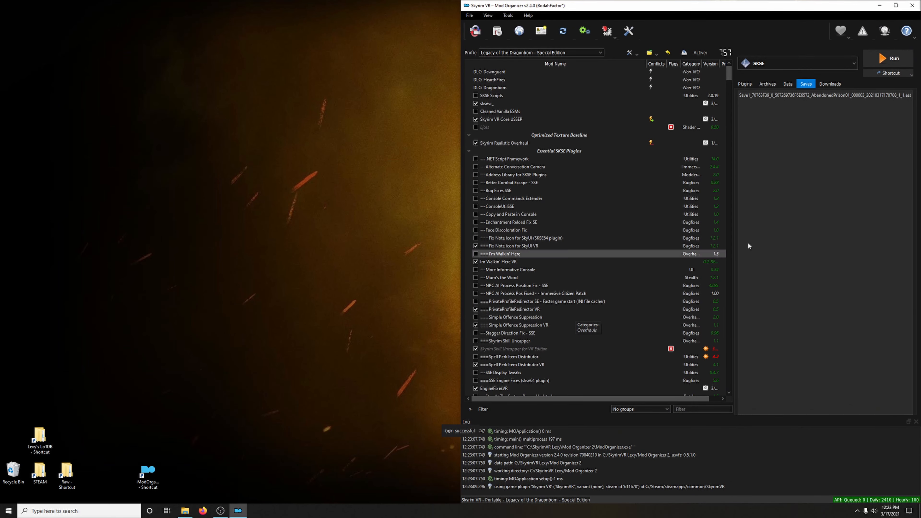
- Create a desktop shortcut for the SKSE executable, then close Mod Organizer and the folder window
{"action": "left_click", "coordinate": [803, 64]}
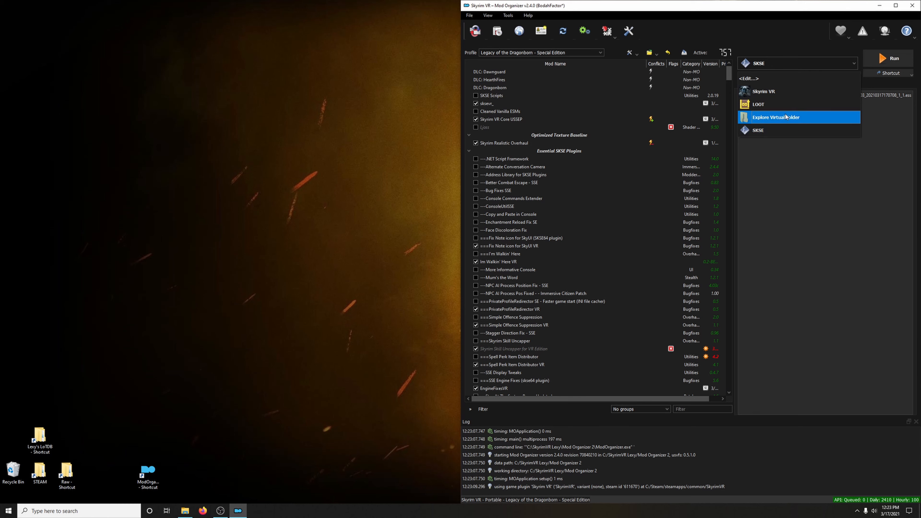
{"action": "left_click", "coordinate": [764, 132]}
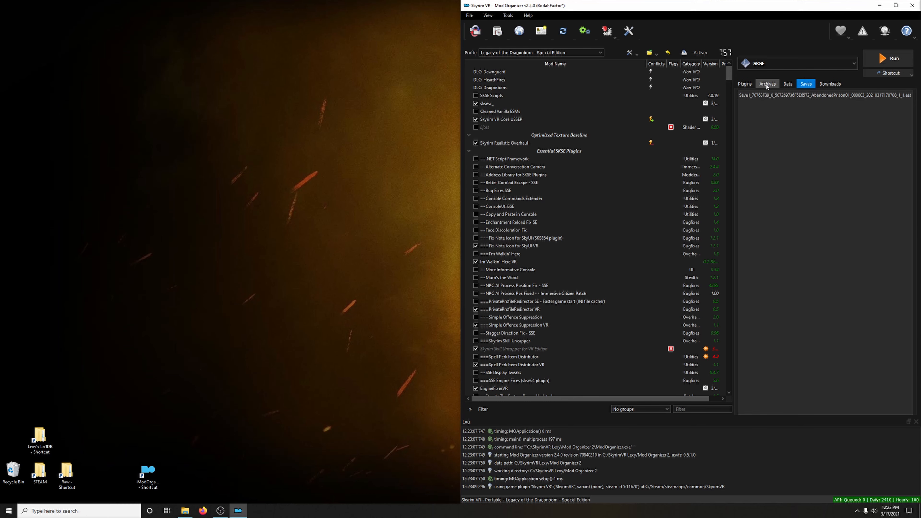
{"action": "left_click", "coordinate": [883, 74]}
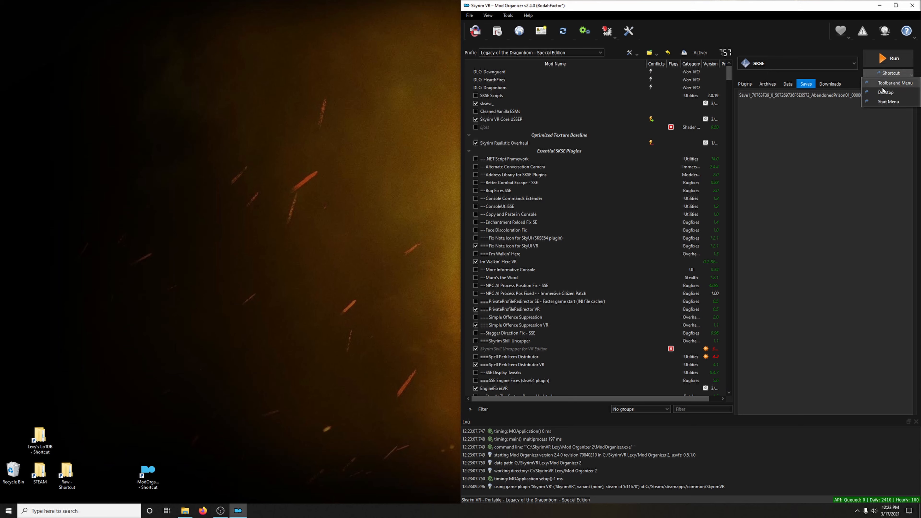
{"action": "left_click", "coordinate": [882, 94]}
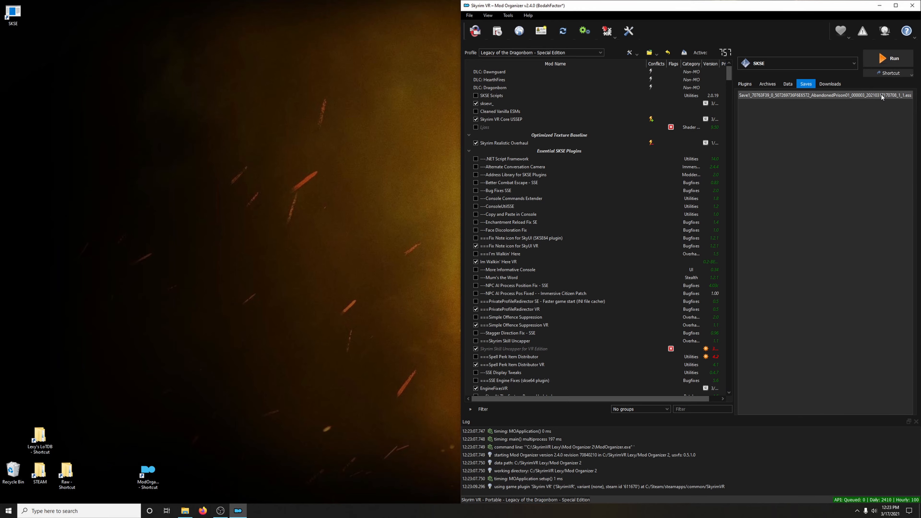
{"action": "left_click", "coordinate": [912, 6]}
{"action": "left_click", "coordinate": [869, 60]}
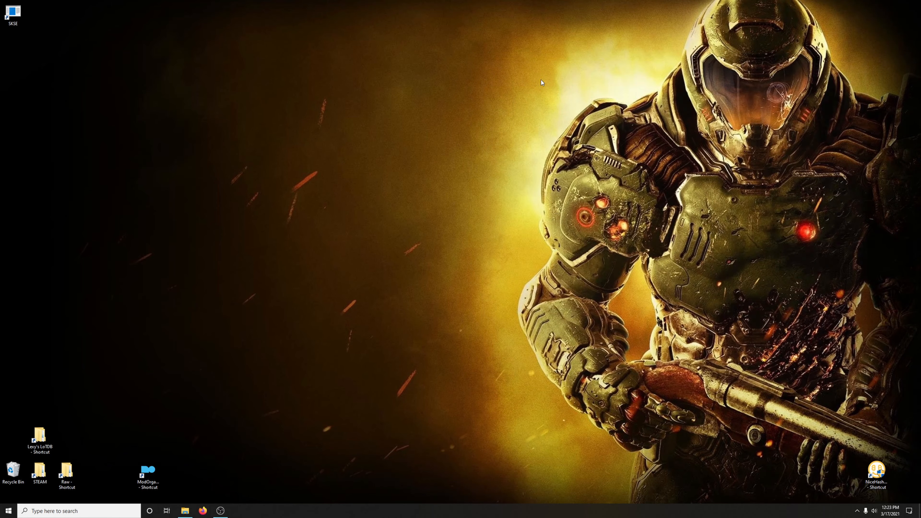
- Change the SKSE desktop shortcut's icon to the one from SkyrimSE.exe in the Skyrim Special Edition folder
{"action": "left_click_drag", "start_coordinate": [12, 13], "coordinate": [261, 371]}
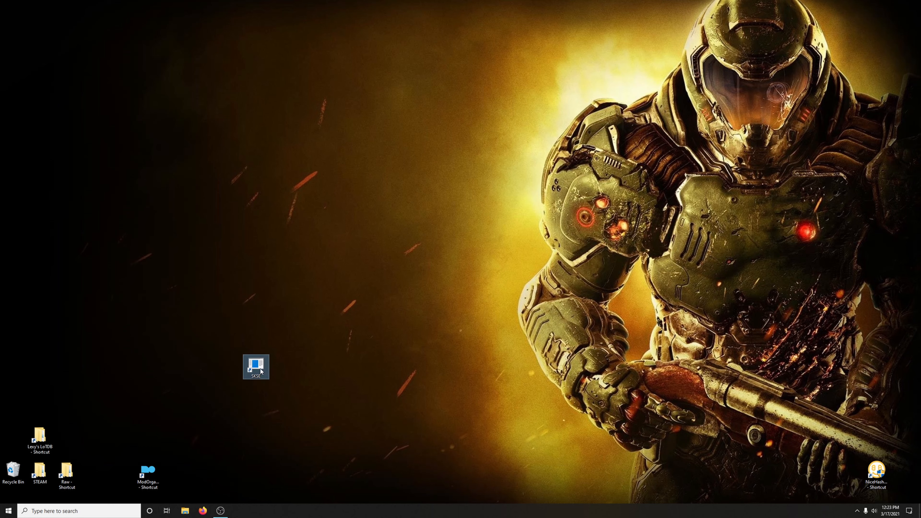
{"action": "right_click", "coordinate": [261, 371]}
{"action": "left_click", "coordinate": [276, 363]}
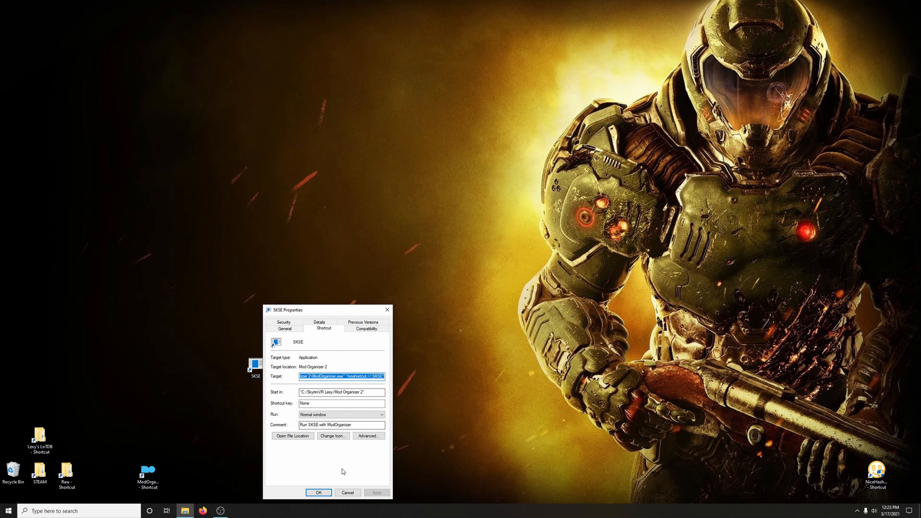
{"action": "left_click", "coordinate": [331, 437]}
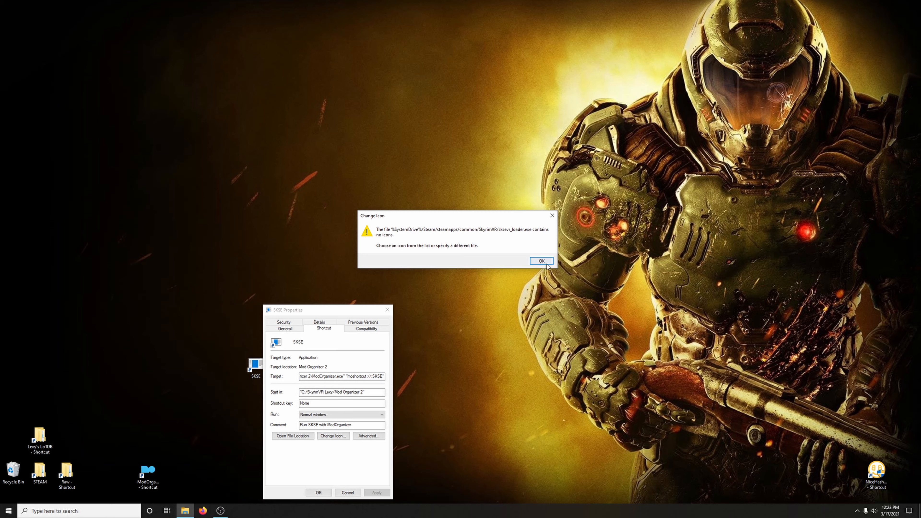
{"action": "left_click", "coordinate": [542, 261]}
{"action": "left_click", "coordinate": [367, 366]}
{"action": "left_click", "coordinate": [400, 433]}
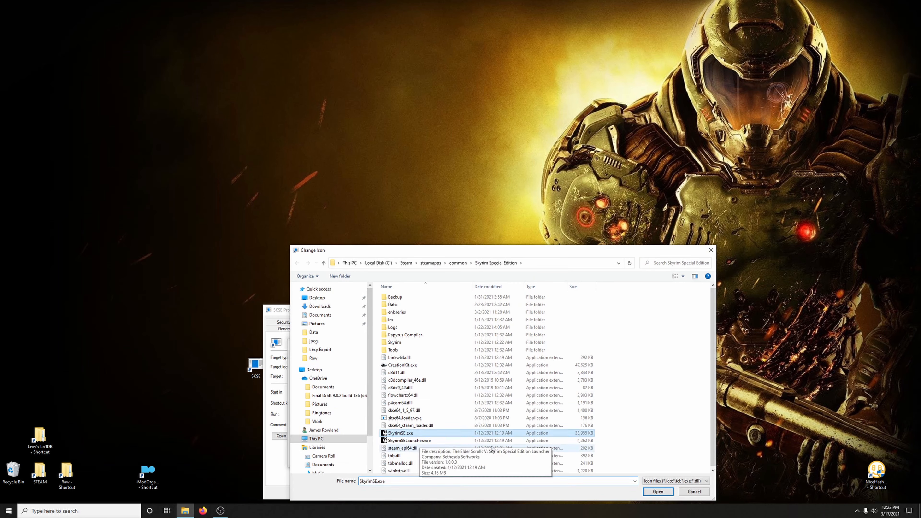
{"action": "left_click", "coordinate": [658, 492]}
{"action": "left_click", "coordinate": [344, 459]}
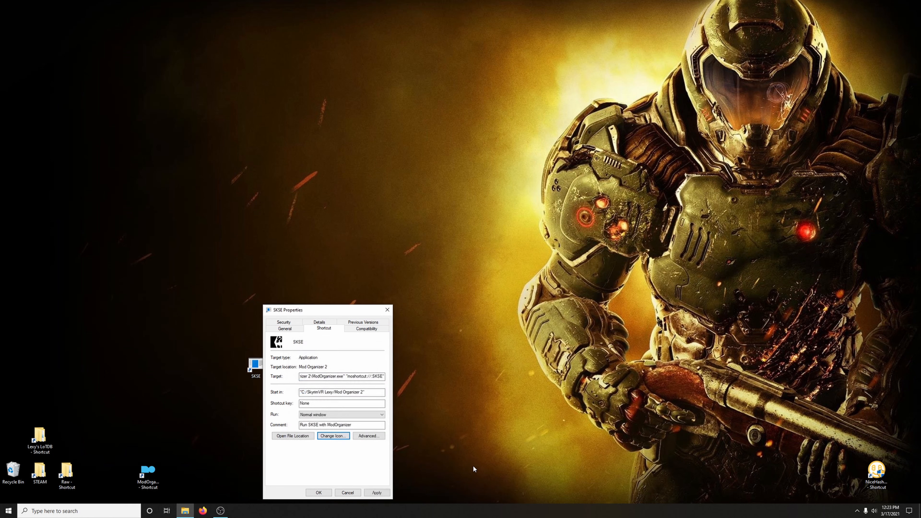
{"action": "left_click", "coordinate": [318, 492]}
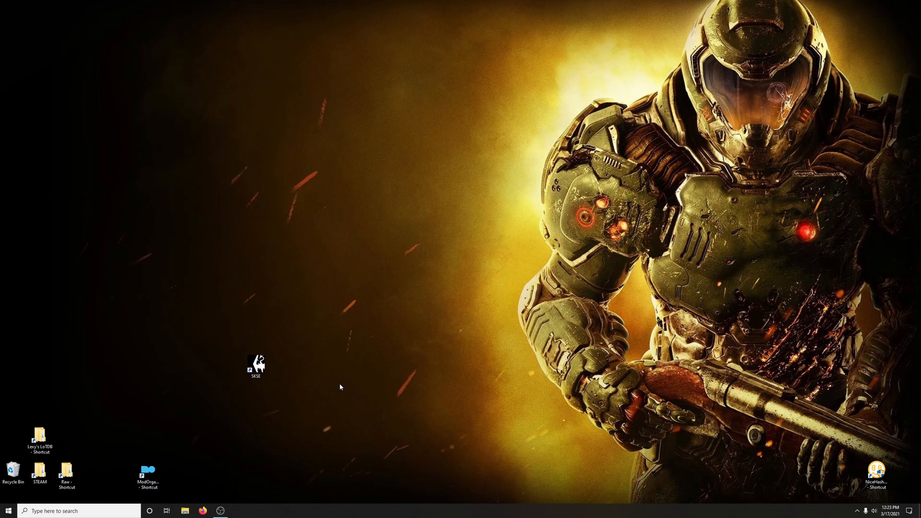
- Pin the SKSE shortcut to the taskbar and move its desktop copy to the Recycle Bin
{"action": "left_click_drag", "start_coordinate": [256, 365], "coordinate": [241, 509]}
{"action": "left_click_drag", "start_coordinate": [257, 365], "coordinate": [13, 469]}
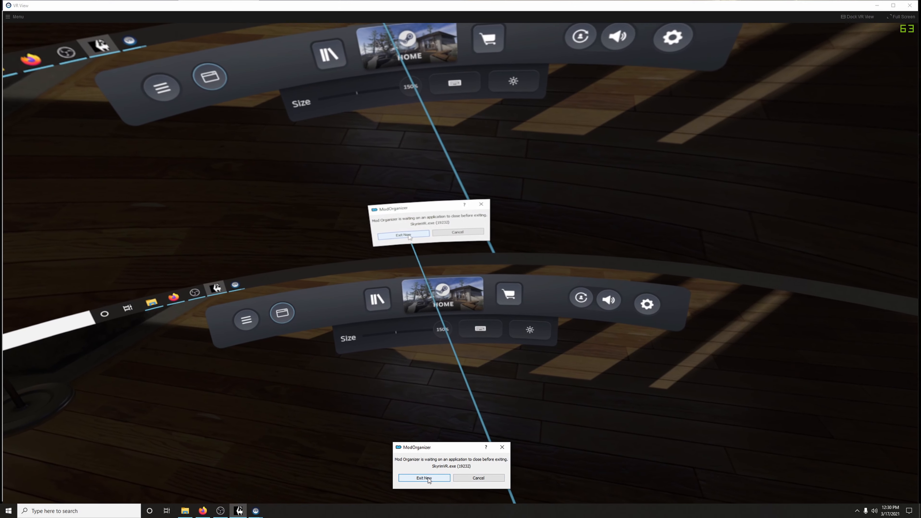
- Make Mod Organizer exit immediately instead of waiting for SkyrimVR.exe to close
{"action": "left_click", "coordinate": [425, 478]}
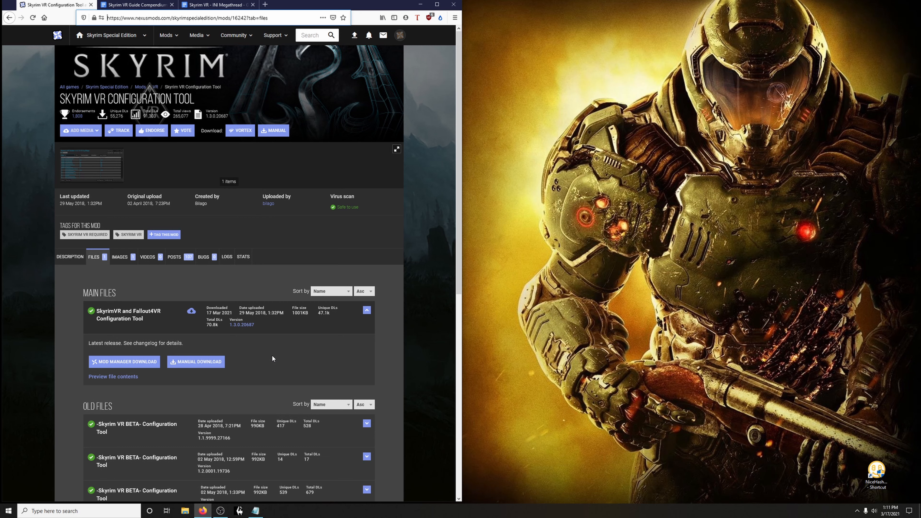
- Manually download the SkyrimVR and Fallout4VR Configuration Tool from Nexus Mods and open its download folder
{"action": "left_click", "coordinate": [203, 363]}
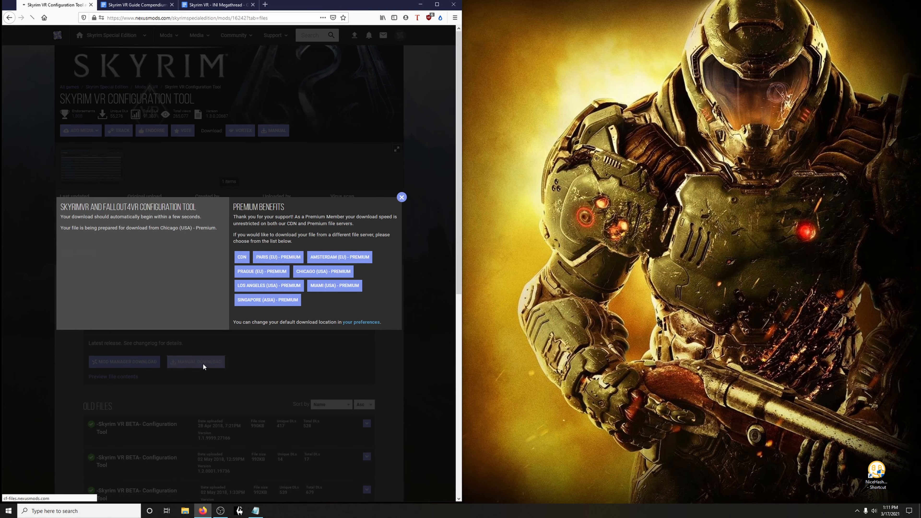
{"action": "left_click", "coordinate": [389, 235]}
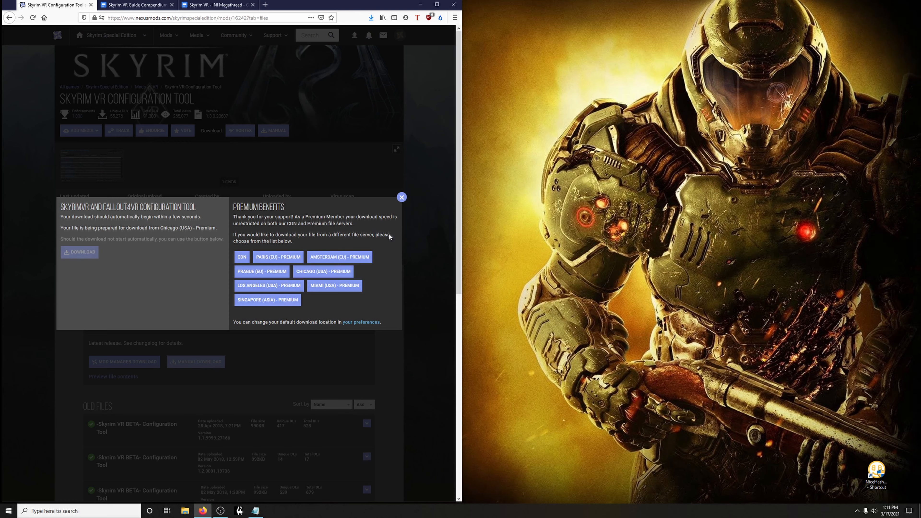
{"action": "left_click", "coordinate": [404, 198]}
{"action": "left_click", "coordinate": [371, 18]}
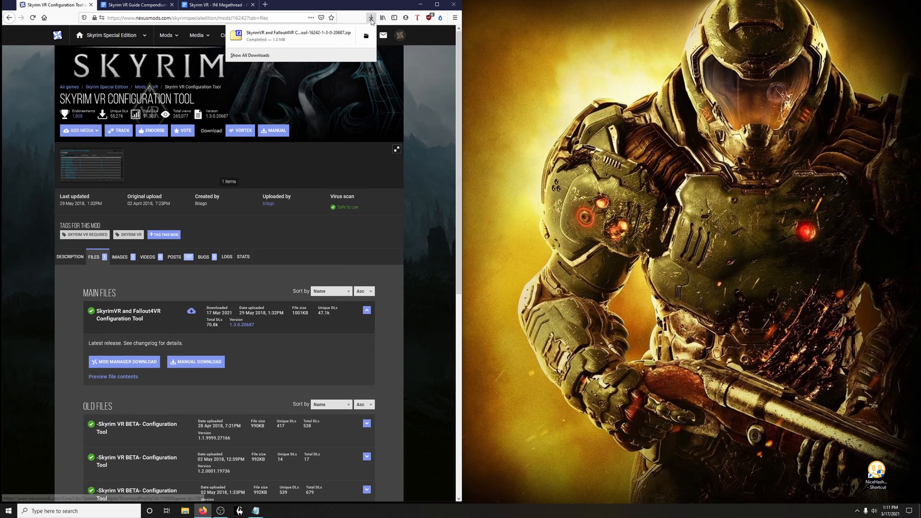
{"action": "left_click", "coordinate": [365, 33]}
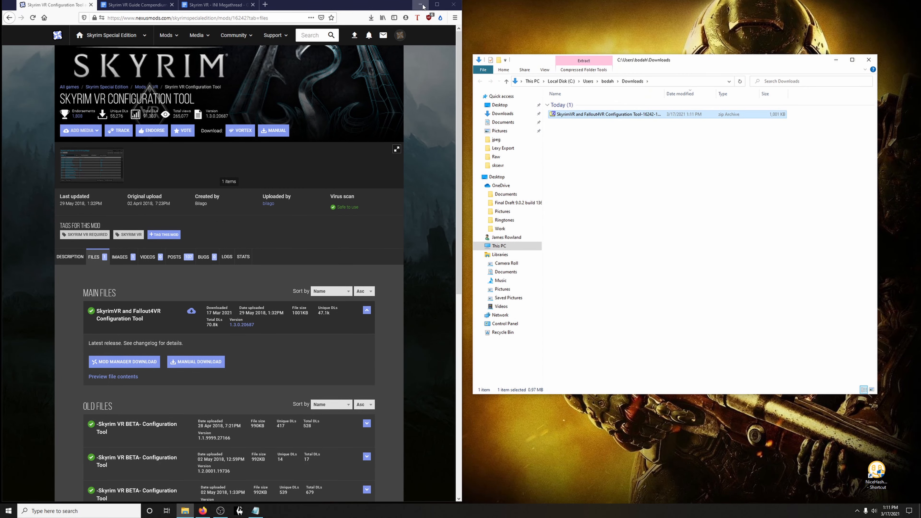
- Extract SkyrimFalloutVRConfigurationTool.exe from the downloaded zip into C:\Lexy's LoTDB and close the archive and folder windows
{"action": "left_click", "coordinate": [415, 11]}
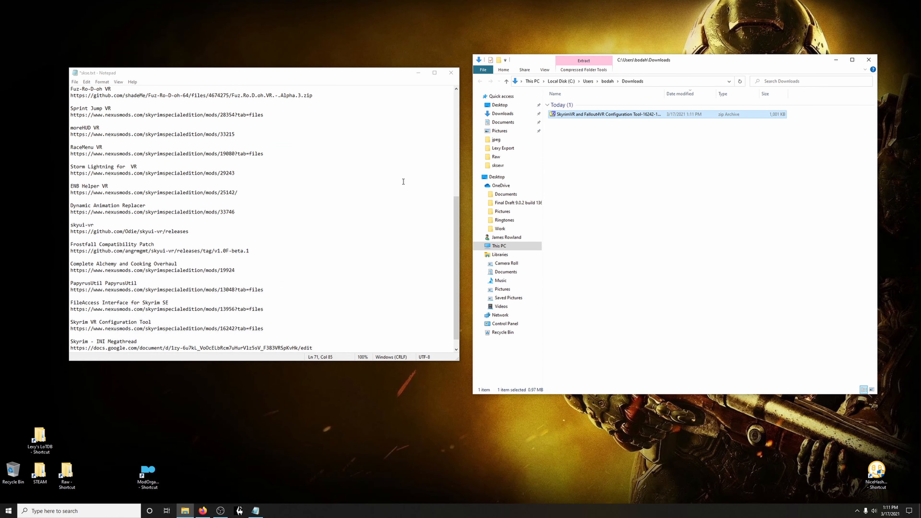
{"action": "left_click", "coordinate": [417, 77]}
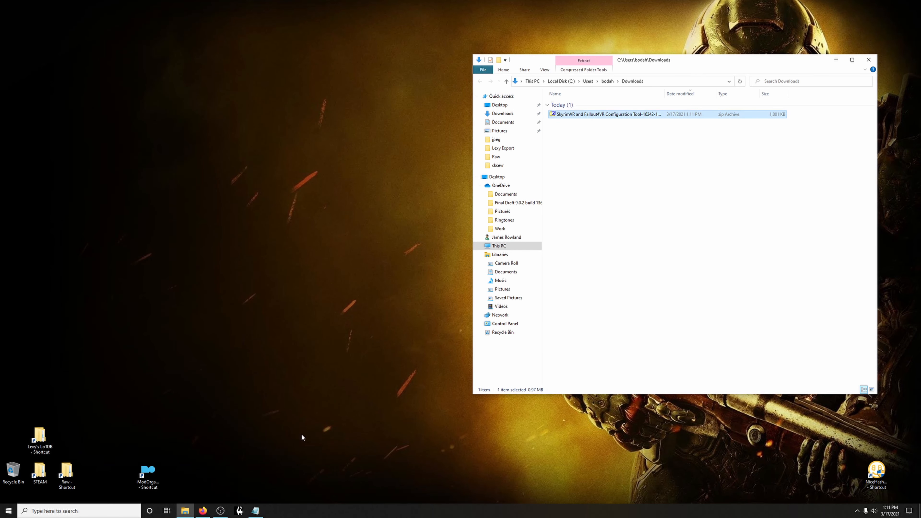
{"action": "double_click", "coordinate": [41, 437]}
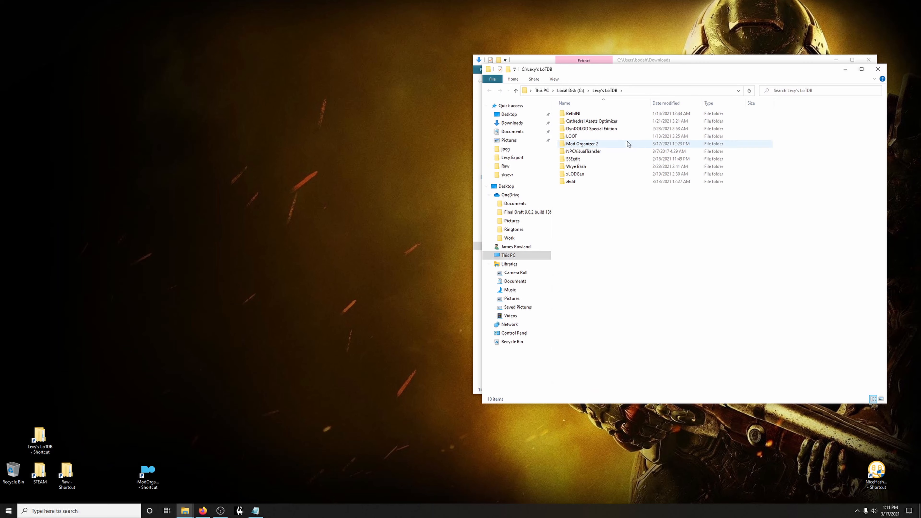
{"action": "left_click_drag", "start_coordinate": [674, 65], "coordinate": [239, 65]}
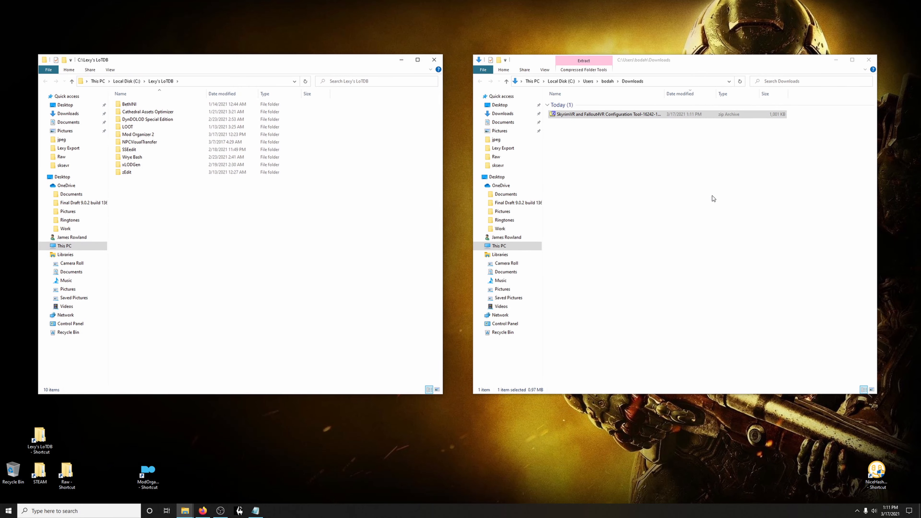
{"action": "double_click", "coordinate": [611, 115]}
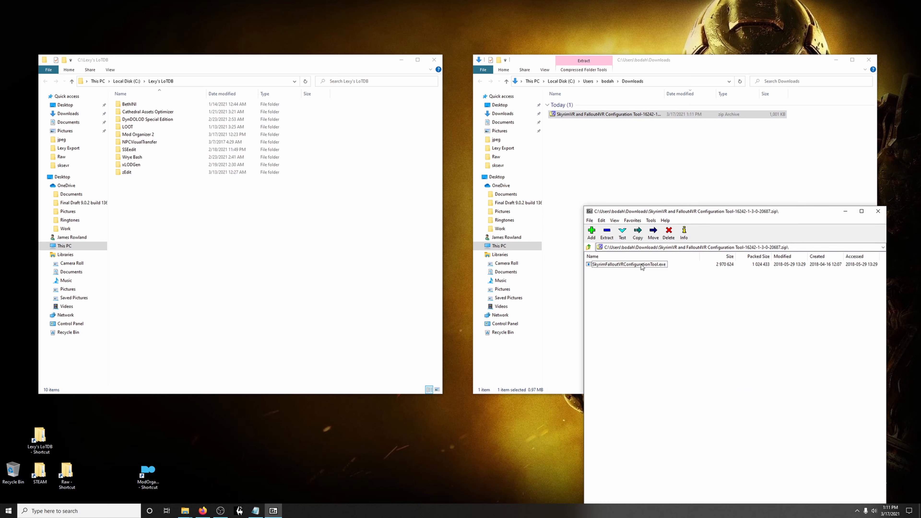
{"action": "left_click_drag", "start_coordinate": [641, 265], "coordinate": [149, 205]}
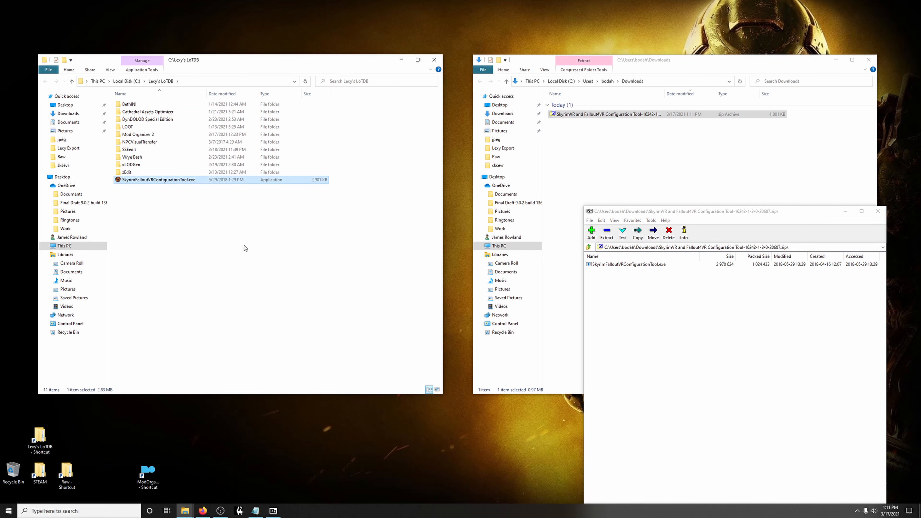
{"action": "left_click", "coordinate": [695, 335]}
{"action": "left_click", "coordinate": [878, 212]}
{"action": "left_click", "coordinate": [869, 59]}
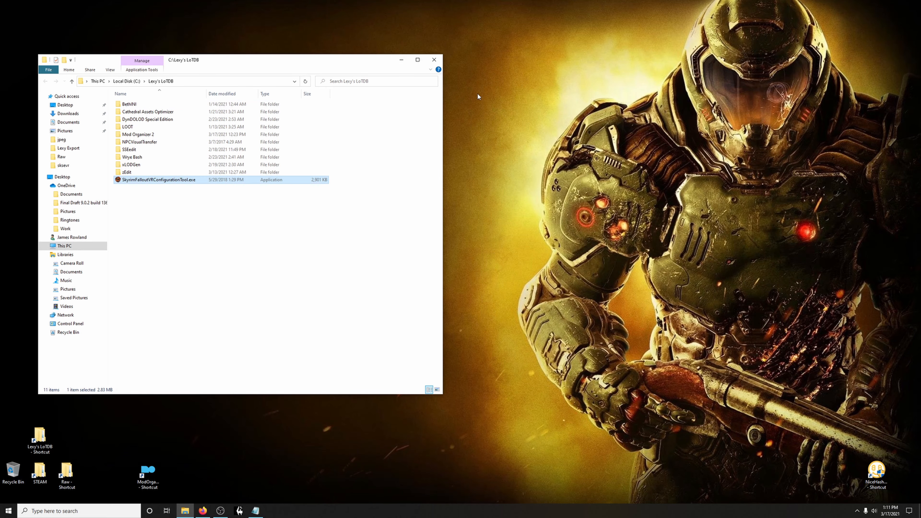
{"action": "left_click", "coordinate": [434, 60]}
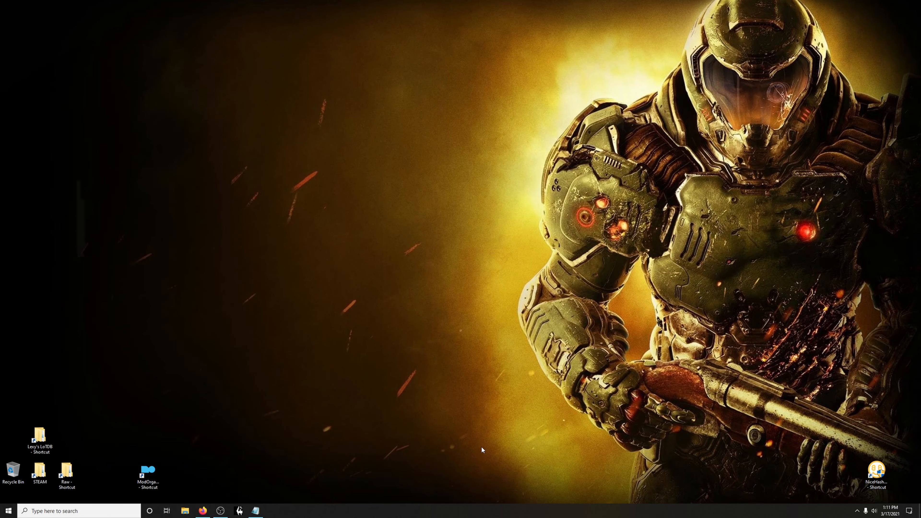
- Start Mod Organizer and add SkyrimFalloutVRConfigurationTool.exe from C:\Lexy's LoTDB to its list of executables
{"action": "double_click", "coordinate": [149, 467]}
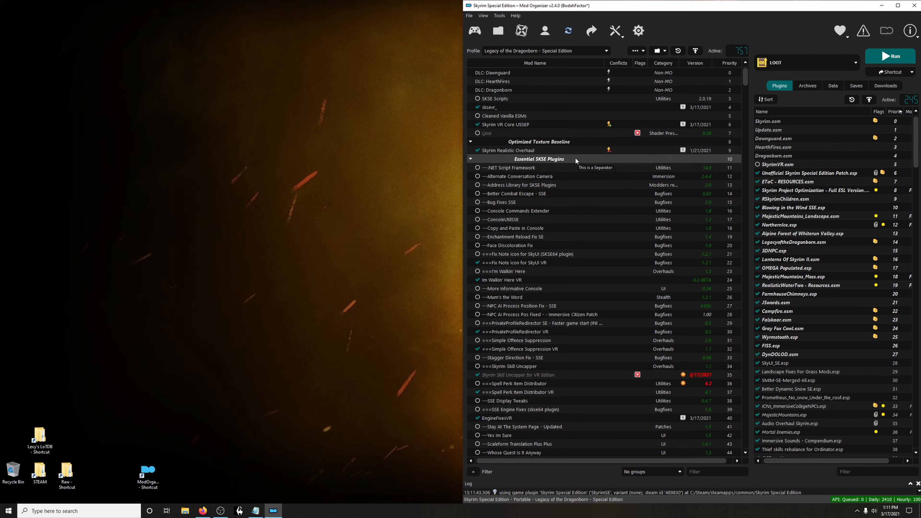
{"action": "left_click", "coordinate": [774, 67]}
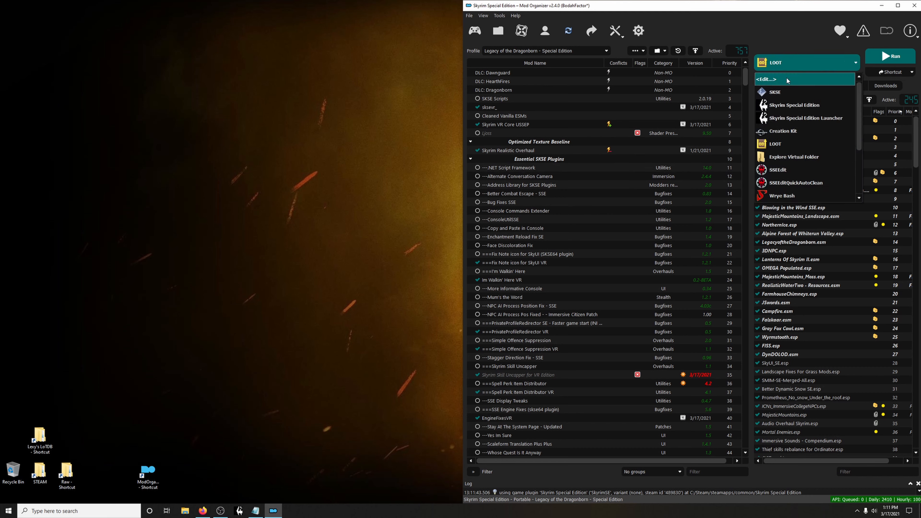
{"action": "left_click", "coordinate": [793, 69]}
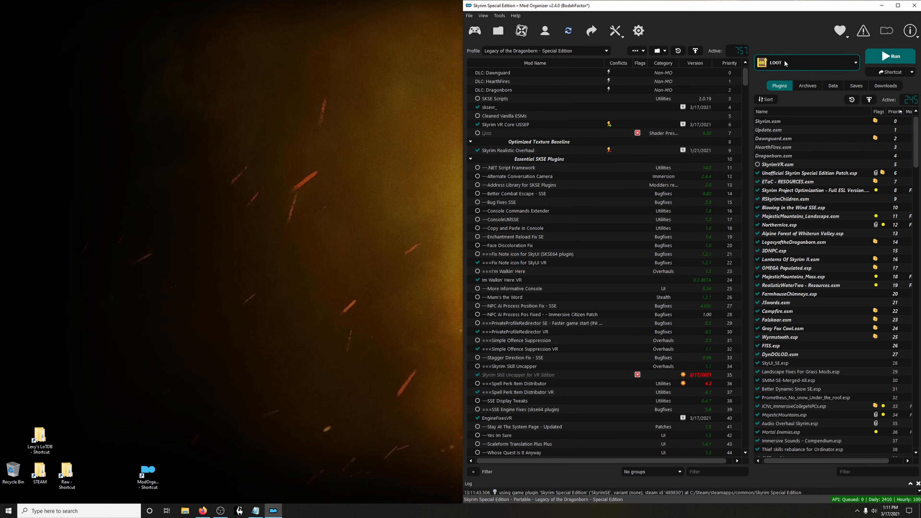
{"action": "left_click", "coordinate": [785, 63]}
{"action": "left_click", "coordinate": [764, 83]}
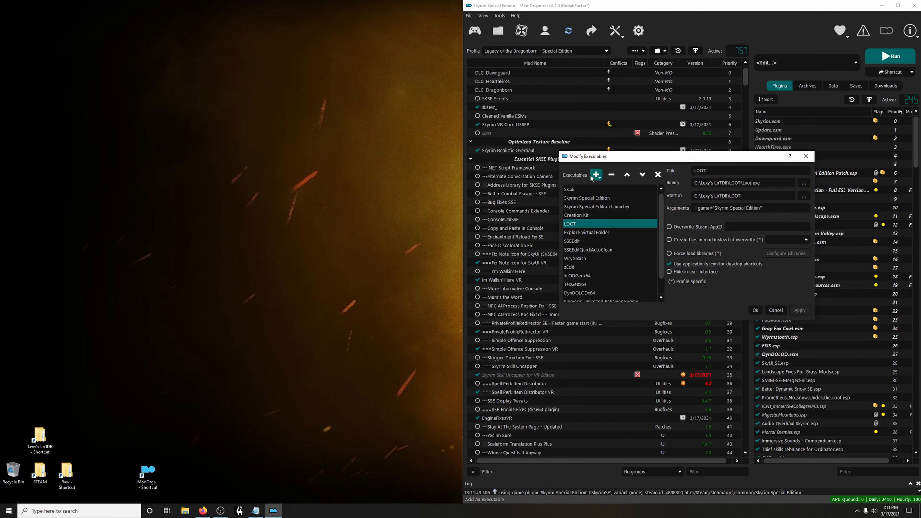
{"action": "left_click", "coordinate": [594, 176]}
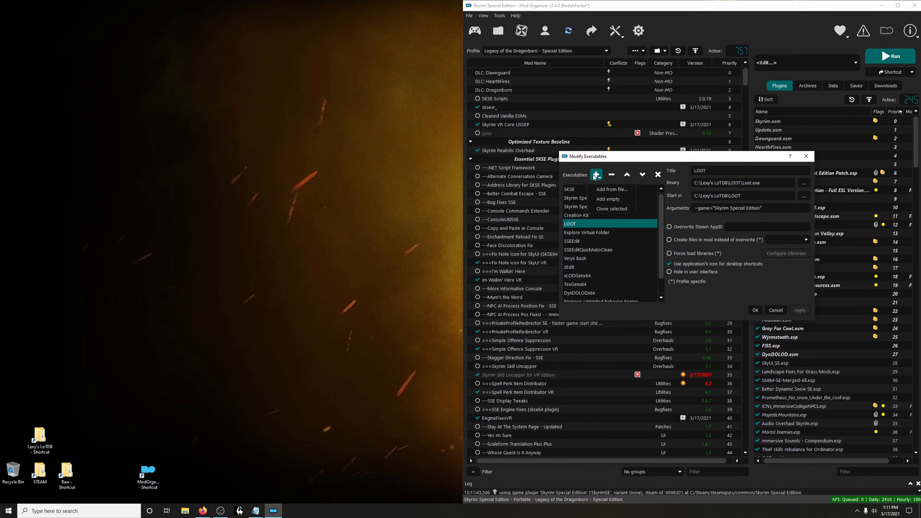
{"action": "left_click", "coordinate": [598, 195]}
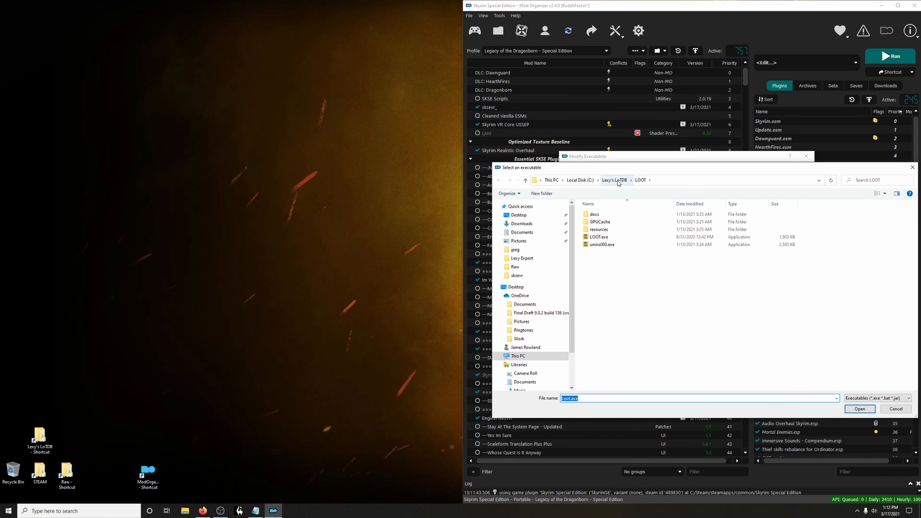
{"action": "left_click", "coordinate": [616, 182]}
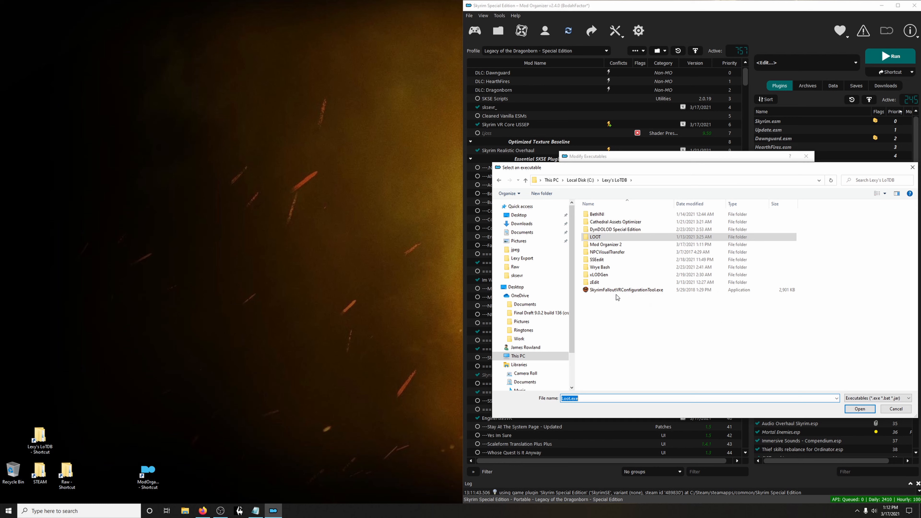
{"action": "left_click", "coordinate": [648, 293]}
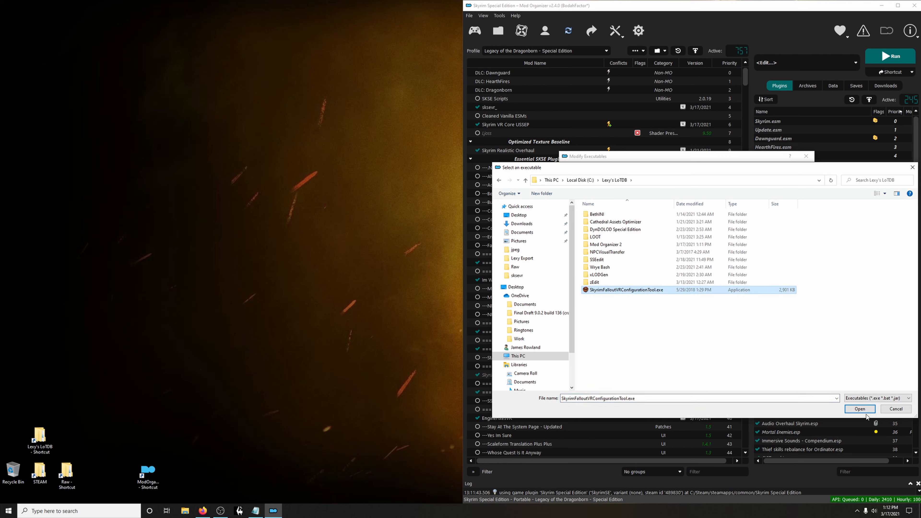
{"action": "left_click", "coordinate": [854, 409]}
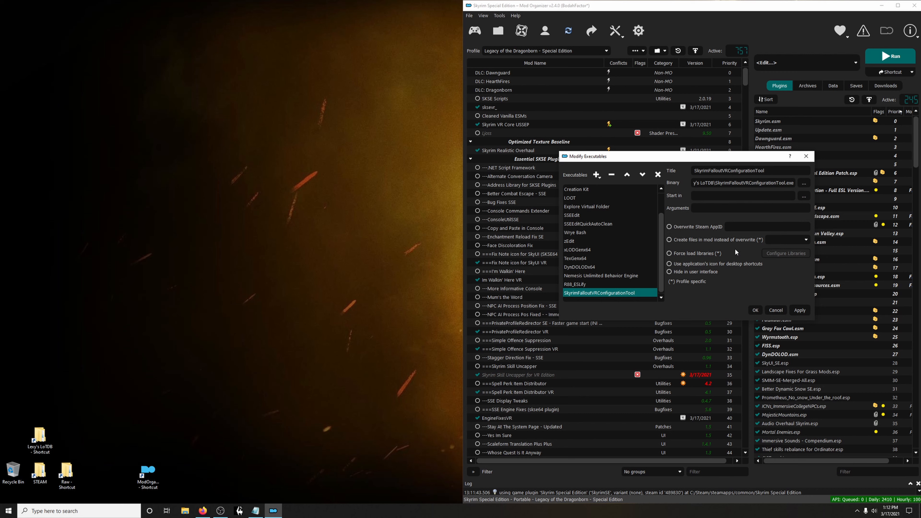
{"action": "left_click", "coordinate": [753, 309]}
- Run SkyrimFalloutVRConfigurationTool through Mod Organizer and move its window to a clear area of the desktop
{"action": "left_click", "coordinate": [807, 63]}
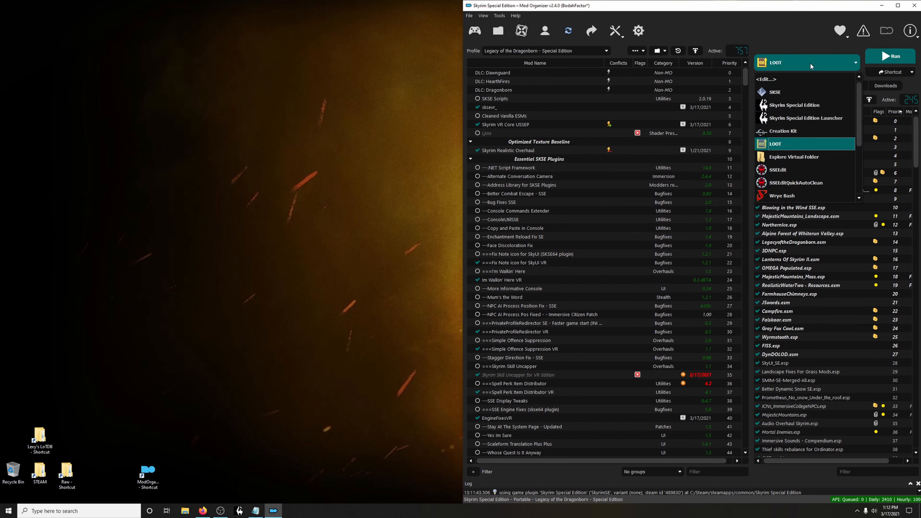
{"action": "scroll", "coordinate": [814, 124], "scroll_direction": "down", "scroll_amount": 3}
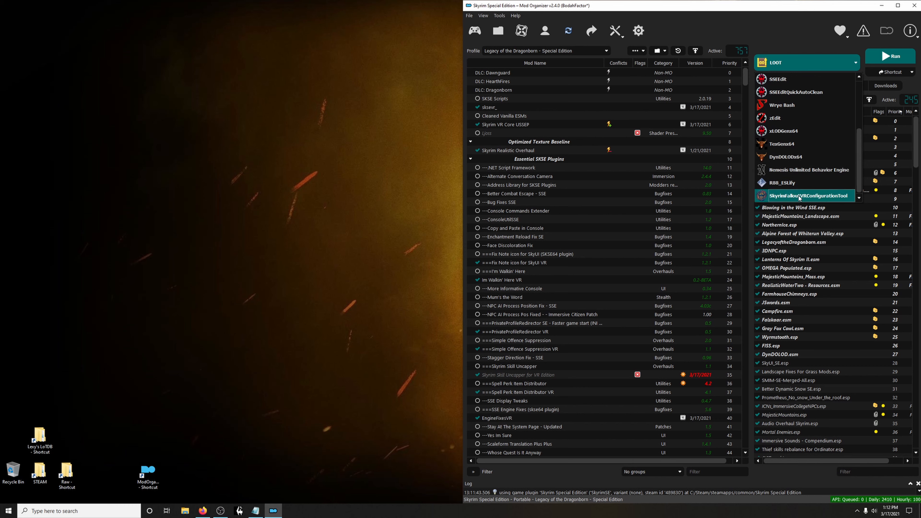
{"action": "left_click", "coordinate": [807, 197]}
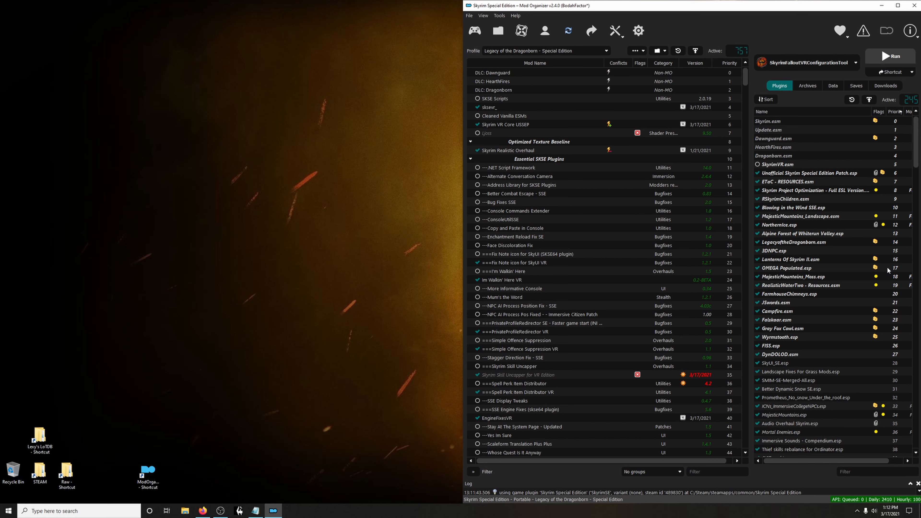
{"action": "left_click_drag", "start_coordinate": [179, 10], "coordinate": [400, 68]}
{"action": "left_click_drag", "start_coordinate": [409, 242], "coordinate": [409, 464]}
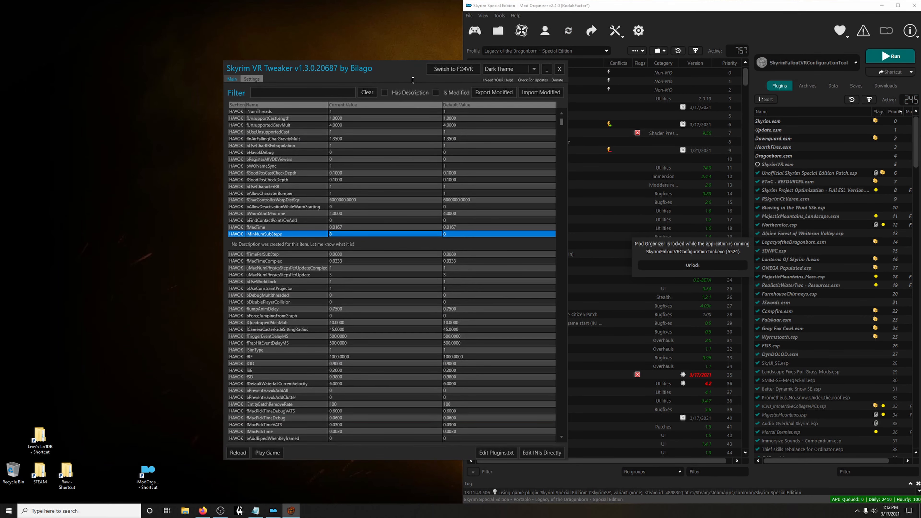
{"action": "left_click_drag", "start_coordinate": [408, 72], "coordinate": [404, 47]}
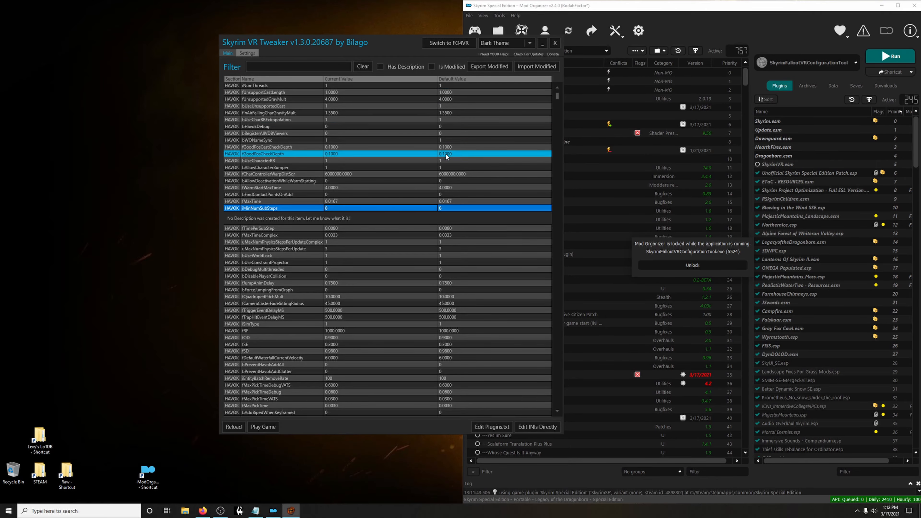
{"action": "mouse_move", "coordinate": [557, 98]}
{"action": "left_mouse_down"}
{"action": "mouse_move", "coordinate": [558, 404]}
{"action": "mouse_move", "coordinate": [558, 87]}
{"action": "left_mouse_up"}
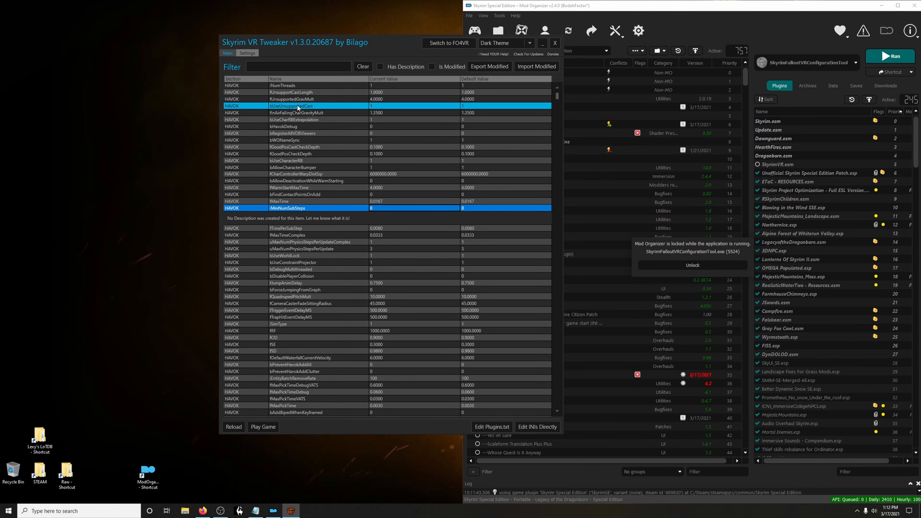
- Set the tweaker's INI location to skyrimvr.ini in Mod Organizer 2's Legacy of the Dragonborn - Special Edition profile folder and return to the settings list
{"action": "left_click", "coordinate": [243, 54]}
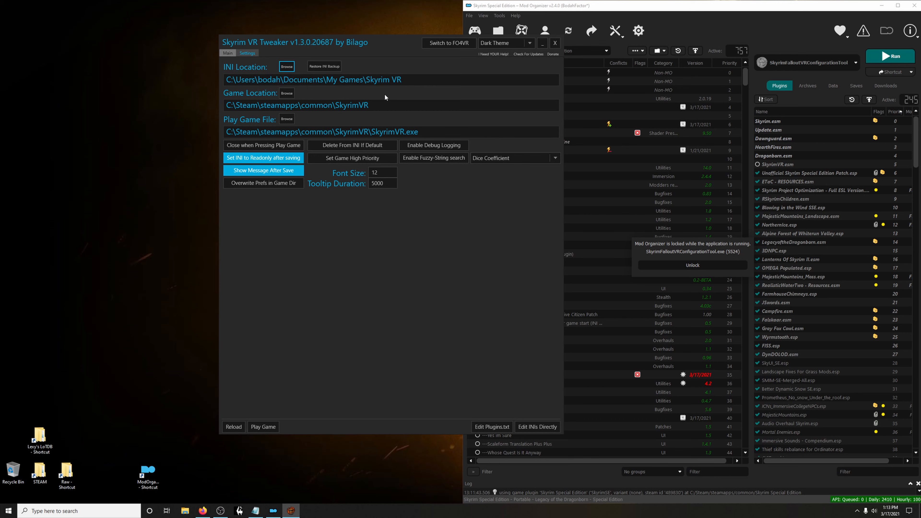
{"action": "left_click", "coordinate": [287, 67]}
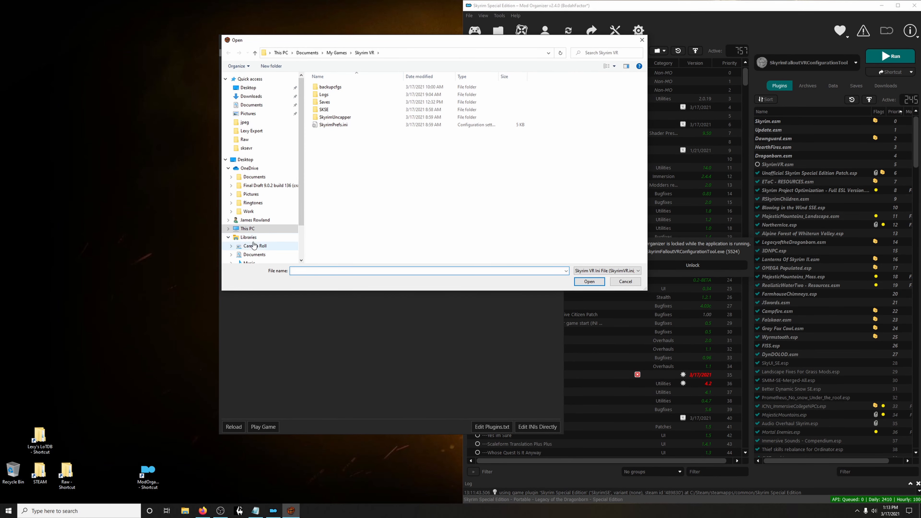
{"action": "left_click", "coordinate": [253, 232]}
{"action": "double_click", "coordinate": [357, 166]}
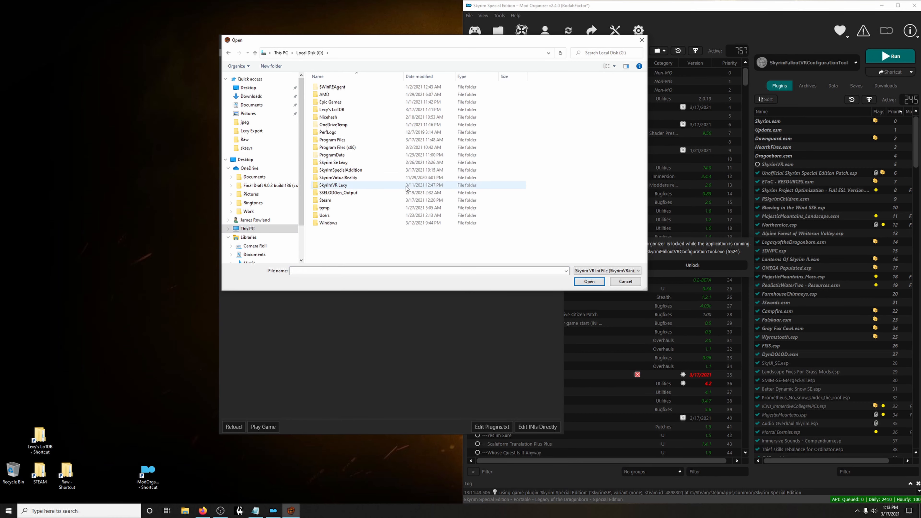
{"action": "left_click", "coordinate": [331, 113]}
{"action": "double_click", "coordinate": [330, 110]}
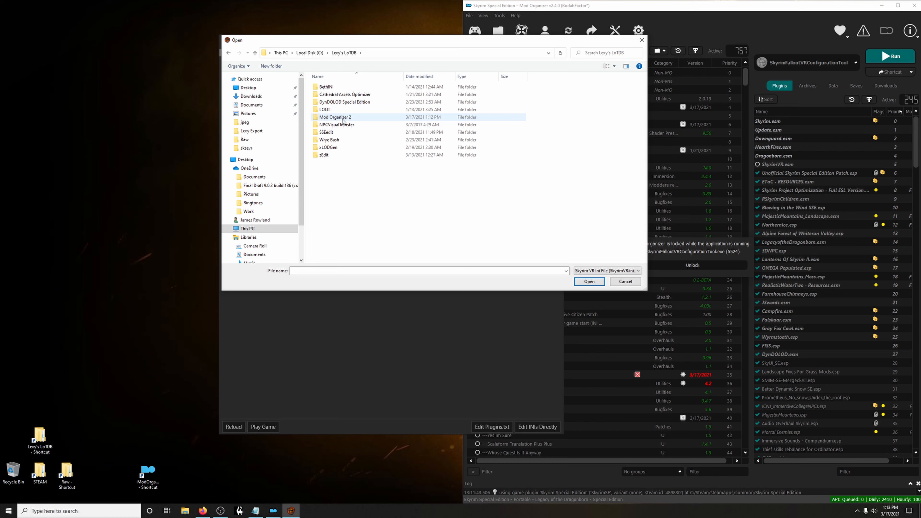
{"action": "double_click", "coordinate": [337, 118]}
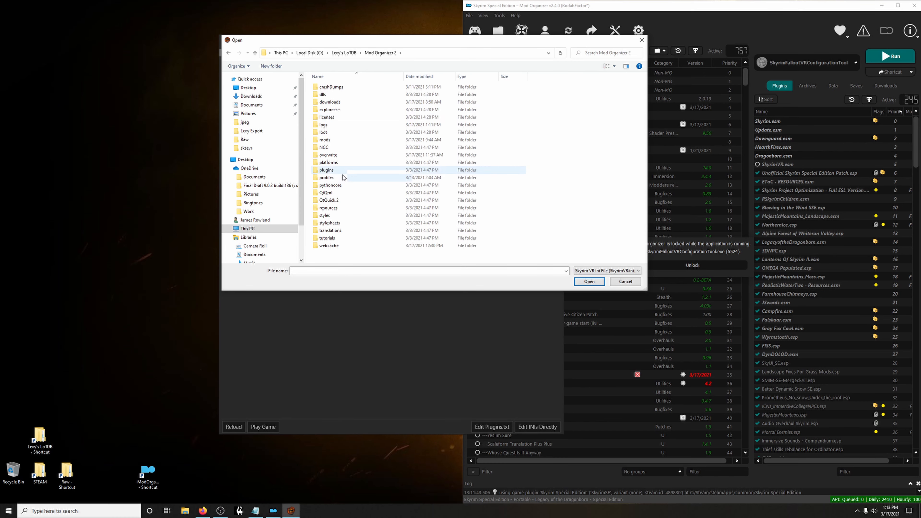
{"action": "double_click", "coordinate": [340, 178]}
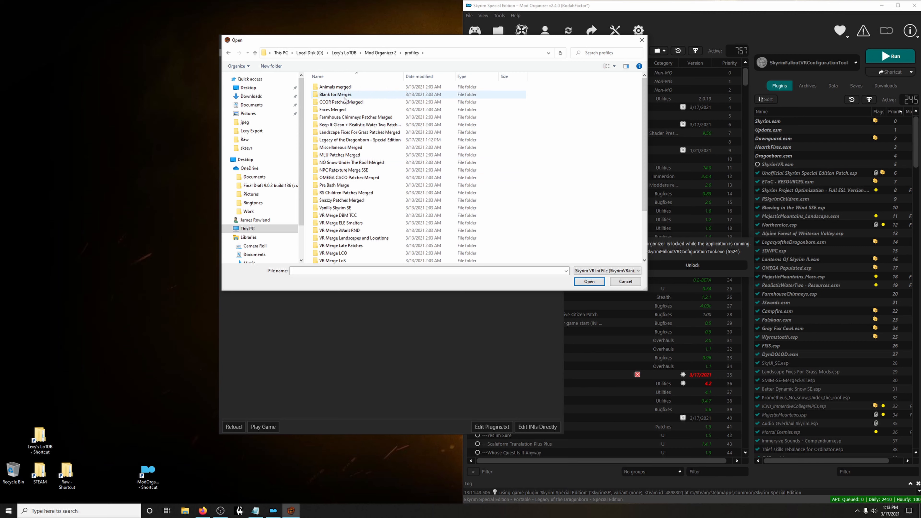
{"action": "scroll", "coordinate": [351, 116], "scroll_direction": "down", "scroll_amount": 2}
{"action": "scroll", "coordinate": [352, 116], "scroll_direction": "up", "scroll_amount": 2}
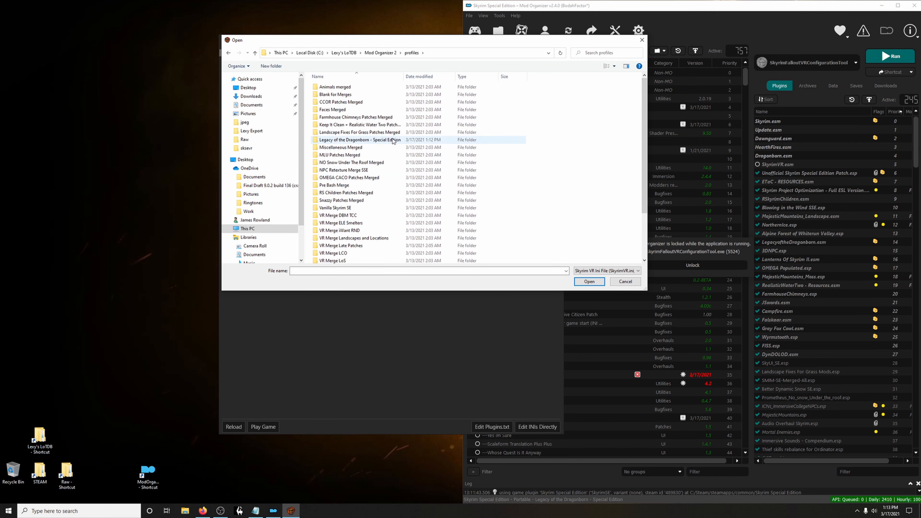
{"action": "double_click", "coordinate": [336, 140]}
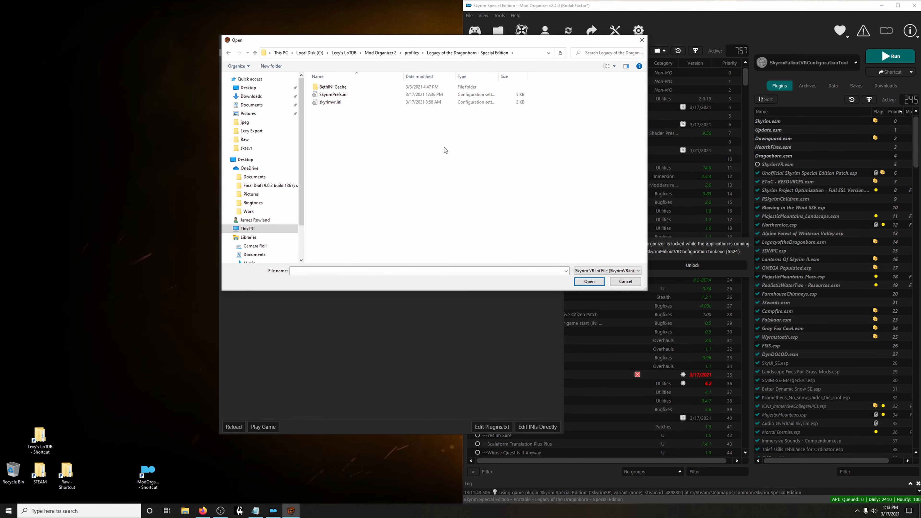
{"action": "left_click", "coordinate": [337, 105]}
{"action": "left_click", "coordinate": [589, 282]}
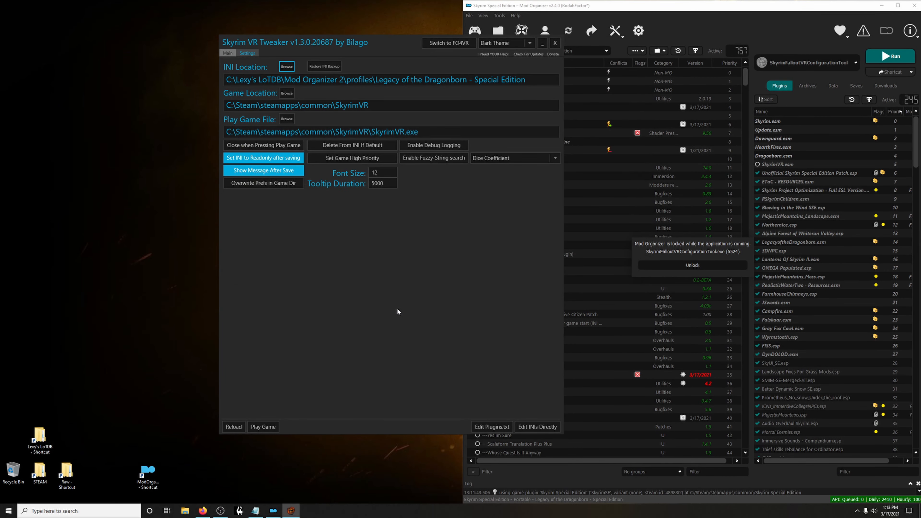
{"action": "left_click", "coordinate": [226, 54]}
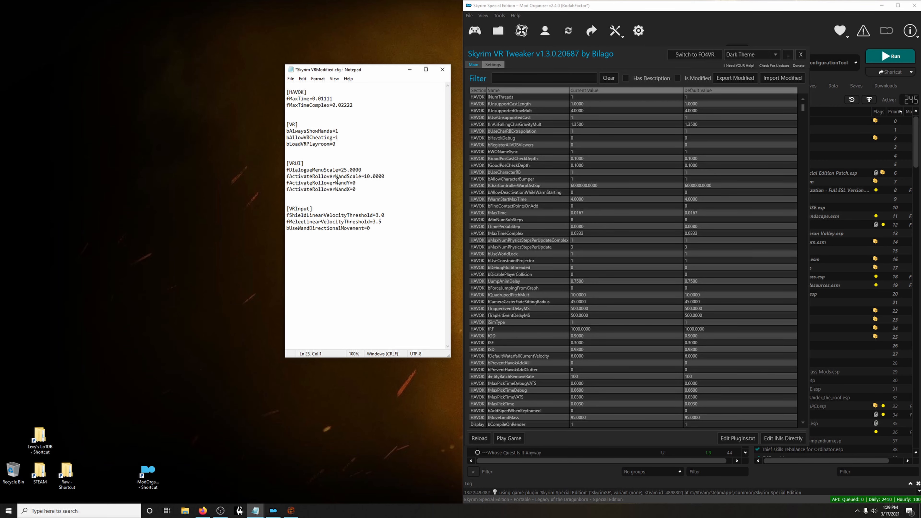
- Switch to Firefox and look through the Skyrim VR INI Megathread from the introduction to the Visuals section
{"action": "left_click", "coordinate": [202, 510]}
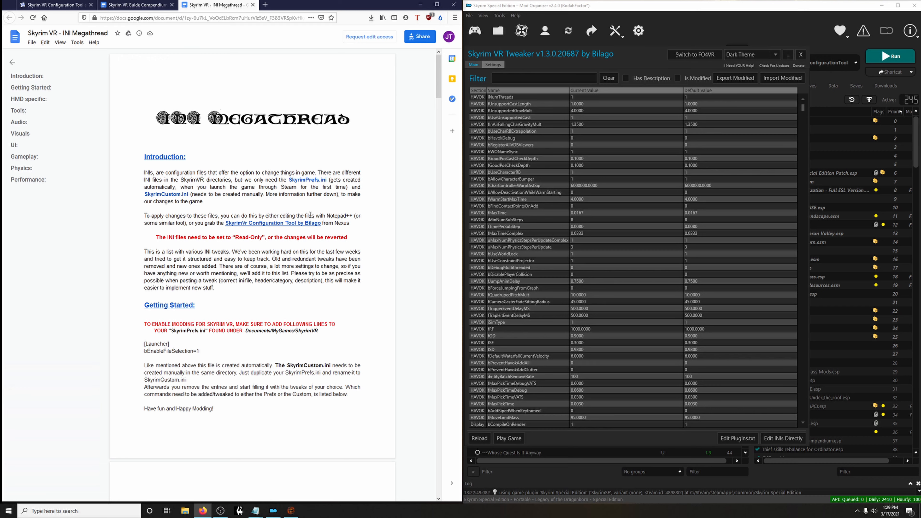
{"action": "scroll", "coordinate": [297, 207], "scroll_direction": "down", "scroll_amount": 10}
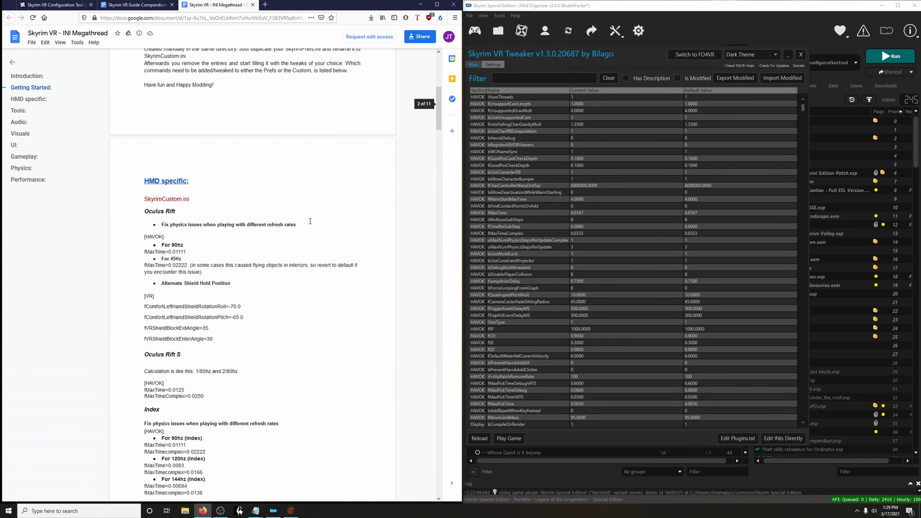
{"action": "scroll", "coordinate": [316, 214], "scroll_direction": "down", "scroll_amount": 1}
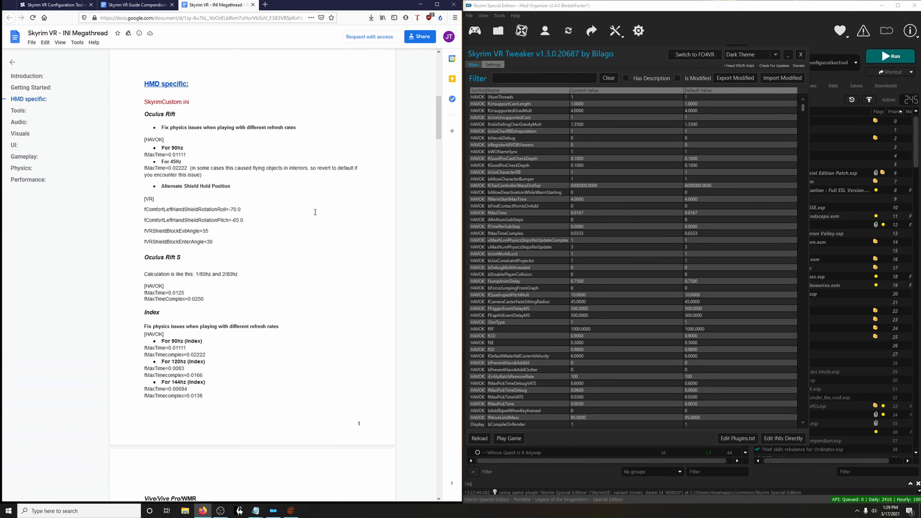
{"action": "scroll", "coordinate": [297, 202], "scroll_direction": "down", "scroll_amount": 15}
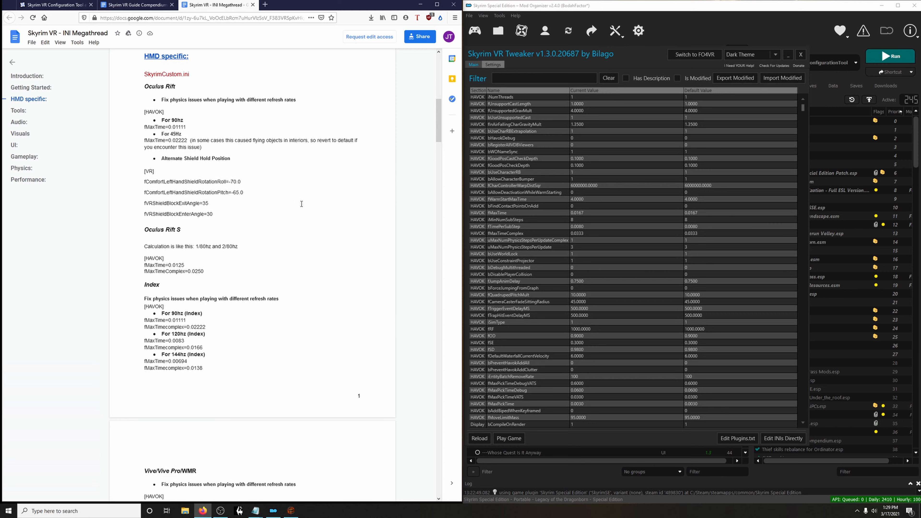
{"action": "scroll", "coordinate": [310, 200], "scroll_direction": "down", "scroll_amount": 7}
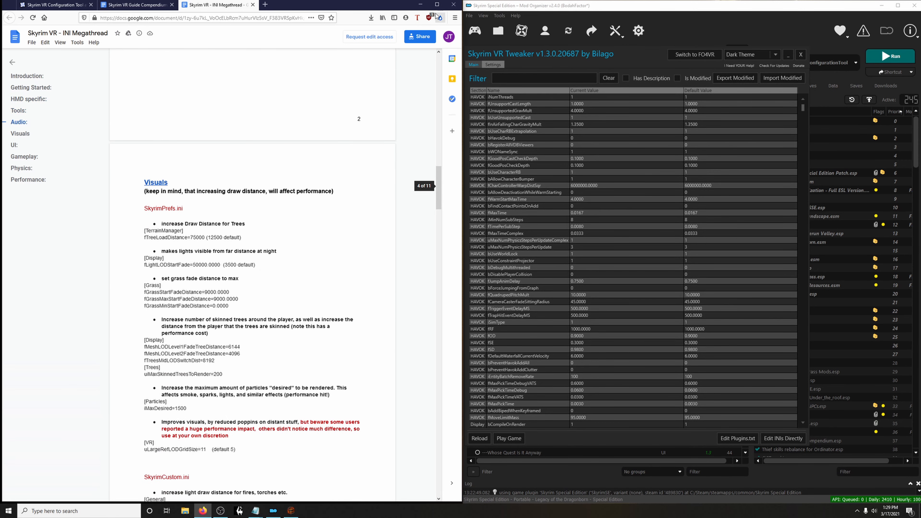
{"action": "left_click", "coordinate": [421, 4]}
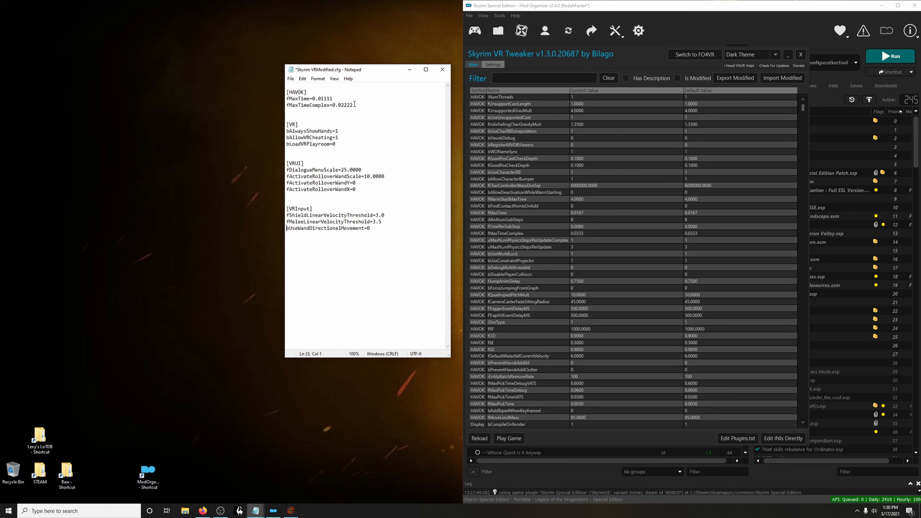
- Reopen the INI Megathread and examine the headset-specific refresh-rate settings for Oculus Rift, Rift S, Index and Vive
{"action": "left_click", "coordinate": [203, 510]}
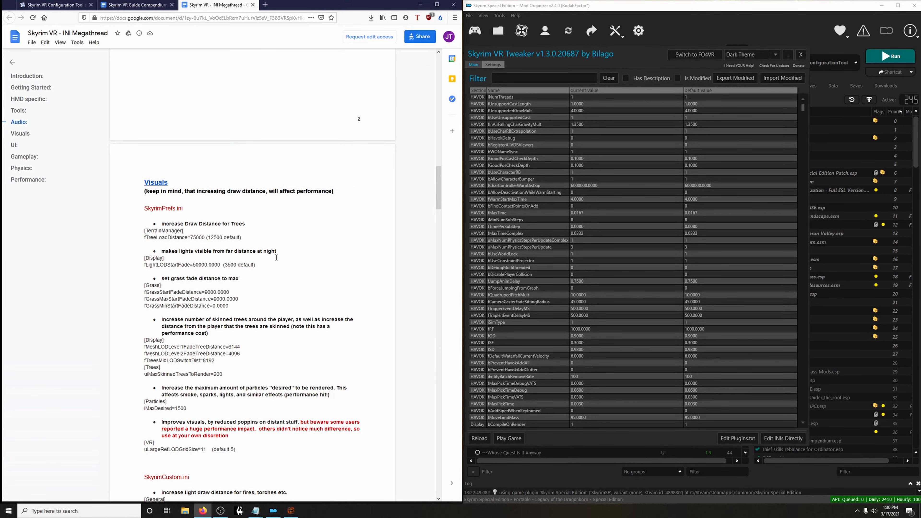
{"action": "scroll", "coordinate": [276, 258], "scroll_direction": "up", "scroll_amount": 10}
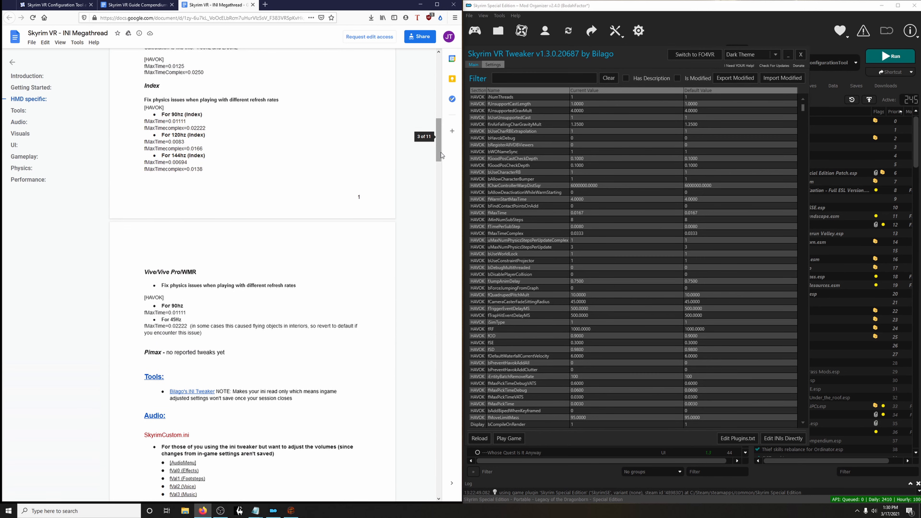
{"action": "left_click_drag", "start_coordinate": [441, 154], "coordinate": [443, 88]}
{"action": "scroll", "coordinate": [307, 259], "scroll_direction": "down", "scroll_amount": 8}
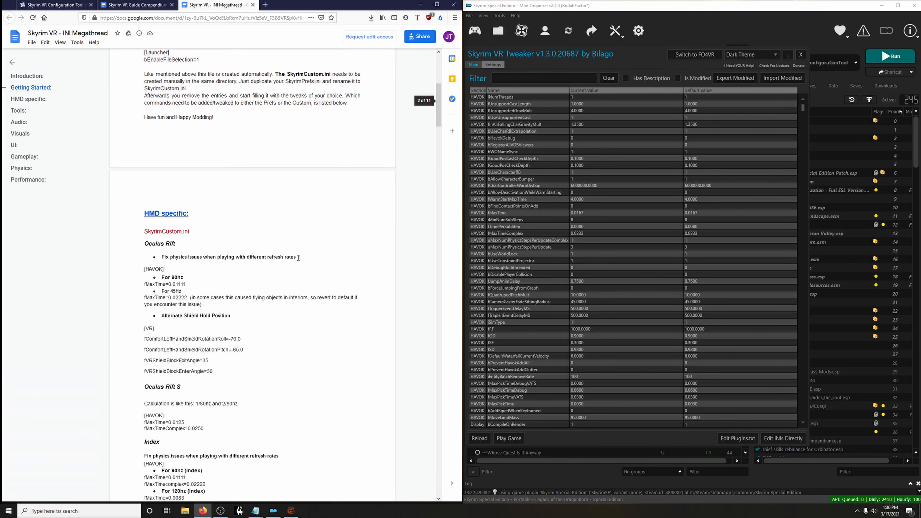
{"action": "scroll", "coordinate": [362, 269], "scroll_direction": "down", "scroll_amount": 5}
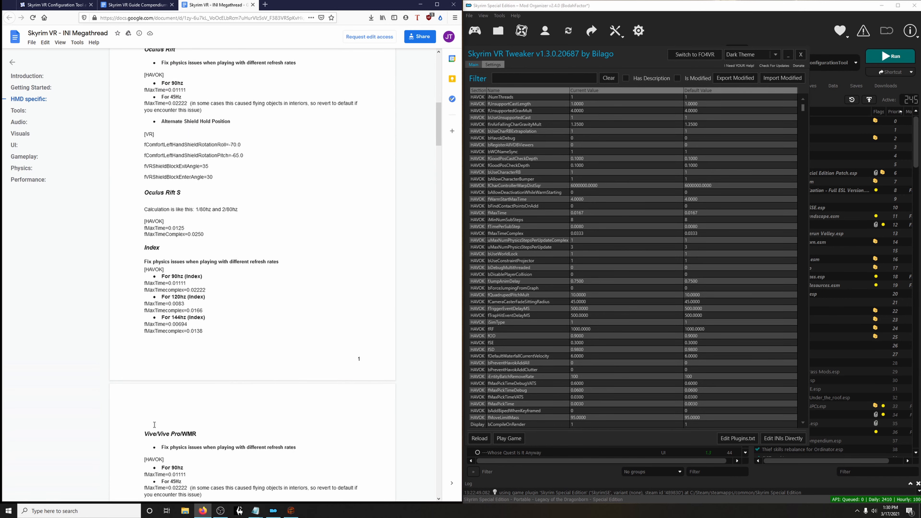
{"action": "left_click", "coordinate": [420, 4]}
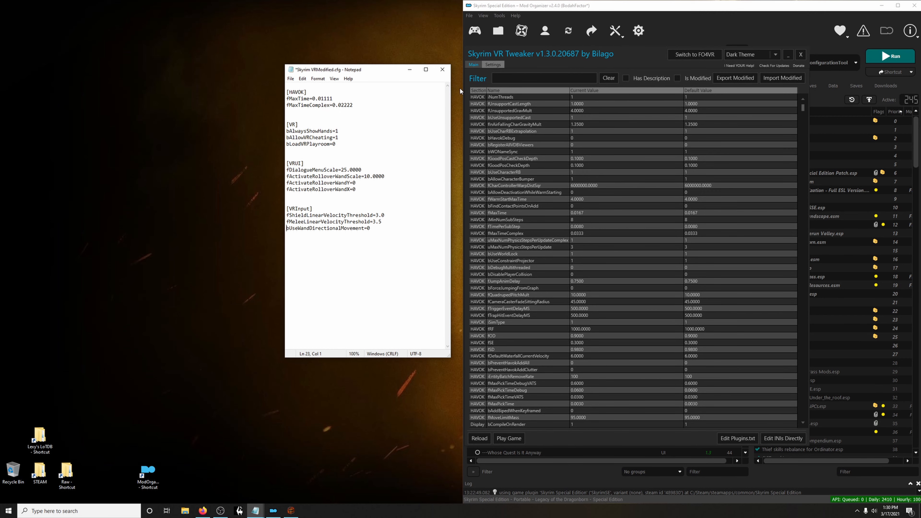
- Filter the Skyrim VR Tweaker settings by fmaxtime and open the current value of HAVOK fMaxTime for editing
{"action": "left_click", "coordinate": [478, 83]}
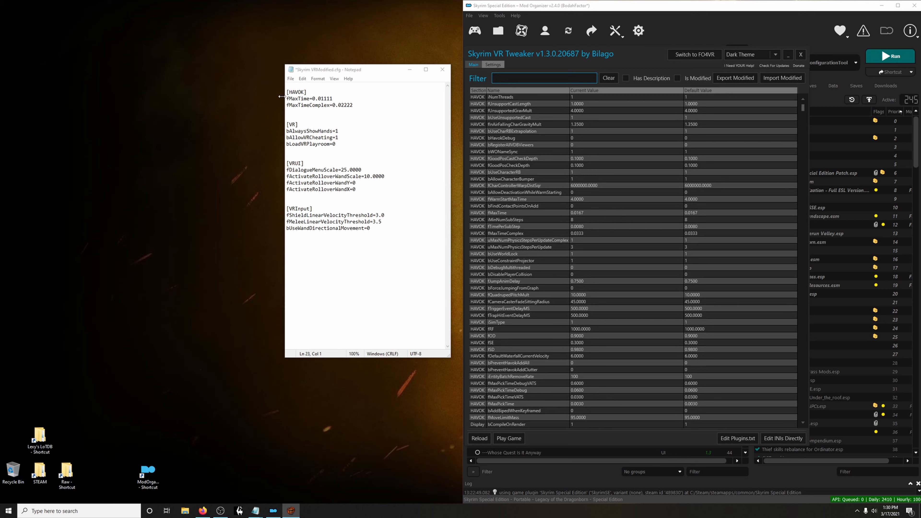
{"action": "type", "text": "fmaxtime"}
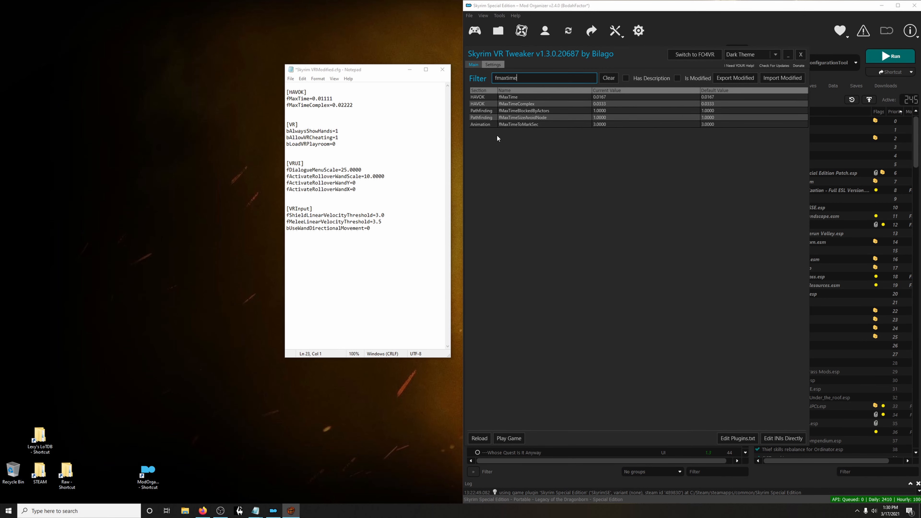
{"action": "left_click", "coordinate": [514, 97]}
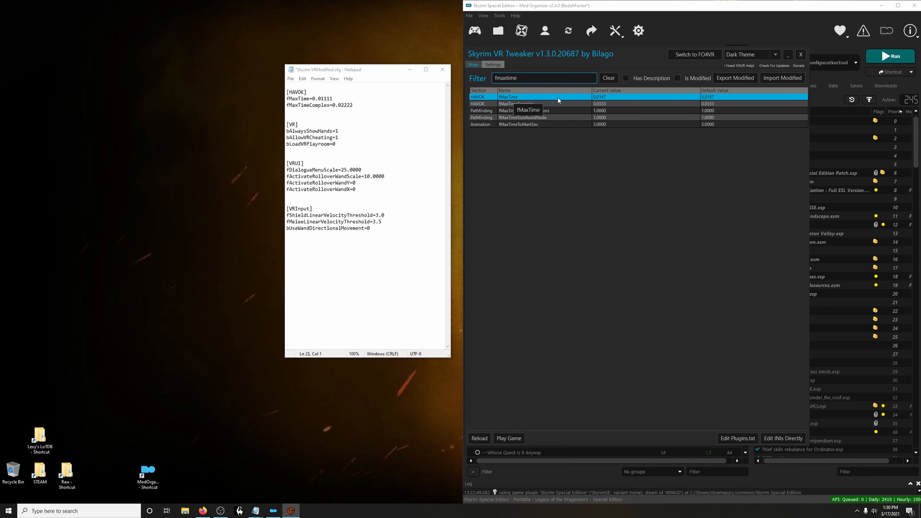
{"action": "double_click", "coordinate": [609, 96]}
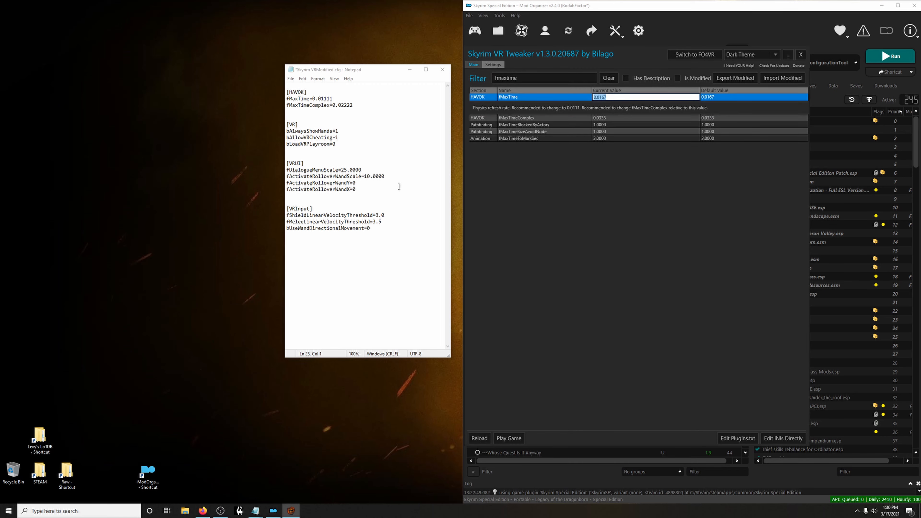